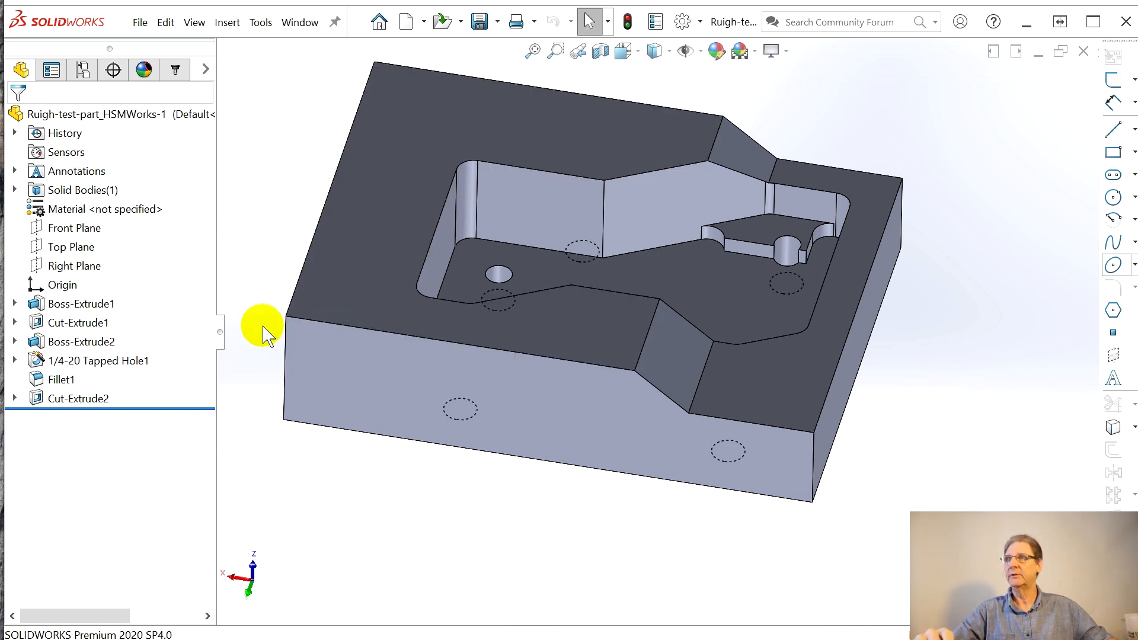
Show the CAM operations tree for the part and enable the CommandManager.
{"action": "left_click", "coordinate": [176, 70]}
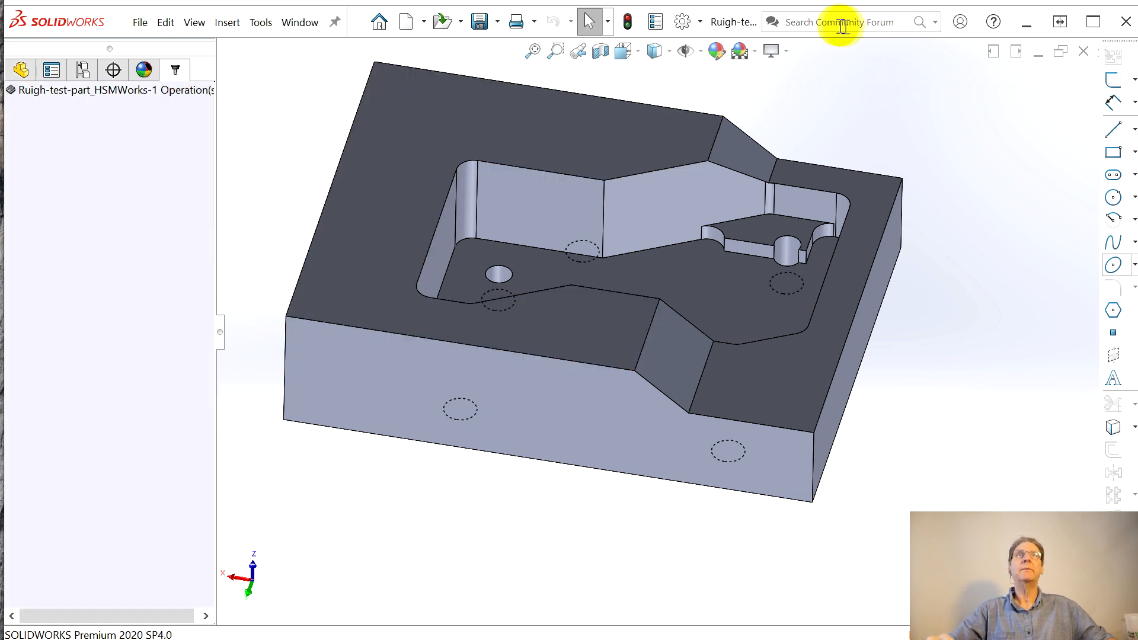
{"action": "right_click", "coordinate": [753, 22]}
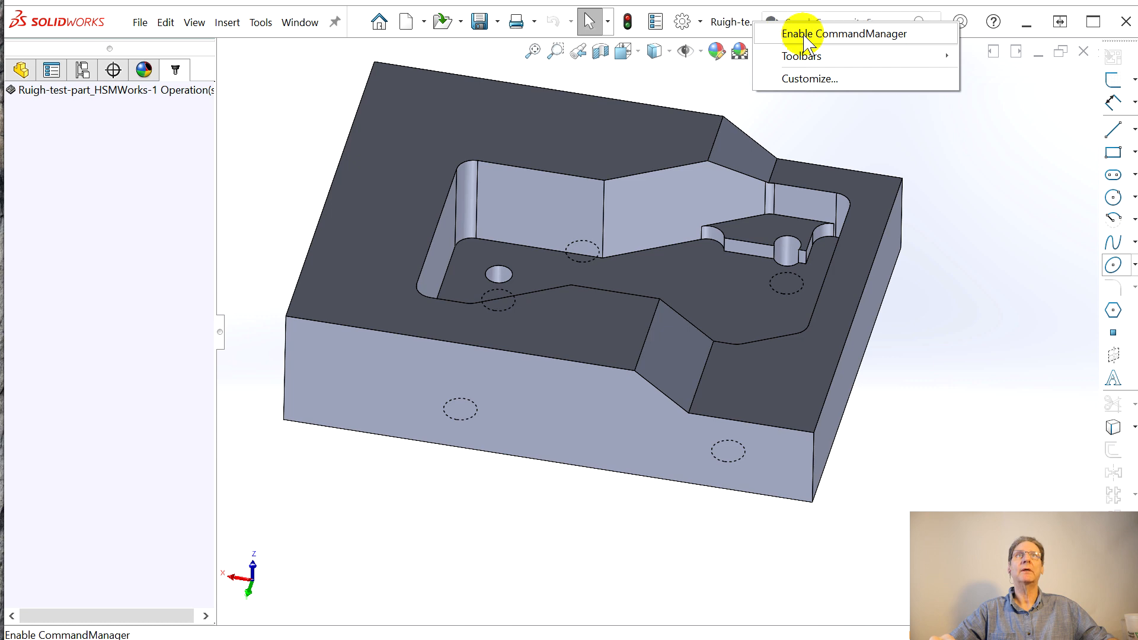
{"action": "left_click", "coordinate": [806, 34]}
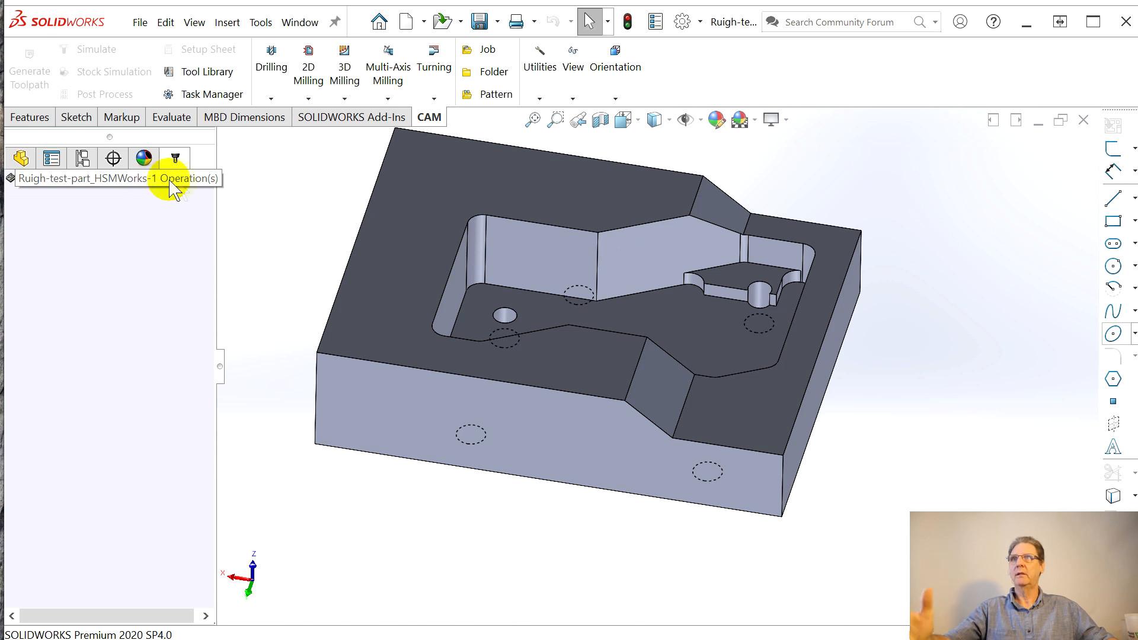
Create a new CAM job for the part with the job type set to Milling.
{"action": "right_click", "coordinate": [106, 179]}
{"action": "mouse_move", "coordinate": [148, 187]}
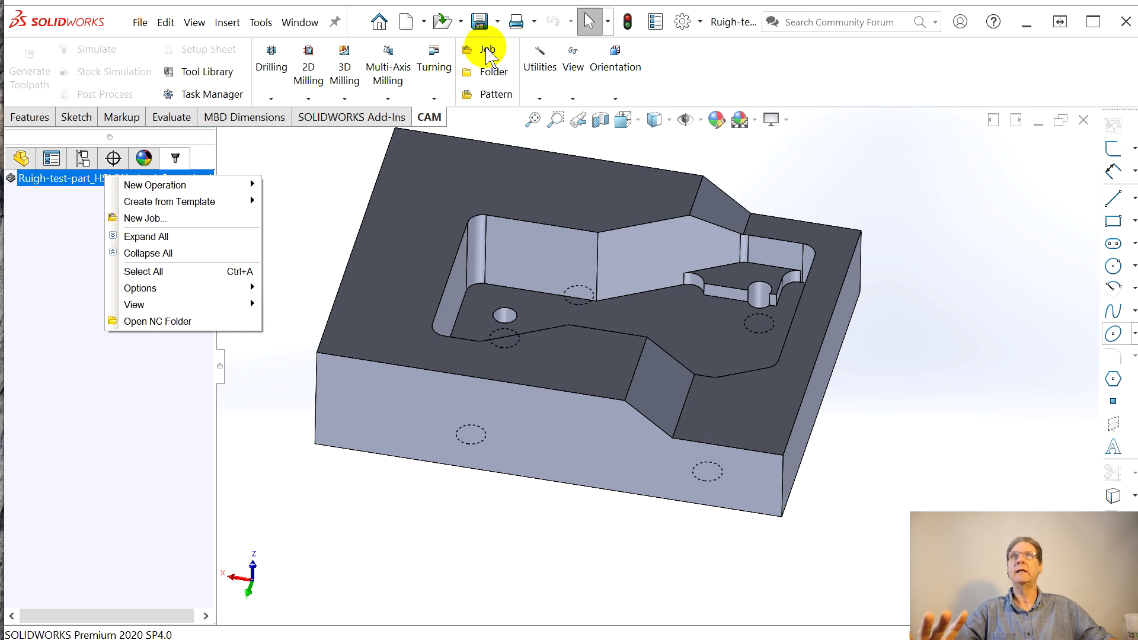
{"action": "left_click", "coordinate": [149, 218]}
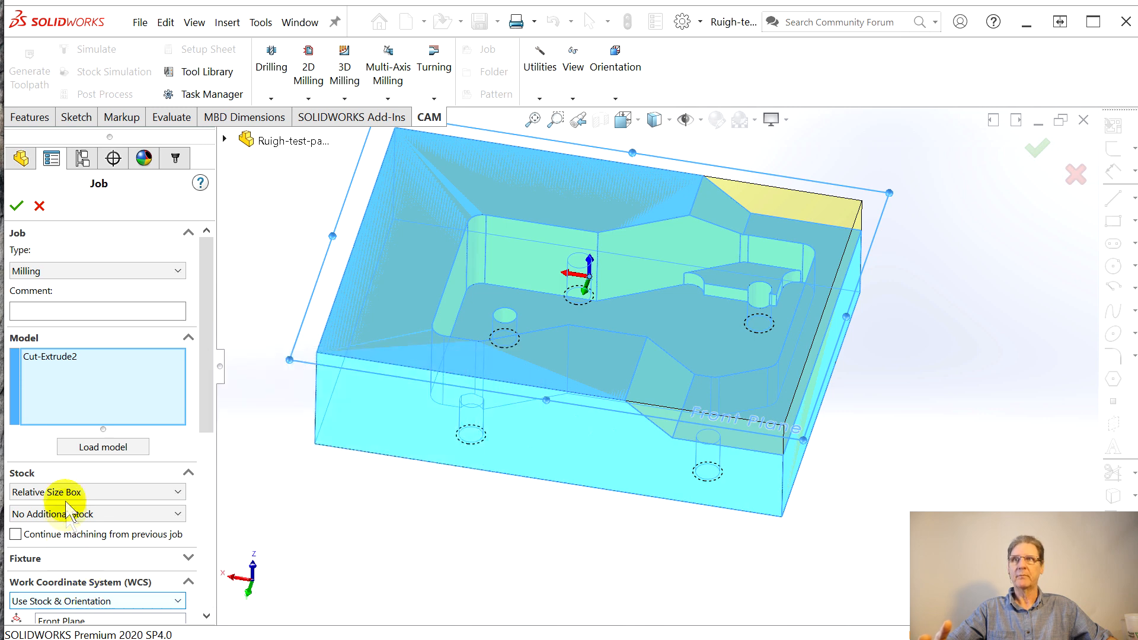
{"action": "left_click", "coordinate": [105, 271]}
{"action": "left_click", "coordinate": [107, 279]}
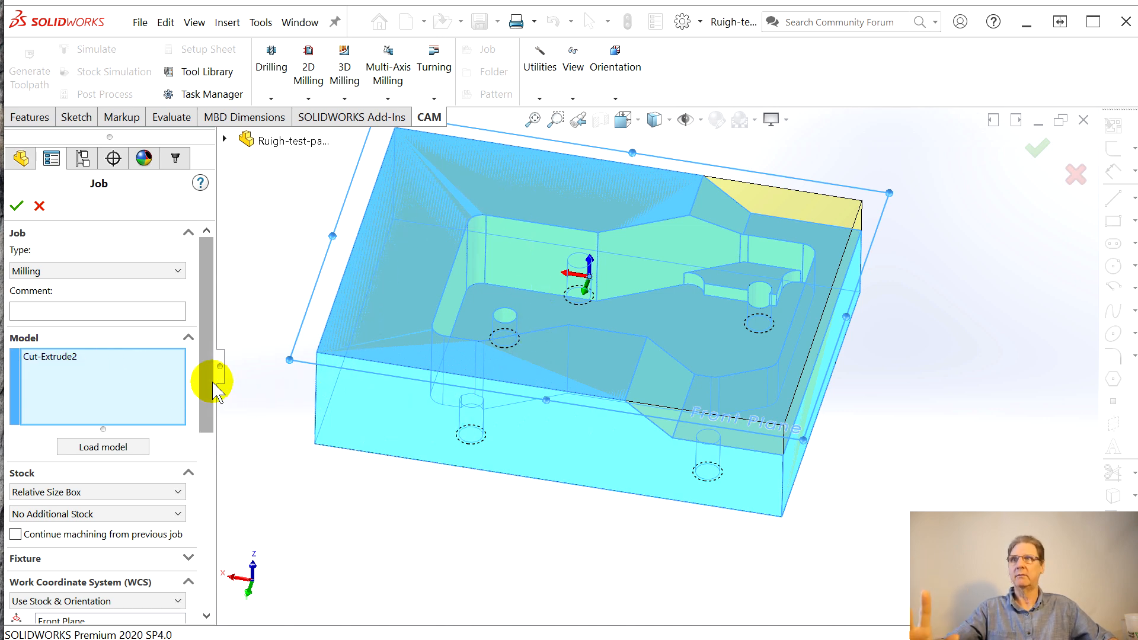
Define the job's stock as a Fixed Size Box.
{"action": "left_click_drag", "start_coordinate": [206, 386], "coordinate": [212, 475]}
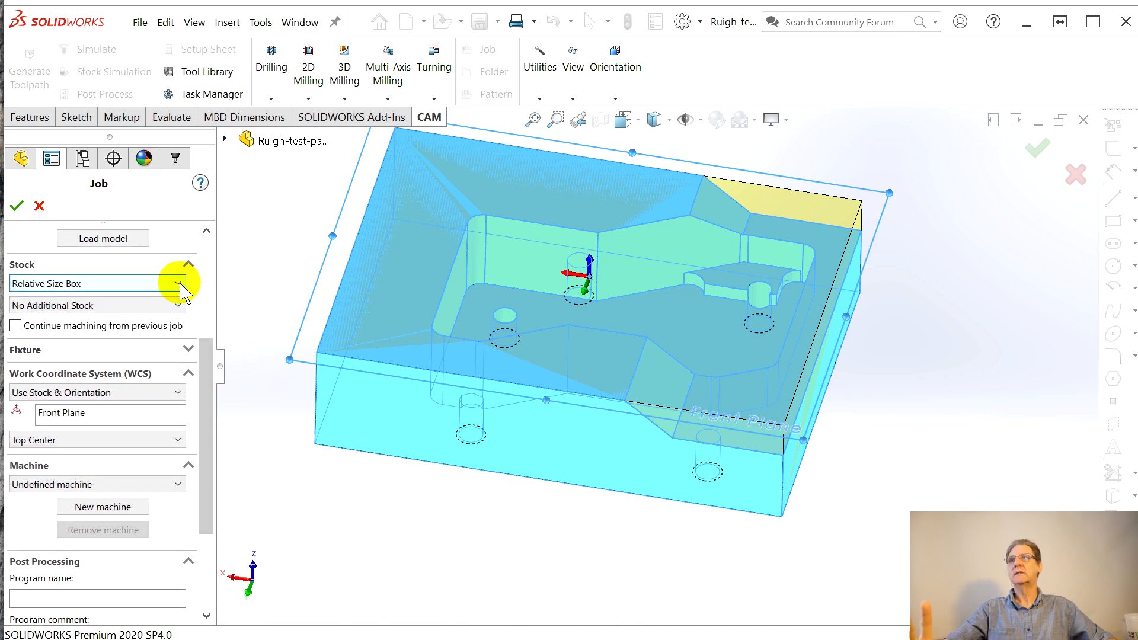
{"action": "left_click", "coordinate": [188, 264]}
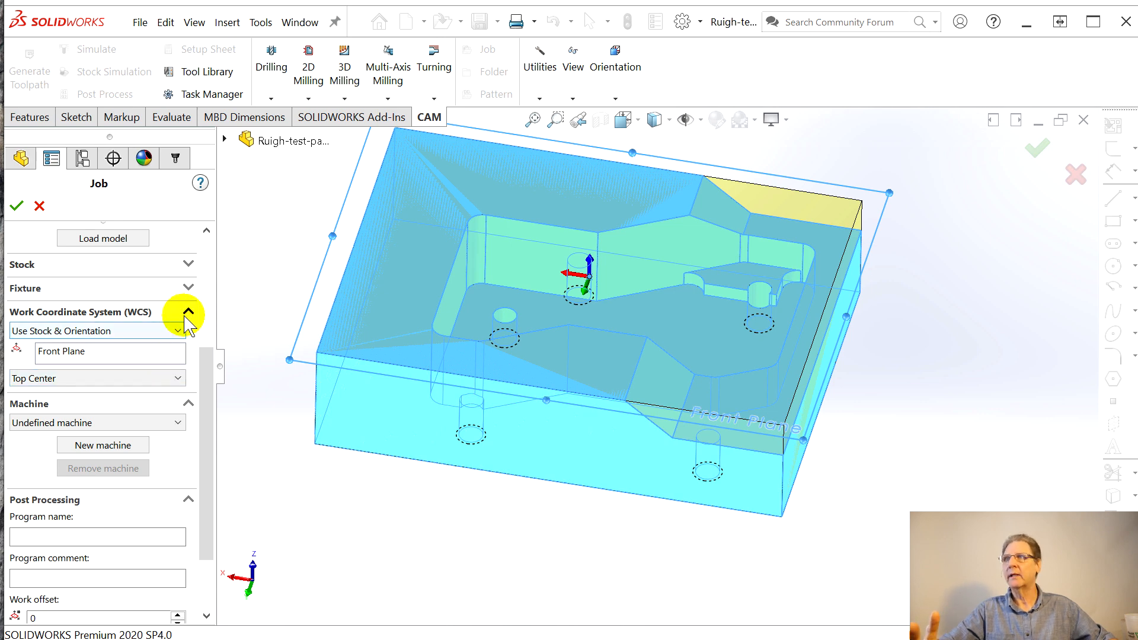
{"action": "left_click", "coordinate": [188, 264]}
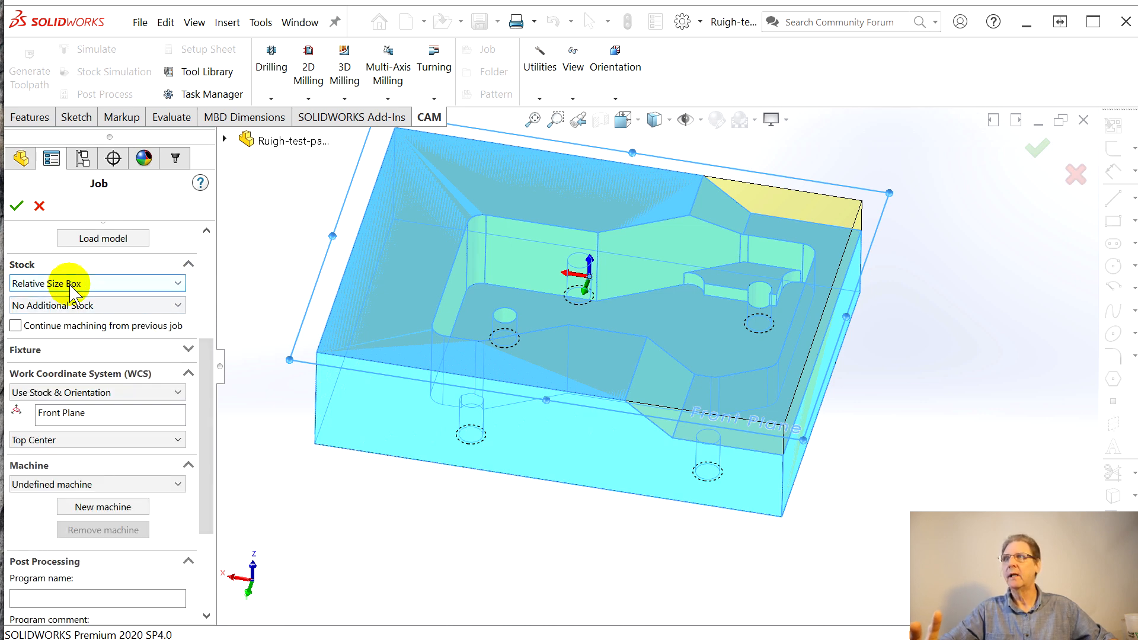
{"action": "mouse_move", "coordinate": [74, 291]}
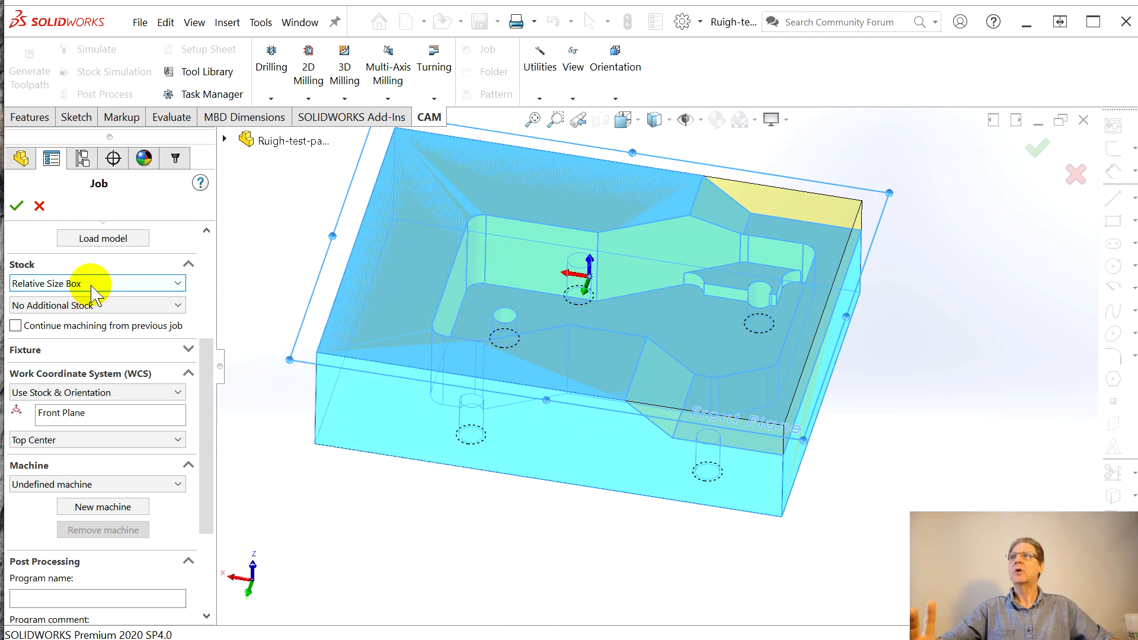
{"action": "left_click", "coordinate": [92, 287]}
{"action": "left_click", "coordinate": [85, 310]}
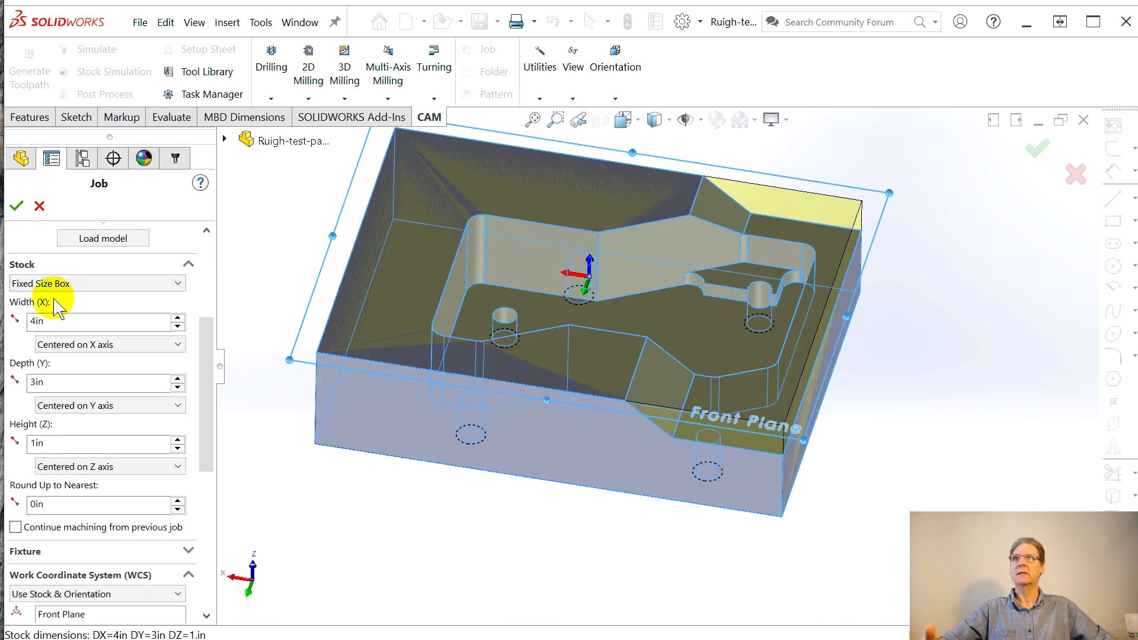
Preview the alternative stock modes, such as Cylindrical, and return to Fixed Size Box.
{"action": "mouse_move", "coordinate": [73, 287]}
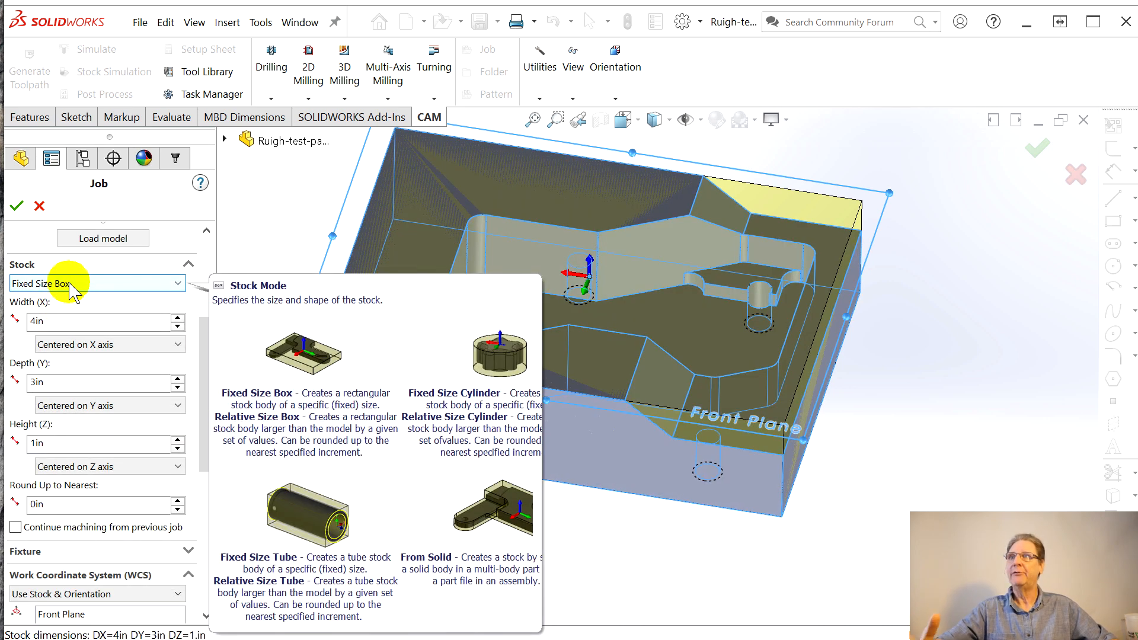
{"action": "left_click", "coordinate": [178, 283]}
{"action": "left_click", "coordinate": [39, 287]}
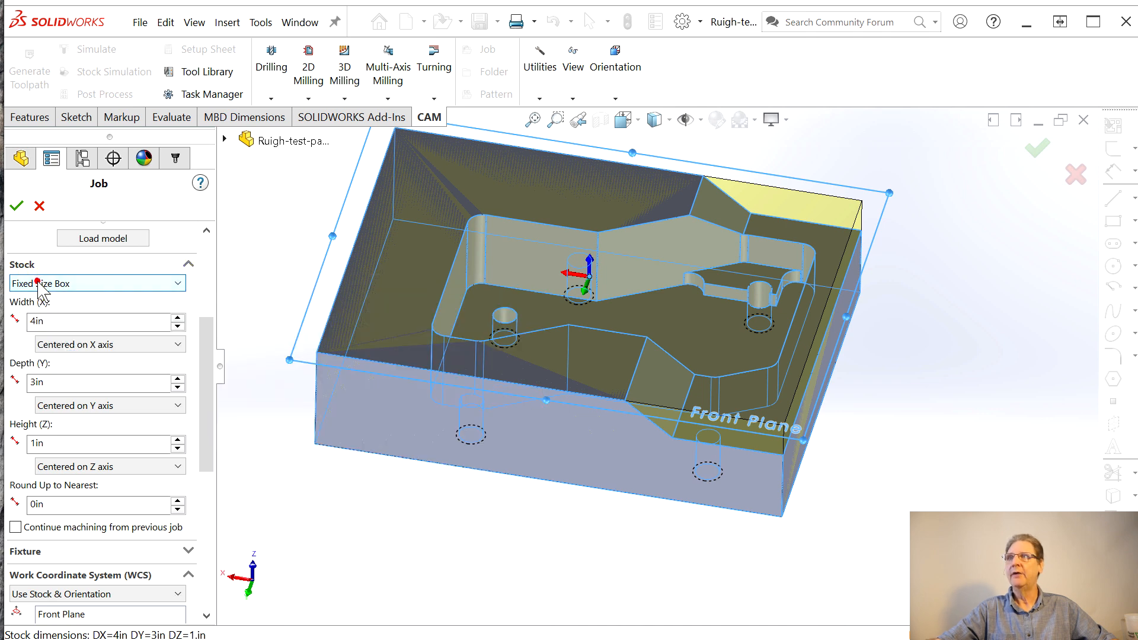
{"action": "scroll", "coordinate": [39, 287], "scroll_direction": "down", "scroll_amount": 1}
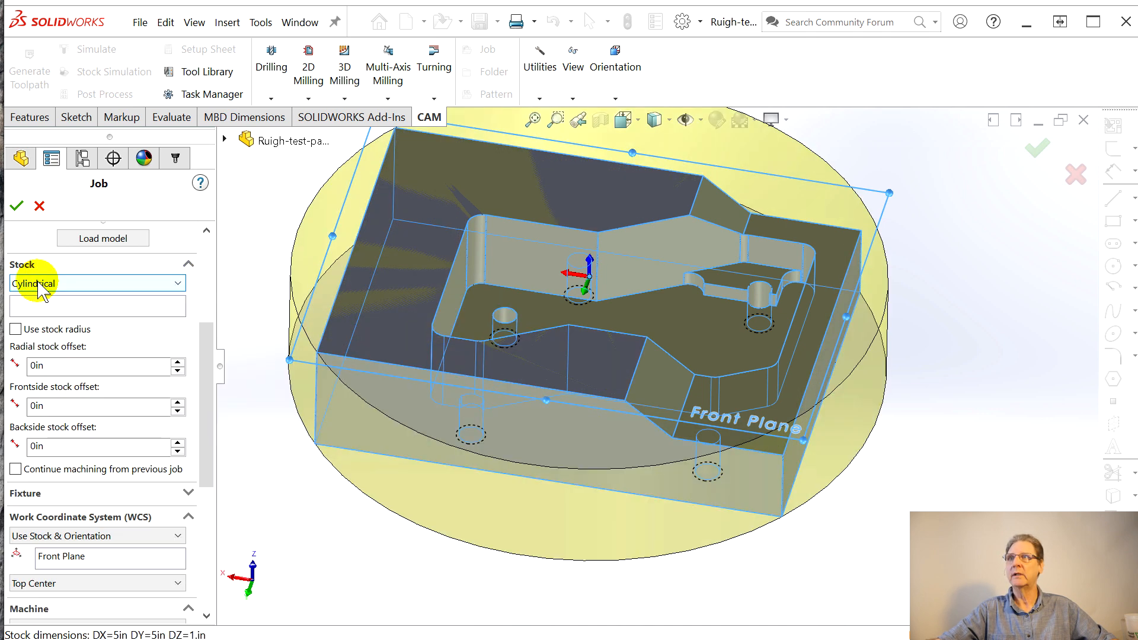
{"action": "scroll", "coordinate": [39, 288], "scroll_direction": "down", "scroll_amount": 1}
{"action": "scroll", "coordinate": [39, 289], "scroll_direction": "down", "scroll_amount": 1}
{"action": "scroll", "coordinate": [39, 289], "scroll_direction": "up", "scroll_amount": 3}
{"action": "scroll", "coordinate": [39, 292], "scroll_direction": "up", "scroll_amount": 1}
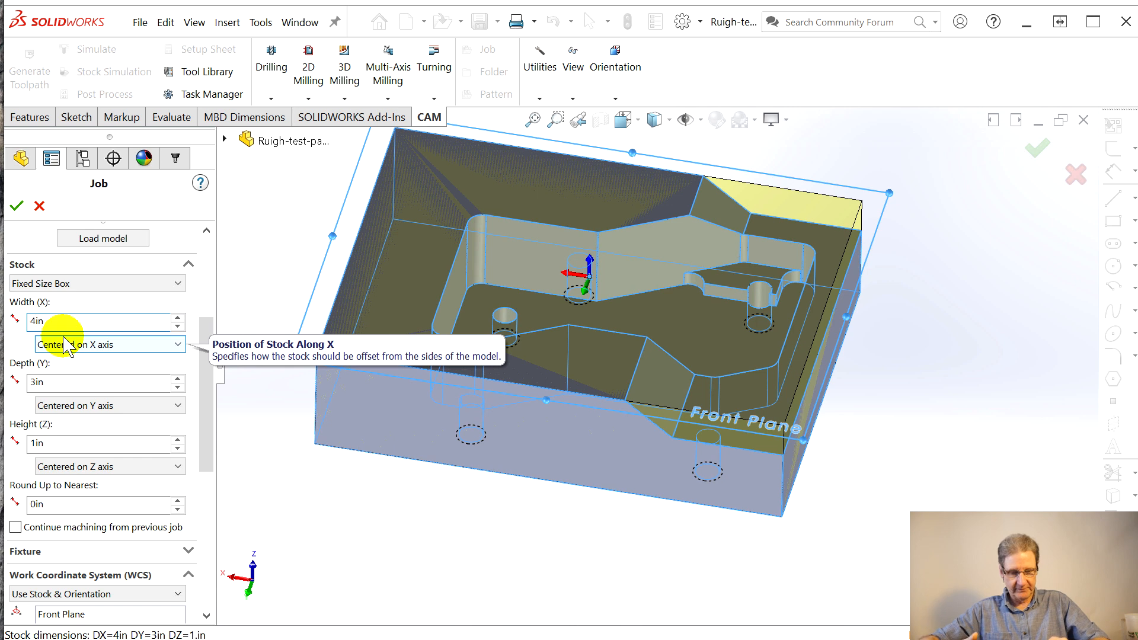
Set the stock box to 4.5 in width, 3.5 in depth and 1.5 in height.
{"action": "type", "text": ".5"}
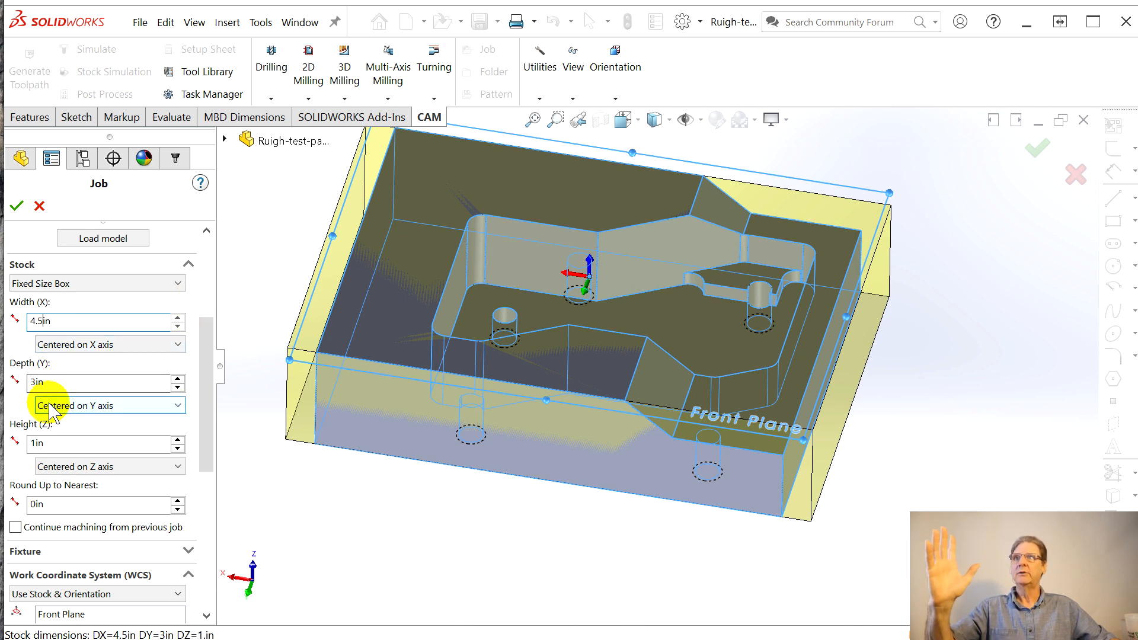
{"action": "left_click", "coordinate": [35, 383]}
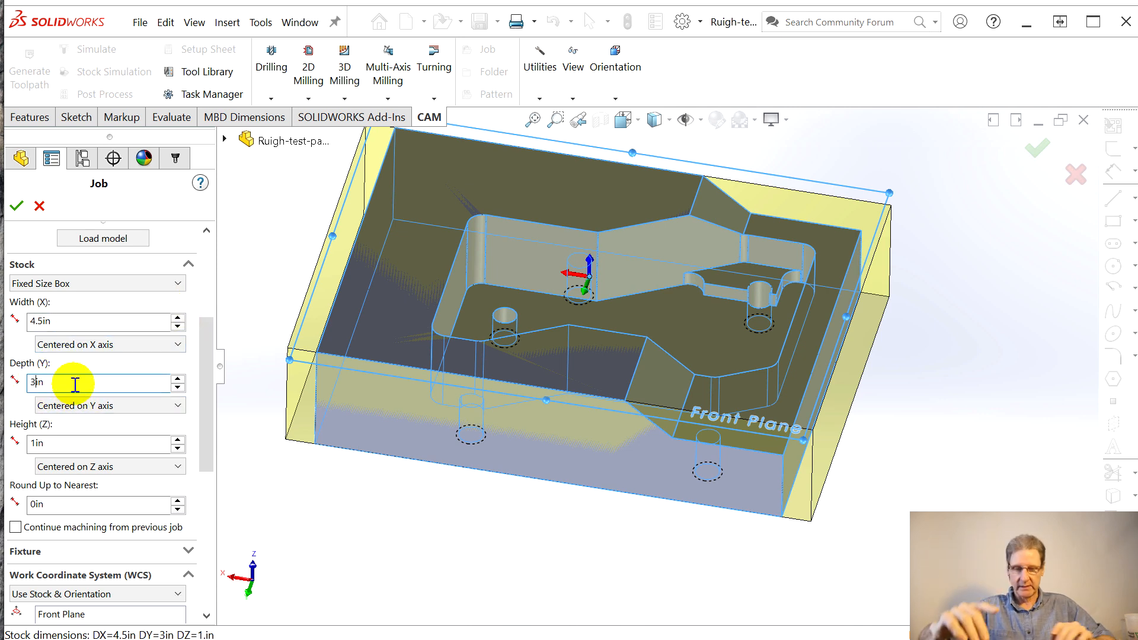
{"action": "type", "text": ".5"}
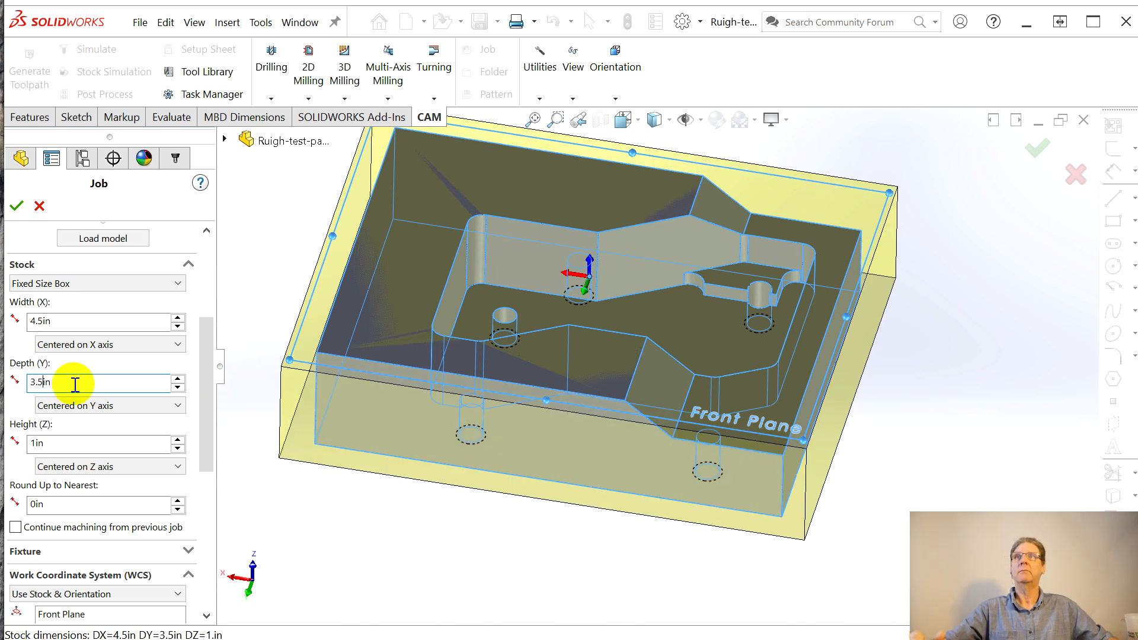
{"action": "left_click", "coordinate": [35, 444]}
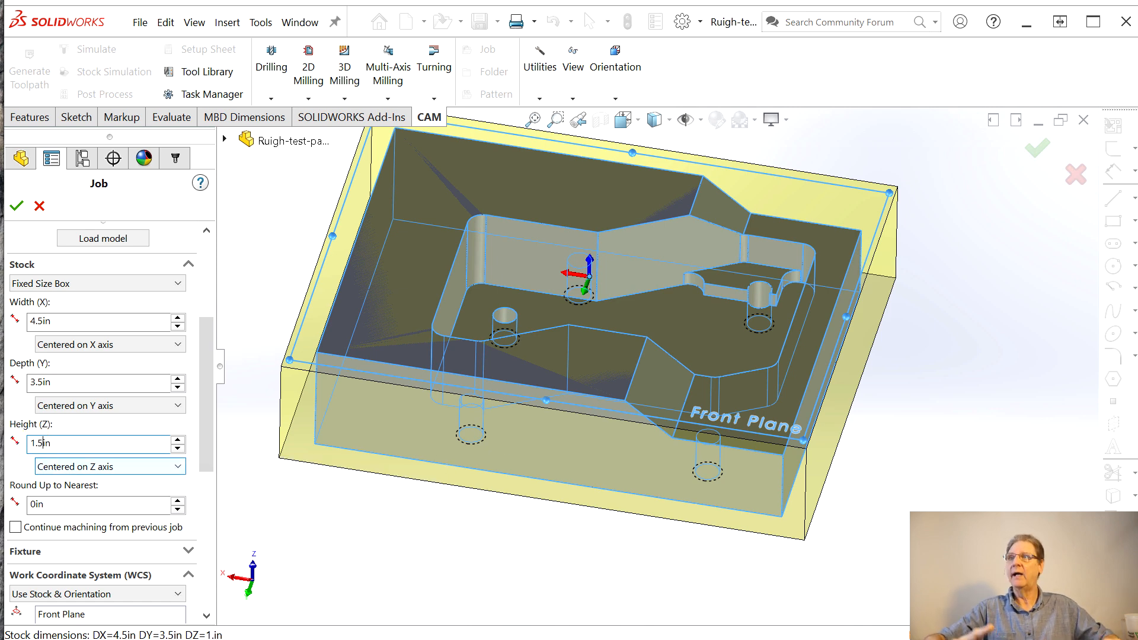
{"action": "type", "text": ".5"}
Position the stock height as Offset from top (+Z) with an offset of 0.1 in.
{"action": "scroll", "coordinate": [205, 414], "scroll_direction": "down", "scroll_amount": 4}
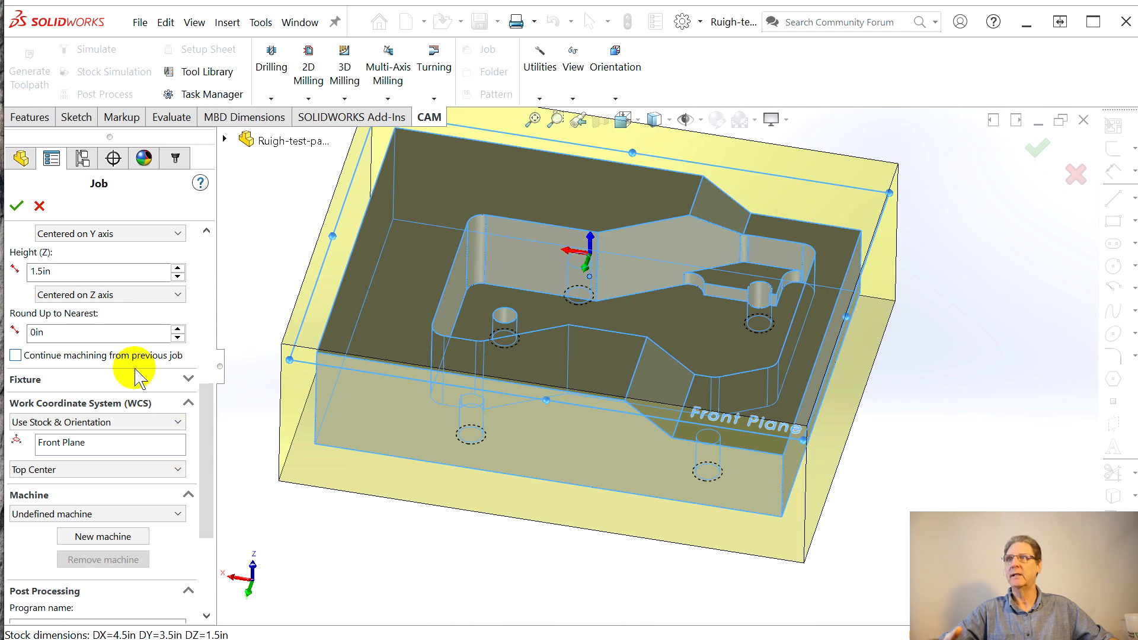
{"action": "middle_click_drag", "start_coordinate": [353, 531], "coordinate": [368, 414]}
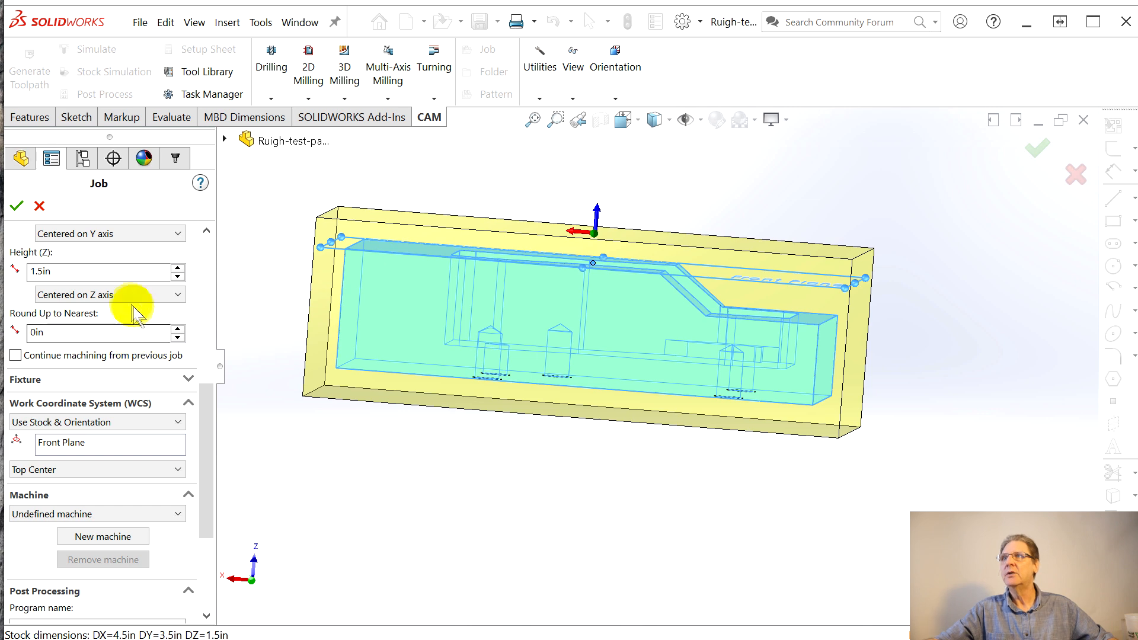
{"action": "left_click", "coordinate": [166, 293]}
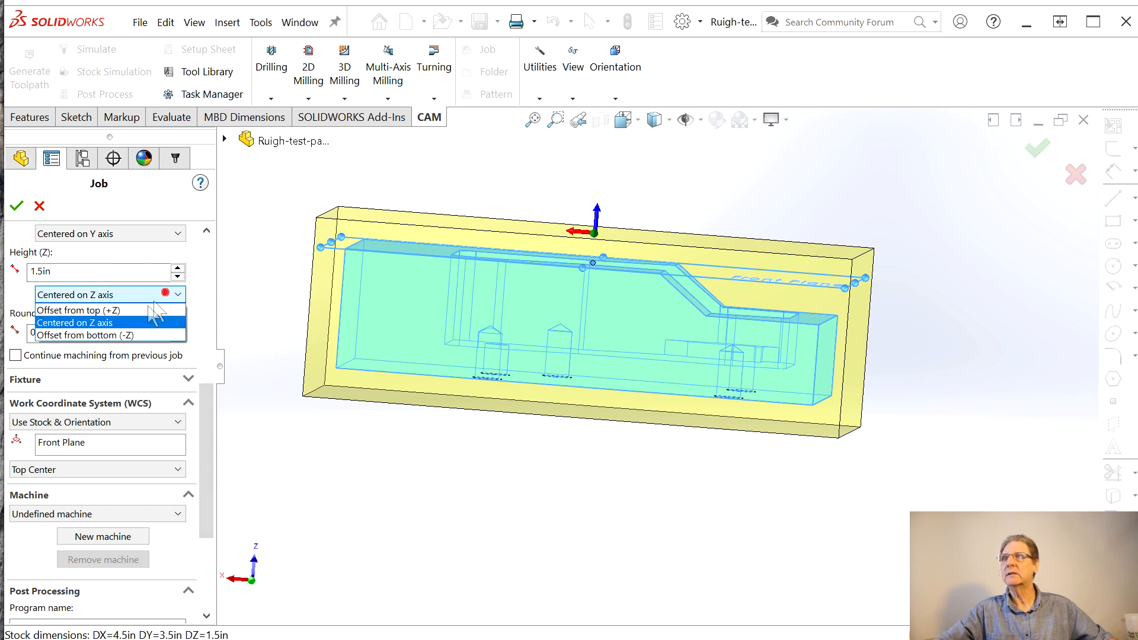
{"action": "left_click", "coordinate": [151, 318]}
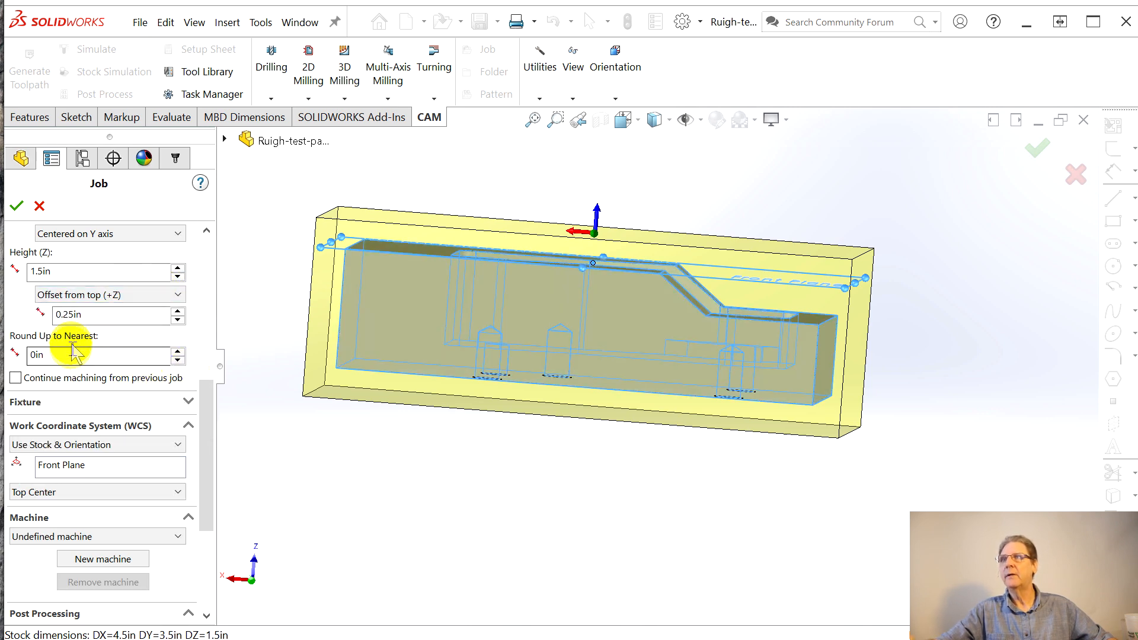
{"action": "left_click_drag", "start_coordinate": [63, 315], "coordinate": [109, 320]}
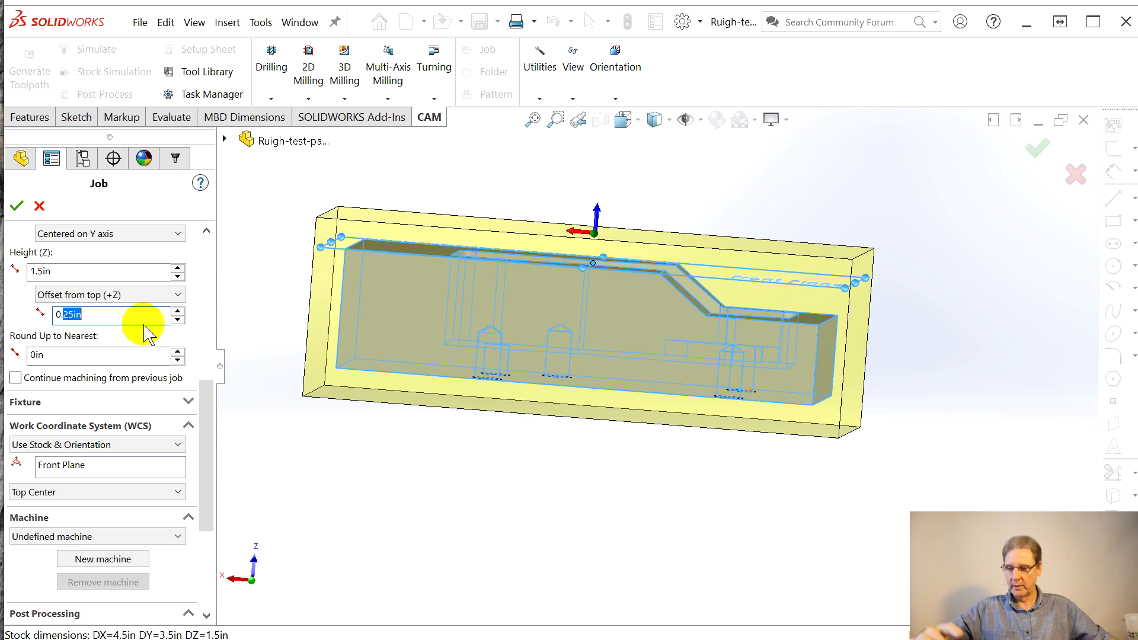
{"action": "type", "text": "1"}
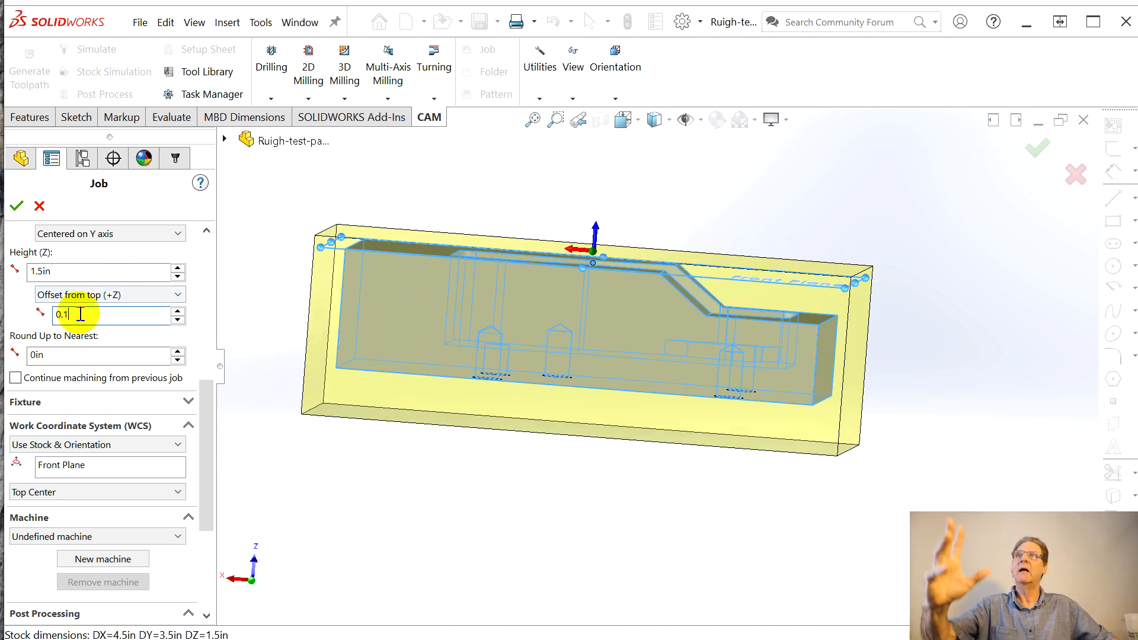
{"action": "left_click", "coordinate": [343, 436]}
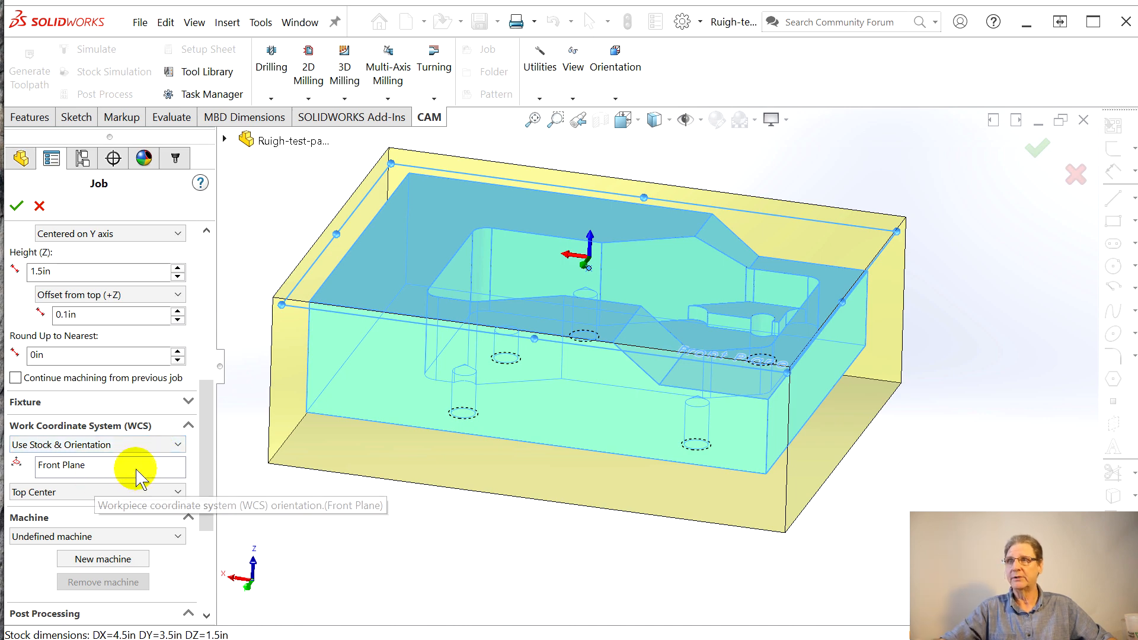
Try the part's front side face as the work coordinate system orientation, then use the upper horizontal face instead.
{"action": "middle_click_drag", "start_coordinate": [381, 453], "coordinate": [386, 477]}
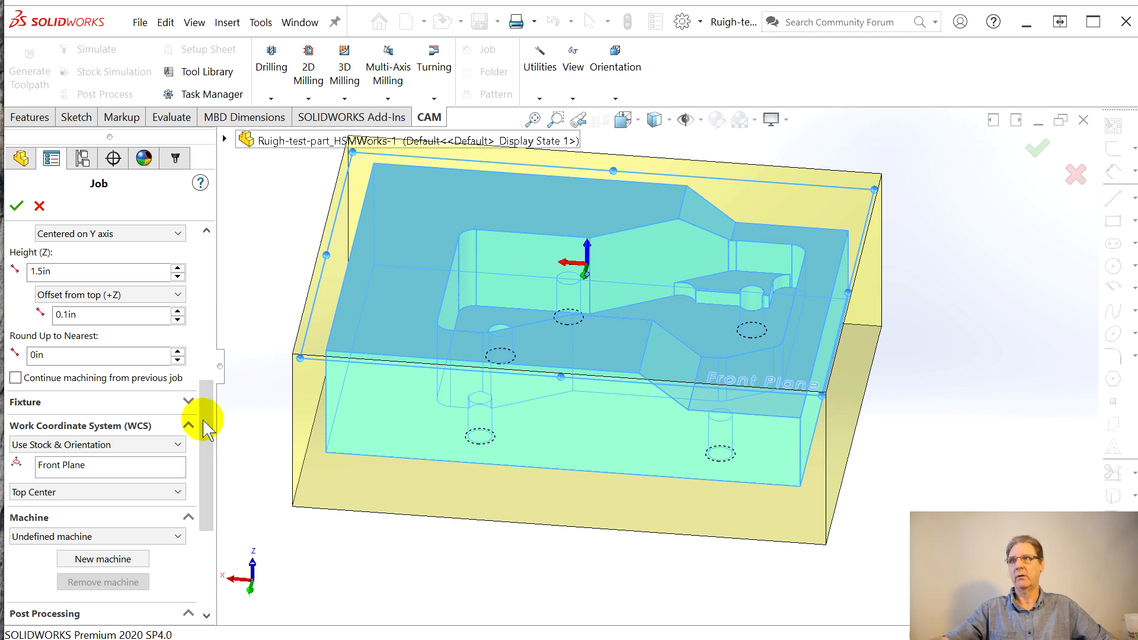
{"action": "left_click_drag", "start_coordinate": [205, 449], "coordinate": [204, 500]}
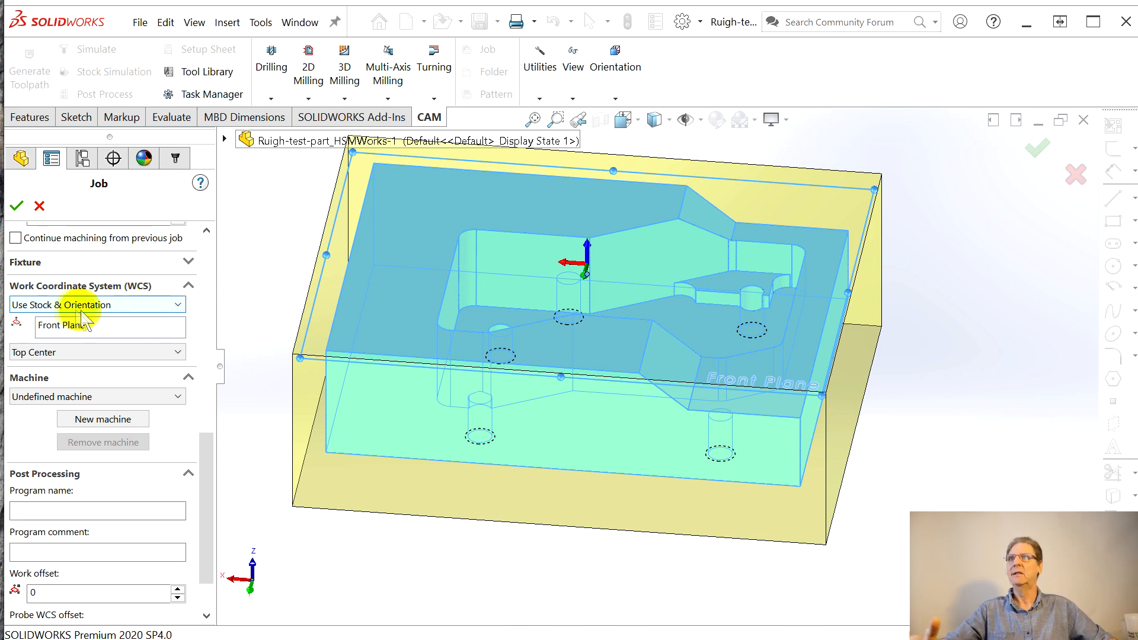
{"action": "mouse_move", "coordinate": [95, 316]}
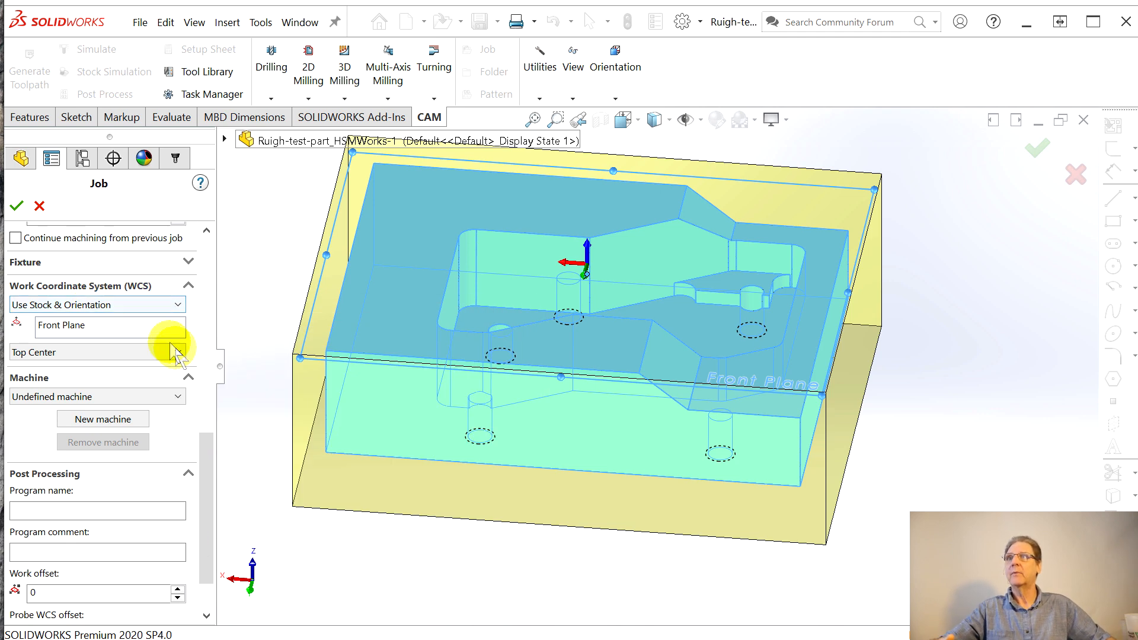
{"action": "left_click", "coordinate": [66, 328]}
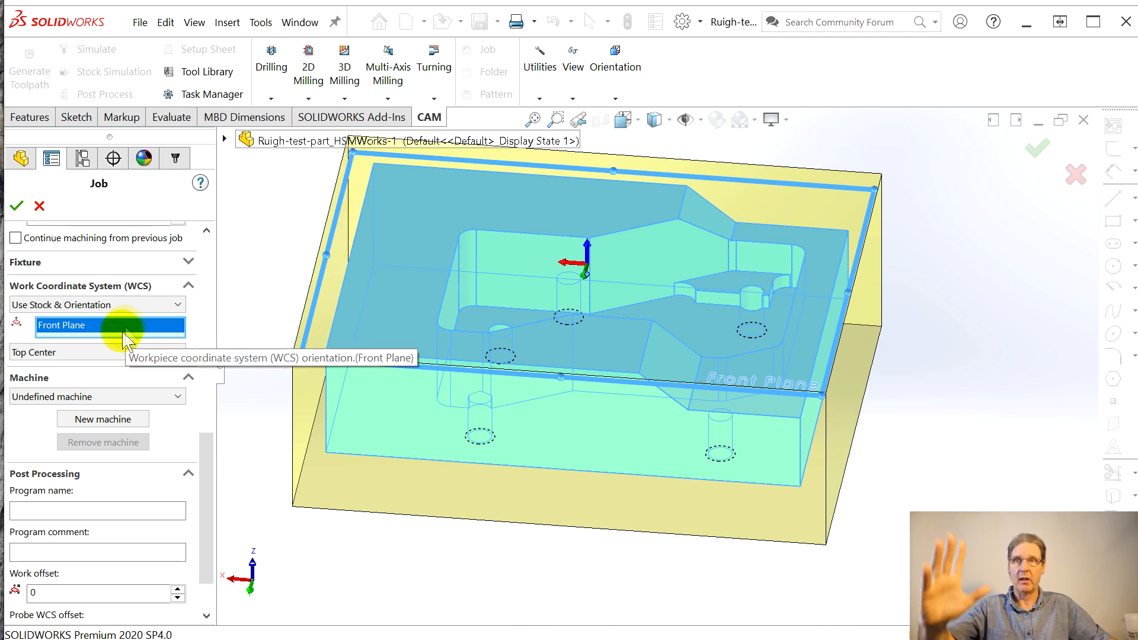
{"action": "left_click", "coordinate": [424, 388]}
{"action": "middle_click_drag", "start_coordinate": [470, 381], "coordinate": [755, 407]}
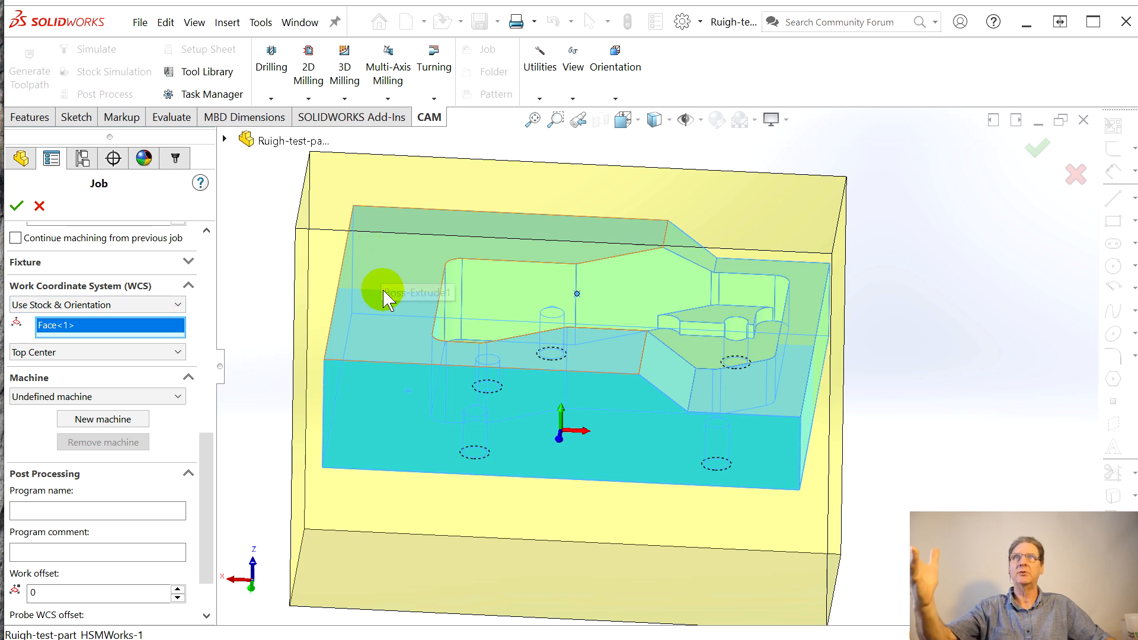
{"action": "left_click", "coordinate": [382, 290]}
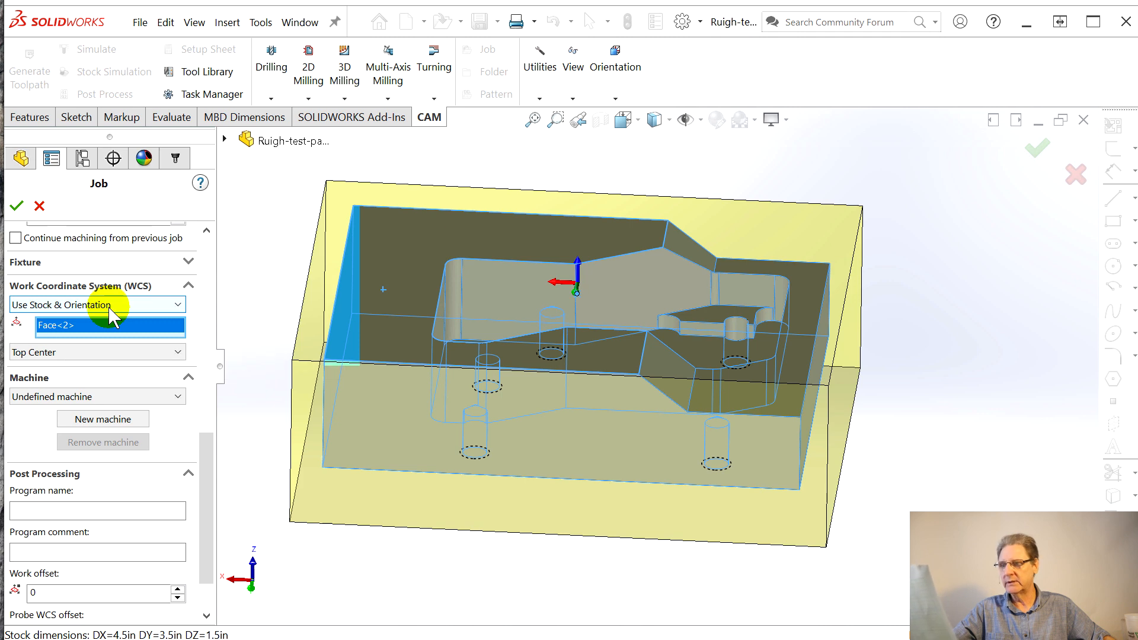
Orient the work coordinate system with Use Z-Axis and Y-Axis, taking Y from the part's upper side edge and reversing it.
{"action": "left_click", "coordinate": [157, 305]}
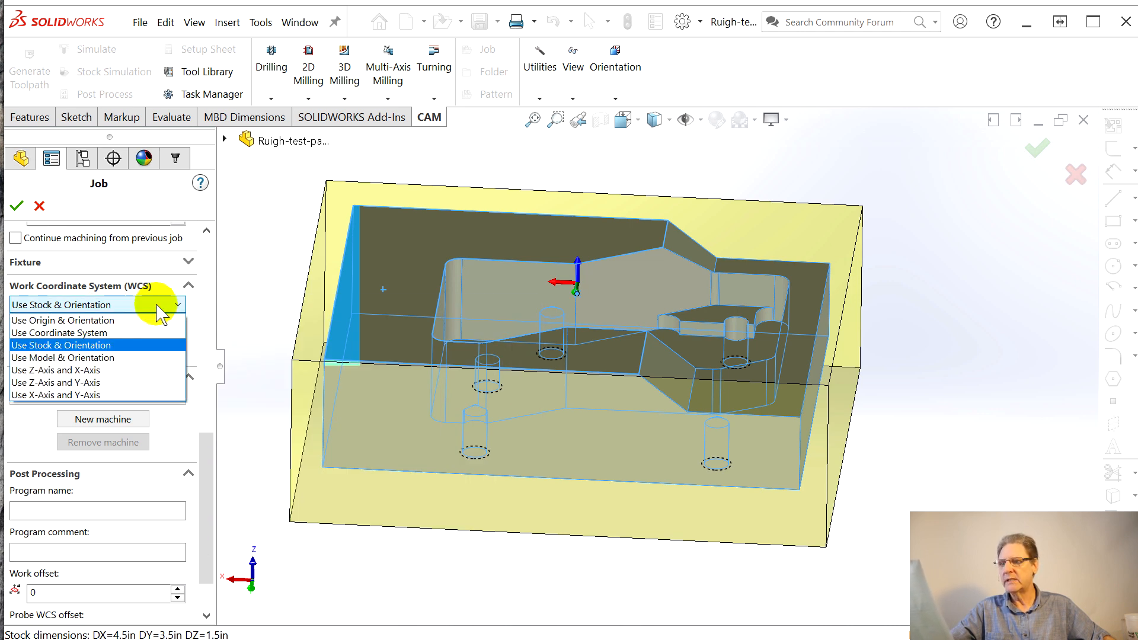
{"action": "left_click", "coordinate": [85, 383]}
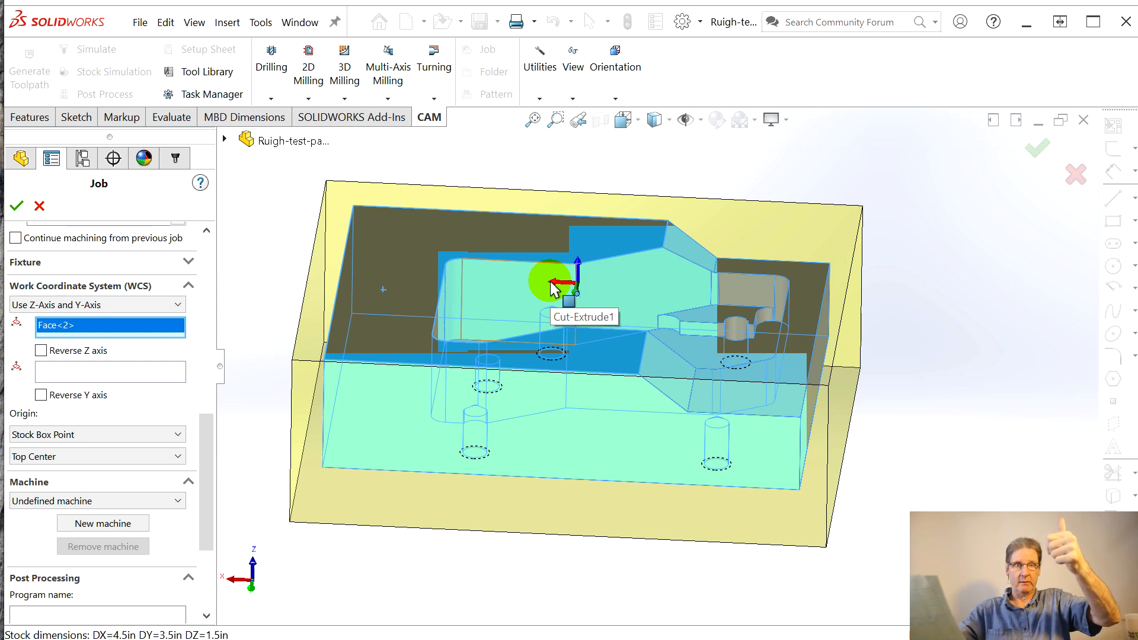
{"action": "left_click", "coordinate": [54, 377]}
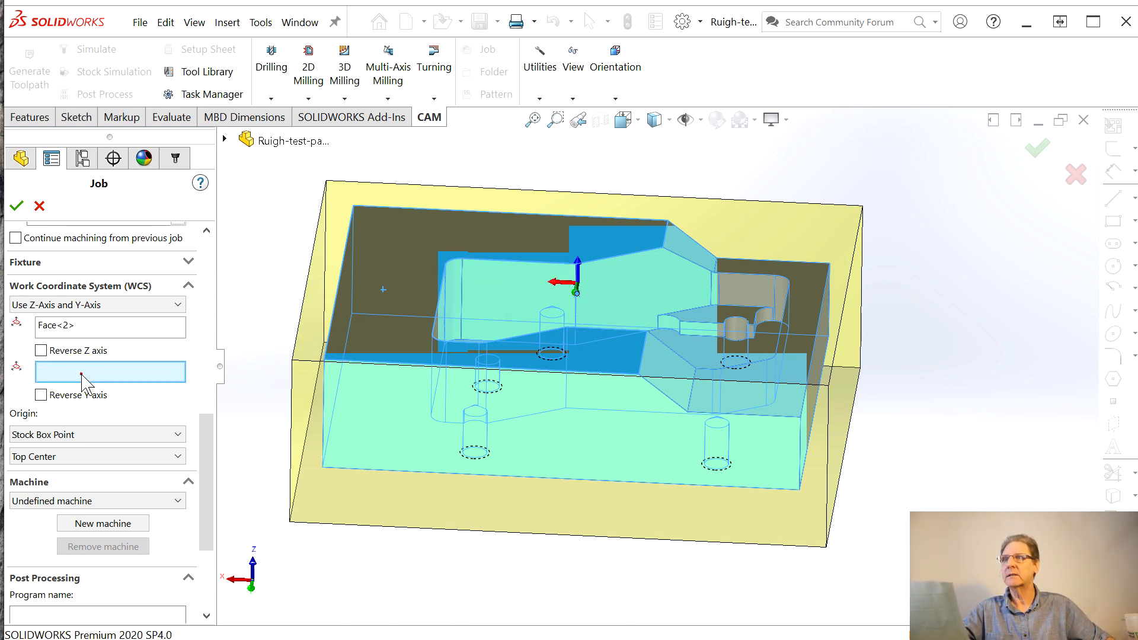
{"action": "left_click", "coordinate": [337, 309]}
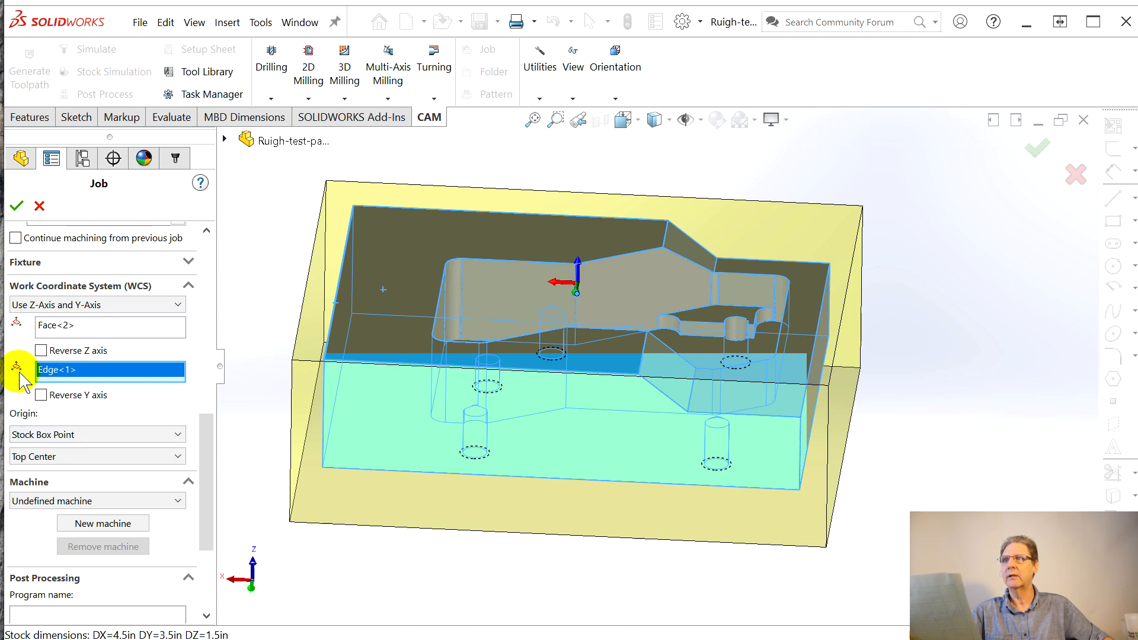
{"action": "left_click", "coordinate": [41, 394]}
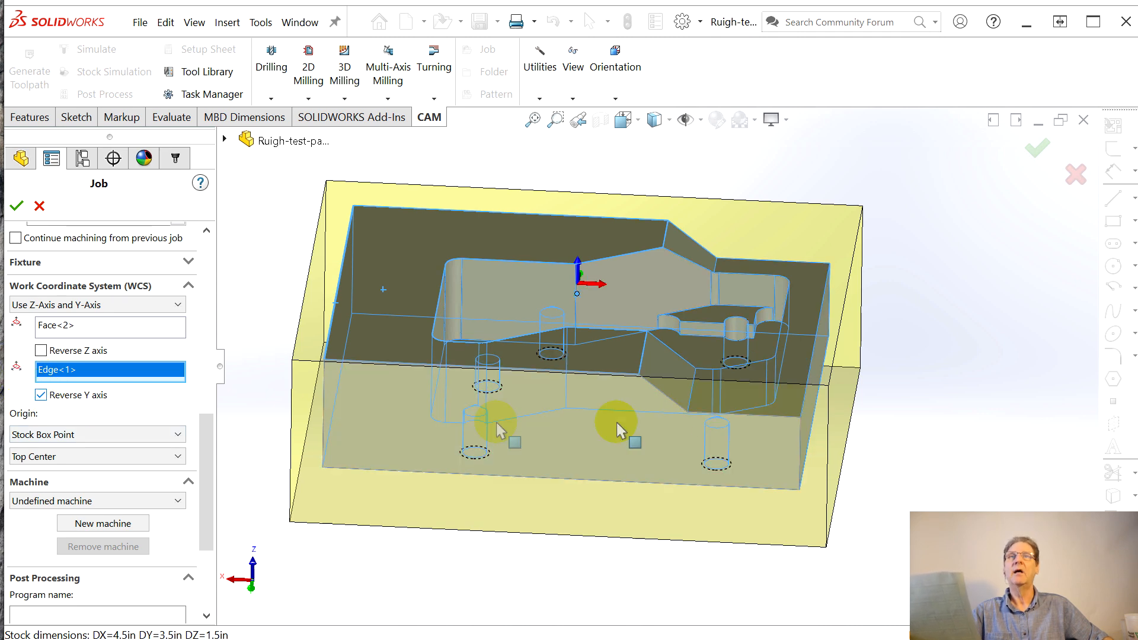
{"action": "middle_click_drag", "start_coordinate": [711, 436], "coordinate": [672, 446]}
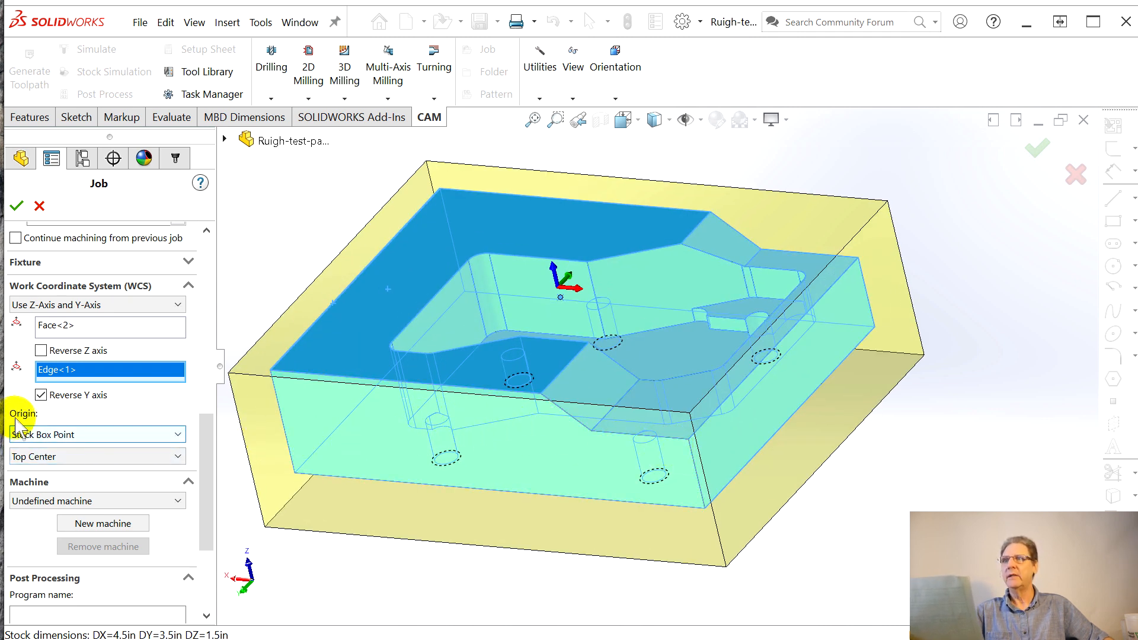
Try Model Origin for the work coordinate system, return to Stock Box Point, and place the origin at Top Corner 3.
{"action": "scroll", "coordinate": [56, 438], "scroll_direction": "down", "scroll_amount": 2}
{"action": "scroll", "coordinate": [56, 442], "scroll_direction": "up", "scroll_amount": 2}
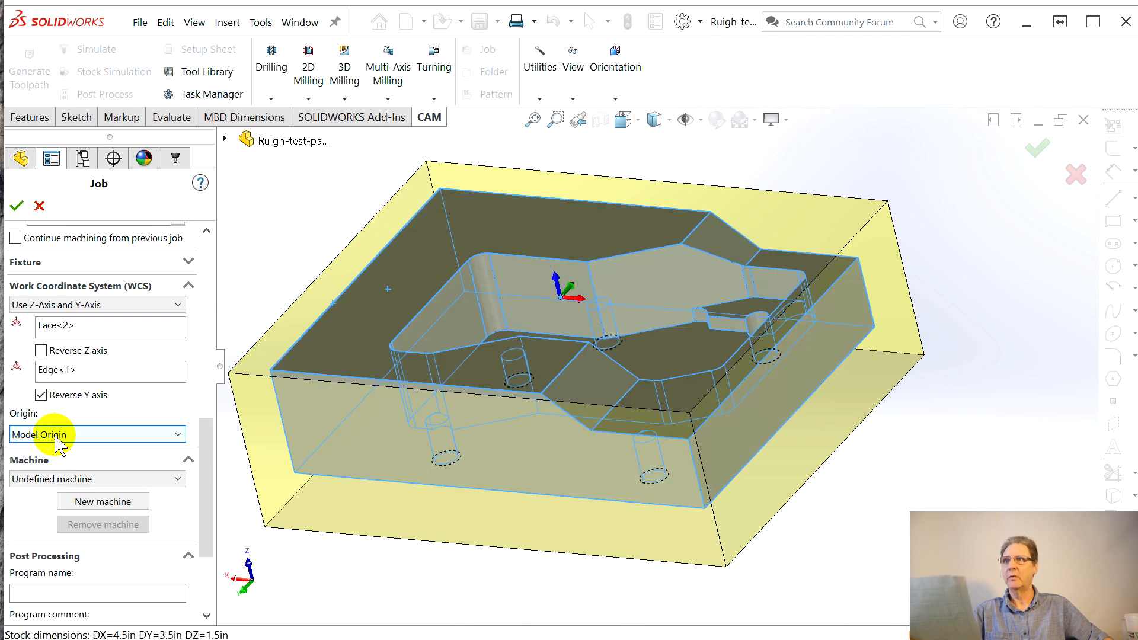
{"action": "middle_click_drag", "start_coordinate": [258, 290], "coordinate": [288, 289]}
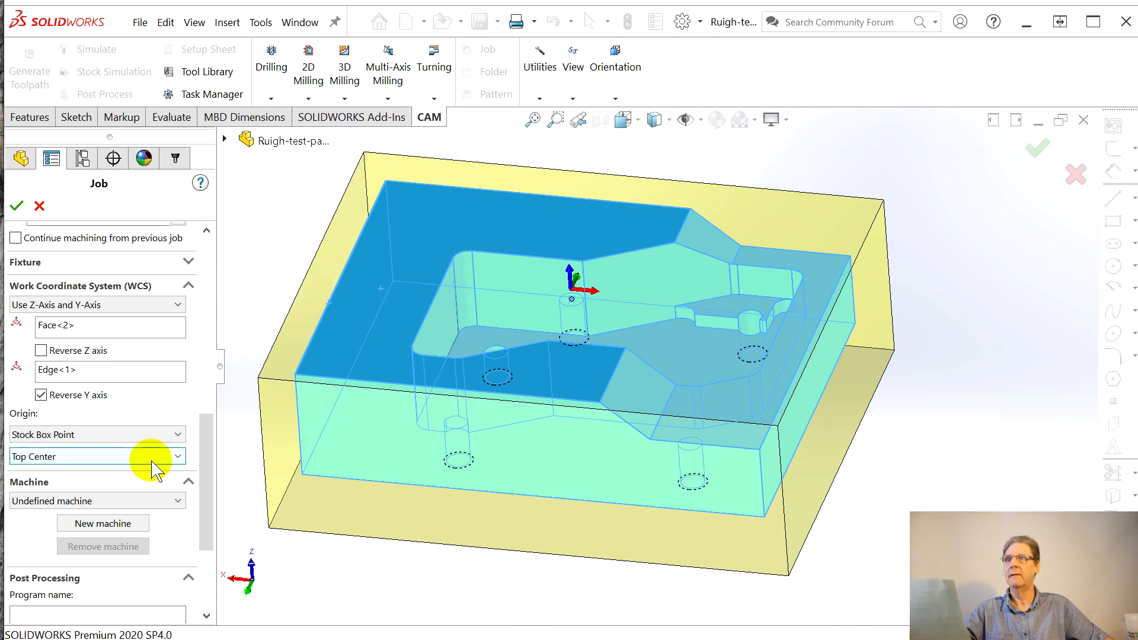
{"action": "left_click", "coordinate": [178, 457]}
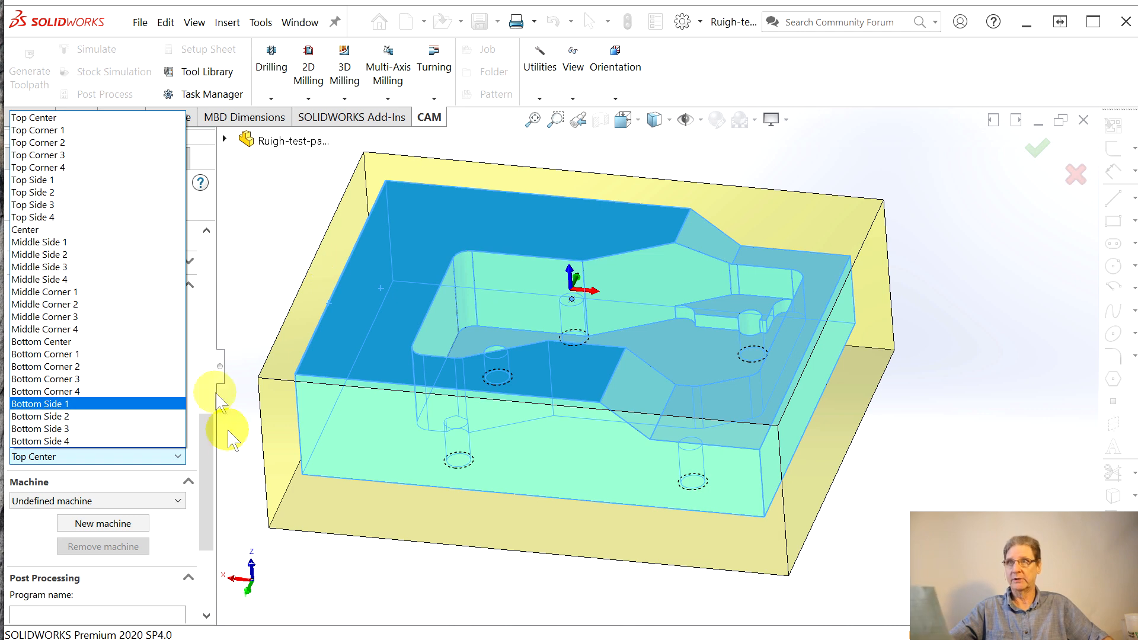
{"action": "left_click", "coordinate": [201, 473]}
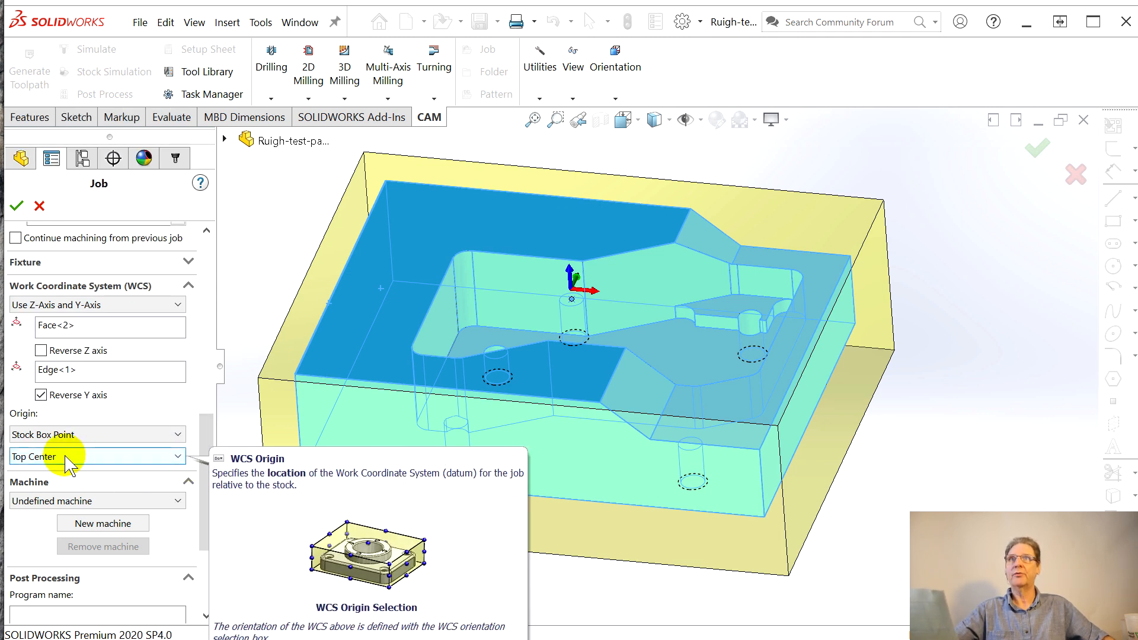
{"action": "scroll", "coordinate": [66, 457], "scroll_direction": "down", "scroll_amount": 5}
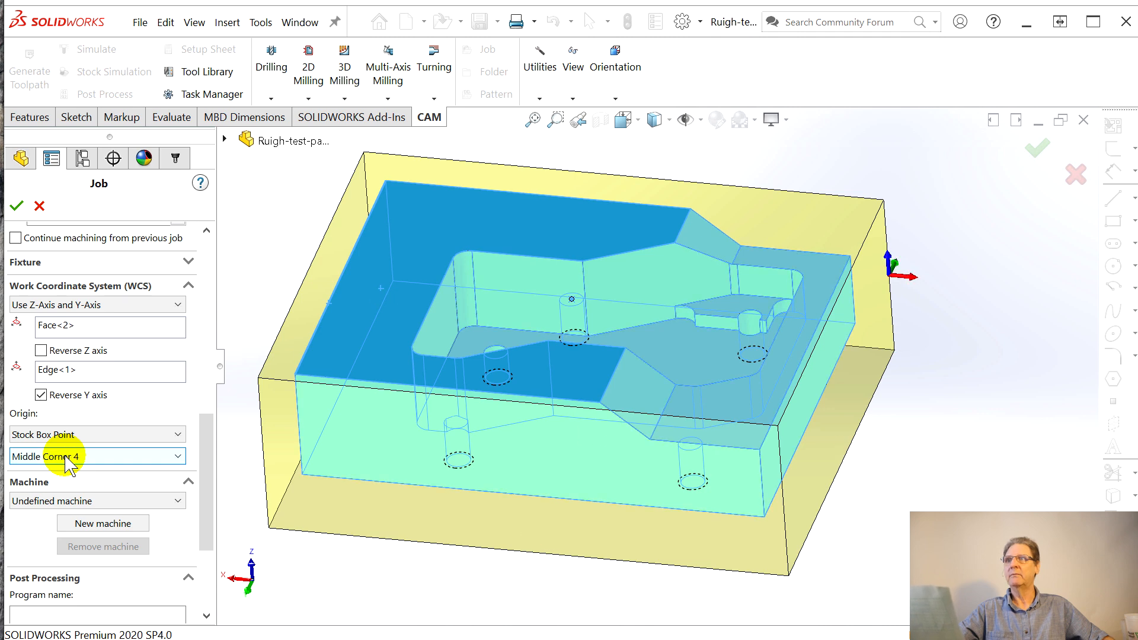
{"action": "scroll", "coordinate": [70, 465], "scroll_direction": "up", "scroll_amount": 8}
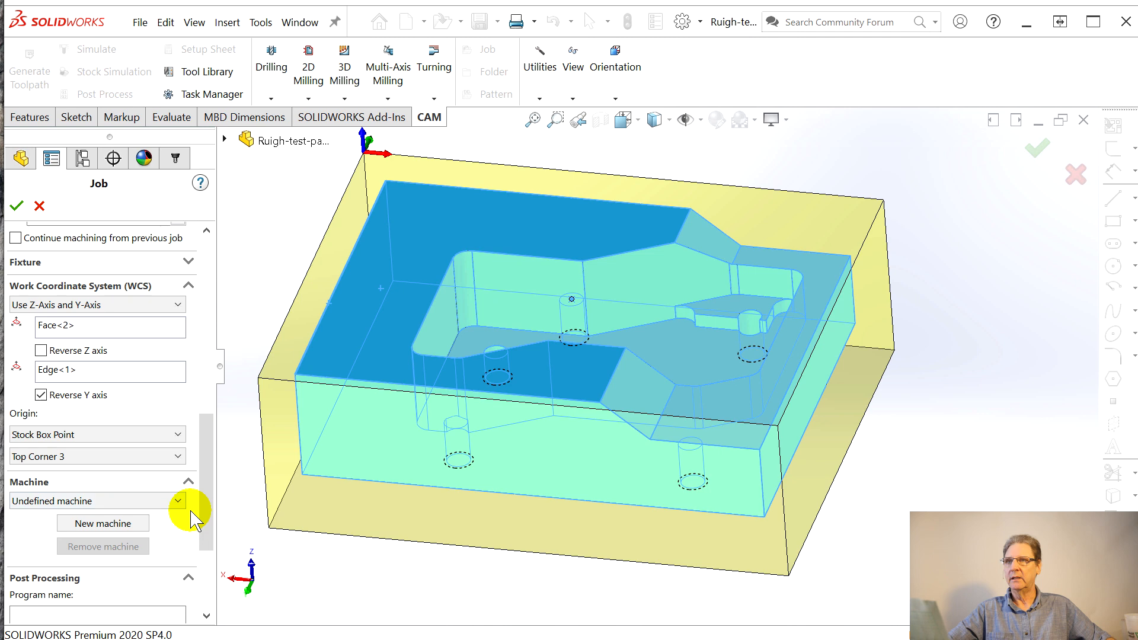
Assign the recent Avid Benchtop Pro 2'x3' machine to the job.
{"action": "left_click", "coordinate": [119, 501]}
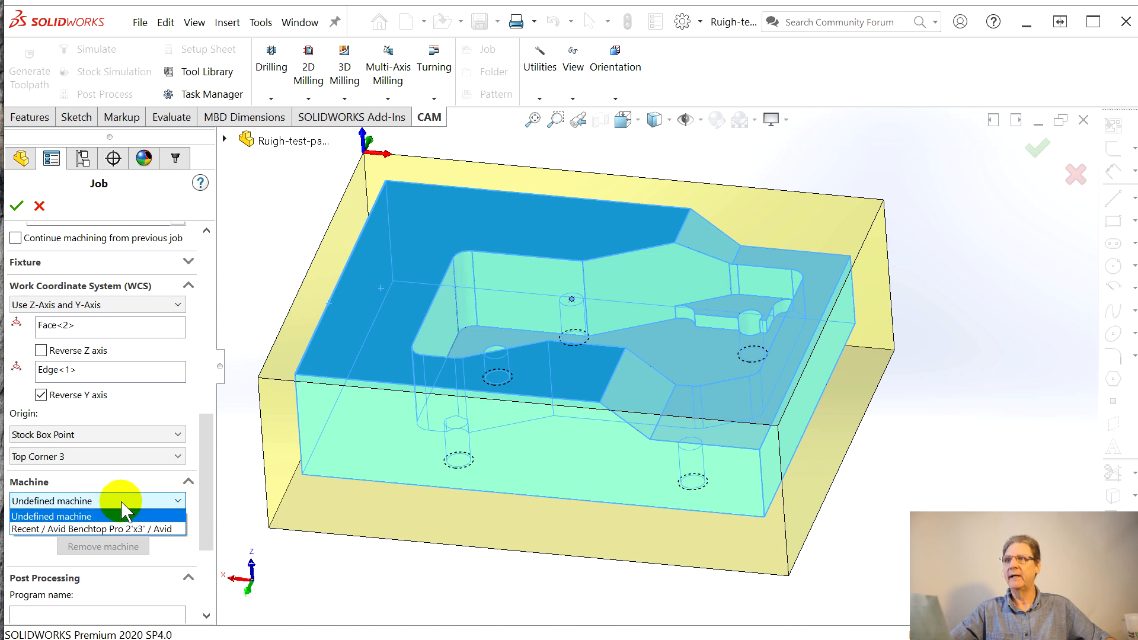
{"action": "left_click", "coordinate": [83, 529]}
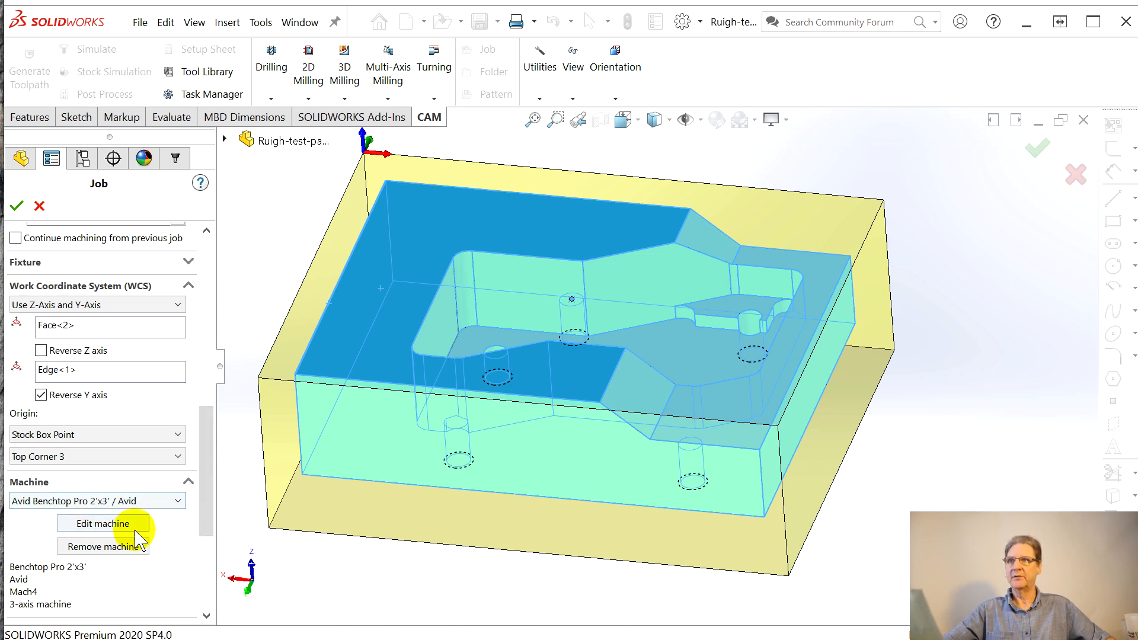
Review the machine configuration from Dimensions through Machining Time and the saved configuration files, then leave without changes.
{"action": "left_click", "coordinate": [83, 527]}
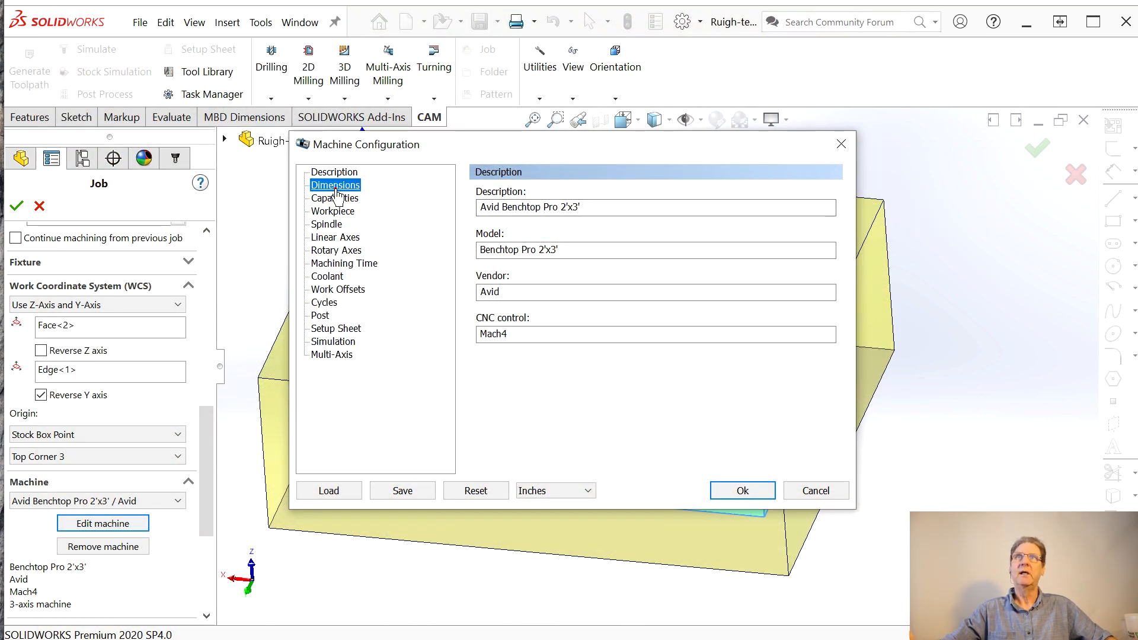
{"action": "left_click", "coordinate": [335, 185]}
{"action": "left_click", "coordinate": [335, 198]}
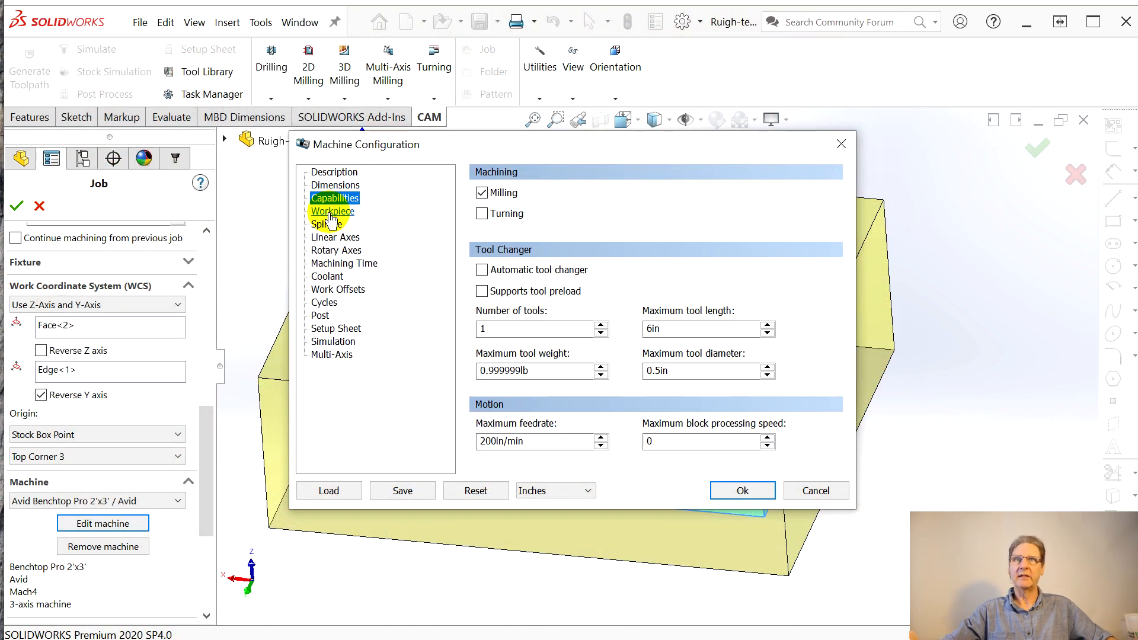
{"action": "left_click", "coordinate": [332, 212]}
{"action": "left_click", "coordinate": [328, 227]}
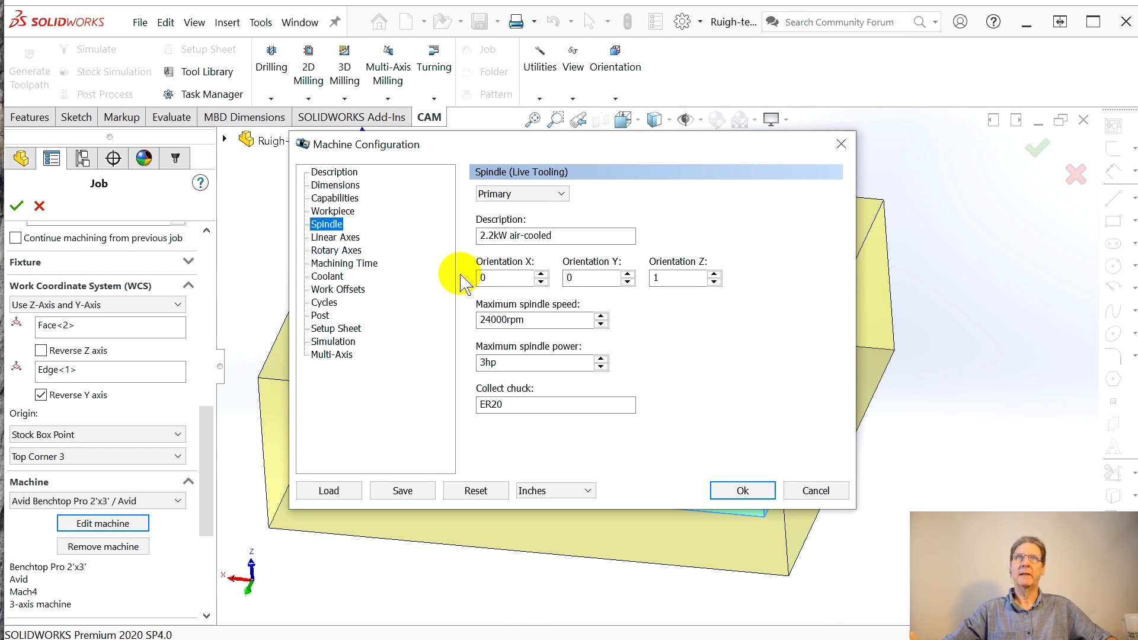
{"action": "left_click", "coordinate": [330, 238]}
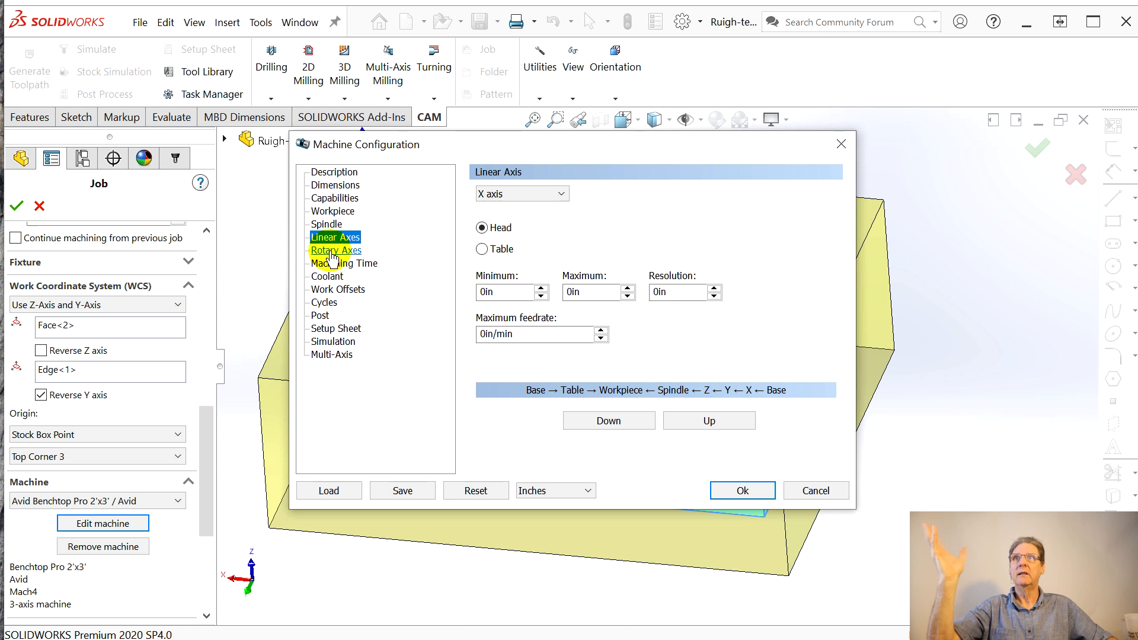
{"action": "left_click", "coordinate": [333, 251]}
{"action": "left_click", "coordinate": [336, 266]}
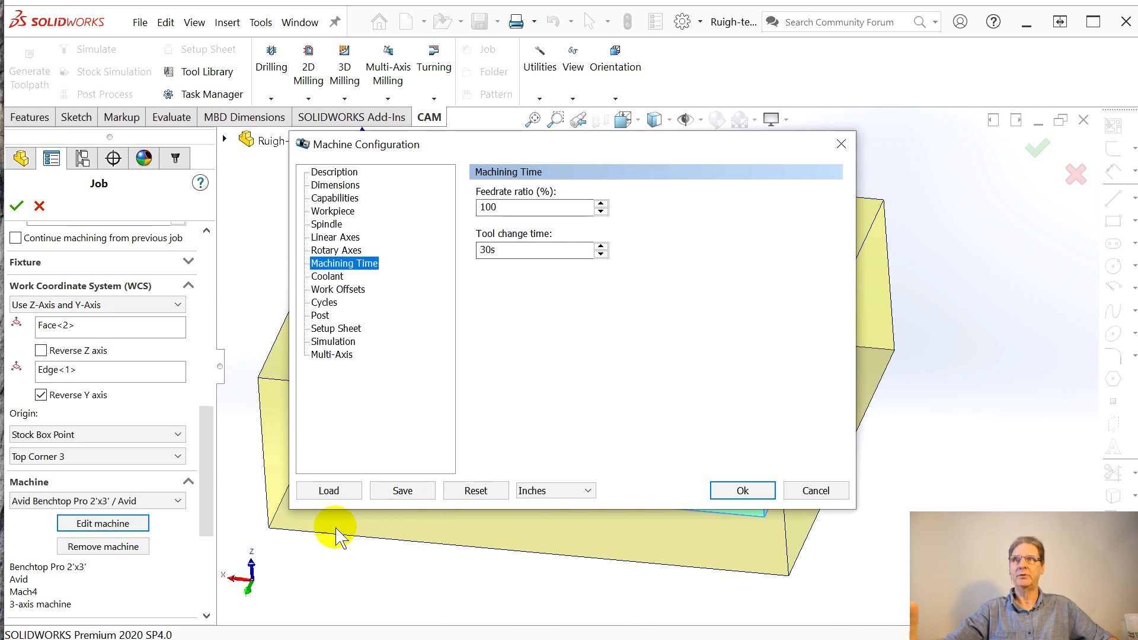
{"action": "left_click", "coordinate": [329, 492]}
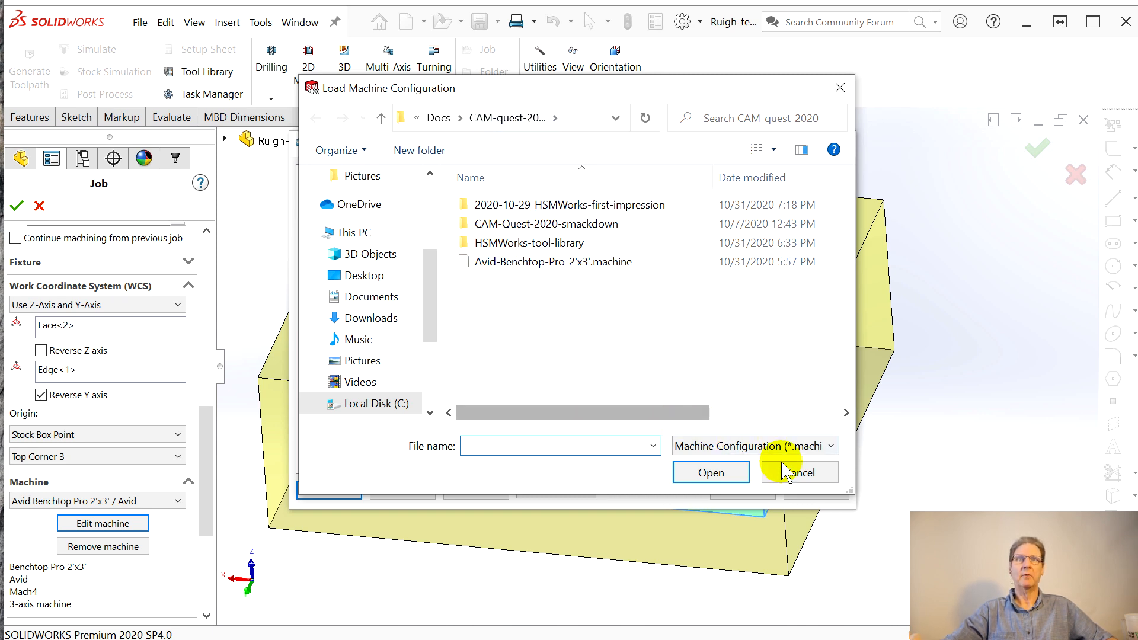
{"action": "left_click", "coordinate": [800, 473]}
{"action": "left_click", "coordinate": [815, 491]}
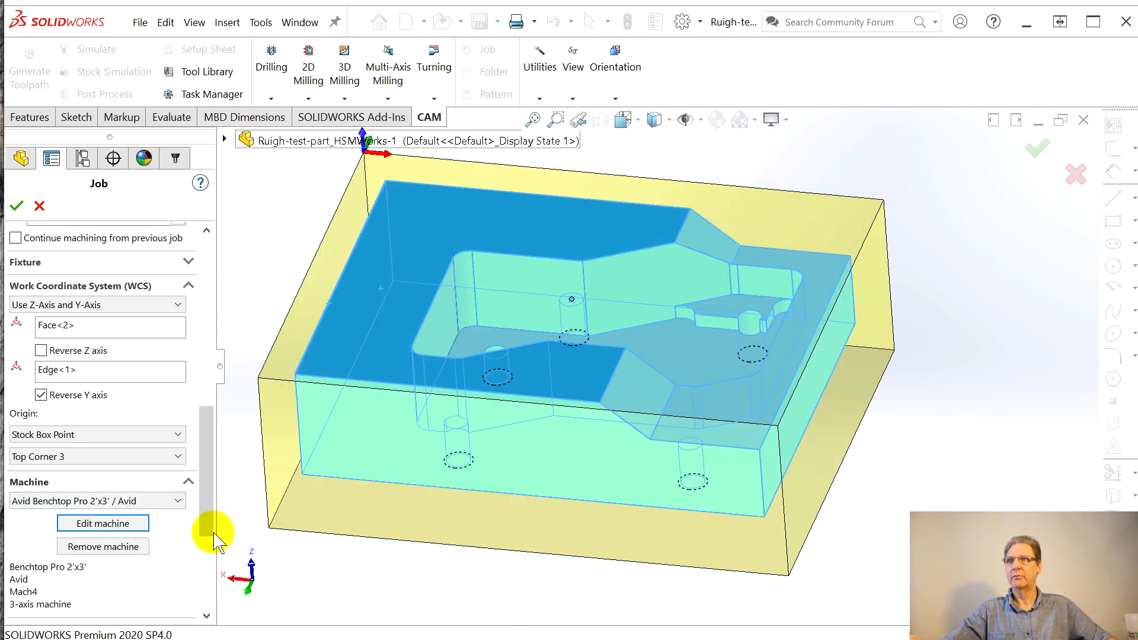
Hide the CommandManager to enlarge the workspace.
{"action": "right_click", "coordinate": [744, 79]}
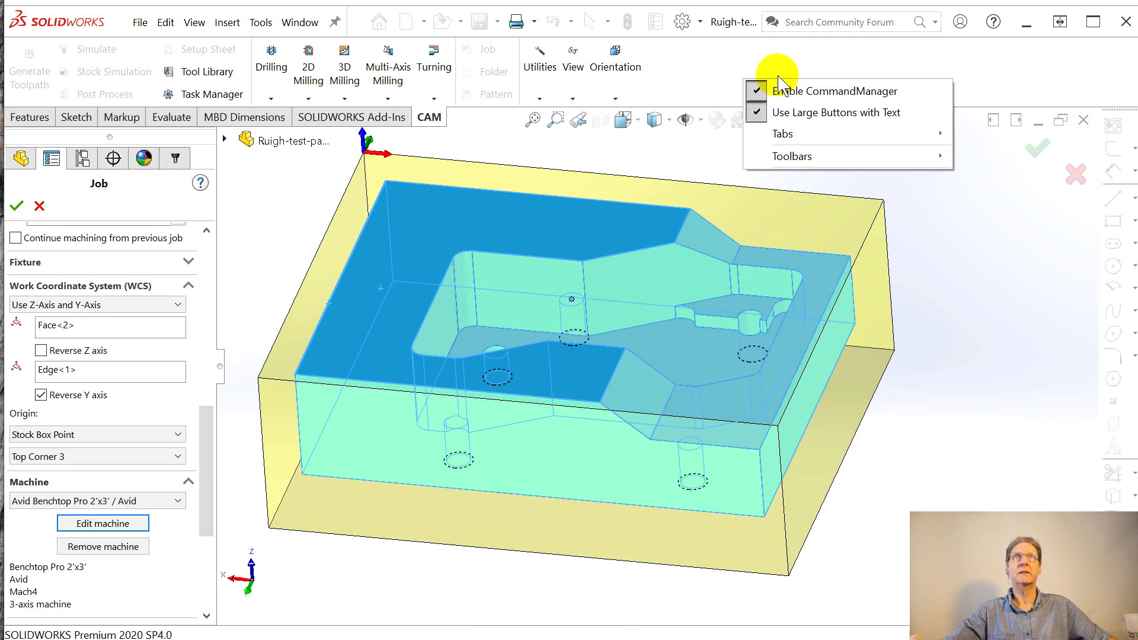
{"action": "left_click", "coordinate": [762, 90]}
Set the post-processing program name to Ruigh-test-1 and accept the job definition.
{"action": "left_click_drag", "start_coordinate": [204, 514], "coordinate": [208, 579]}
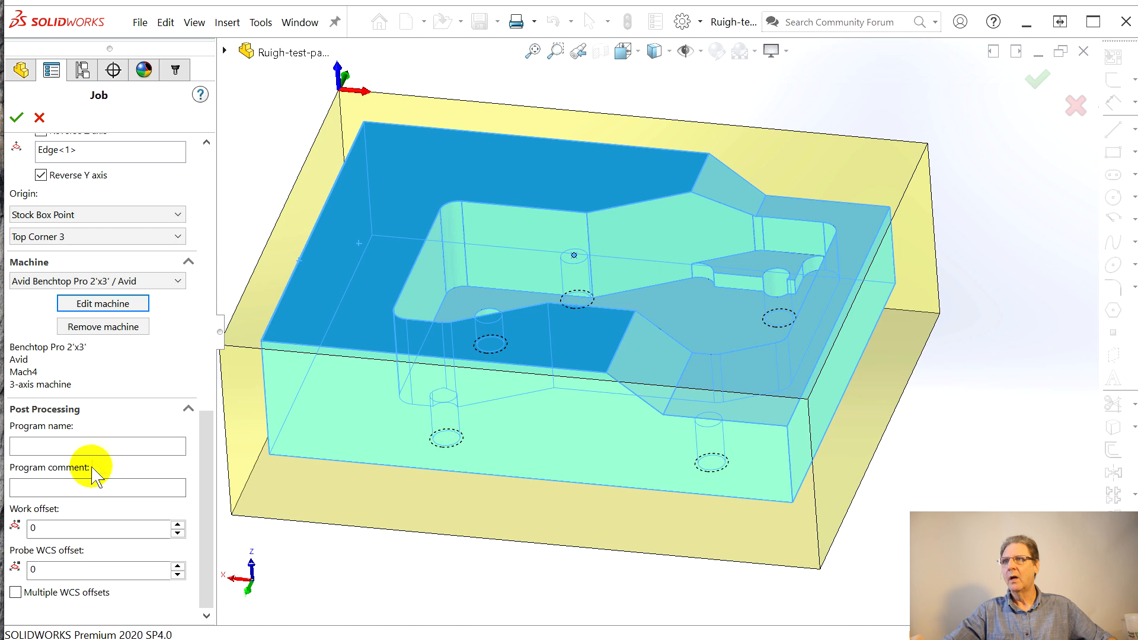
{"action": "left_click", "coordinate": [69, 444]}
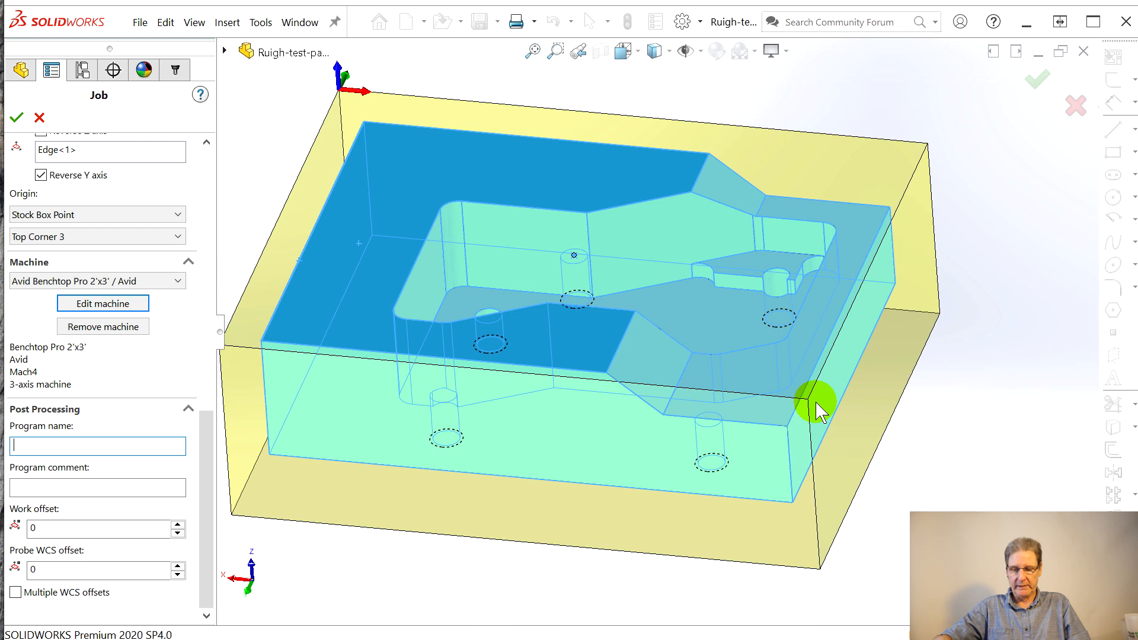
{"action": "type", "text": "-test-1"}
{"action": "key", "text": "Tab"}
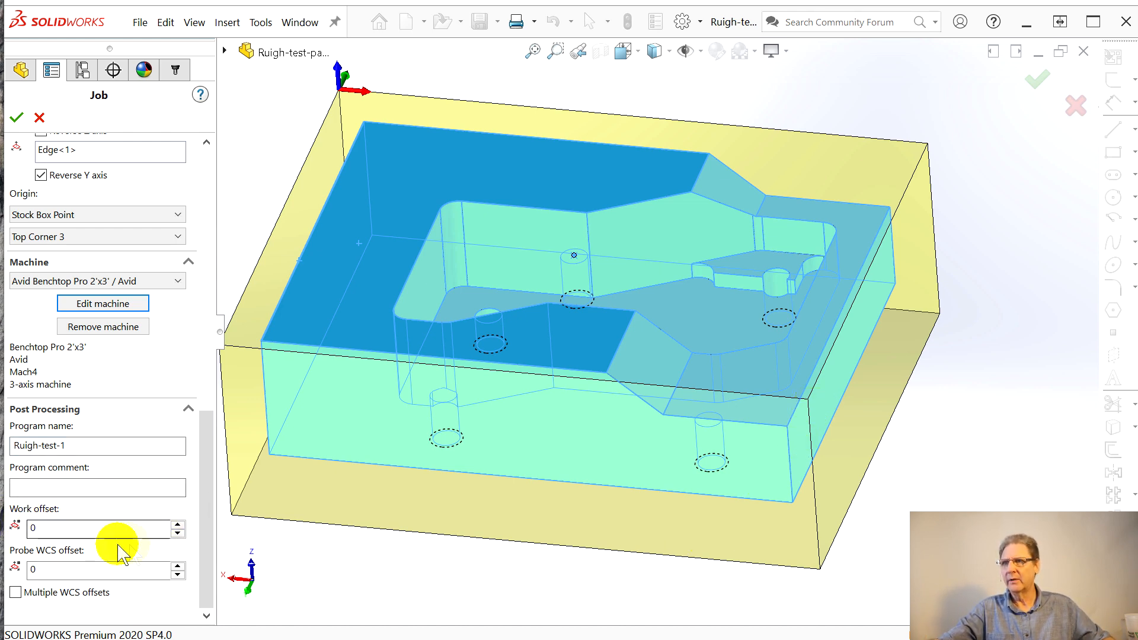
{"action": "mouse_move", "coordinate": [101, 535]}
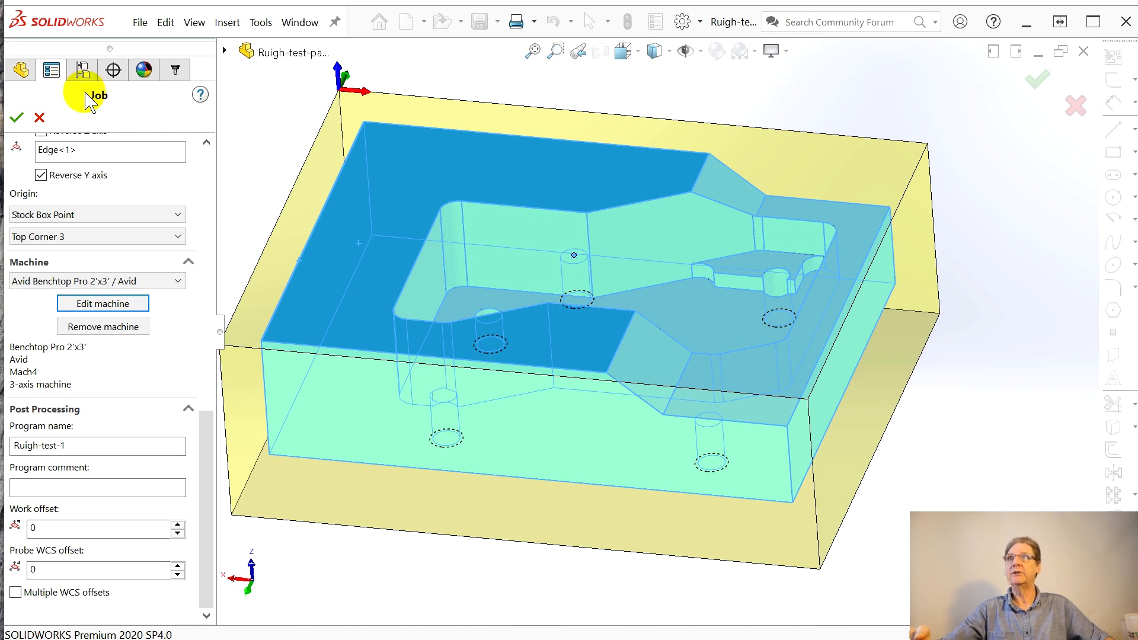
{"action": "left_click_drag", "start_coordinate": [210, 483], "coordinate": [219, 184]}
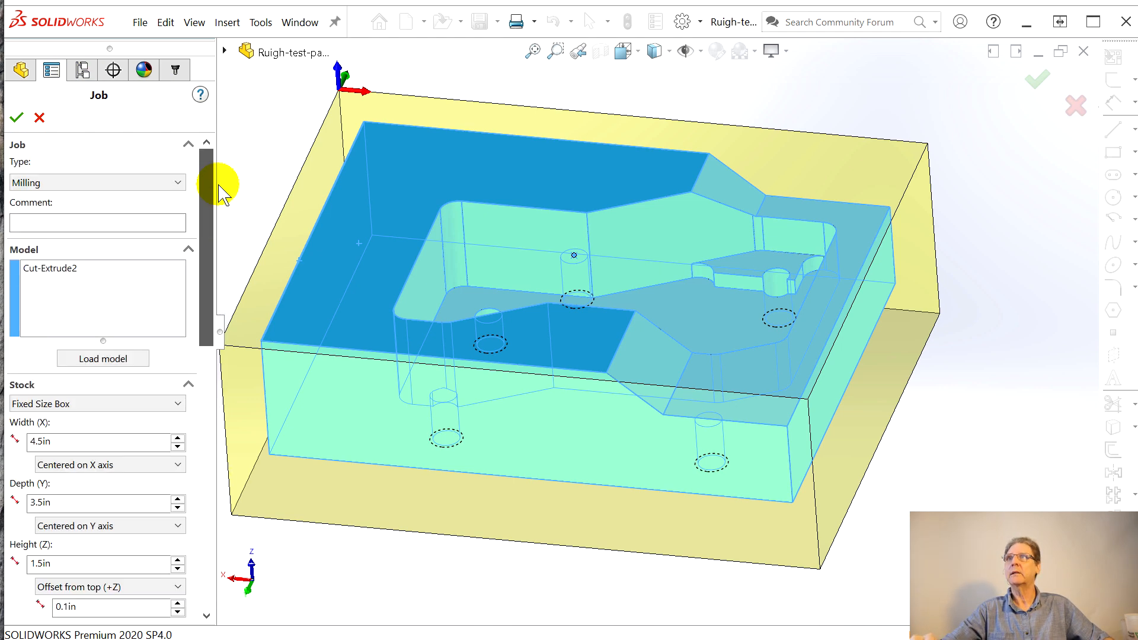
{"action": "left_click", "coordinate": [24, 121]}
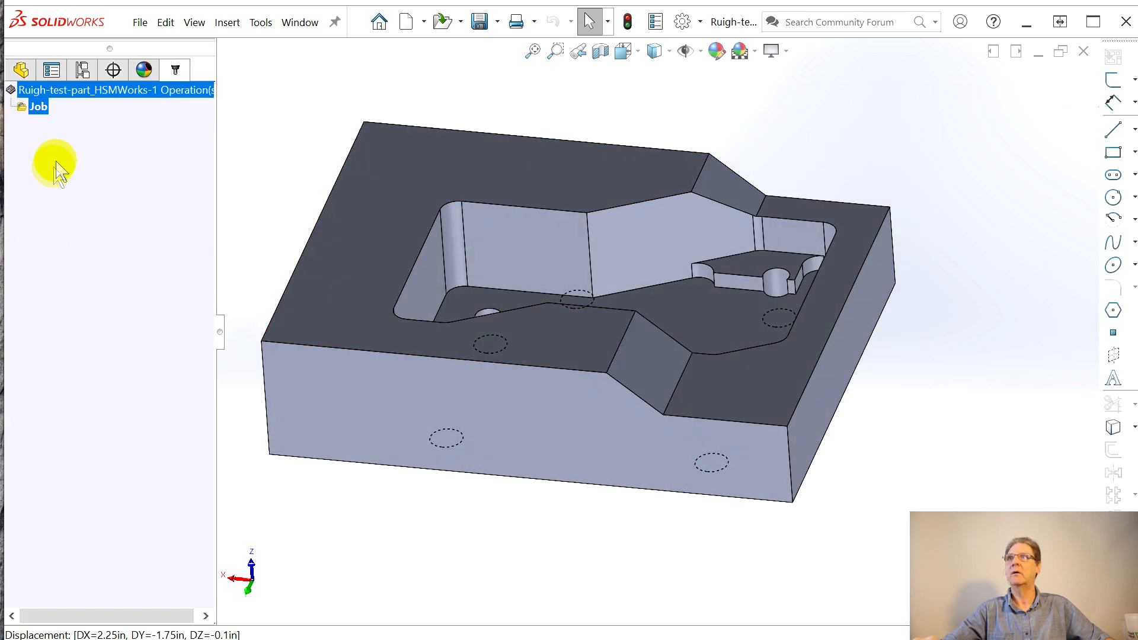
Examine the finished job's stock box and coordinate system in the model, and reopen its settings for review without changing them.
{"action": "left_click", "coordinate": [37, 107]}
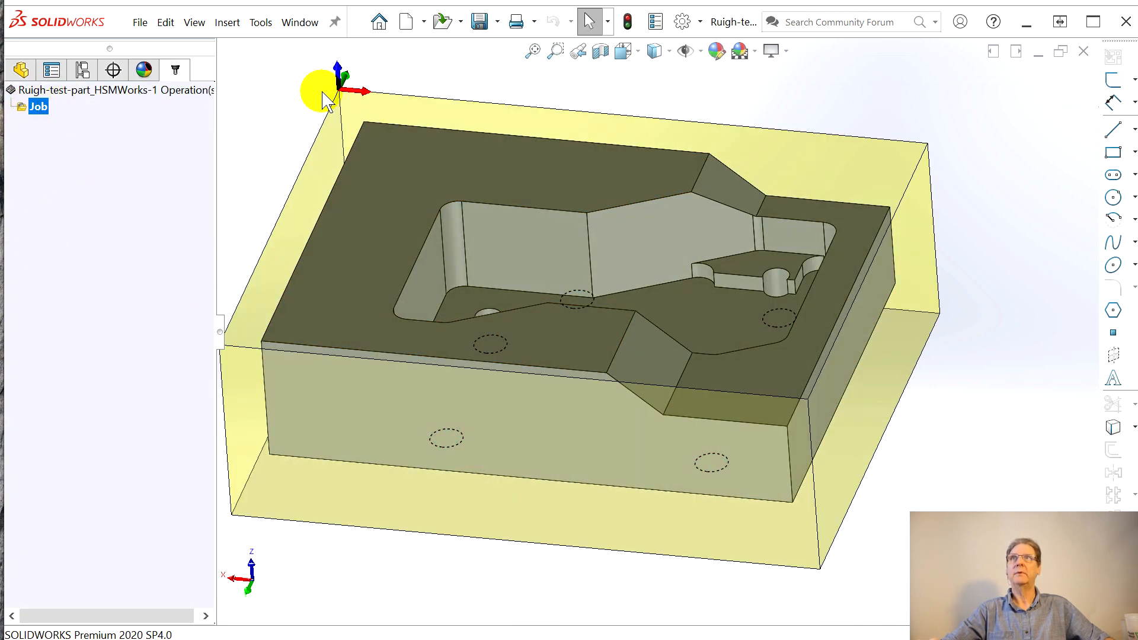
{"action": "middle_click_drag", "start_coordinate": [304, 331], "coordinate": [335, 334]}
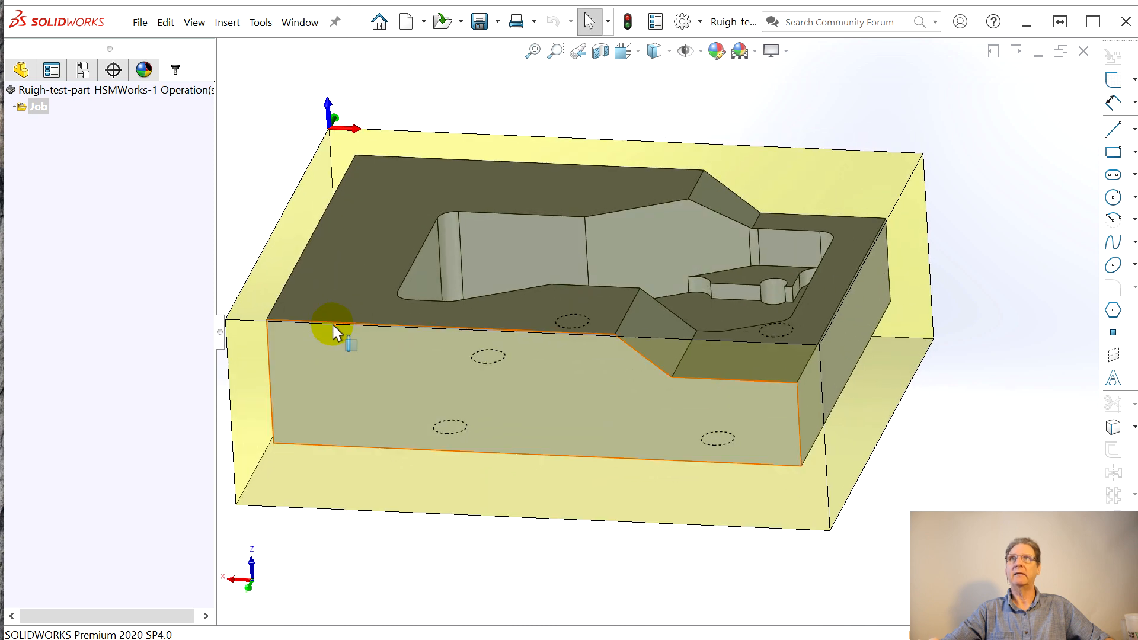
{"action": "left_click", "coordinate": [38, 108]}
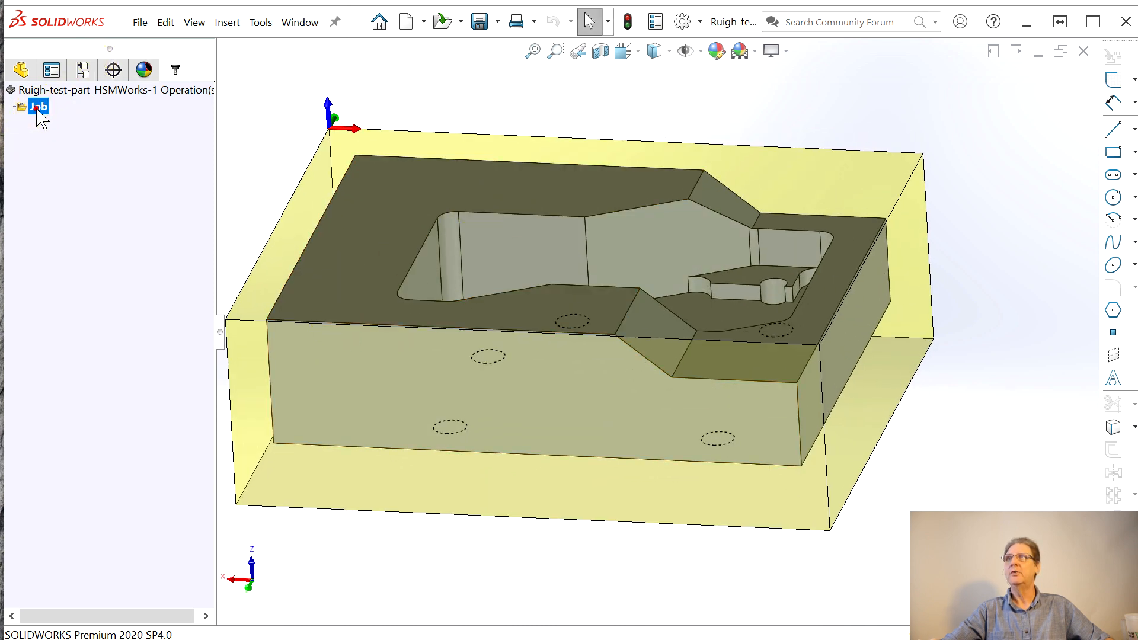
{"action": "right_click", "coordinate": [37, 109]}
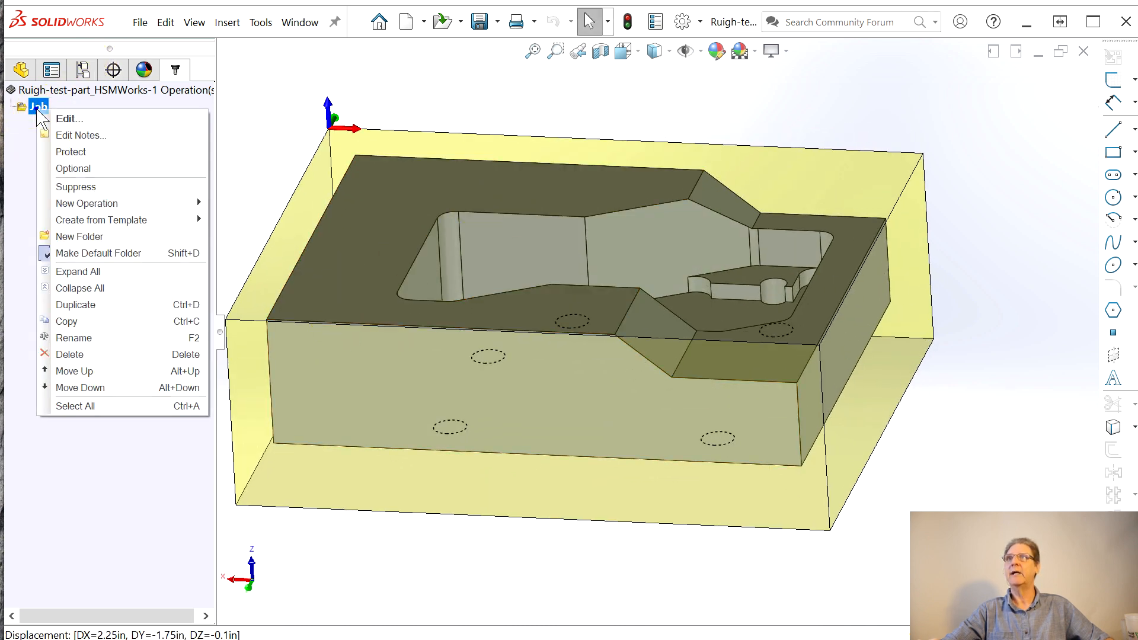
{"action": "left_click", "coordinate": [62, 119]}
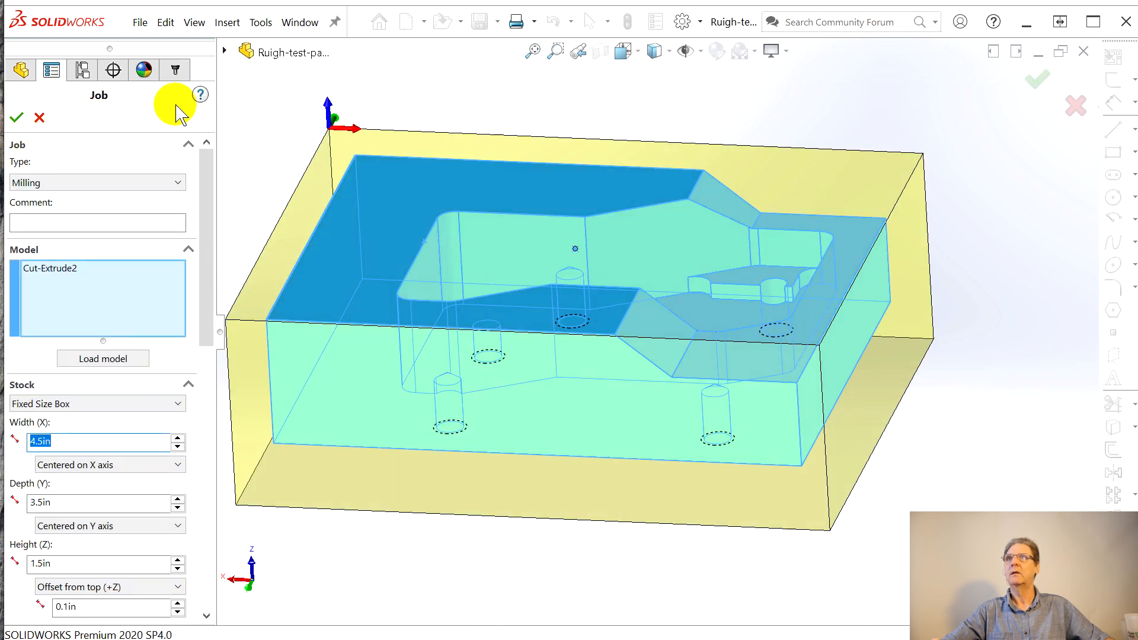
{"action": "left_click", "coordinate": [40, 117]}
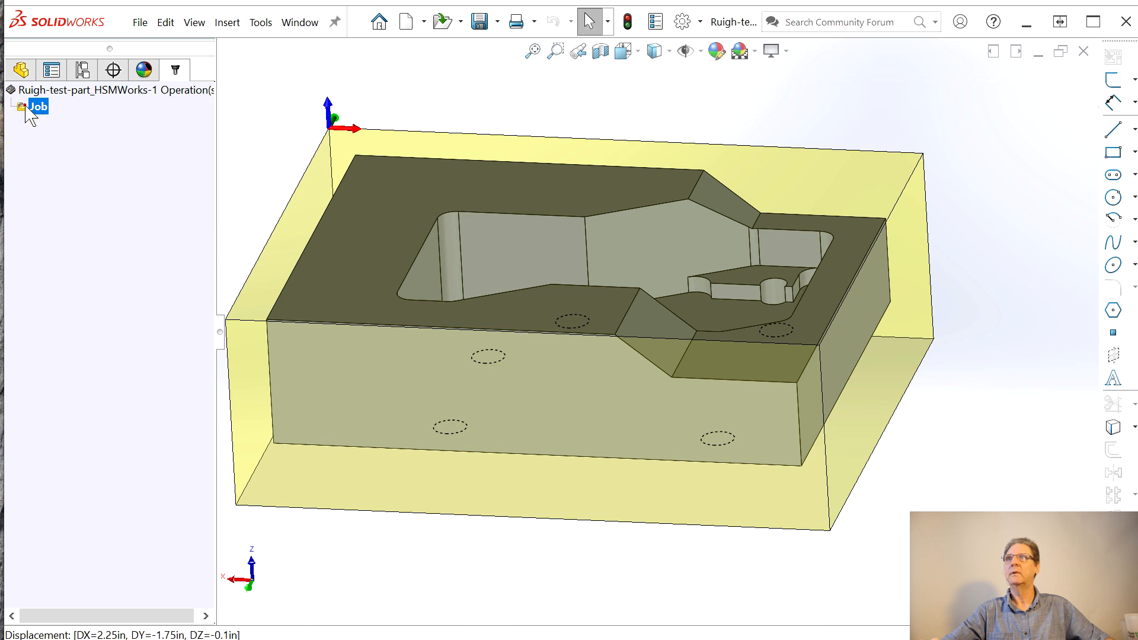
Rename the job as Top setup.
{"action": "left_click", "coordinate": [34, 108]}
{"action": "left_click", "coordinate": [34, 108]}
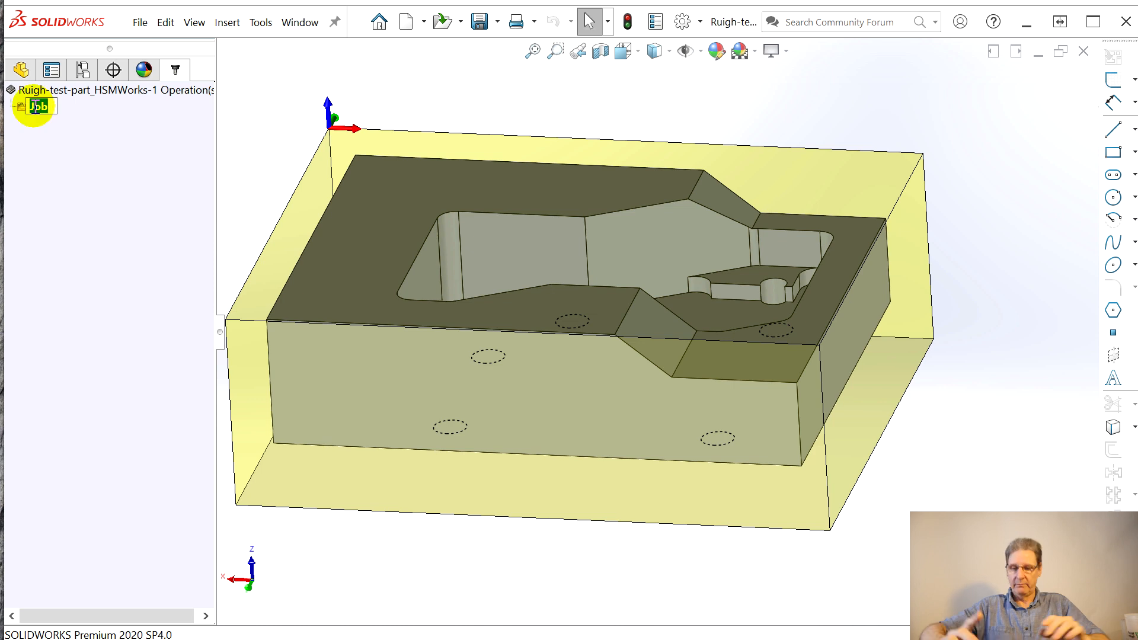
{"action": "type", "text": "Top setu"}
{"action": "key", "text": "Return"}
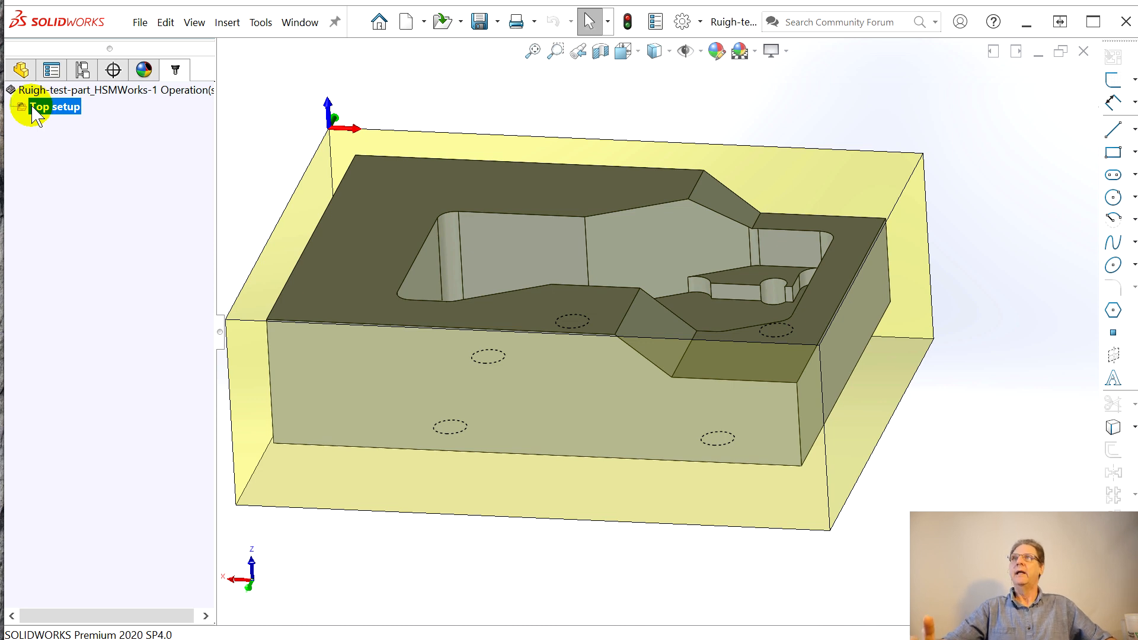
Add a new 2D milling Face operation to the part's operations.
{"action": "right_click", "coordinate": [47, 90]}
{"action": "mouse_move", "coordinate": [148, 97]}
{"action": "mouse_move", "coordinate": [255, 113]}
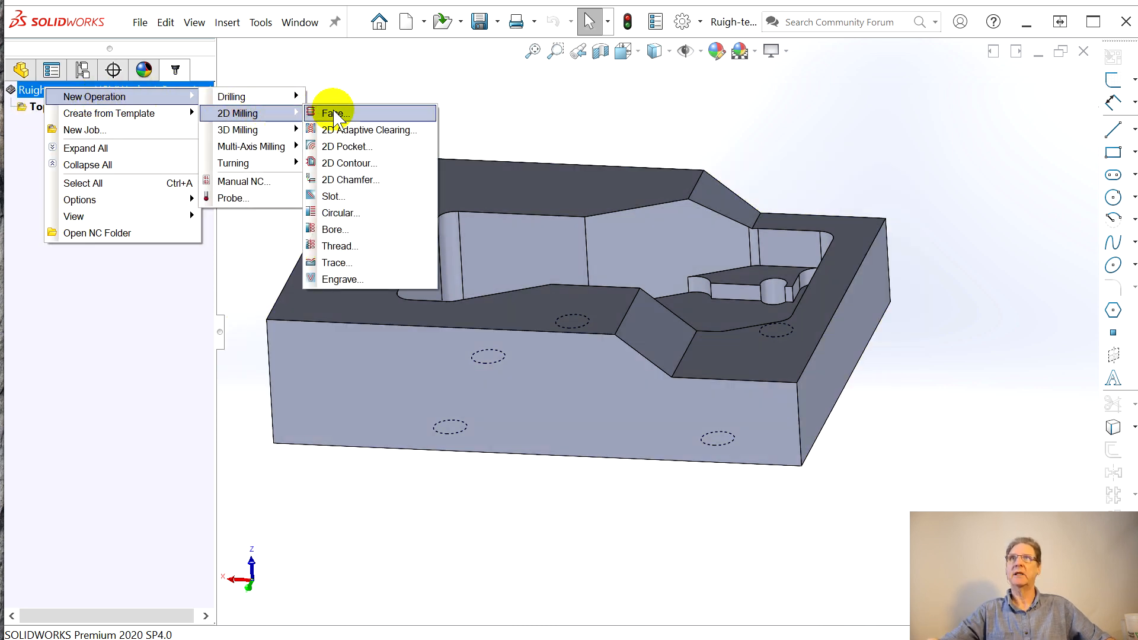
{"action": "left_click", "coordinate": [325, 113]}
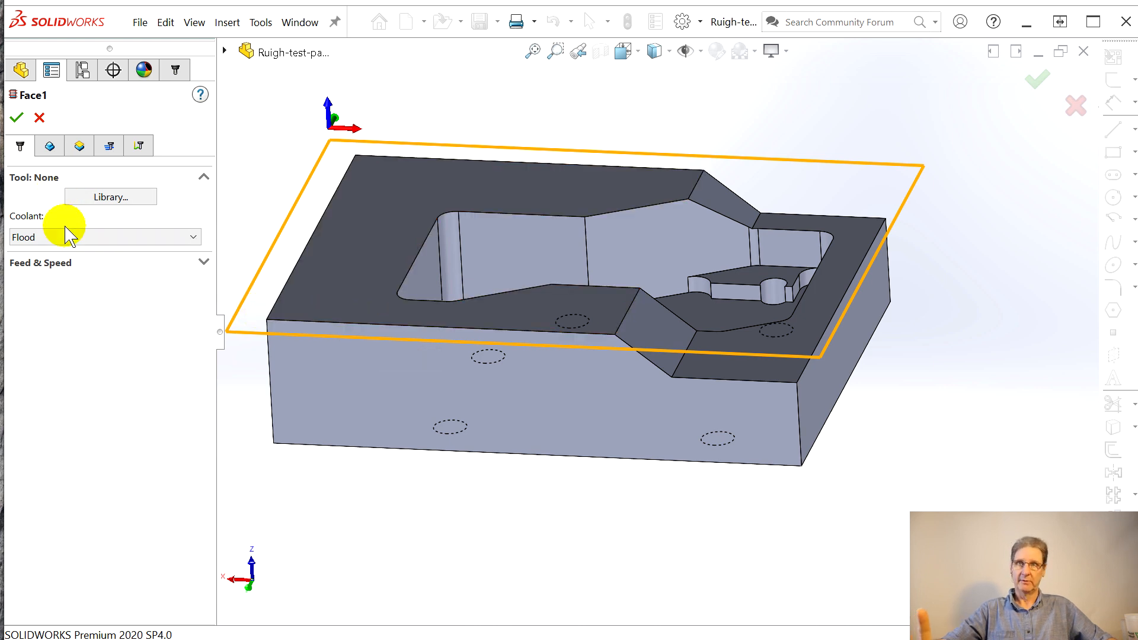
Open the facing operation's tool library and examine its document, All Tools and library folders and the options for adding a library folder.
{"action": "left_click", "coordinate": [102, 201]}
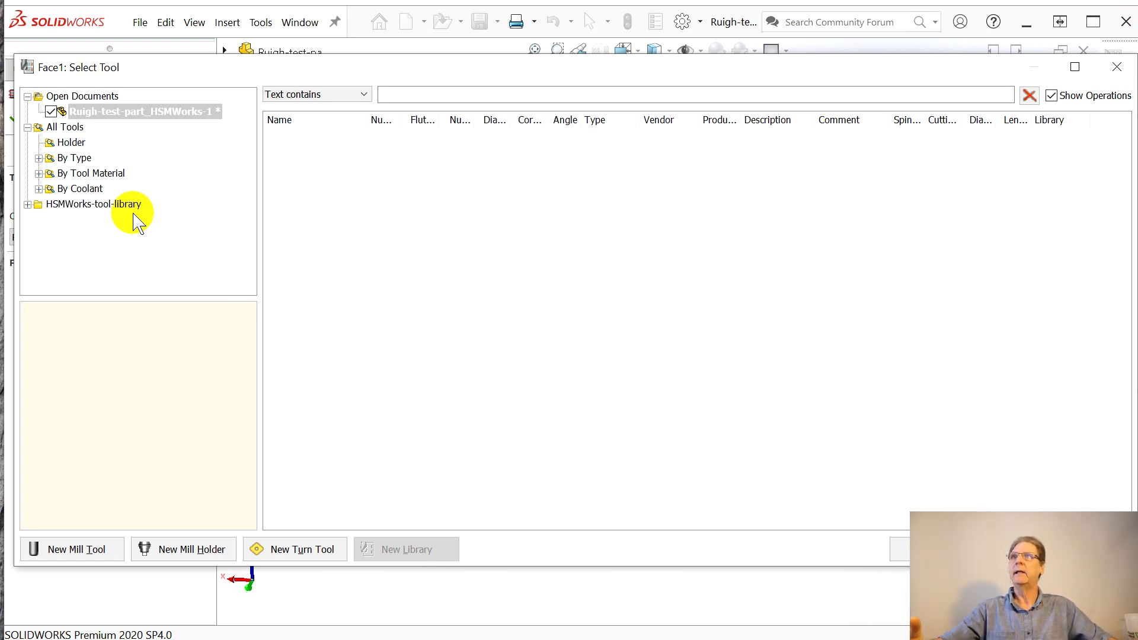
{"action": "left_click", "coordinate": [86, 98]}
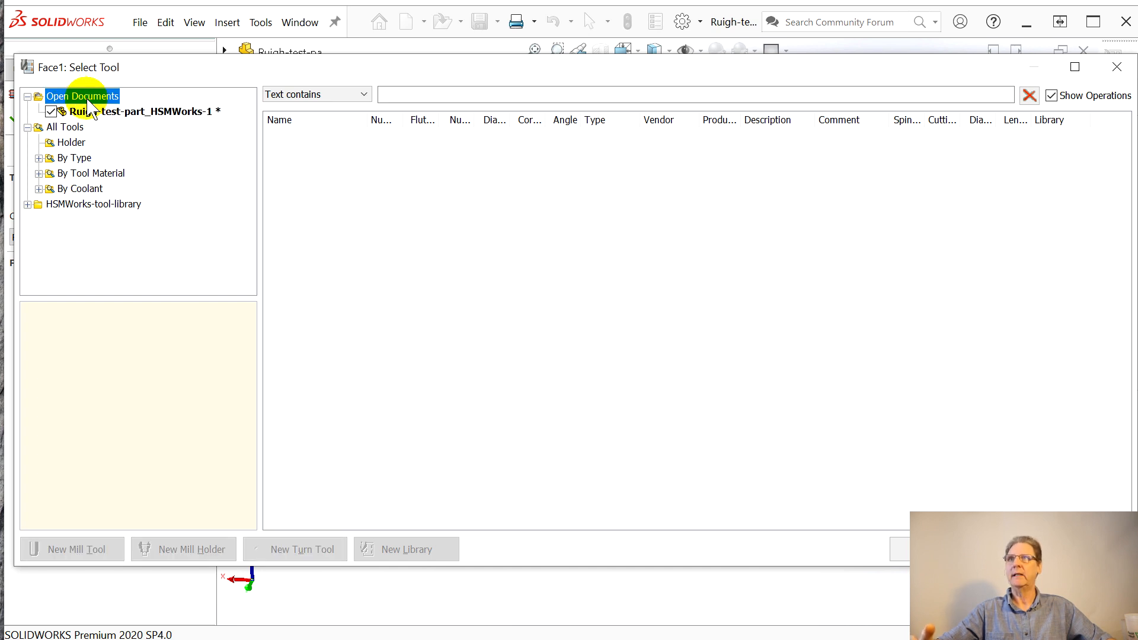
{"action": "left_click", "coordinate": [76, 127]}
{"action": "right_click", "coordinate": [77, 127]}
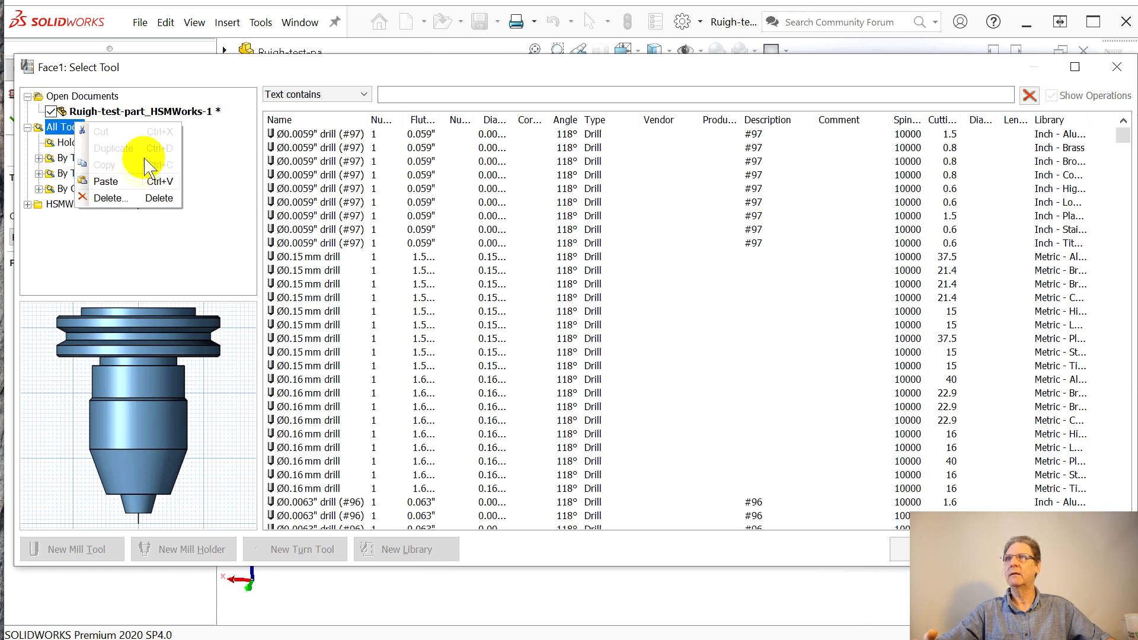
{"action": "left_click", "coordinate": [204, 213]}
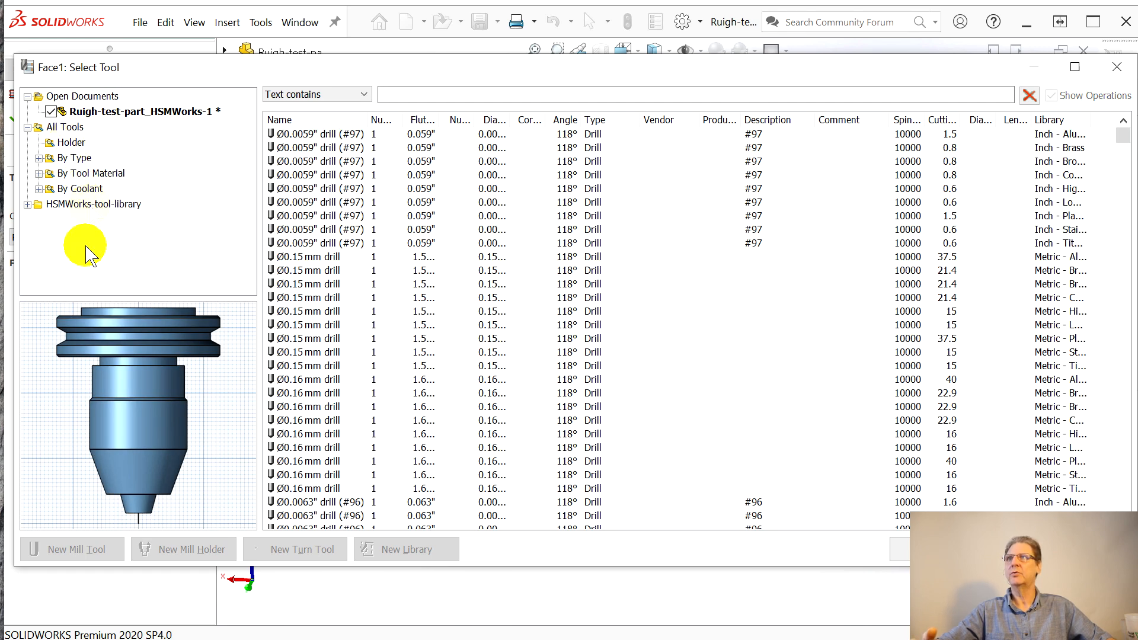
{"action": "right_click", "coordinate": [144, 244]}
{"action": "left_click", "coordinate": [169, 209]}
{"action": "right_click", "coordinate": [126, 274]}
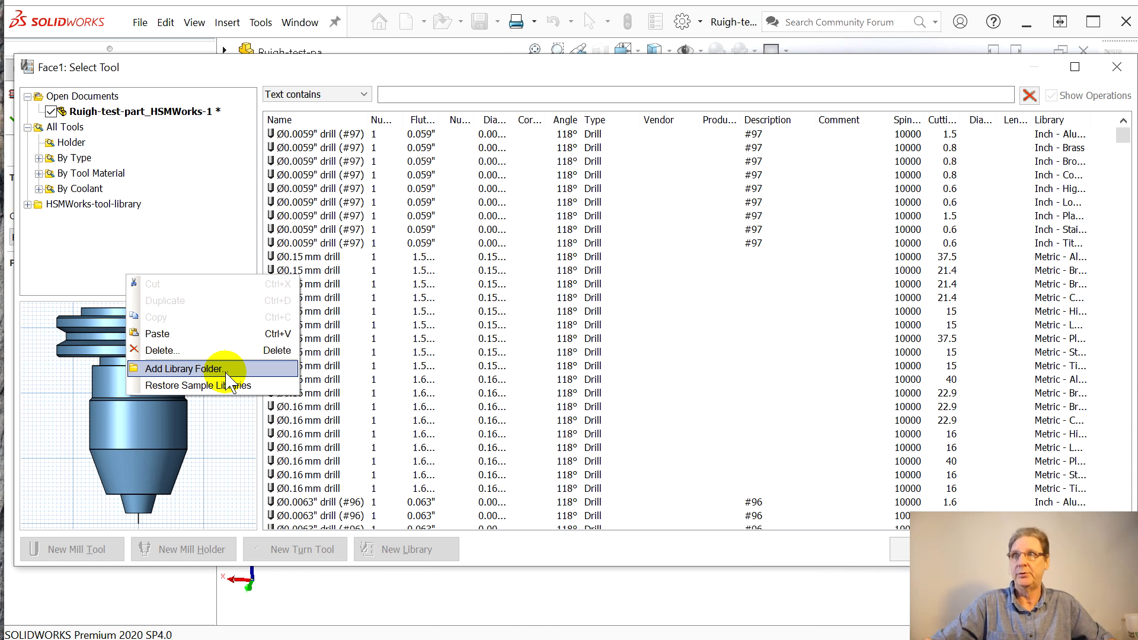
{"action": "left_click", "coordinate": [107, 268]}
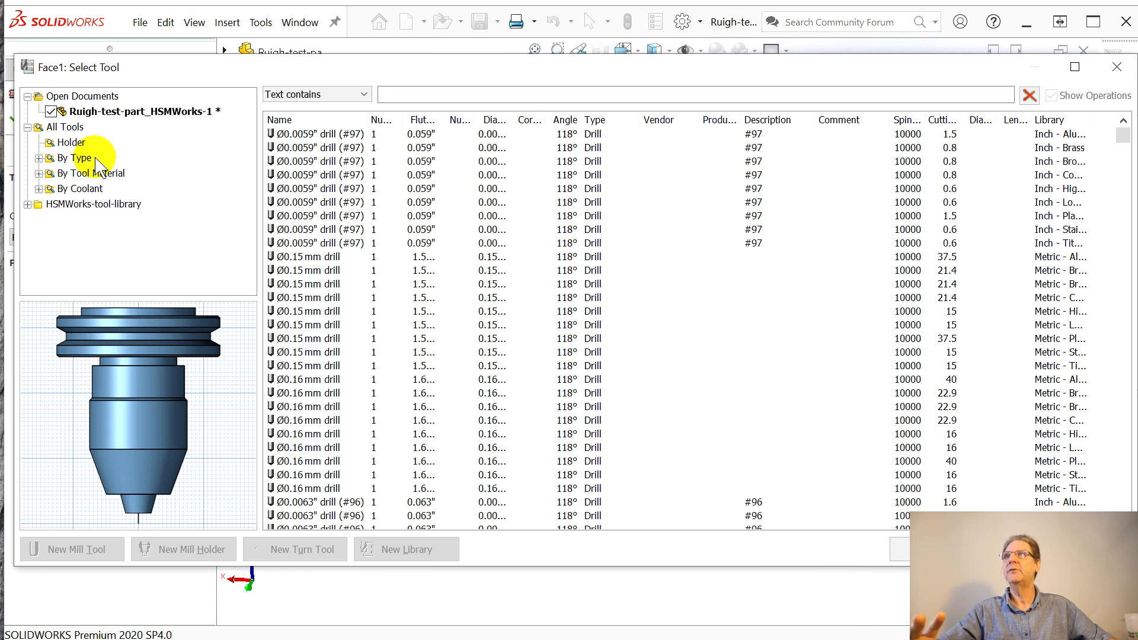
List only flat mills, pick the 1/4" two-flute aluminium end mill with 1.3" flute length, and check which tool columns can be shown.
{"action": "left_click", "coordinate": [38, 158]}
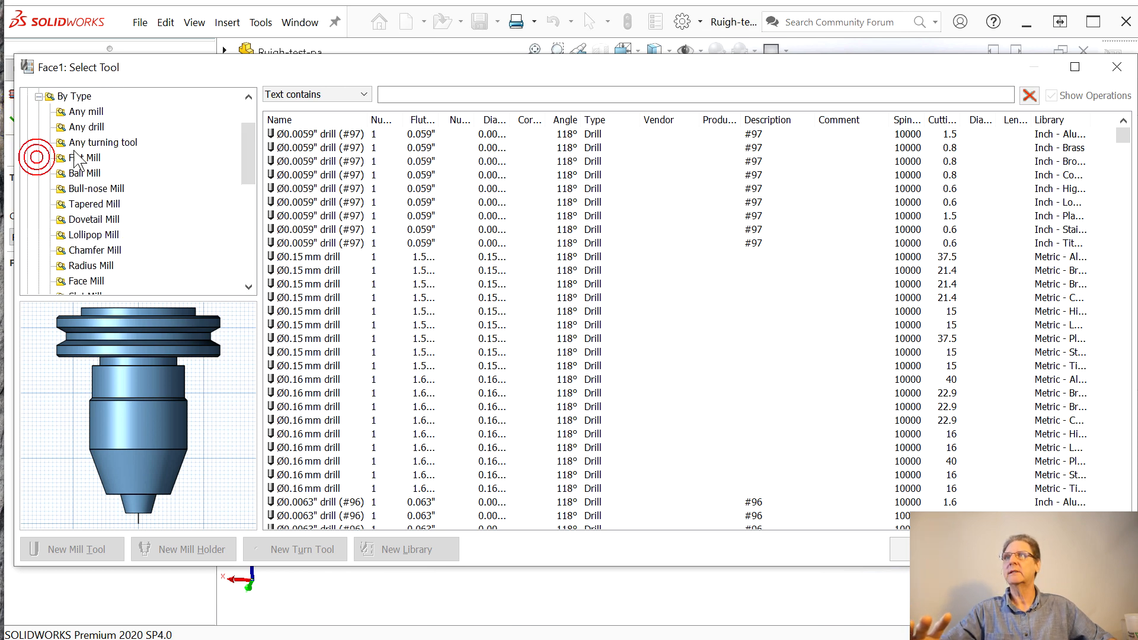
{"action": "left_click", "coordinate": [84, 158]}
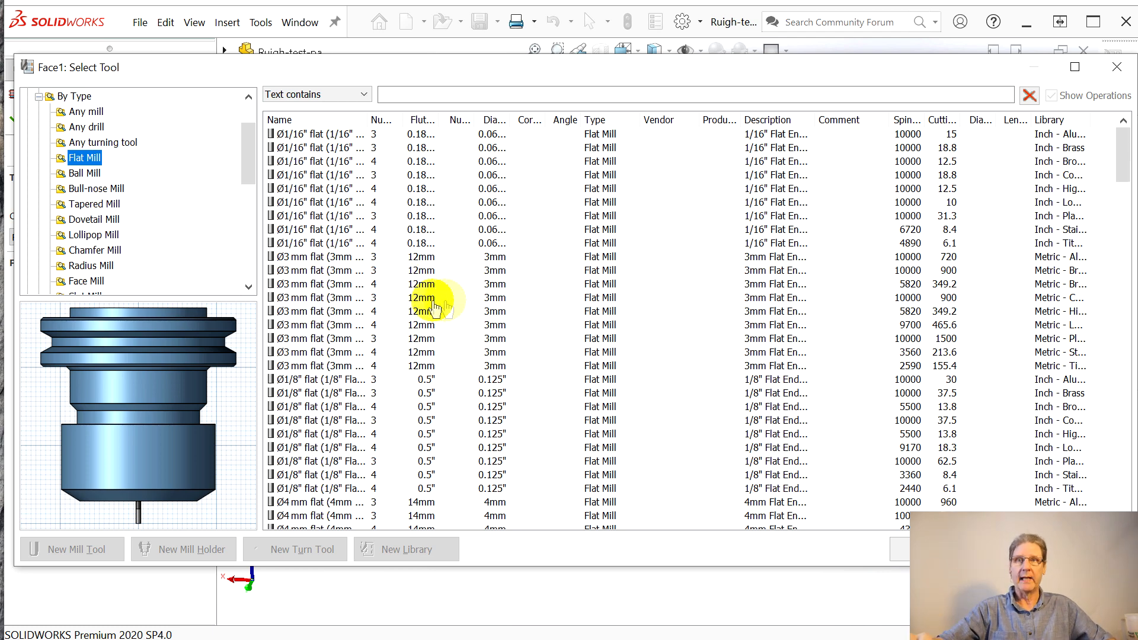
{"action": "scroll", "coordinate": [636, 363], "scroll_direction": "down", "scroll_amount": 11}
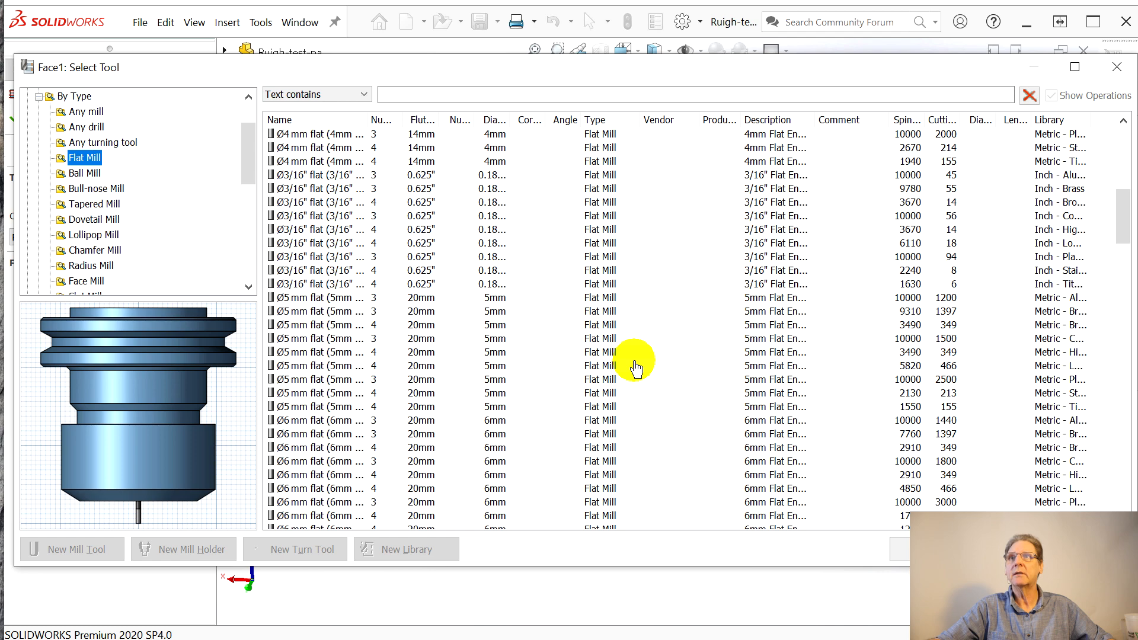
{"action": "scroll", "coordinate": [637, 363], "scroll_direction": "down", "scroll_amount": 3}
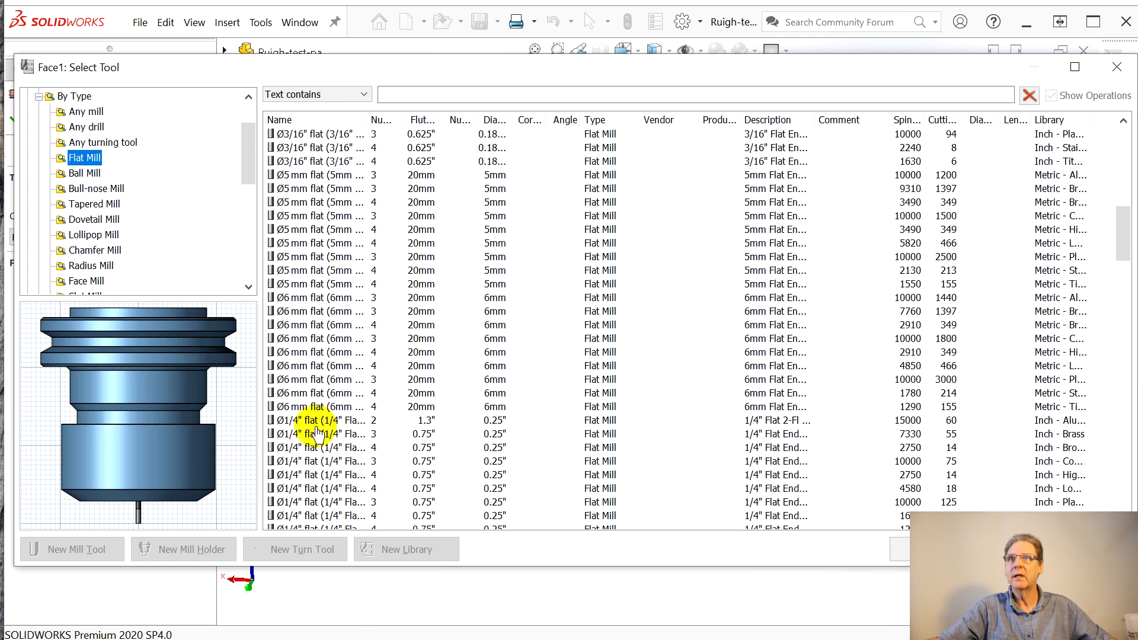
{"action": "left_click", "coordinate": [316, 424]}
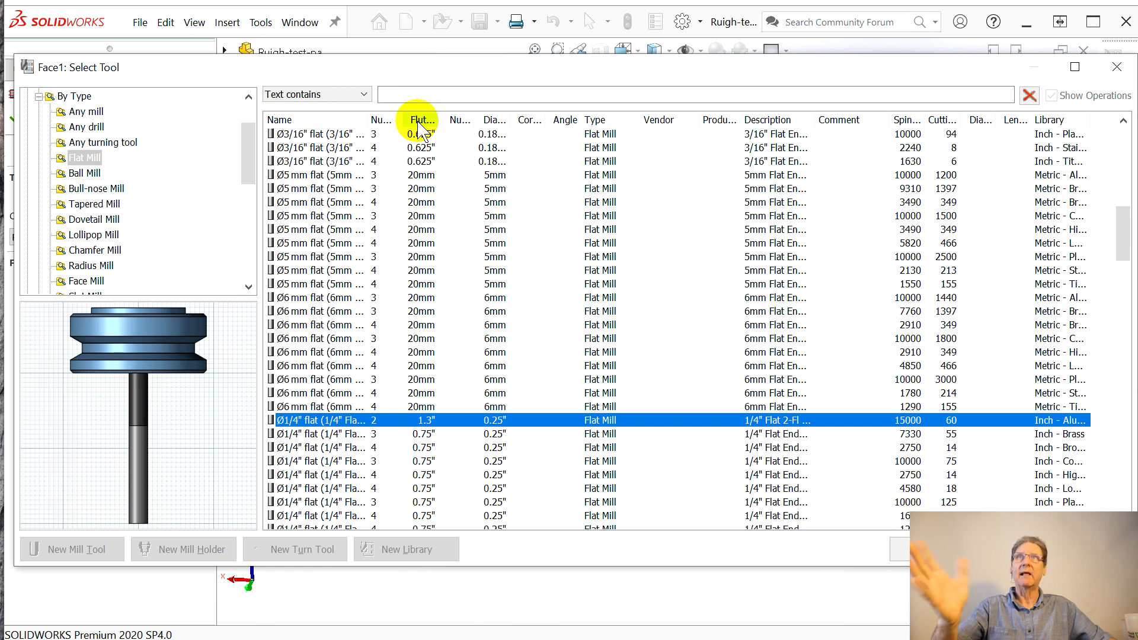
{"action": "right_click", "coordinate": [460, 123]}
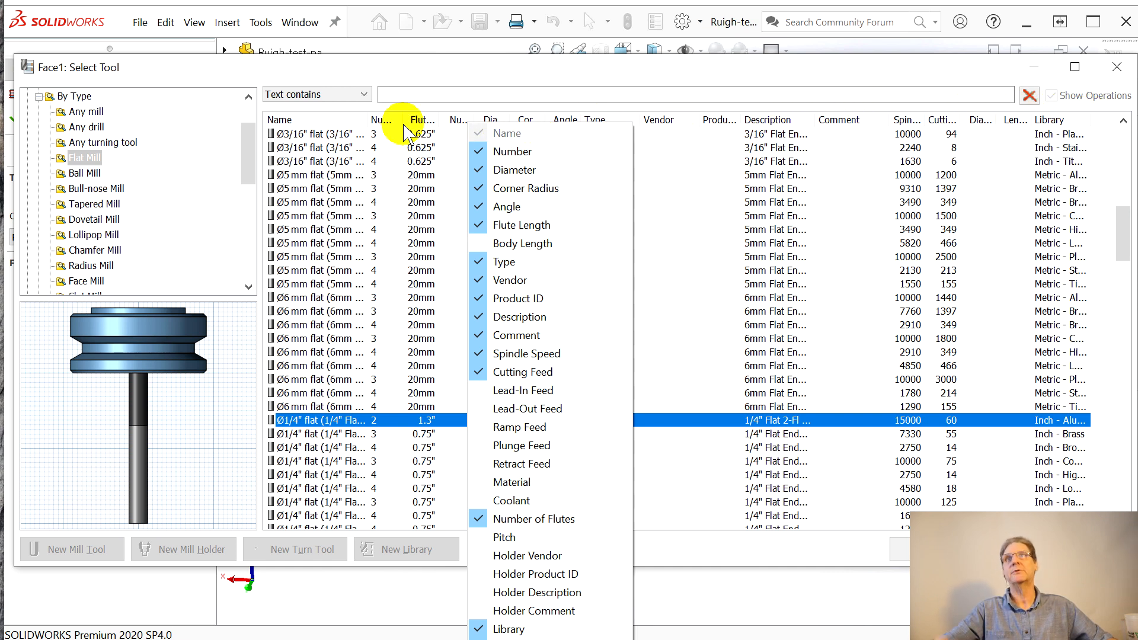
{"action": "left_click", "coordinate": [375, 430]}
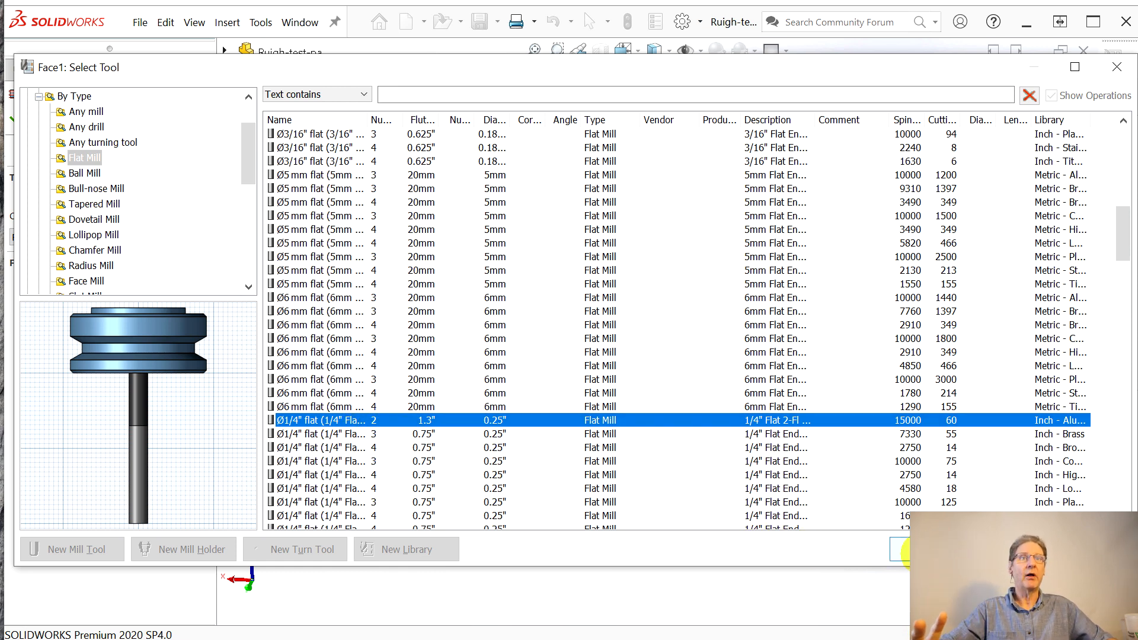
Review the 1/4" flat mill's general, cutter, and feed and speed settings, then leave without changes.
{"action": "left_click", "coordinate": [901, 549]}
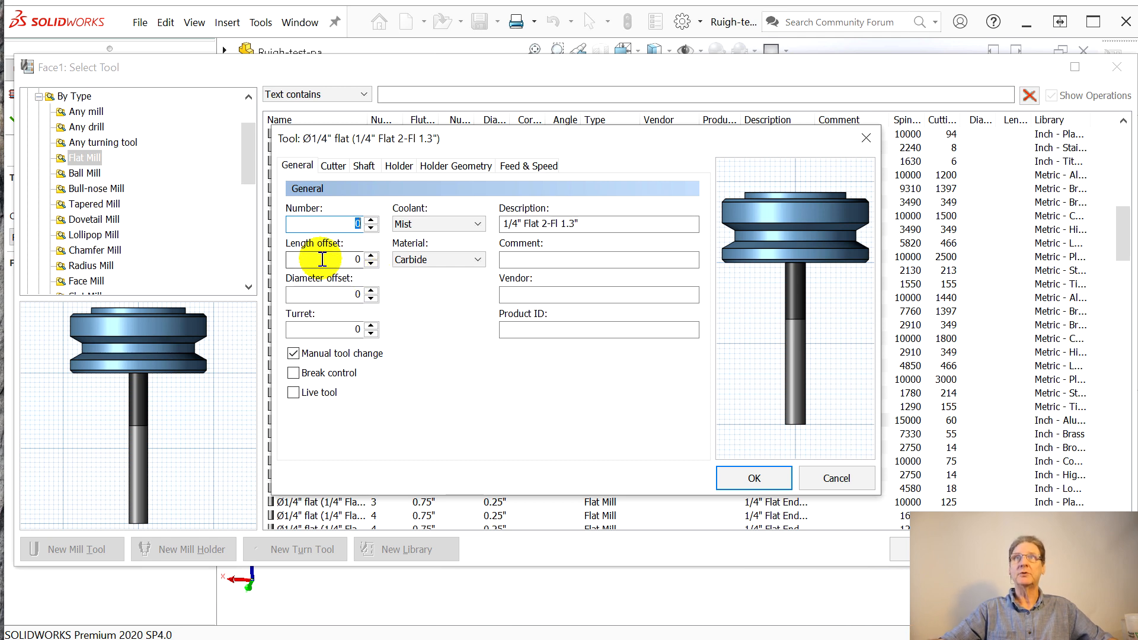
{"action": "left_click", "coordinate": [287, 166]}
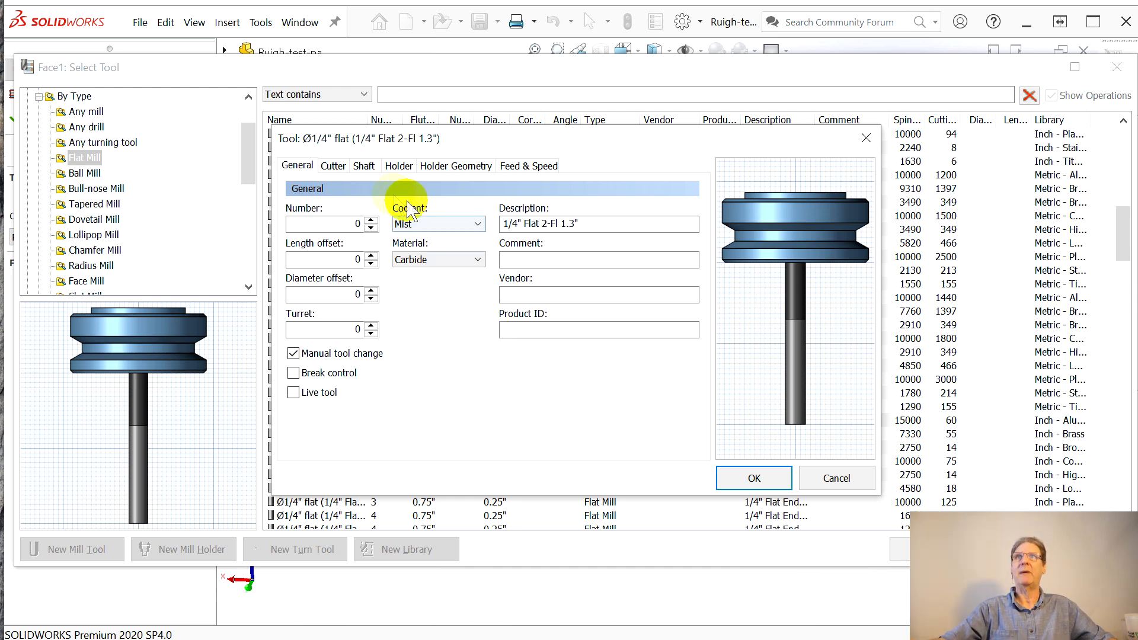
{"action": "left_click", "coordinate": [334, 167]}
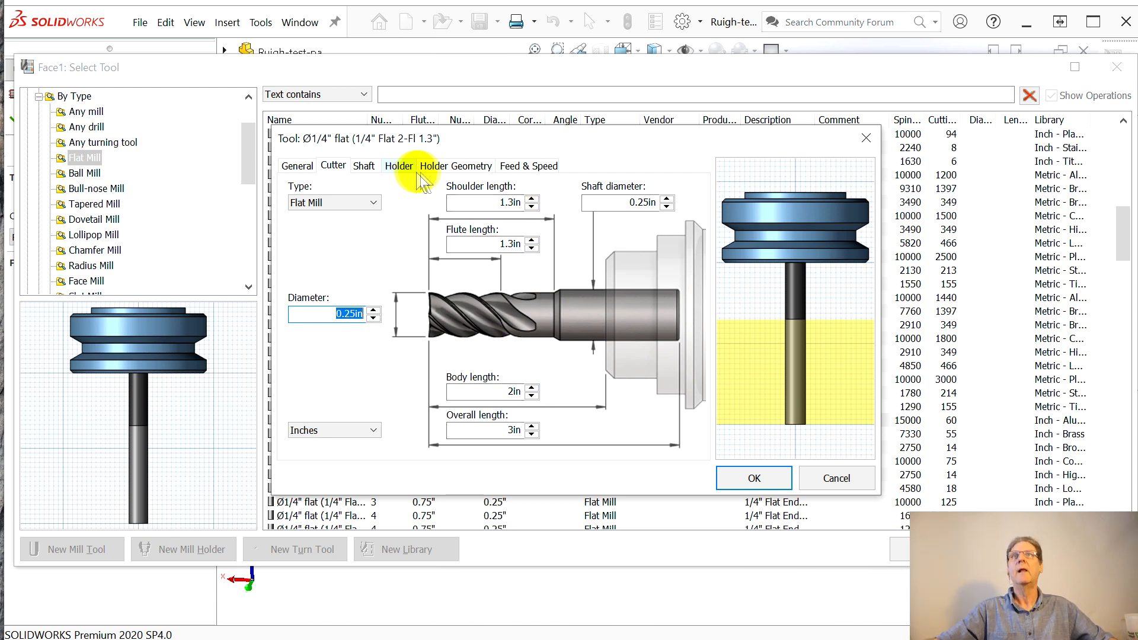
{"action": "left_click", "coordinate": [525, 171]}
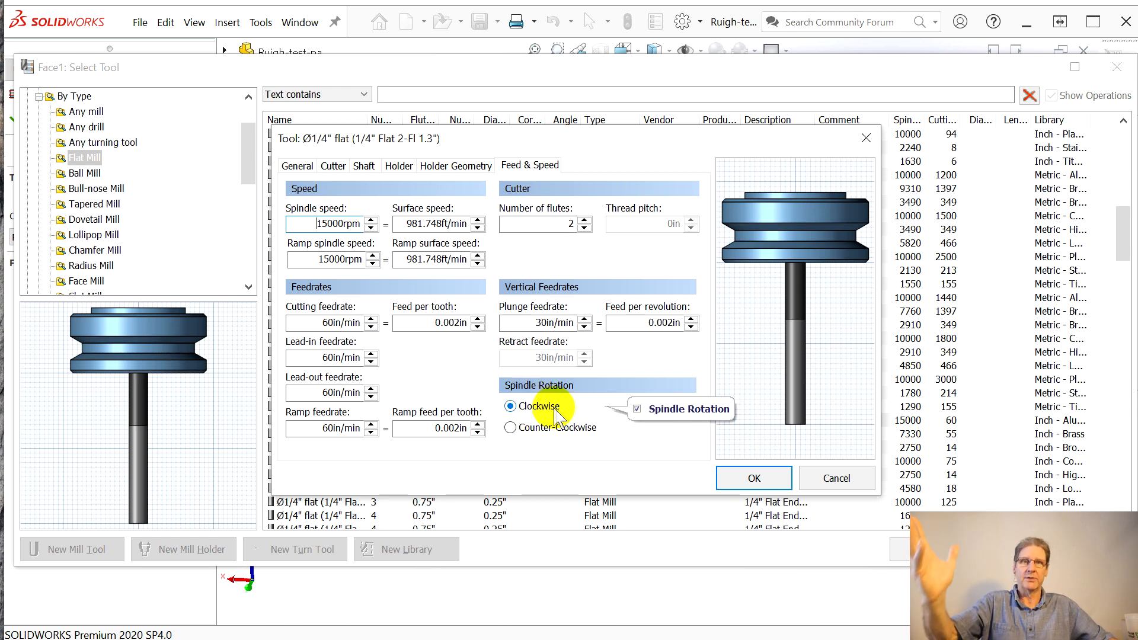
{"action": "left_click", "coordinate": [297, 167]}
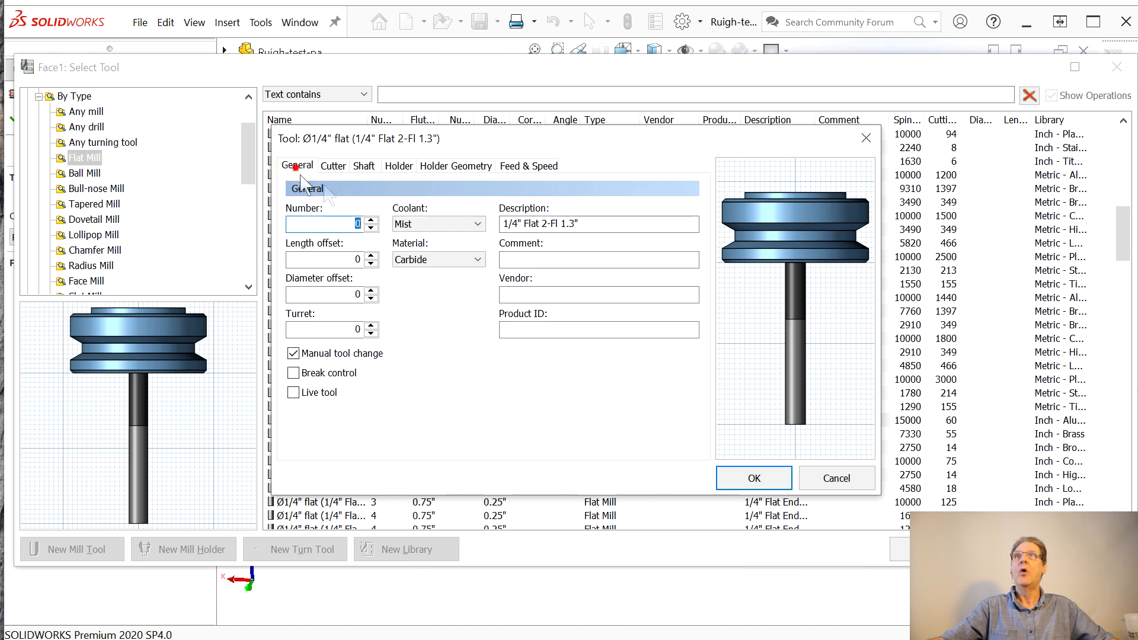
{"action": "left_click", "coordinate": [331, 169]}
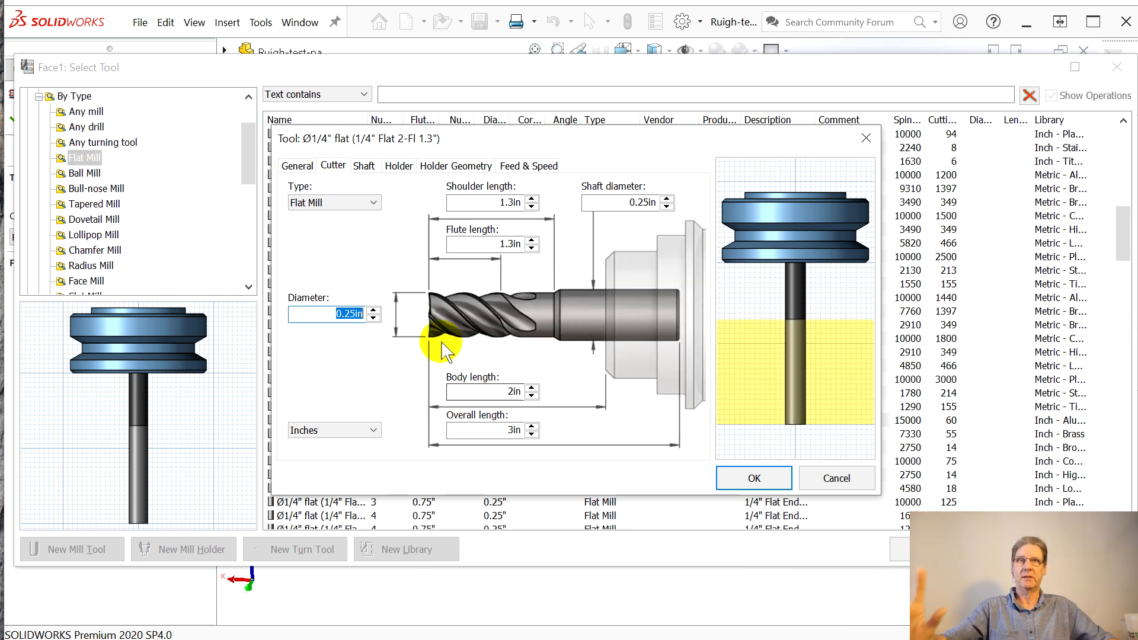
{"action": "left_click", "coordinate": [836, 479]}
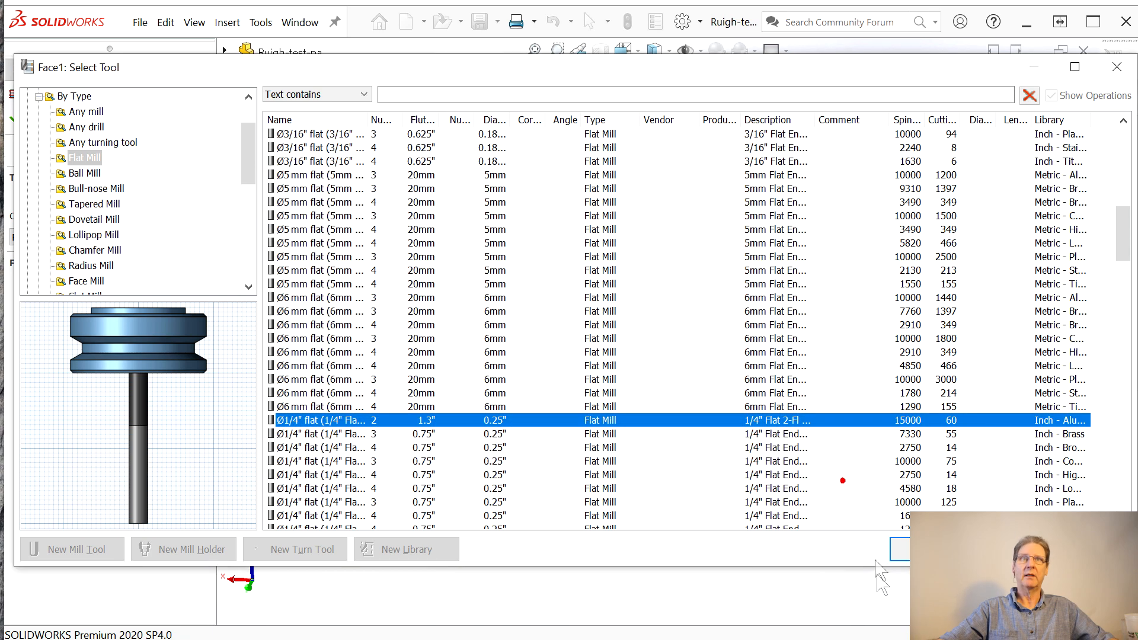
Assign the 1/4" Flat 2-Fl 1.3" end mill to the facing operation.
{"action": "left_click", "coordinate": [450, 421]}
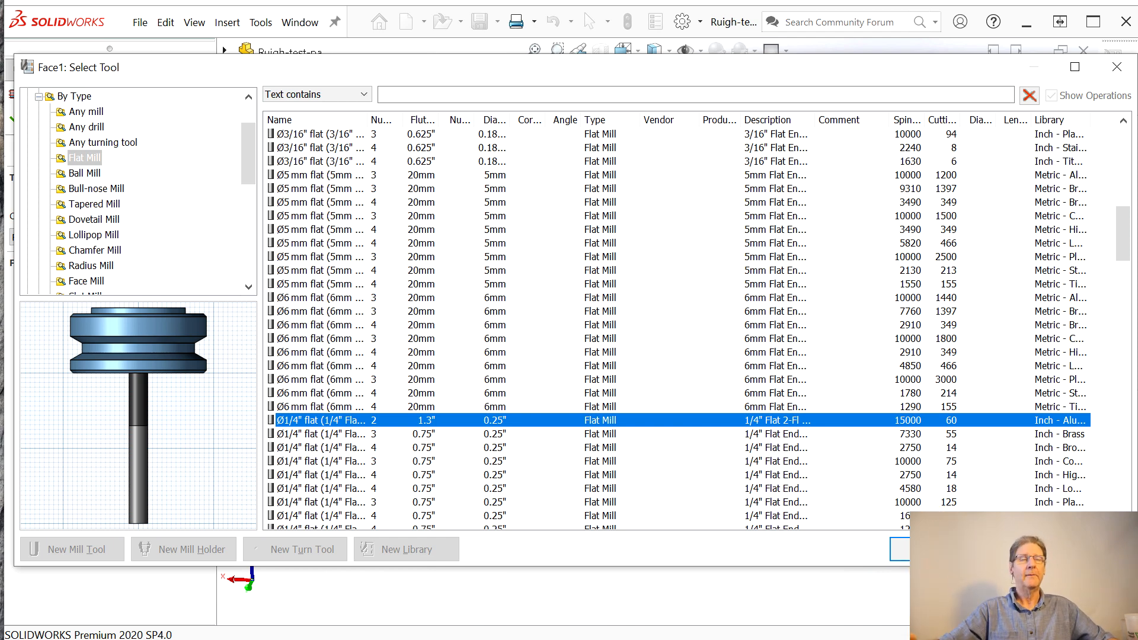
{"action": "left_click", "coordinate": [944, 550]}
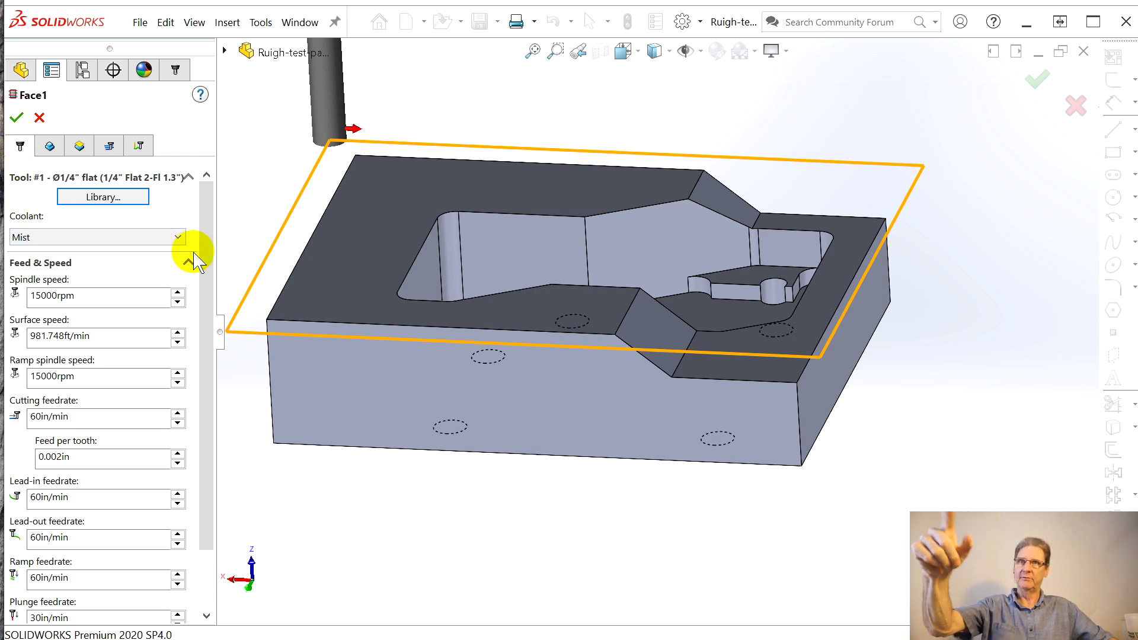
Set the facing operation's ramp spindle speed to 16000 rpm.
{"action": "left_click_drag", "start_coordinate": [198, 255], "coordinate": [194, 345]}
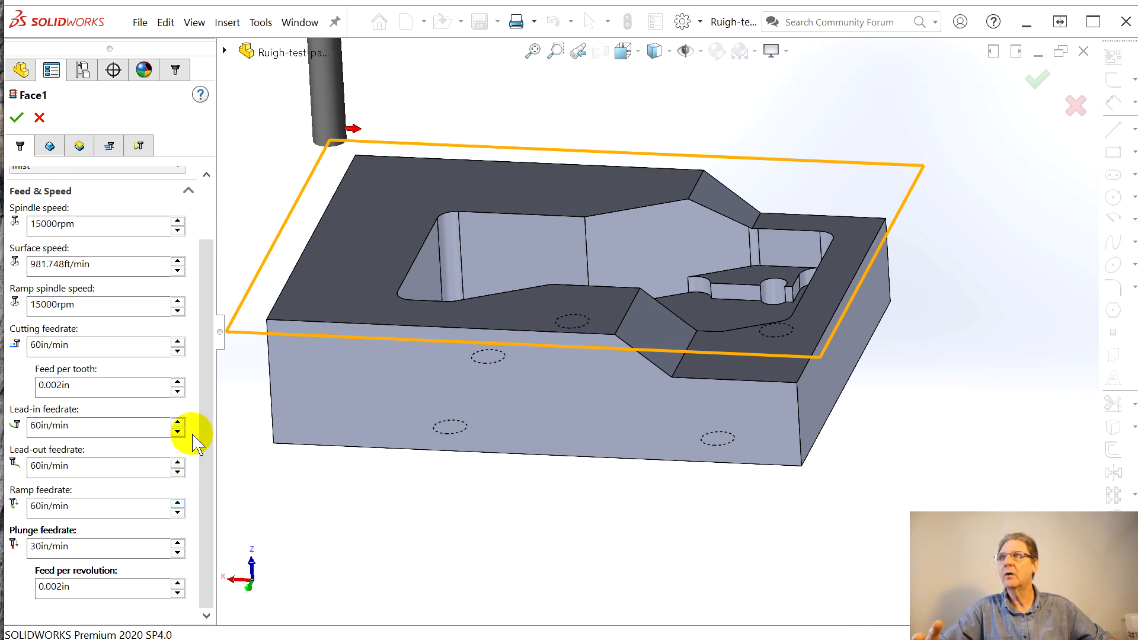
{"action": "left_click", "coordinate": [39, 306]}
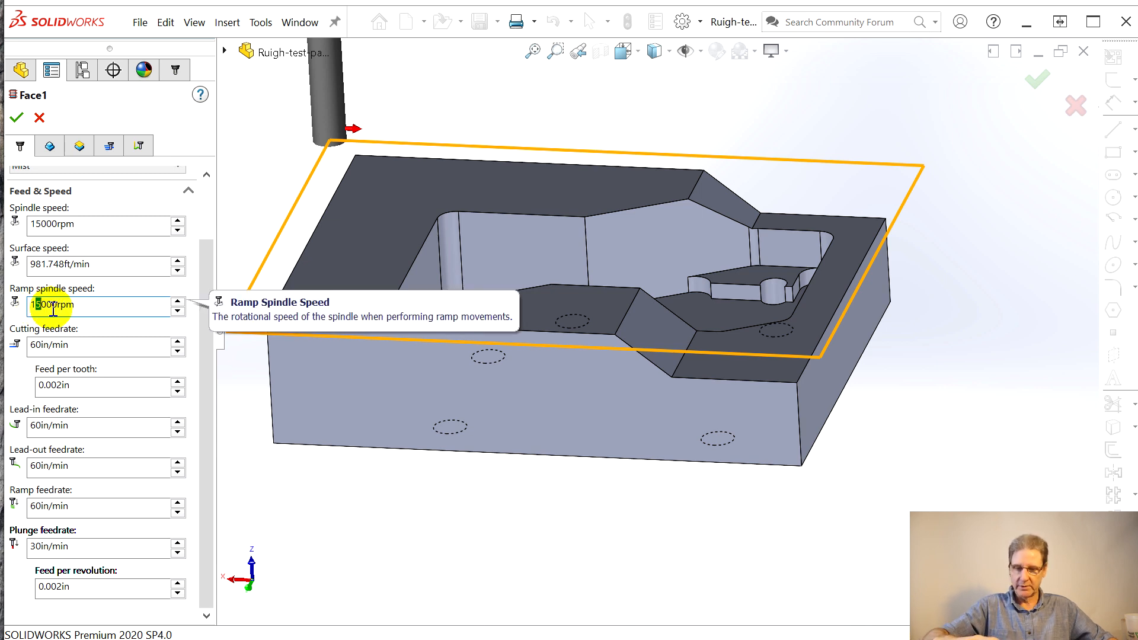
{"action": "type", "text": "6"}
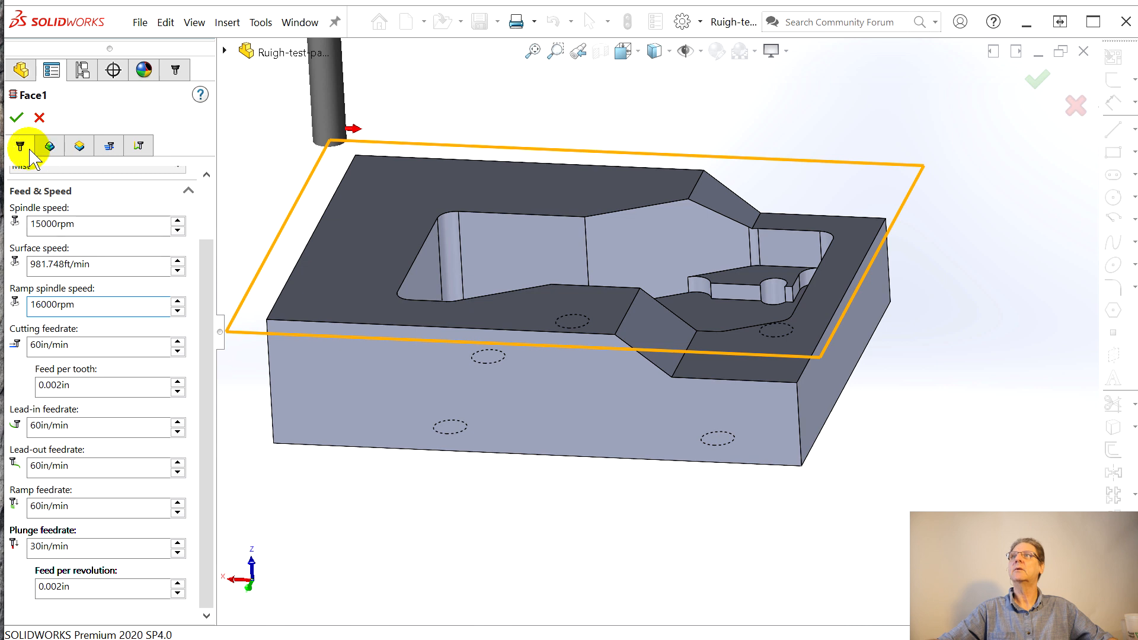
{"action": "left_click", "coordinate": [69, 223]}
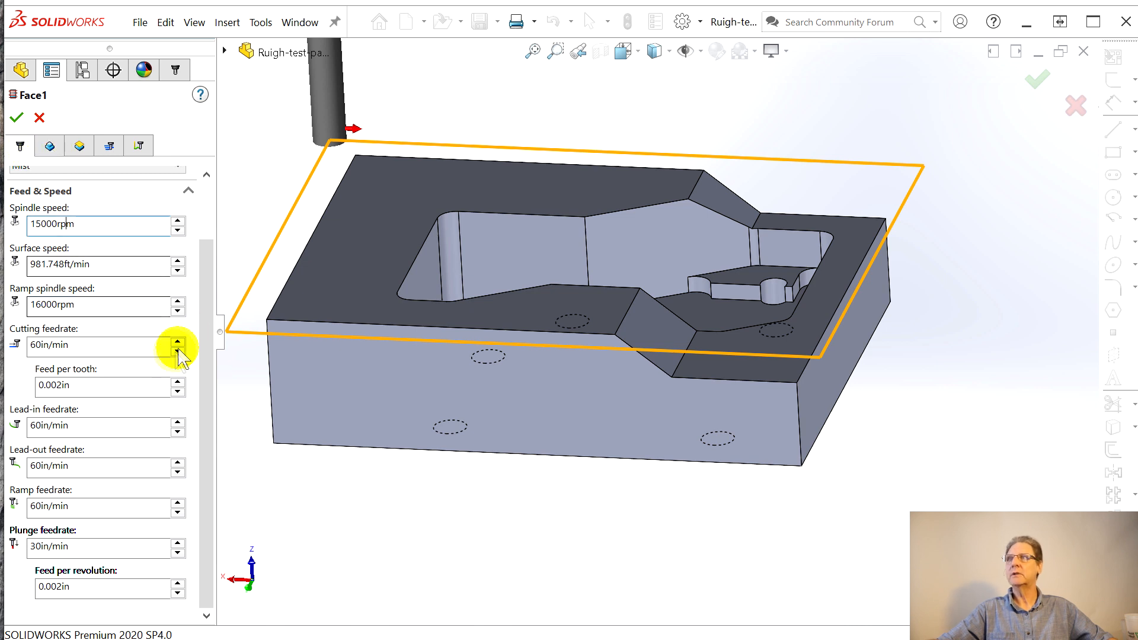
Review the facing operation's geometry options and inspect its clearance, retract, feed, top and bottom height planes on the model.
{"action": "left_click", "coordinate": [51, 146]}
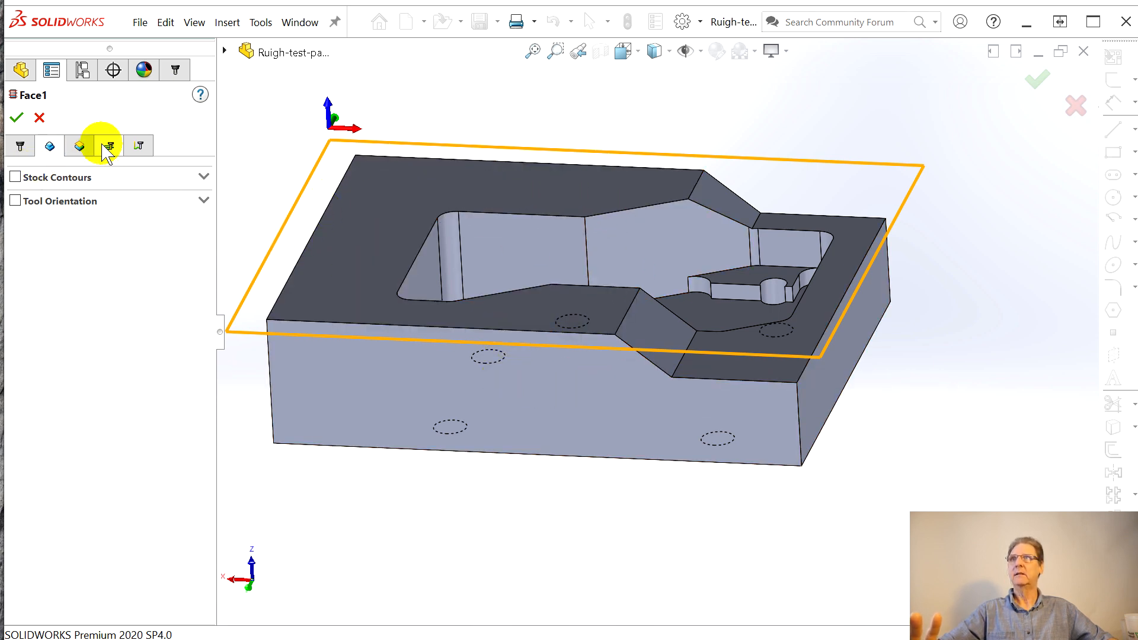
{"action": "left_click", "coordinate": [79, 147]}
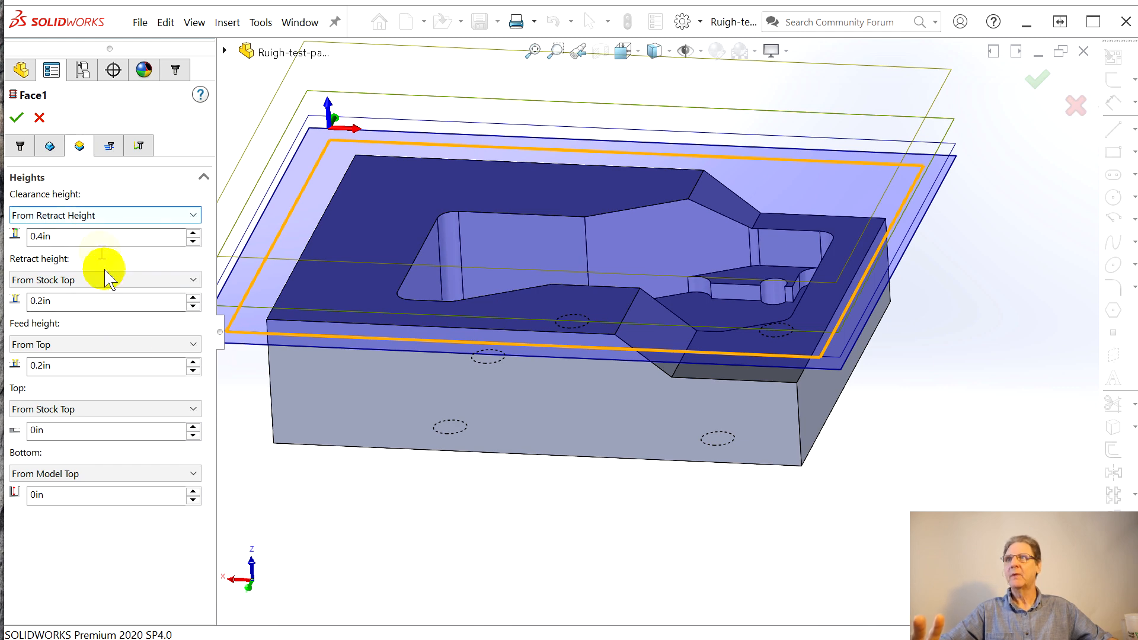
{"action": "middle_click_drag", "start_coordinate": [415, 511], "coordinate": [418, 433]}
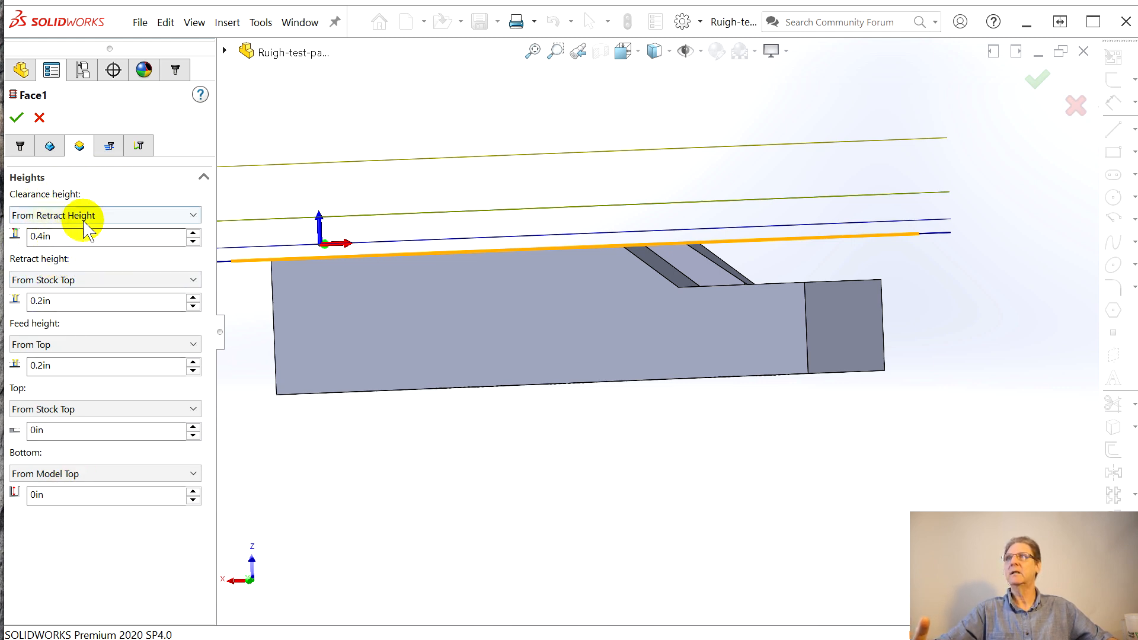
{"action": "left_click", "coordinate": [73, 239]}
{"action": "middle_click_drag", "start_coordinate": [429, 448], "coordinate": [407, 501]}
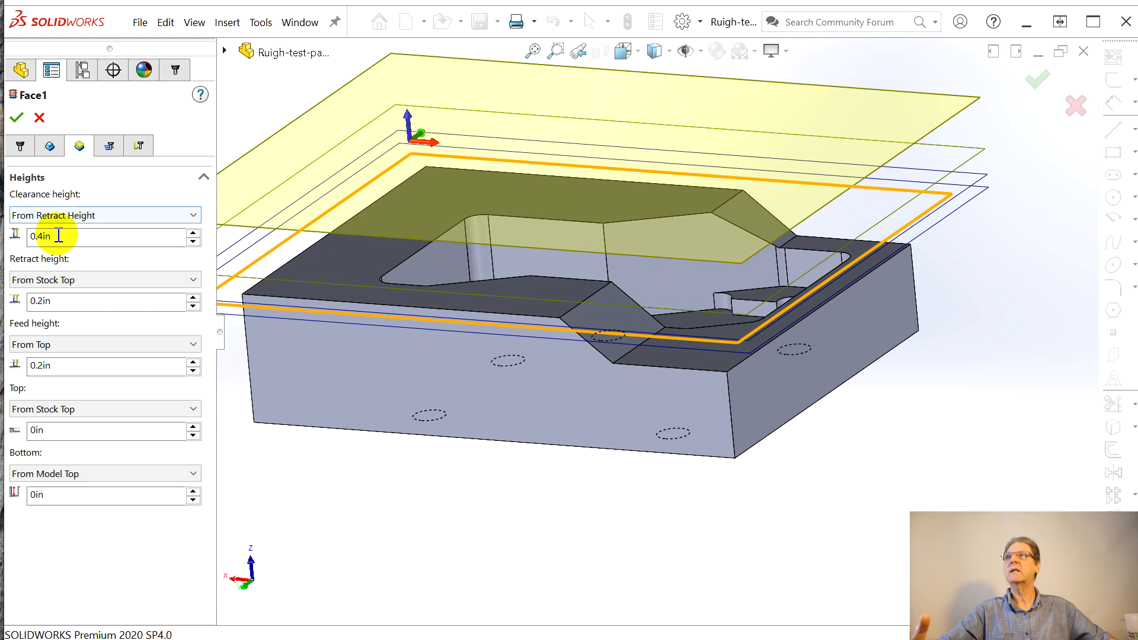
{"action": "left_click", "coordinate": [49, 302]}
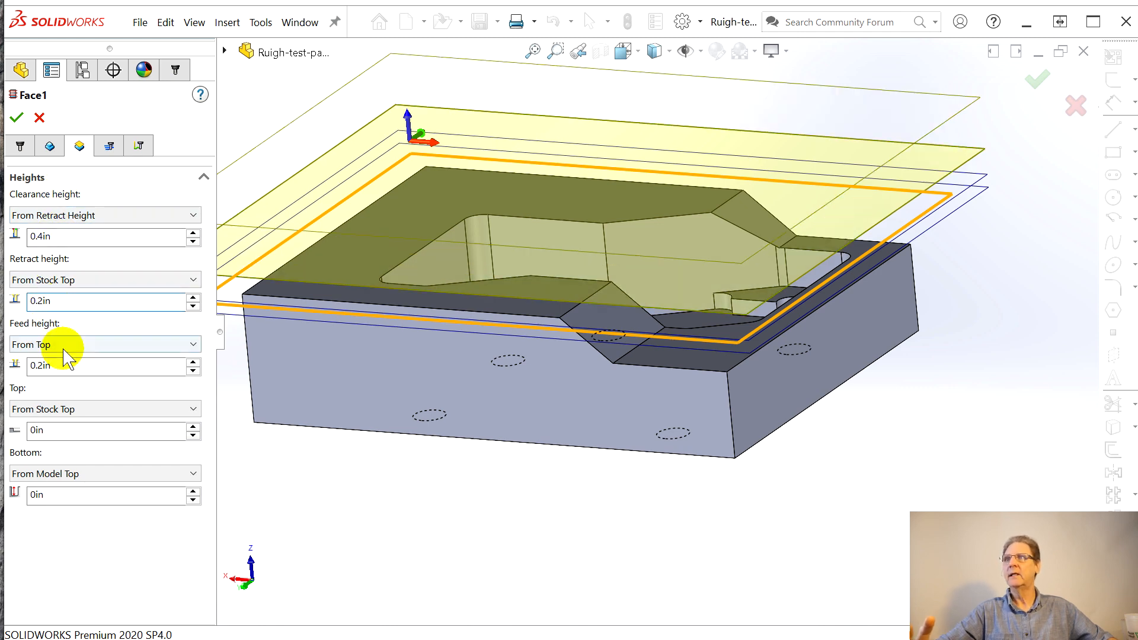
{"action": "left_click", "coordinate": [47, 365]}
{"action": "left_click", "coordinate": [46, 301]}
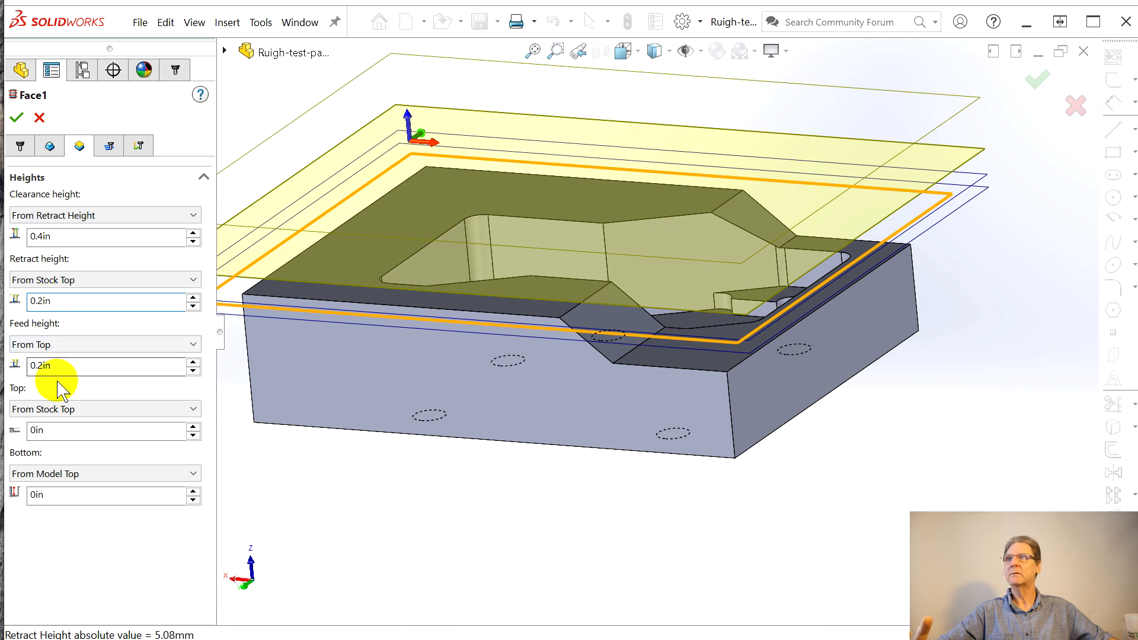
{"action": "left_click", "coordinate": [54, 367]}
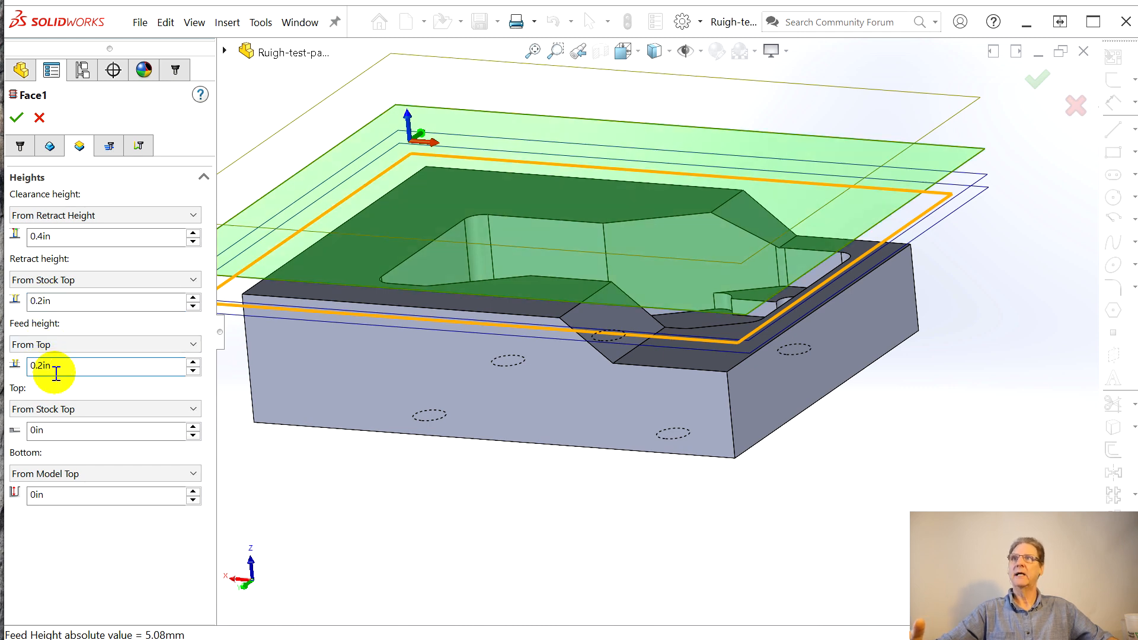
{"action": "left_click", "coordinate": [62, 431]}
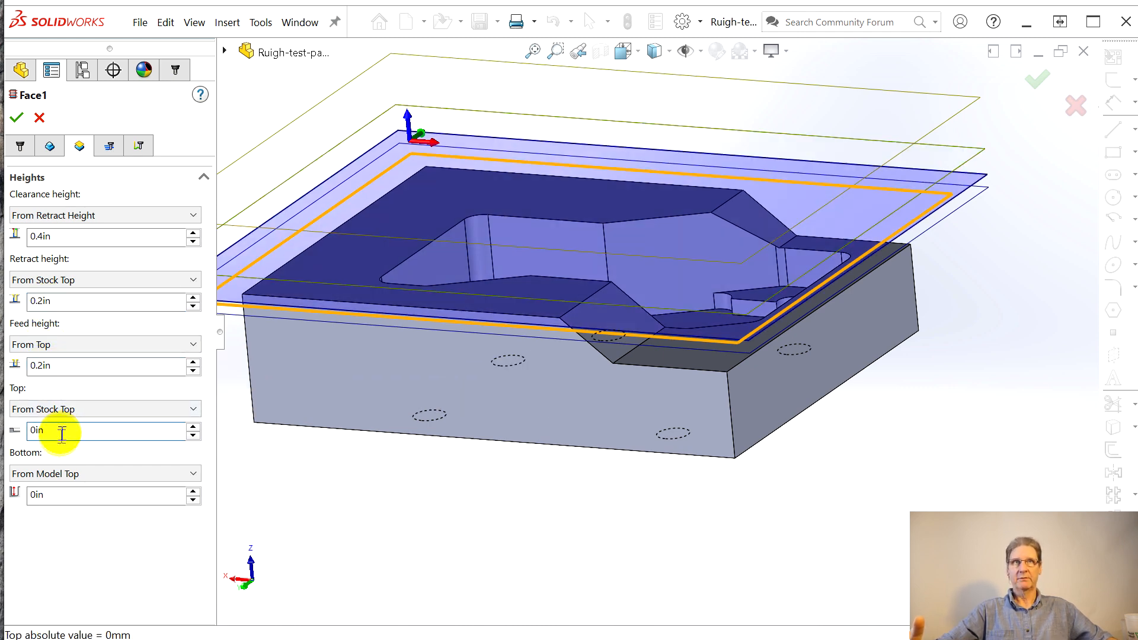
{"action": "left_click", "coordinate": [49, 492]}
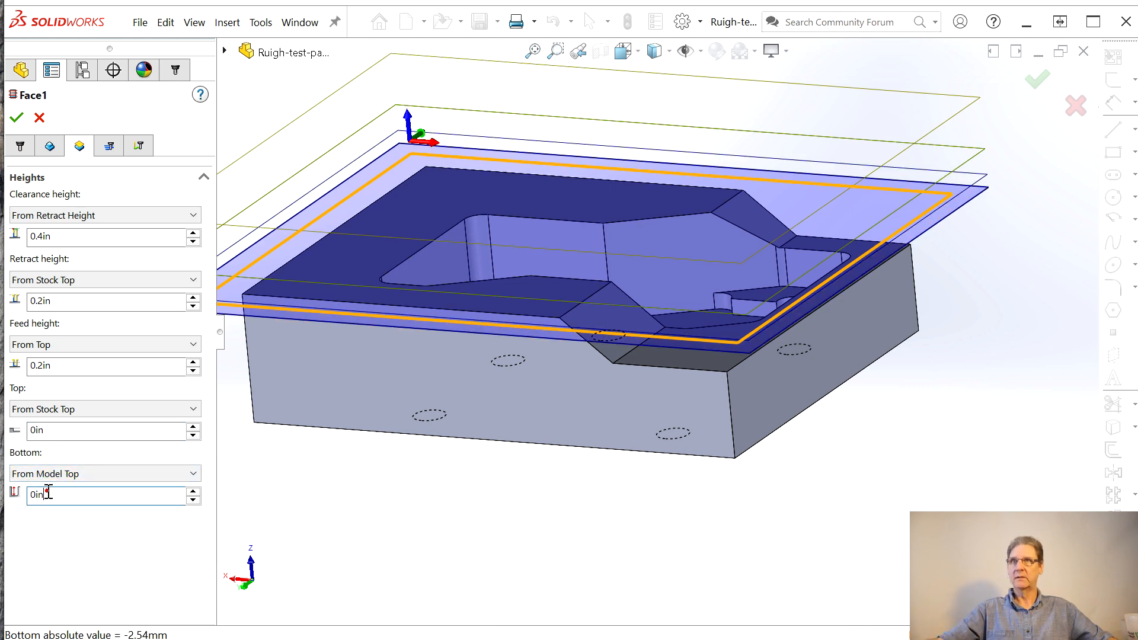
Set the facing passes' stepover to 0.125 in.
{"action": "left_click", "coordinate": [109, 147]}
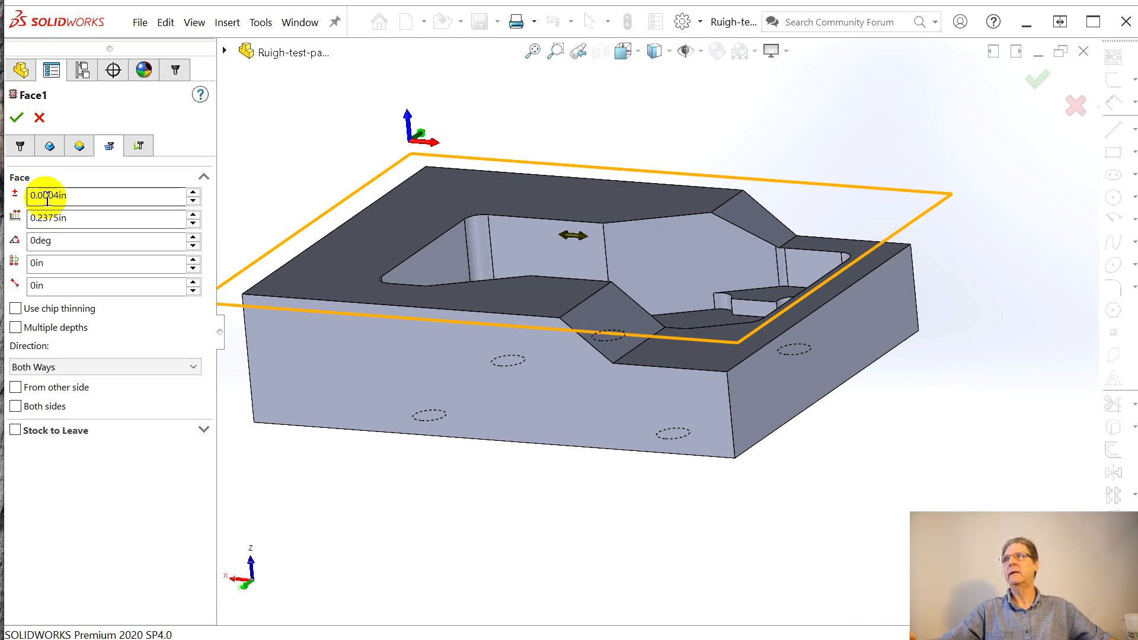
{"action": "mouse_move", "coordinate": [48, 199]}
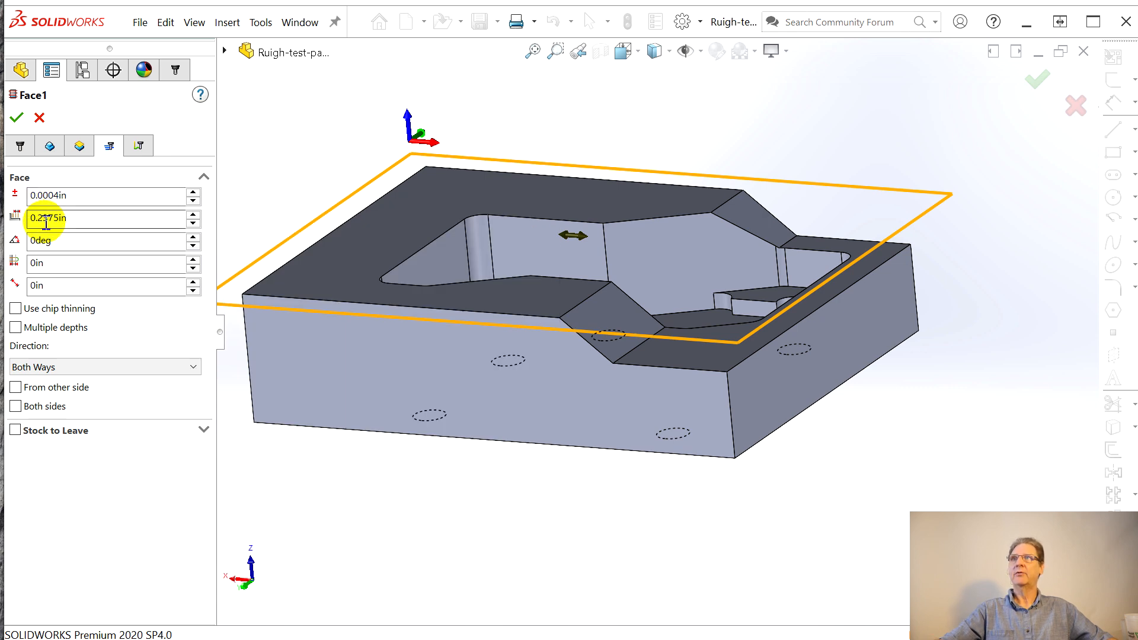
{"action": "mouse_move", "coordinate": [47, 222]}
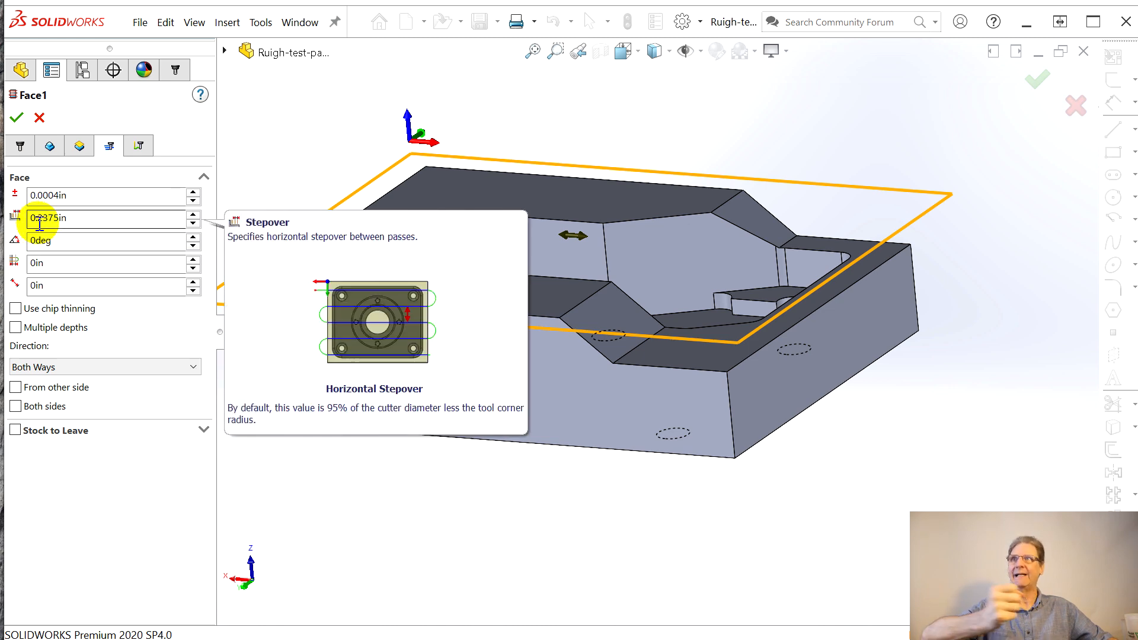
{"action": "left_click", "coordinate": [37, 220]}
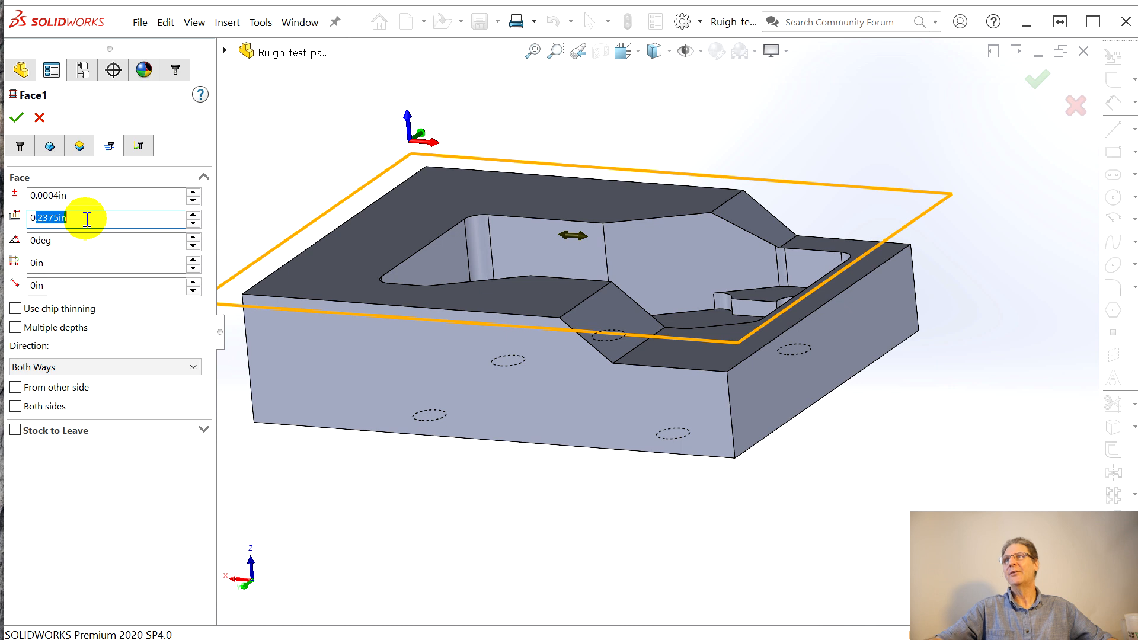
{"action": "left_click", "coordinate": [43, 218]}
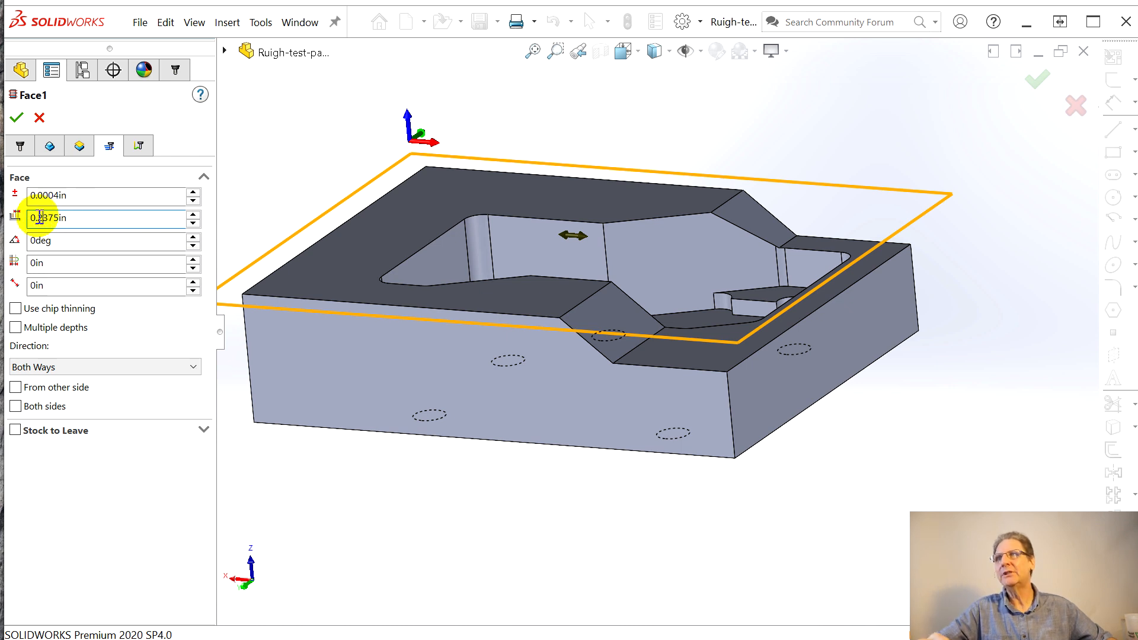
{"action": "left_click_drag", "start_coordinate": [38, 218], "coordinate": [119, 218]}
{"action": "type", "text": "12"}
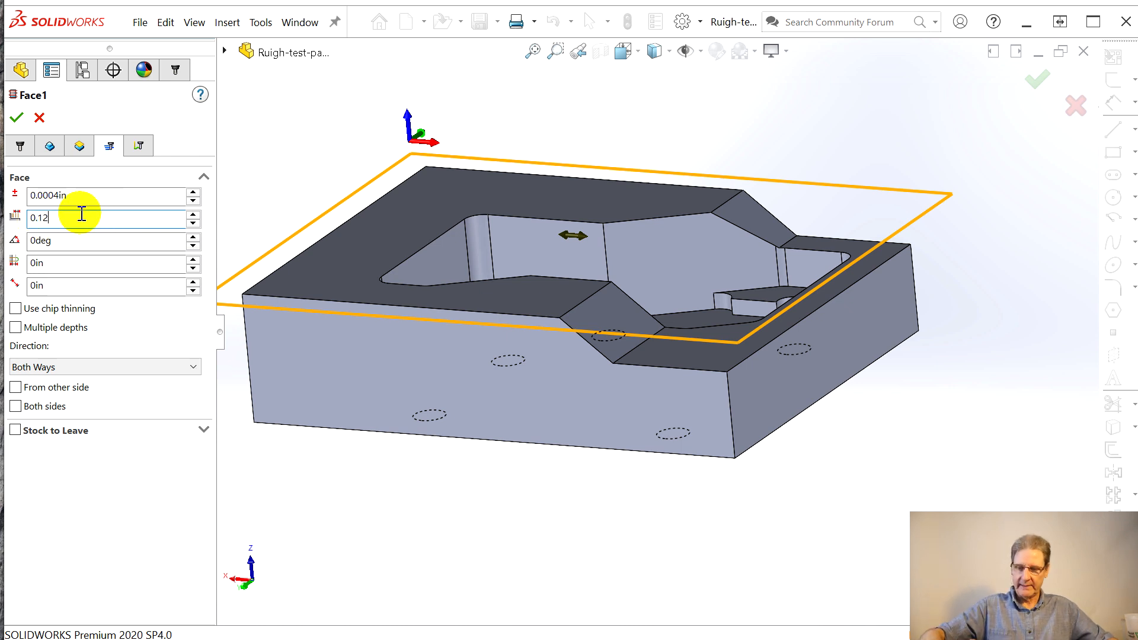
{"action": "type", "text": "5"}
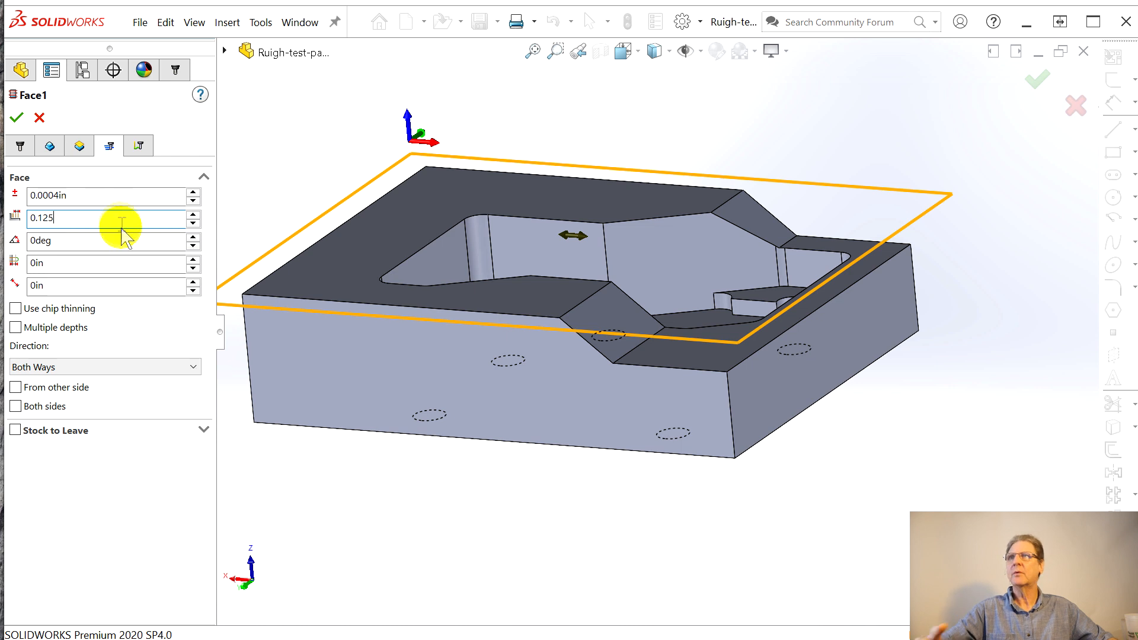
Review the facing operation's pass angle and remaining pass settings, along with its linking and height settings.
{"action": "left_click", "coordinate": [79, 243]}
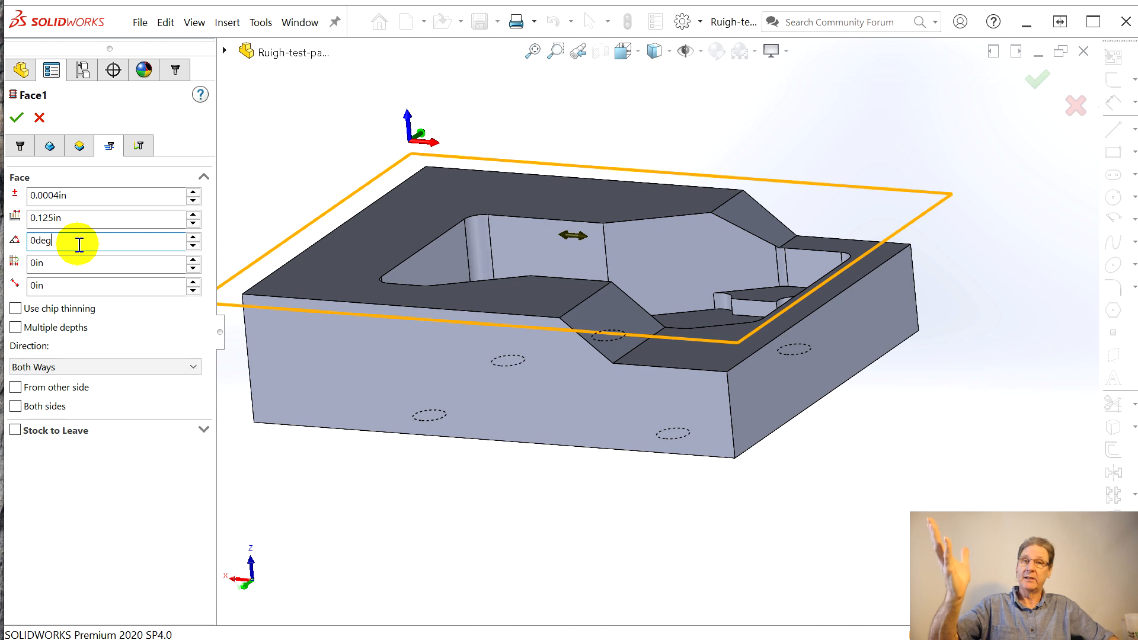
{"action": "mouse_move", "coordinate": [82, 286]}
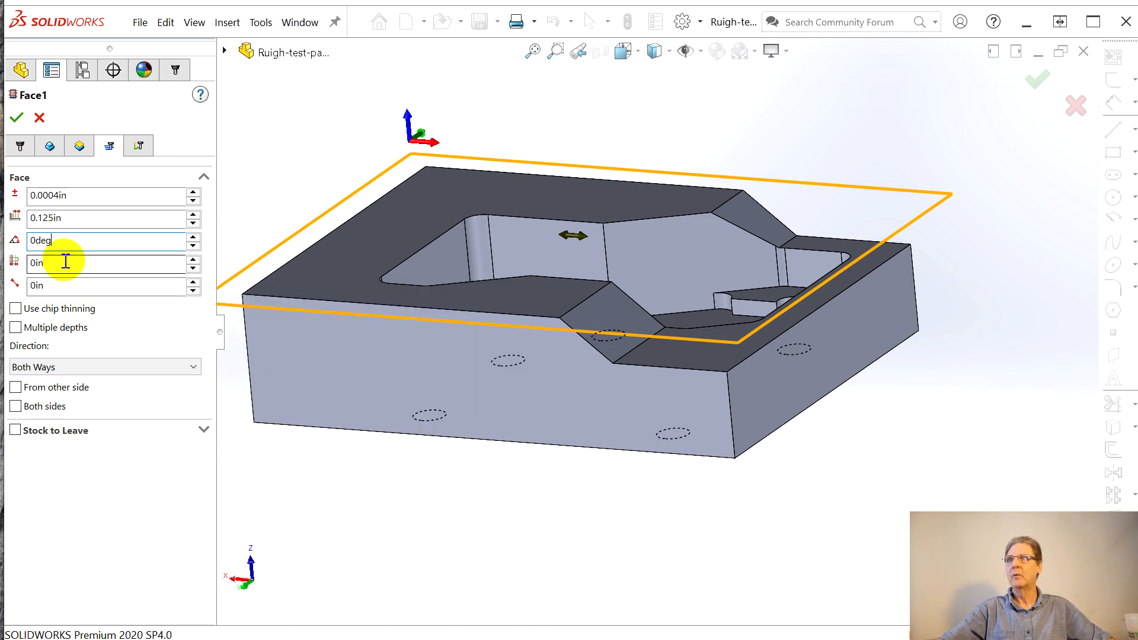
{"action": "mouse_move", "coordinate": [65, 261]}
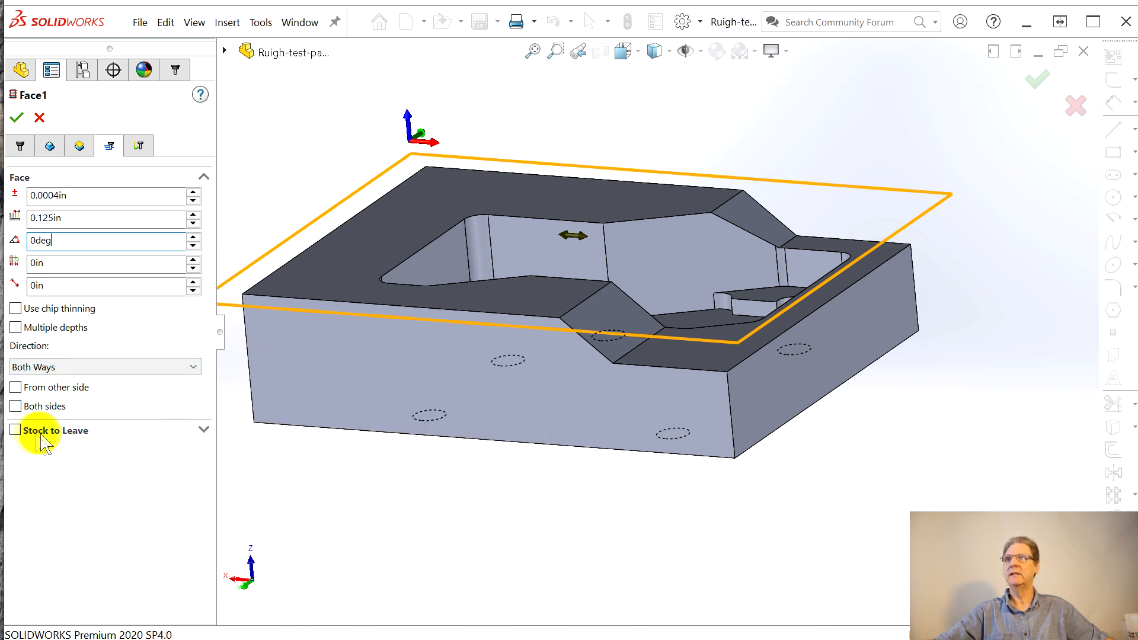
{"action": "left_click", "coordinate": [139, 145]}
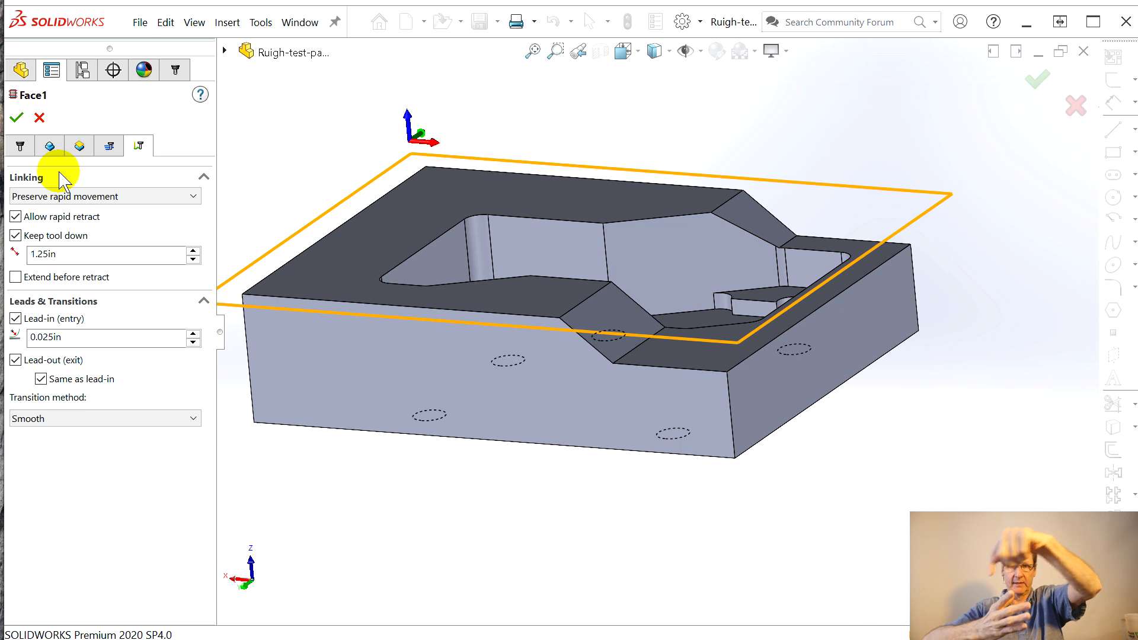
{"action": "left_click", "coordinate": [108, 146]}
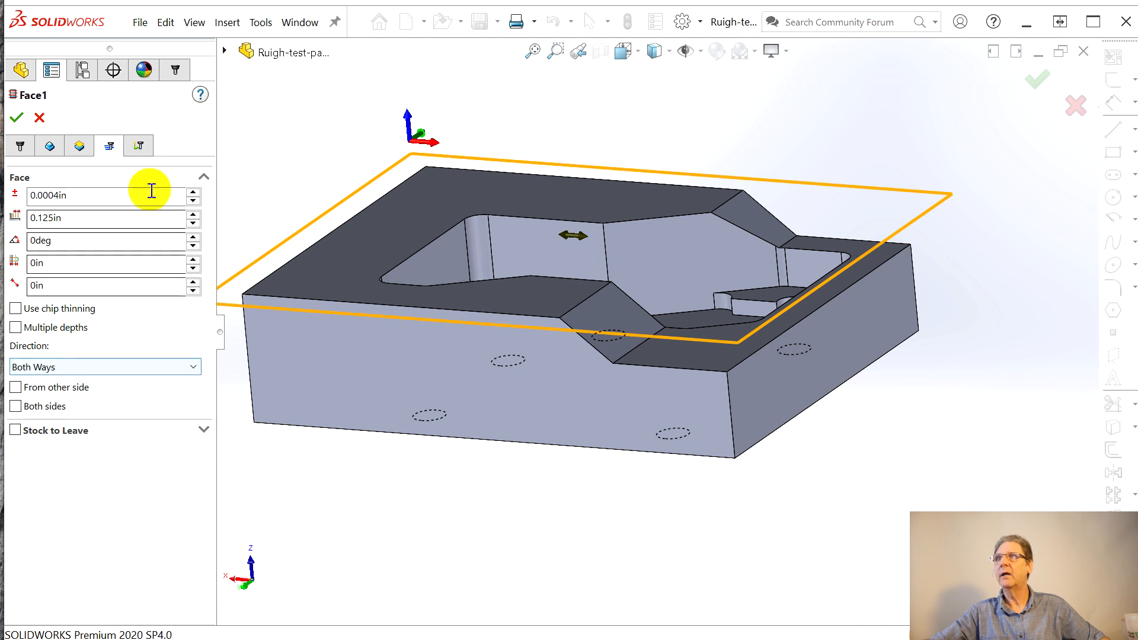
{"action": "left_click", "coordinate": [79, 148]}
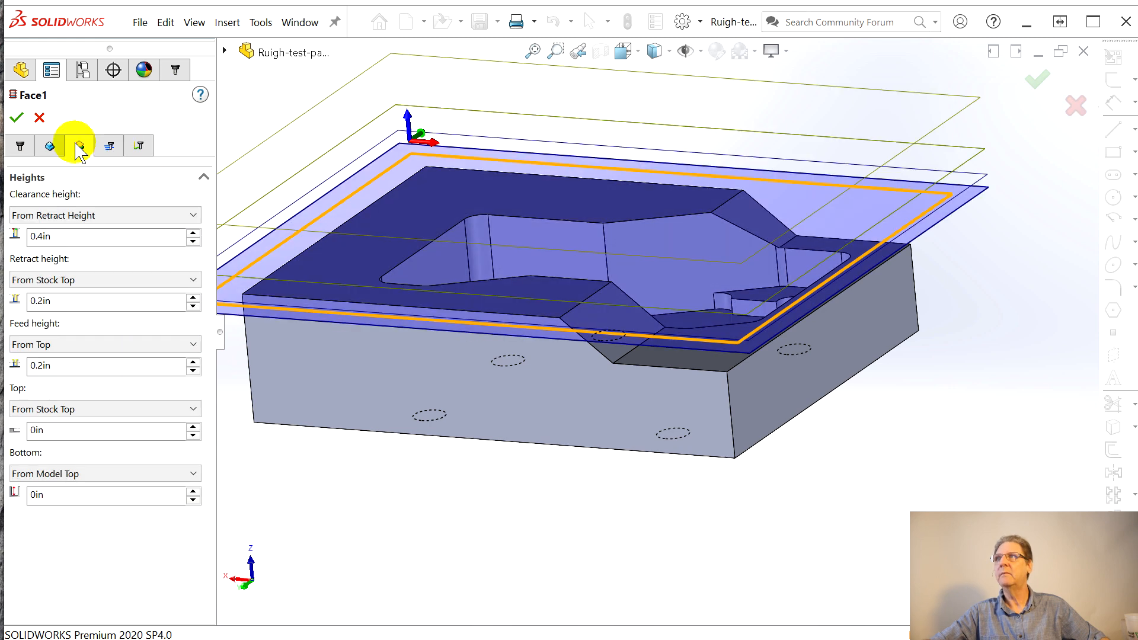
{"action": "left_click", "coordinate": [132, 144]}
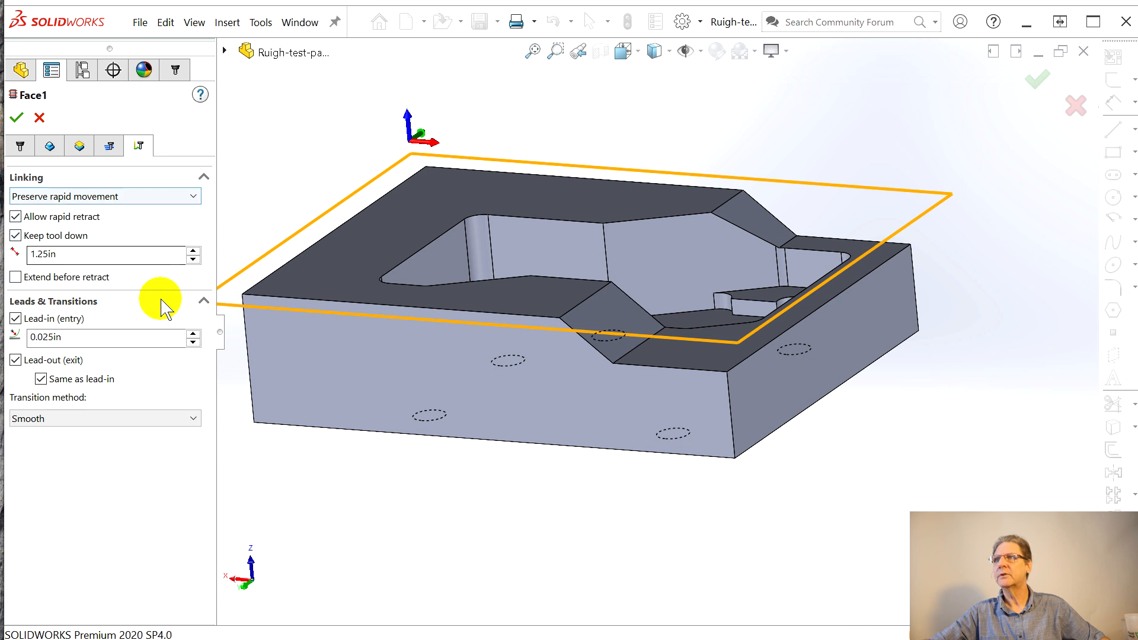
Set the cutting direction of the facing passes to Climb.
{"action": "left_click", "coordinate": [120, 146]}
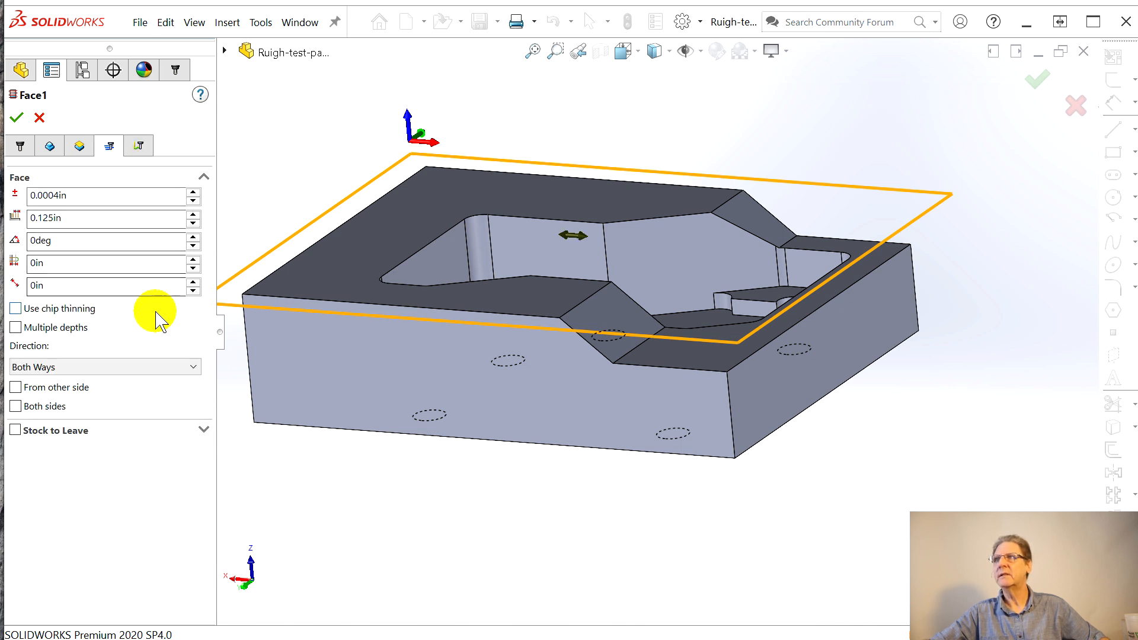
{"action": "left_click", "coordinate": [166, 369]}
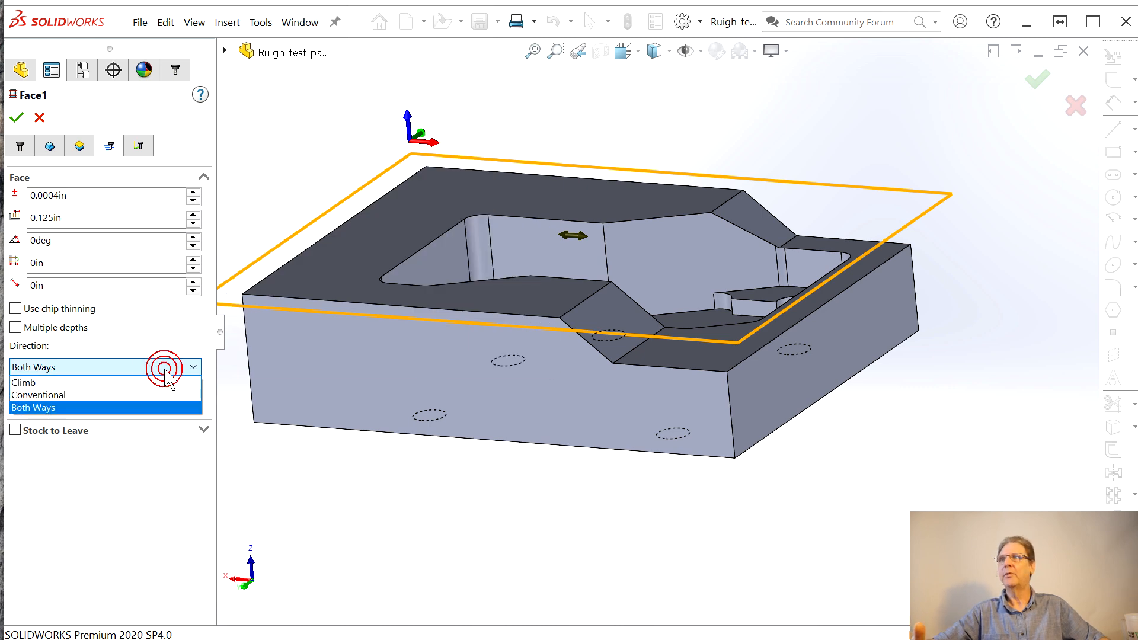
{"action": "left_click", "coordinate": [102, 382]}
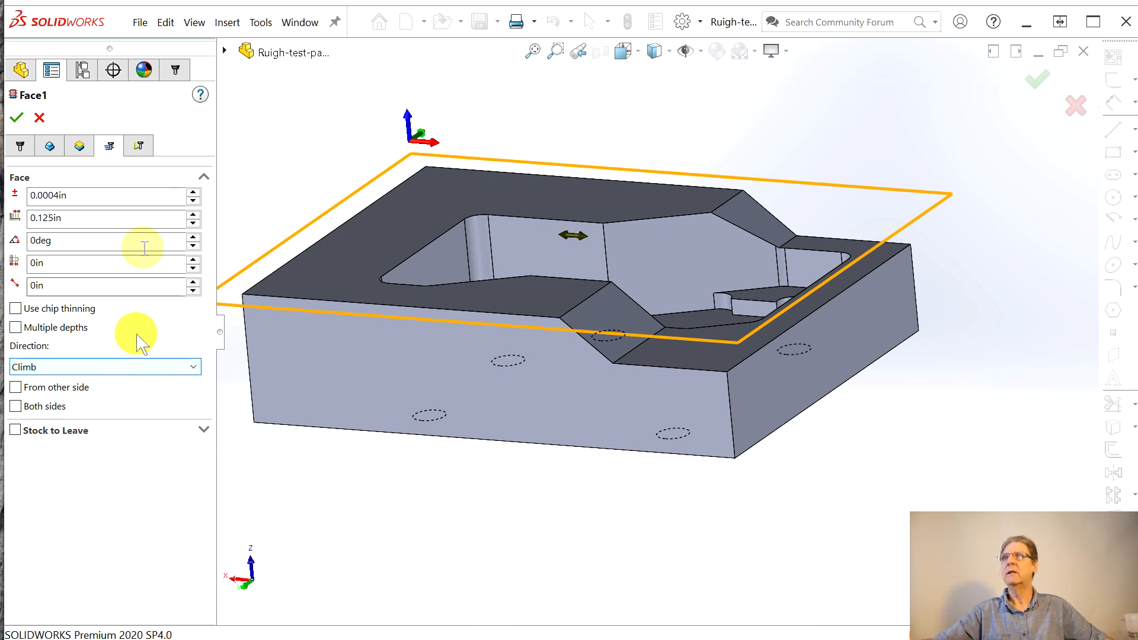
Check the facing operation's linking and geometry settings, then try to accept the operation.
{"action": "left_click", "coordinate": [141, 148]}
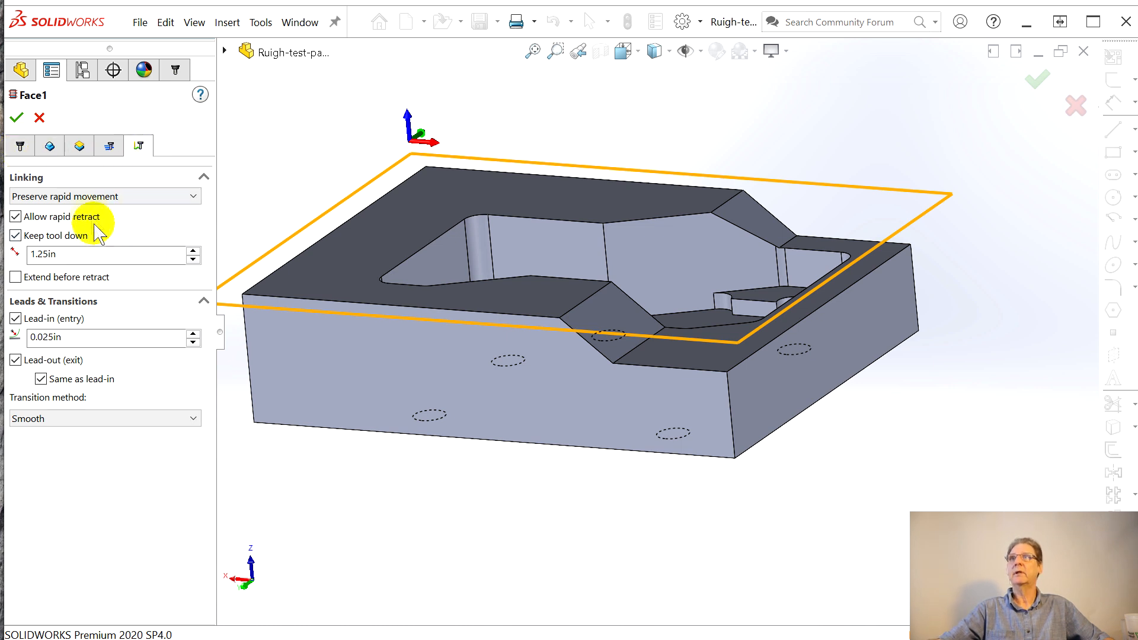
{"action": "left_click", "coordinate": [50, 146]}
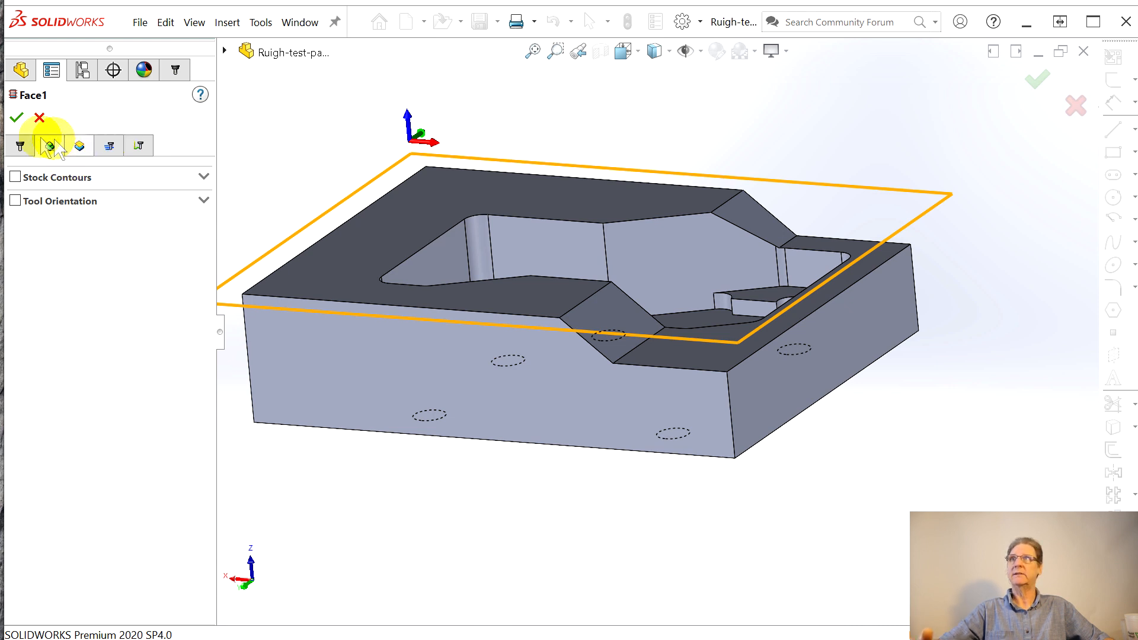
{"action": "left_click", "coordinate": [16, 118]}
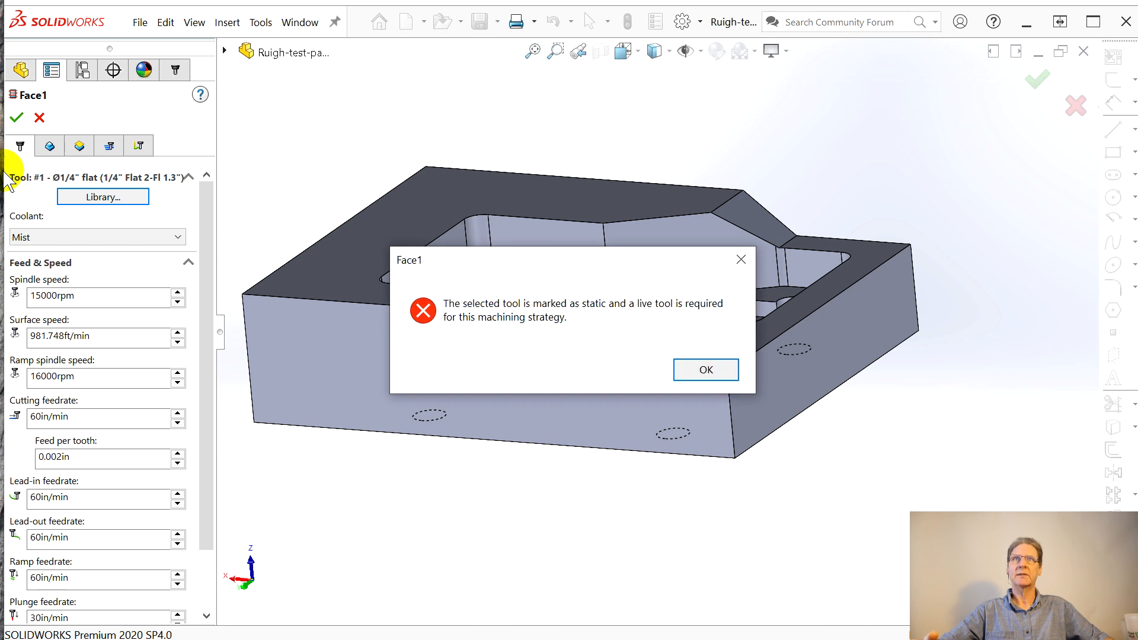
{"action": "left_click", "coordinate": [706, 370]}
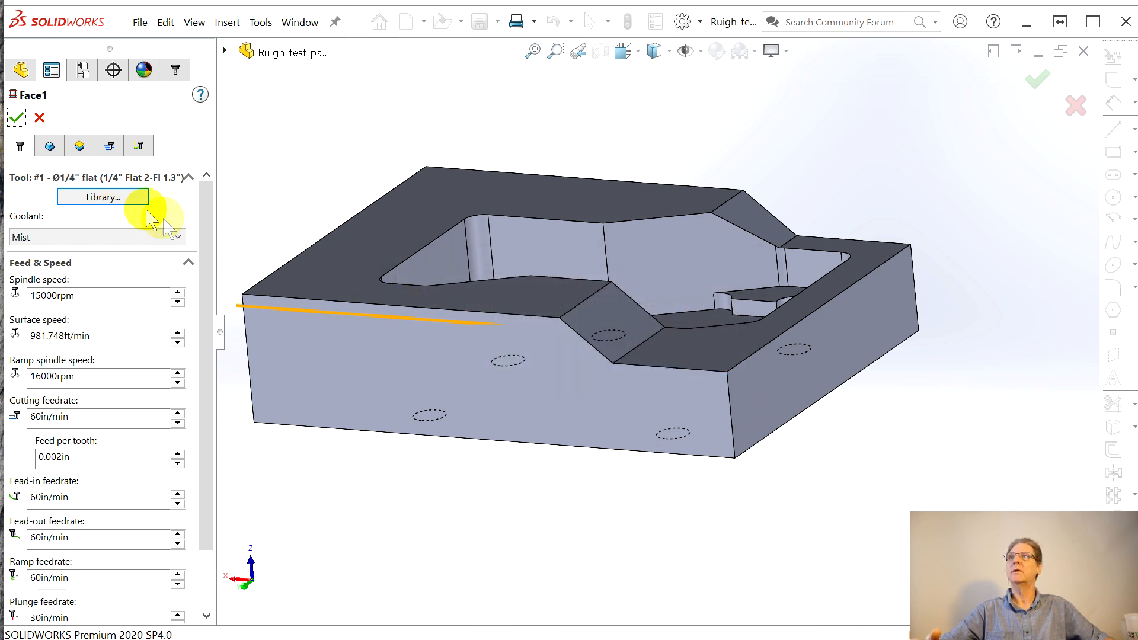
Mark the 1/4" flat mill as a live tool in its general settings and reassign it to the facing operation.
{"action": "left_click", "coordinate": [100, 197]}
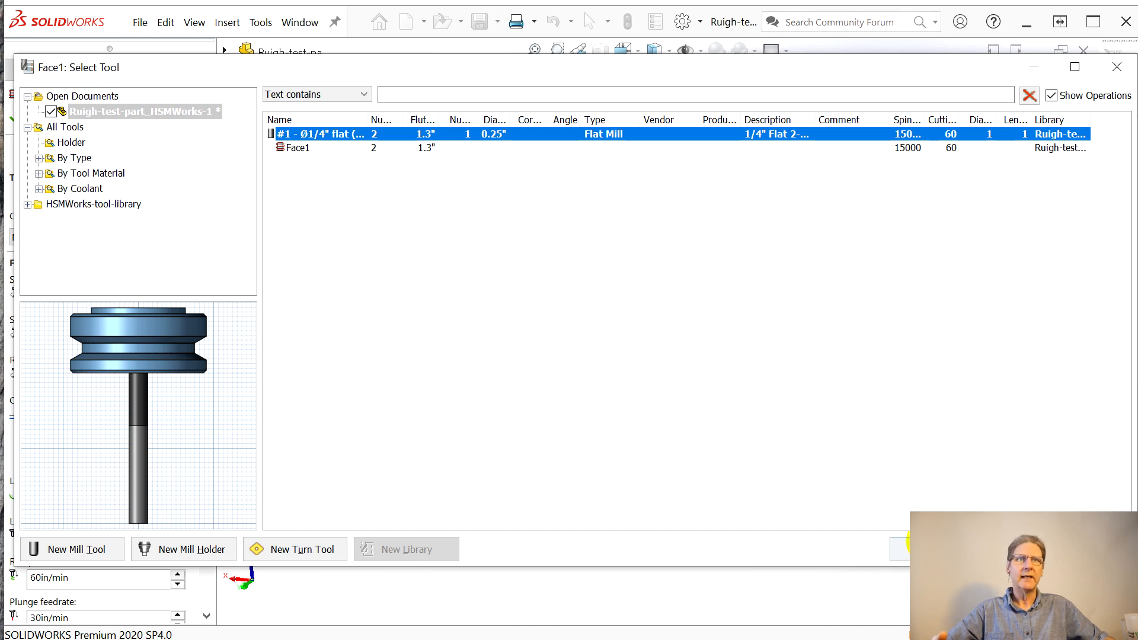
{"action": "left_click", "coordinate": [927, 544]}
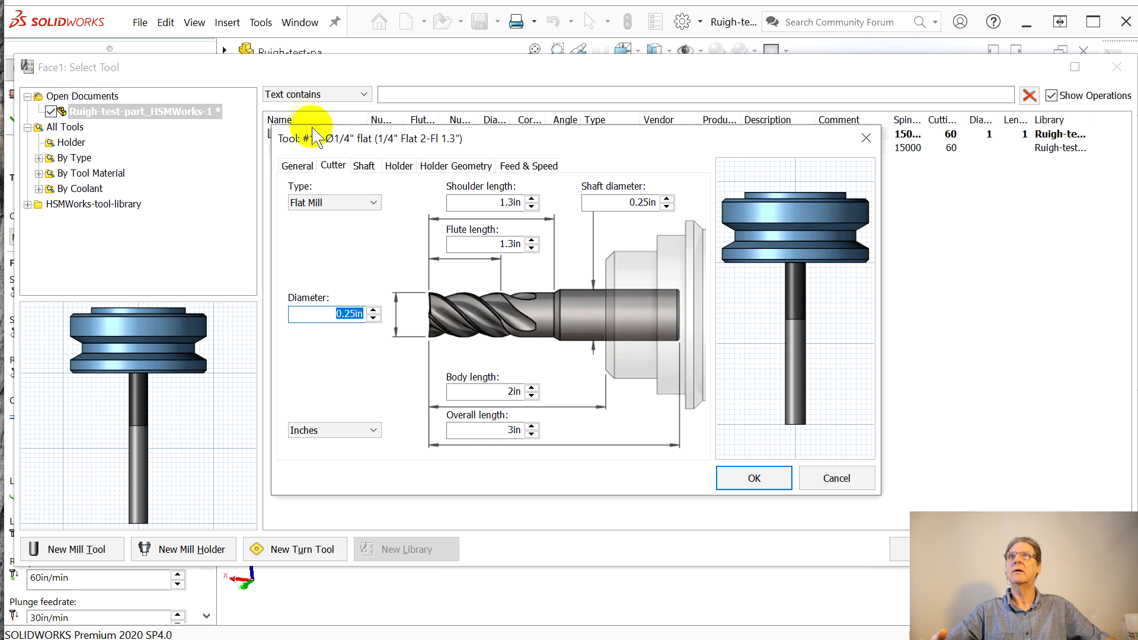
{"action": "left_click", "coordinate": [297, 166]}
{"action": "left_click", "coordinate": [296, 395]}
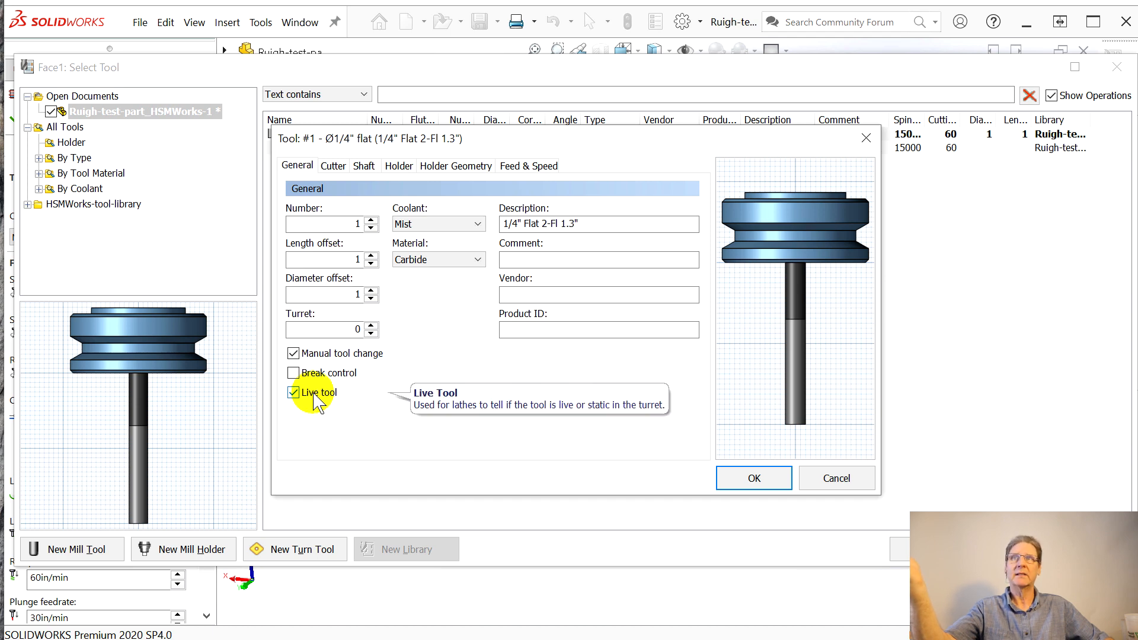
{"action": "left_click", "coordinate": [735, 479]}
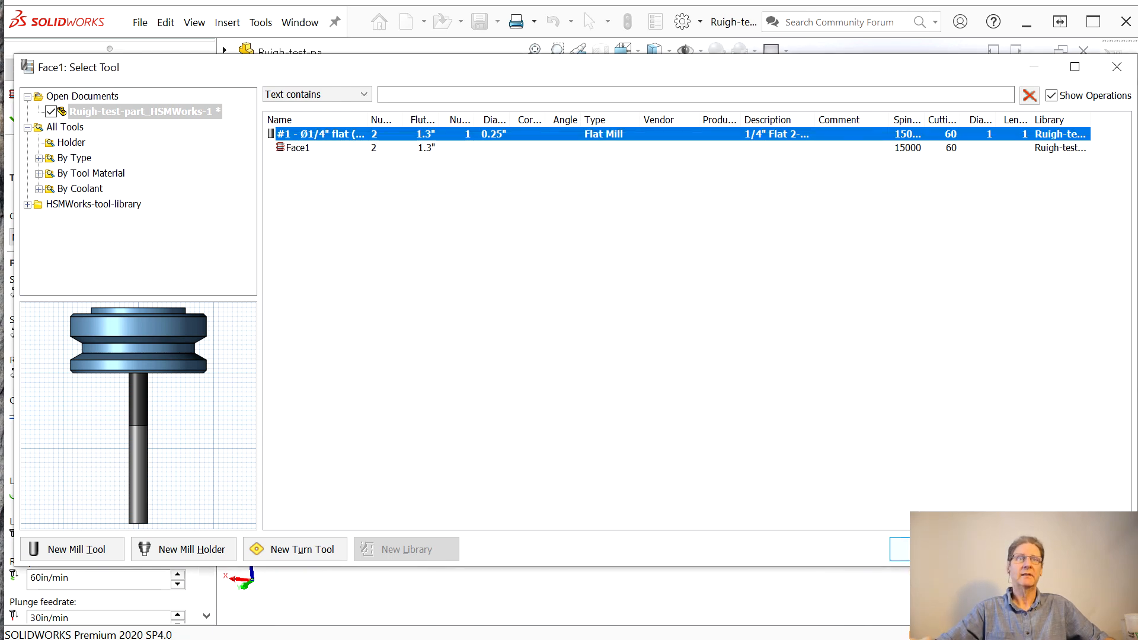
{"action": "left_click", "coordinate": [944, 550]}
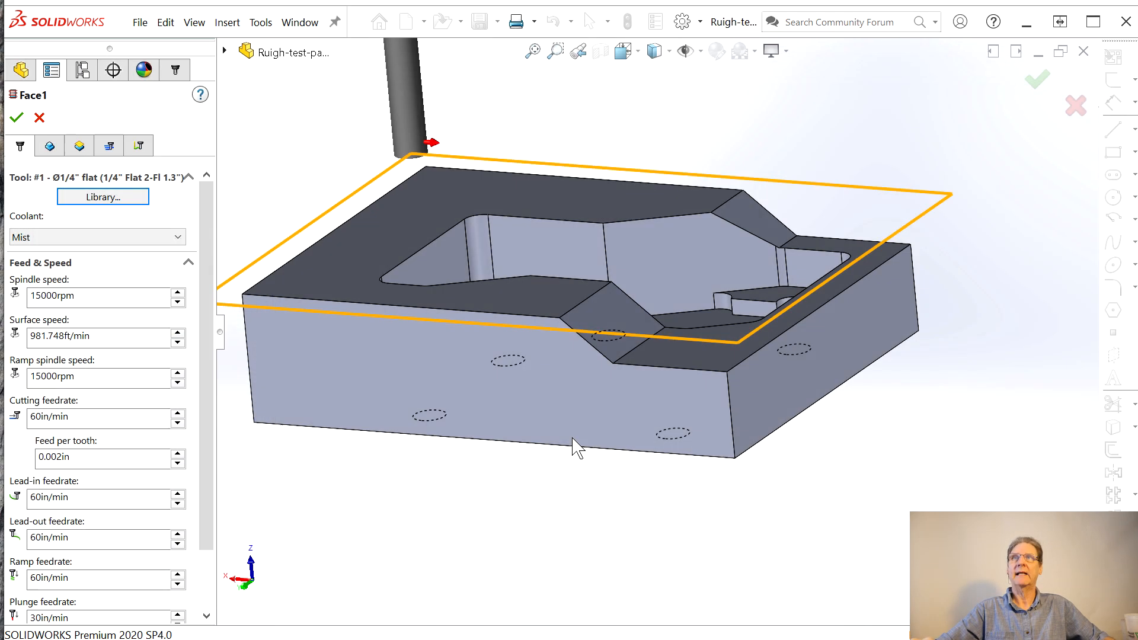
Accept the facing operation to generate its toolpath over the part's top.
{"action": "left_click", "coordinate": [16, 118]}
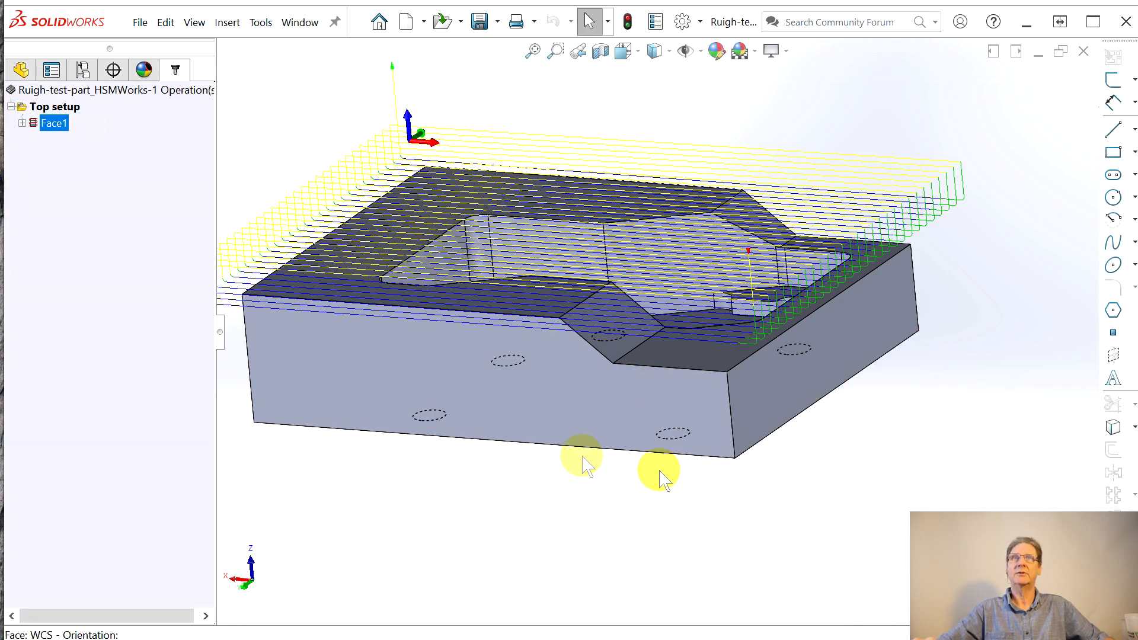
{"action": "middle_click_drag", "start_coordinate": [514, 442], "coordinate": [536, 452]}
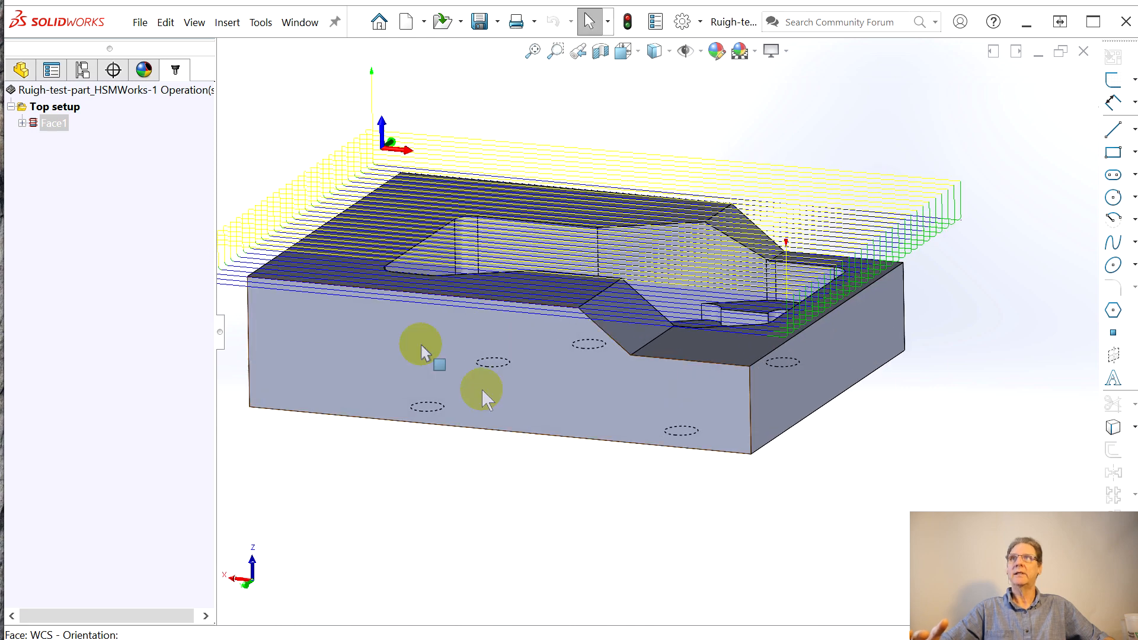
Rename the facing operation in the top setup as "Face top".
{"action": "left_click", "coordinate": [48, 123]}
{"action": "type", "text": "Fa"}
{"action": "key", "text": "space"}
{"action": "type", "text": "top"}
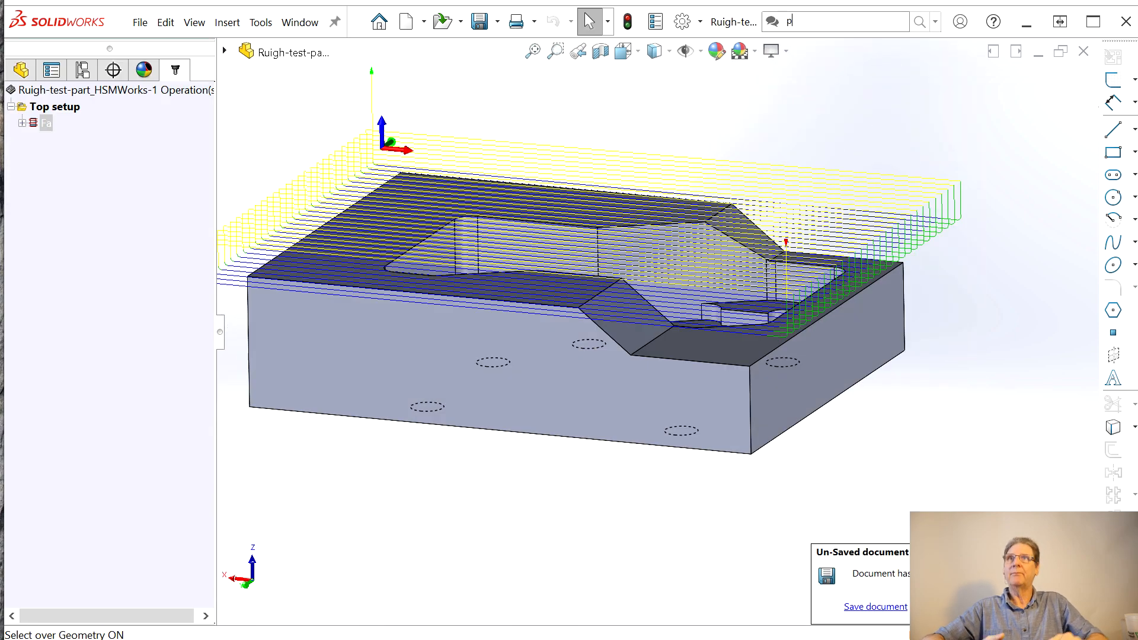
{"action": "left_click", "coordinate": [46, 122]}
{"action": "left_click", "coordinate": [894, 607]}
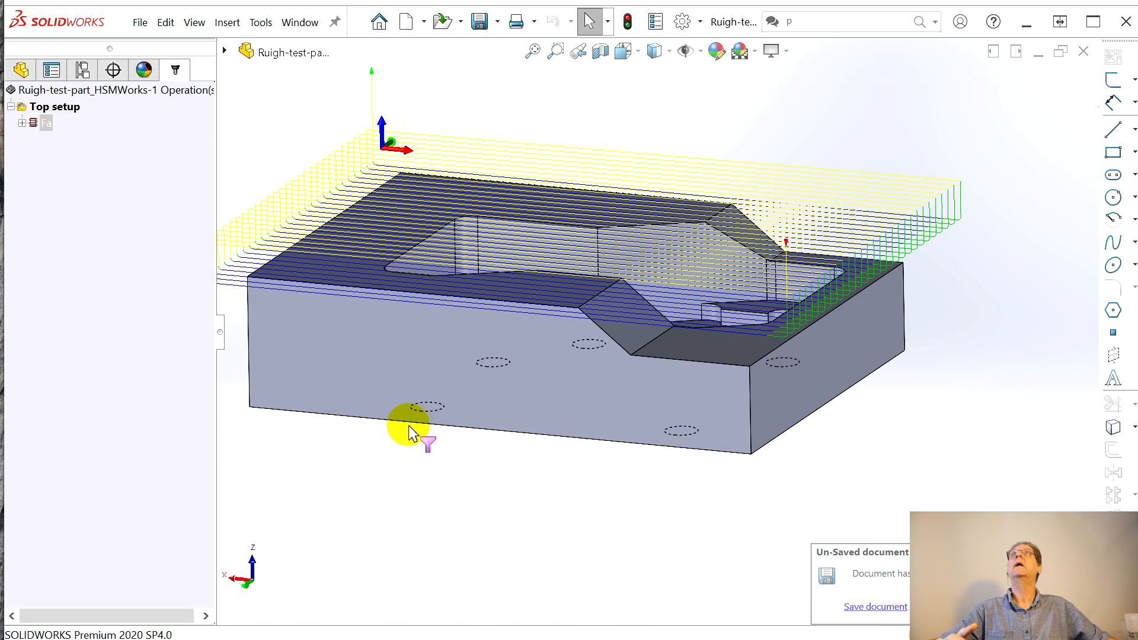
{"action": "middle_click_drag", "start_coordinate": [439, 411], "coordinate": [436, 468]}
{"action": "middle_click_drag", "start_coordinate": [409, 307], "coordinate": [586, 308]}
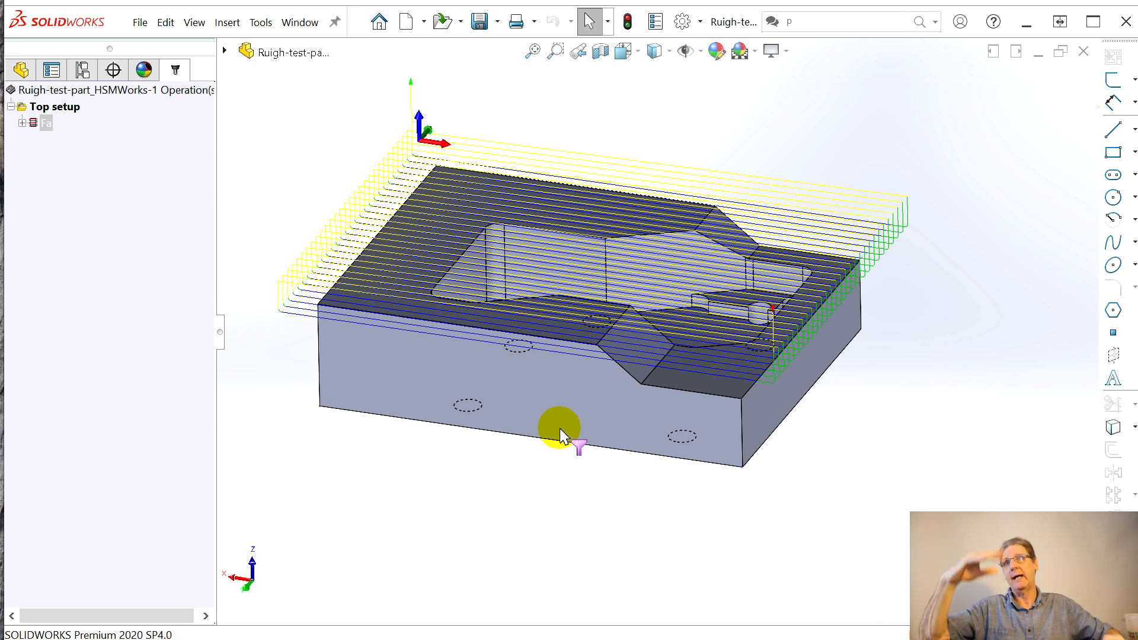
{"action": "left_click", "coordinate": [36, 125]}
{"action": "left_click", "coordinate": [47, 125]}
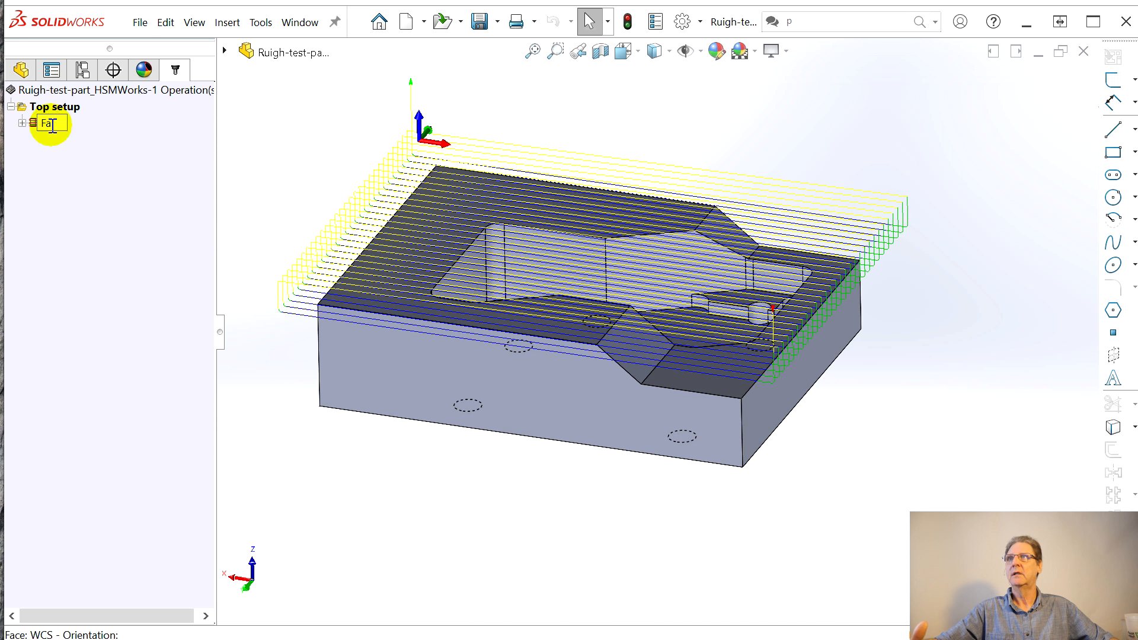
{"action": "type", "text": "ce top"}
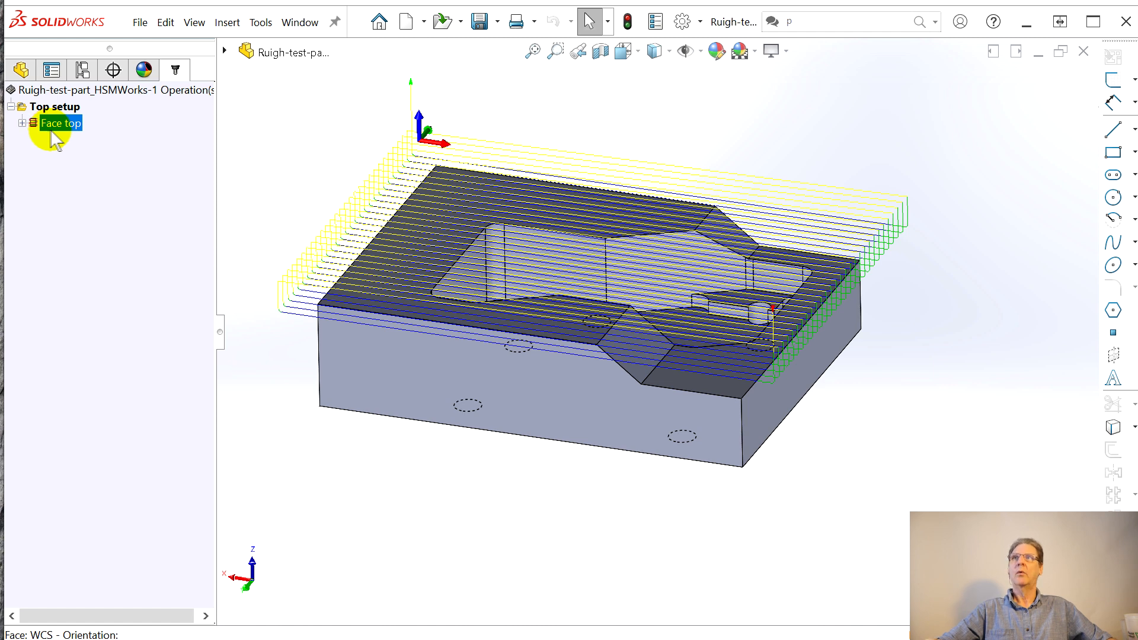
Play the toolpath simulation of the Face top operation, then close it.
{"action": "right_click", "coordinate": [47, 127]}
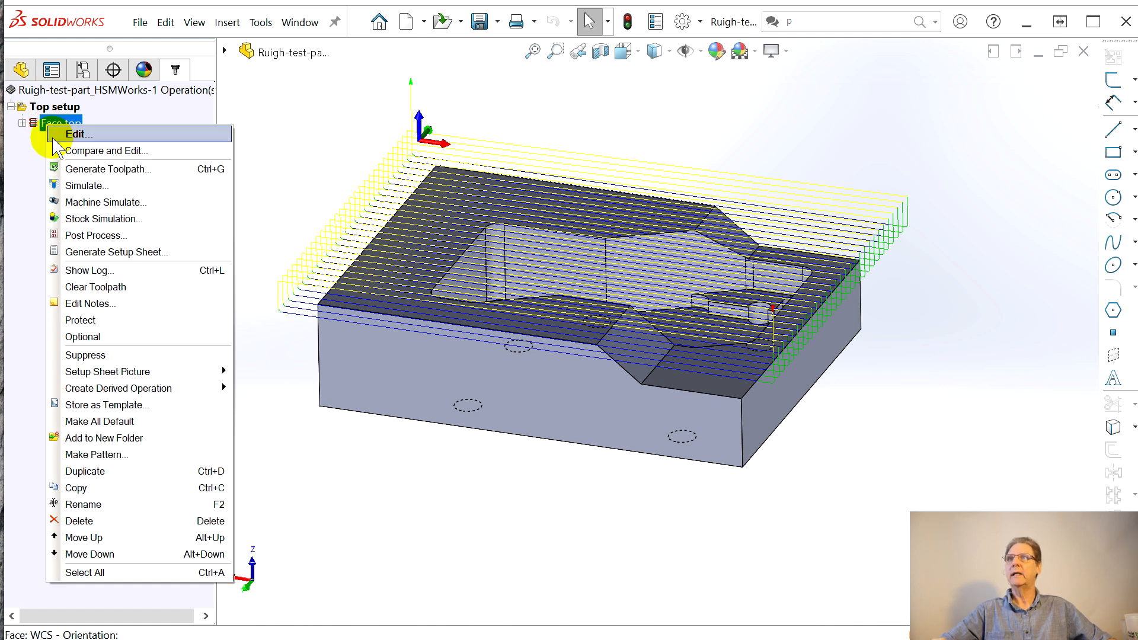
{"action": "left_click", "coordinate": [86, 186]}
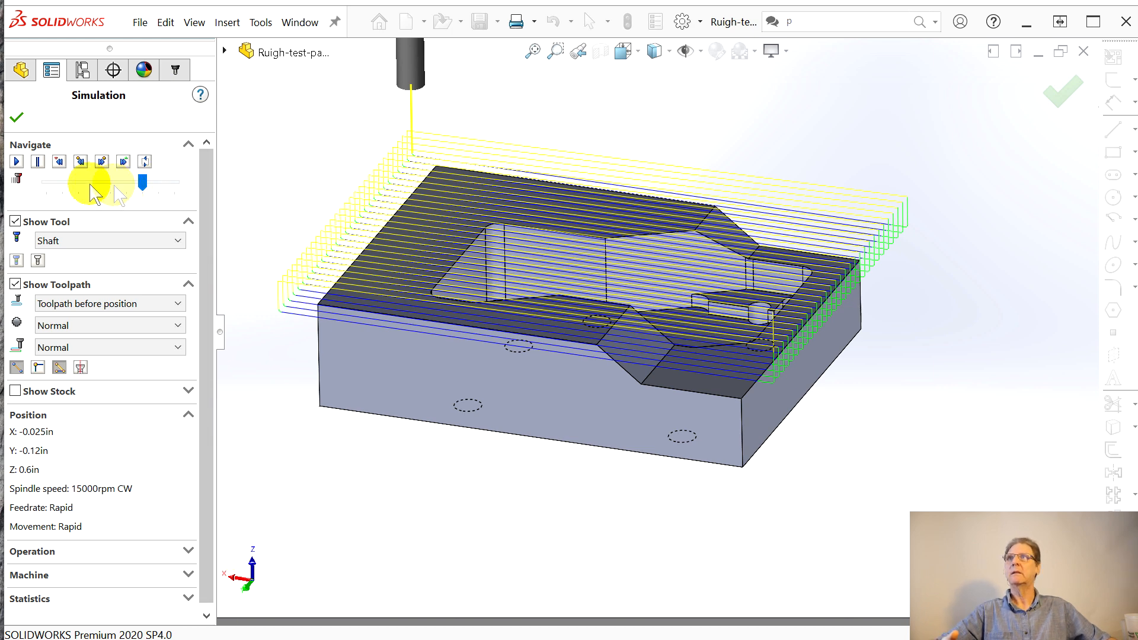
{"action": "left_click", "coordinate": [17, 161]}
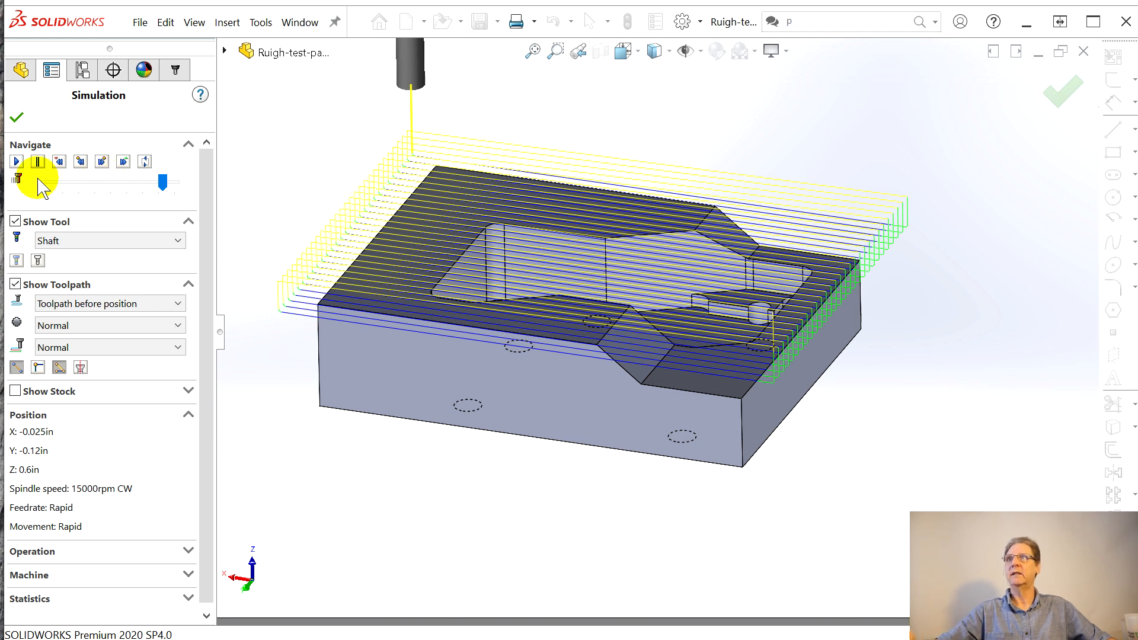
{"action": "left_click", "coordinate": [16, 117]}
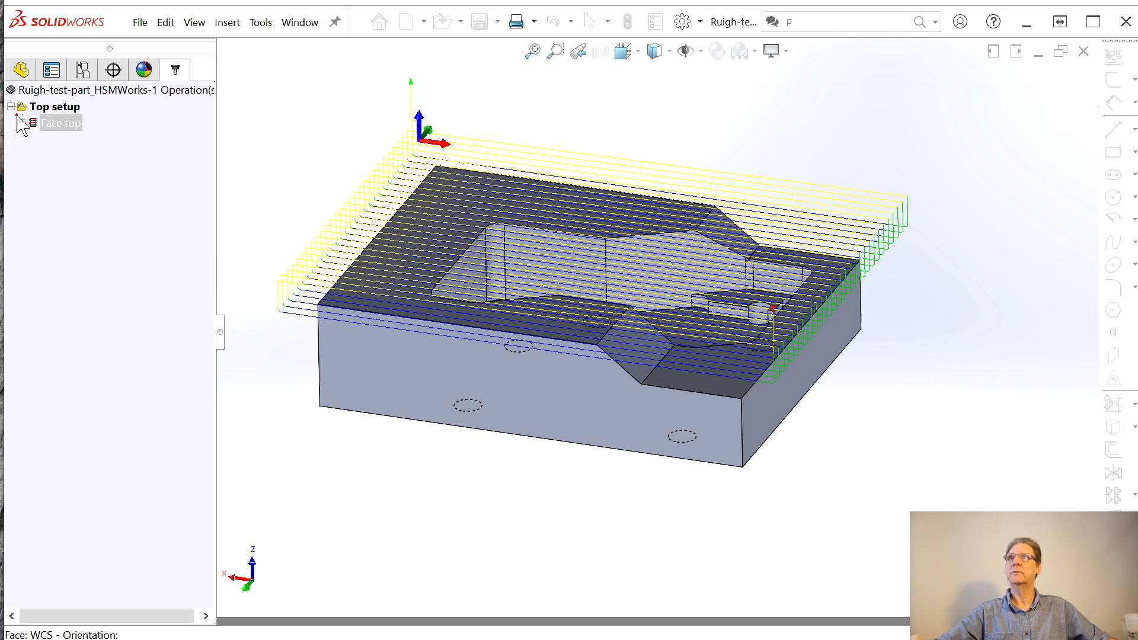
Run the stock simulation of the Face top operation and try out the playback speed.
{"action": "right_click", "coordinate": [58, 123]}
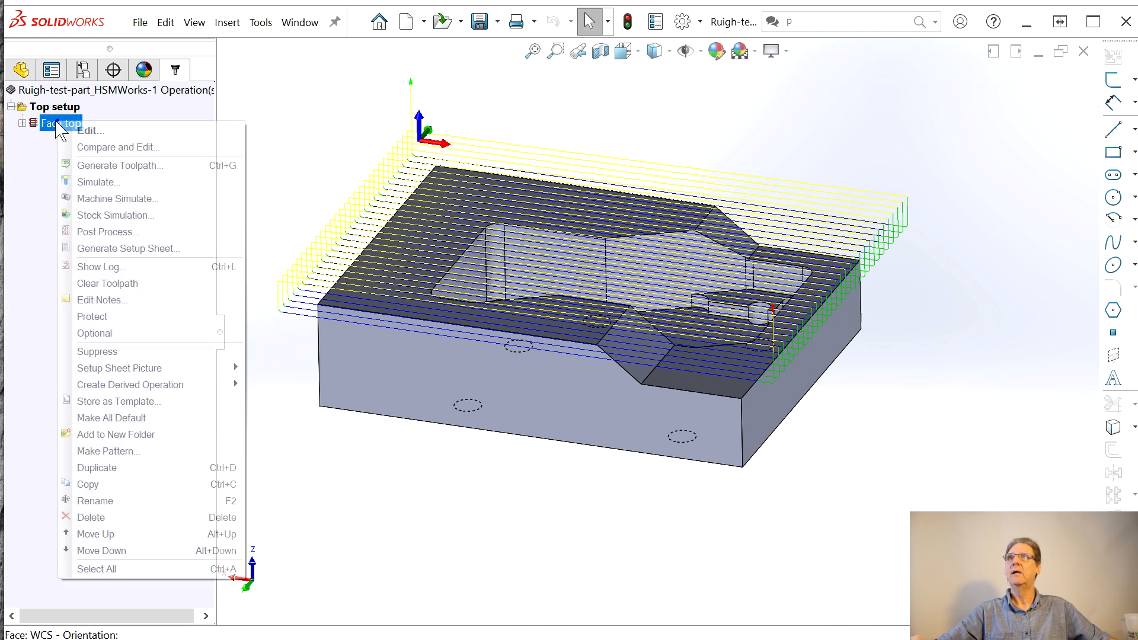
{"action": "left_click", "coordinate": [115, 216]}
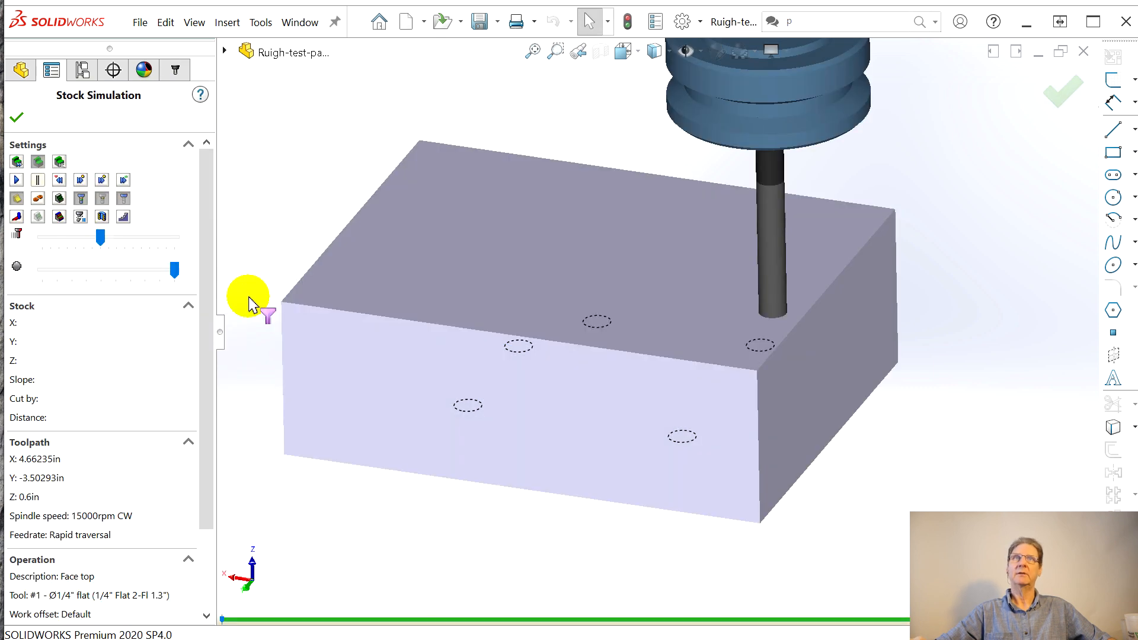
{"action": "mouse_move", "coordinate": [282, 358]}
{"action": "middle_mouse_down"}
{"action": "mouse_move", "coordinate": [266, 362]}
{"action": "mouse_move", "coordinate": [278, 359]}
{"action": "middle_mouse_up"}
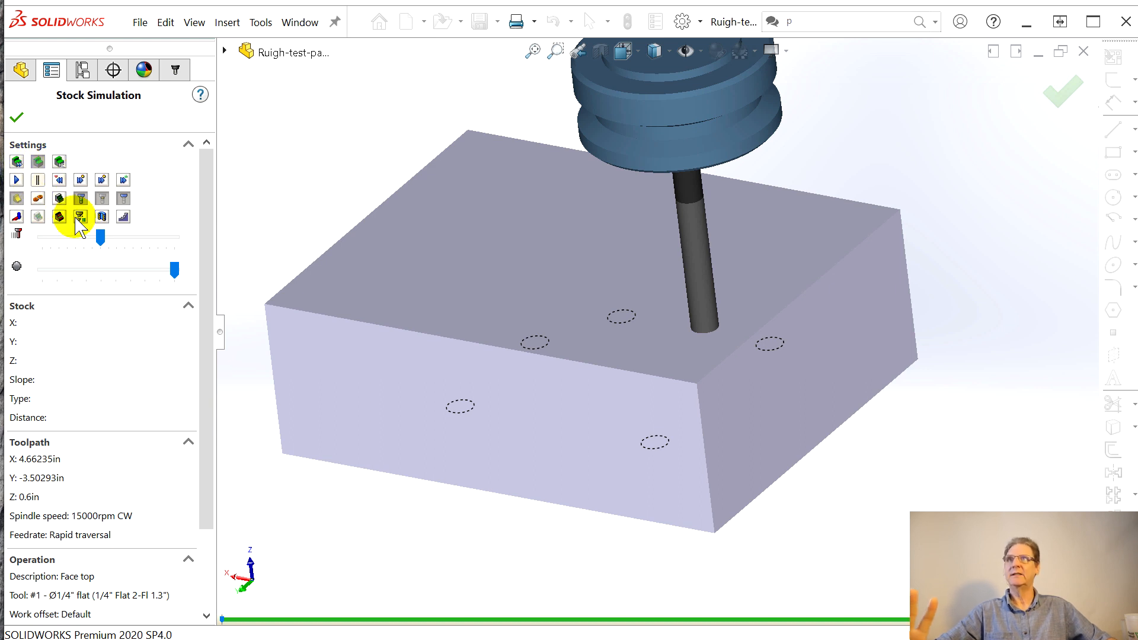
{"action": "left_click", "coordinate": [17, 181]}
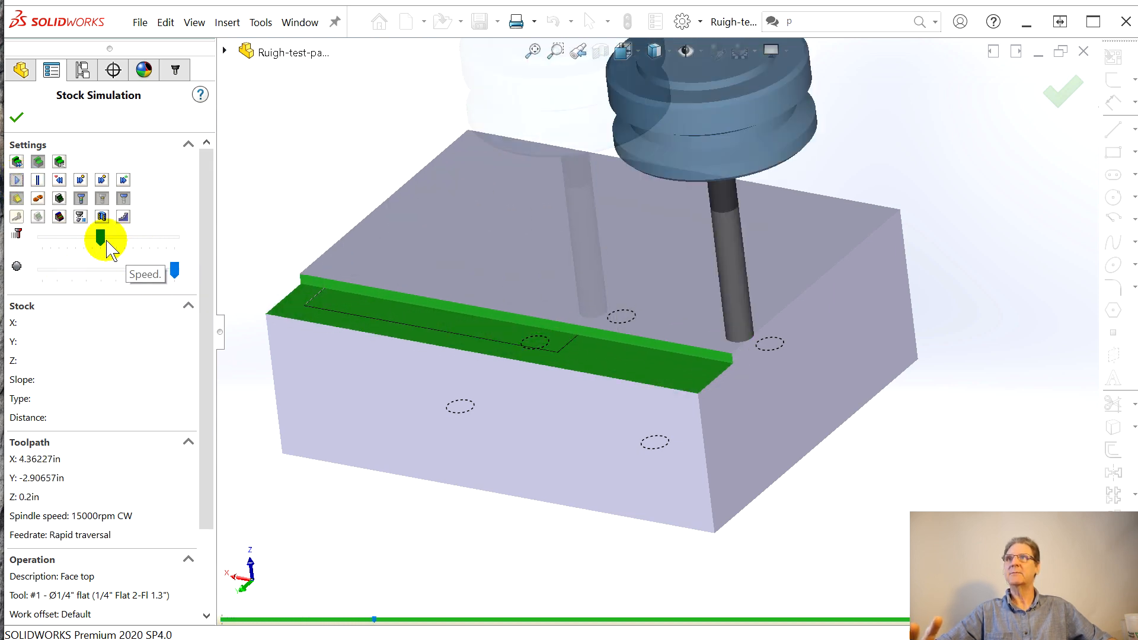
{"action": "left_click", "coordinate": [104, 238]}
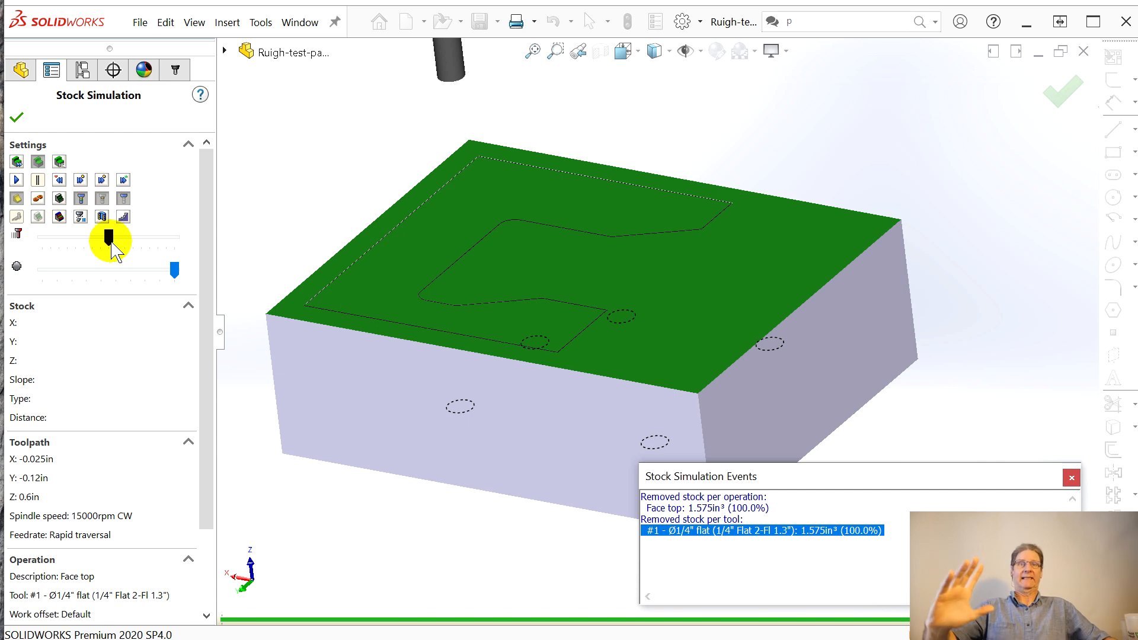
{"action": "left_click", "coordinate": [108, 238]}
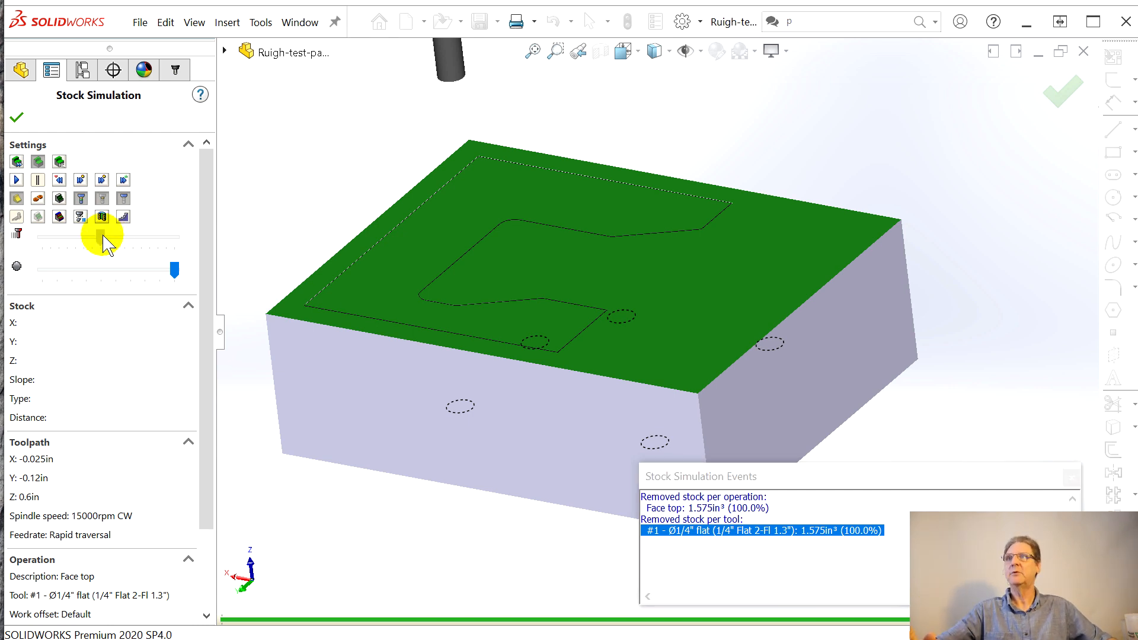
{"action": "left_click_drag", "start_coordinate": [103, 236], "coordinate": [104, 237]}
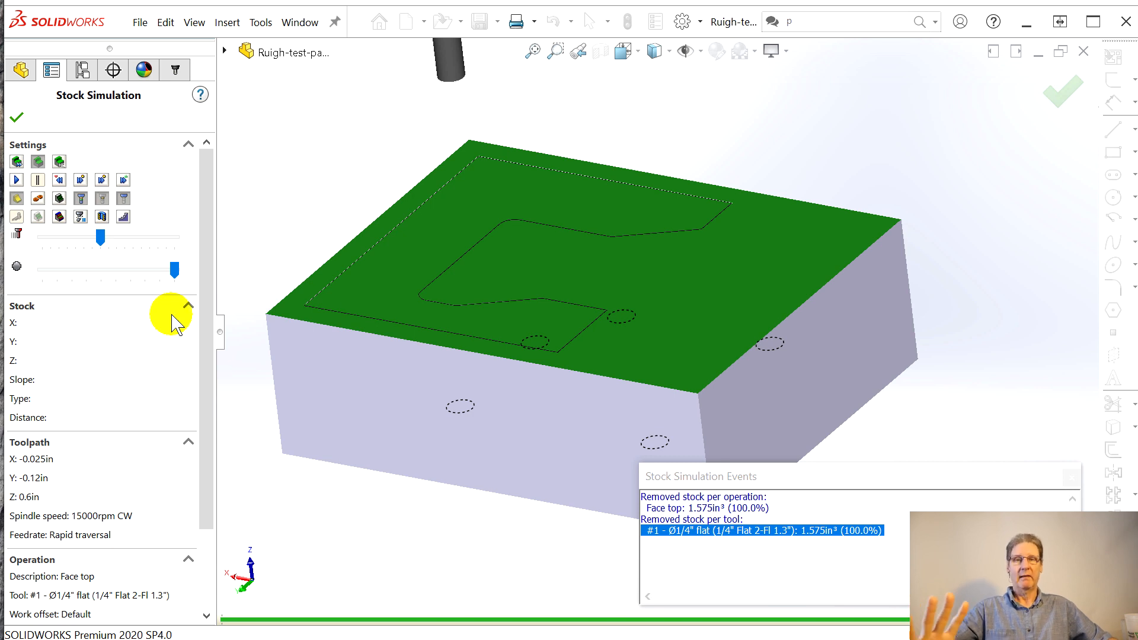
Turn on the color comparison of the simulated stock against the part and set the comparison tolerance to 0.001 in.
{"action": "left_click", "coordinate": [59, 217]}
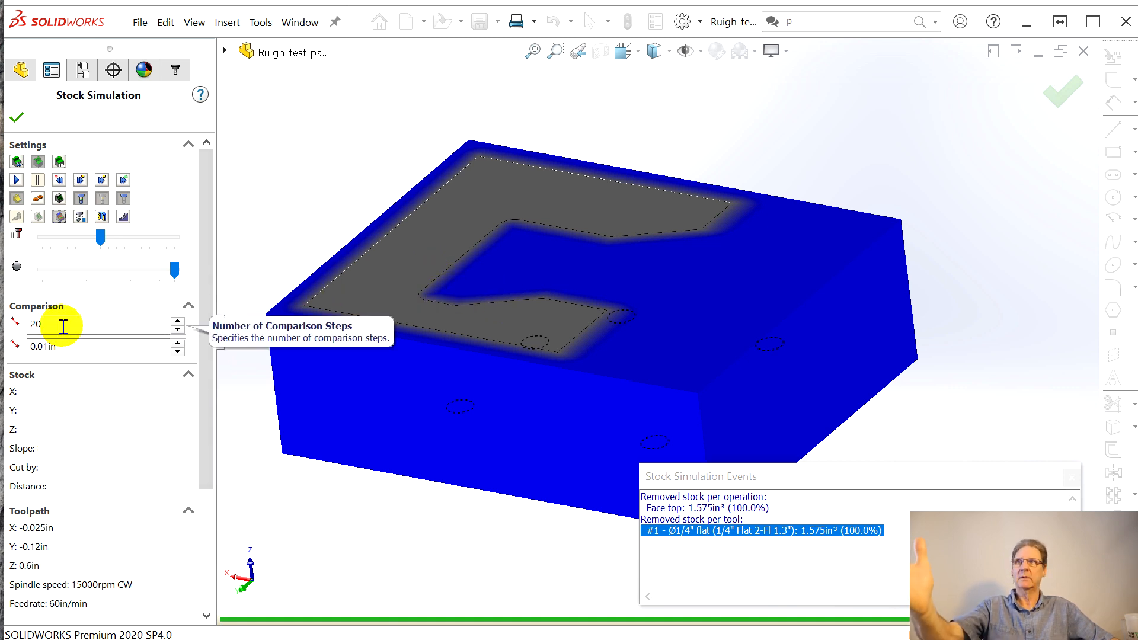
{"action": "left_click", "coordinate": [33, 349]}
{"action": "left_click", "coordinate": [42, 346]}
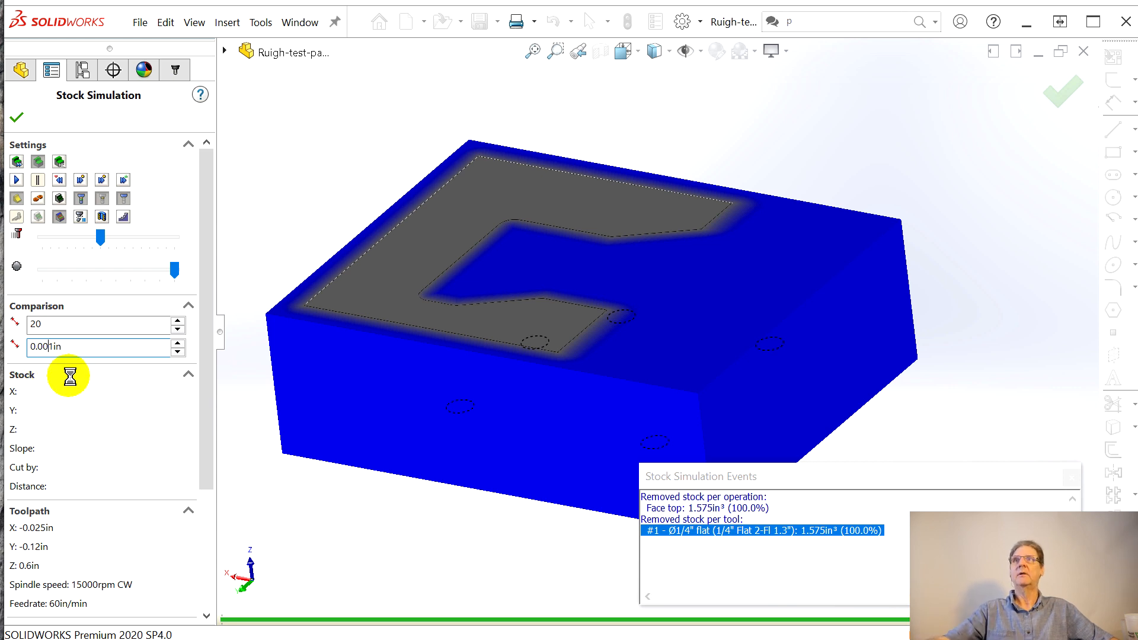
{"action": "type", "text": "0"}
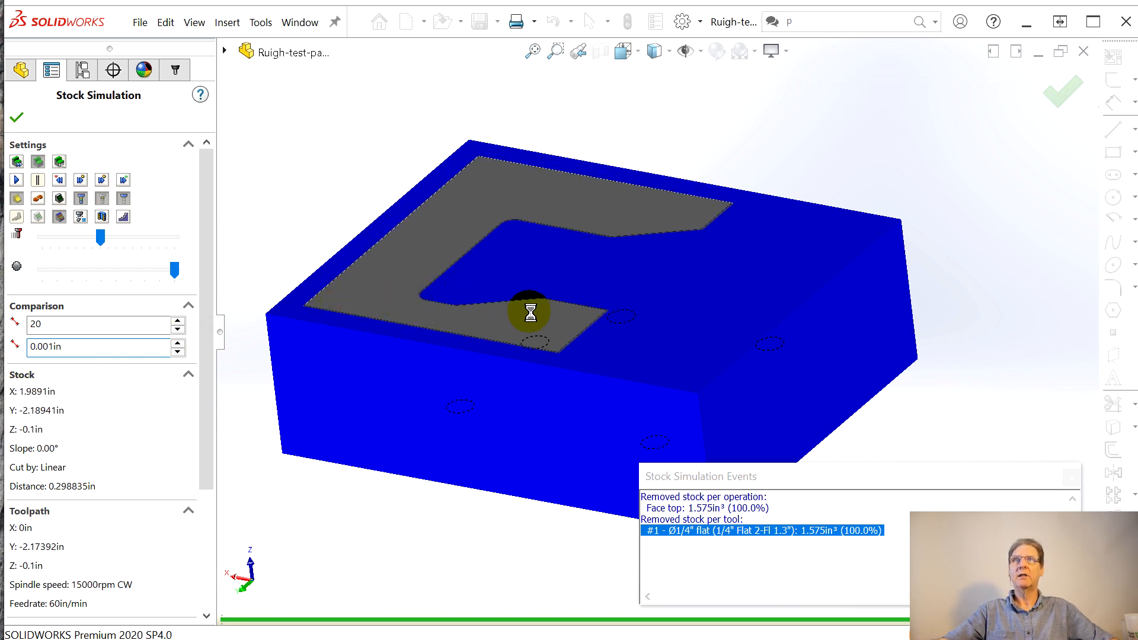
Examine the comparison colors on the faced top and around the pocket outline, then close the stock simulation.
{"action": "scroll", "coordinate": [530, 317], "scroll_direction": "down", "scroll_amount": 2}
{"action": "scroll", "coordinate": [533, 347], "scroll_direction": "down", "scroll_amount": 2}
{"action": "scroll", "coordinate": [674, 395], "scroll_direction": "down", "scroll_amount": 1}
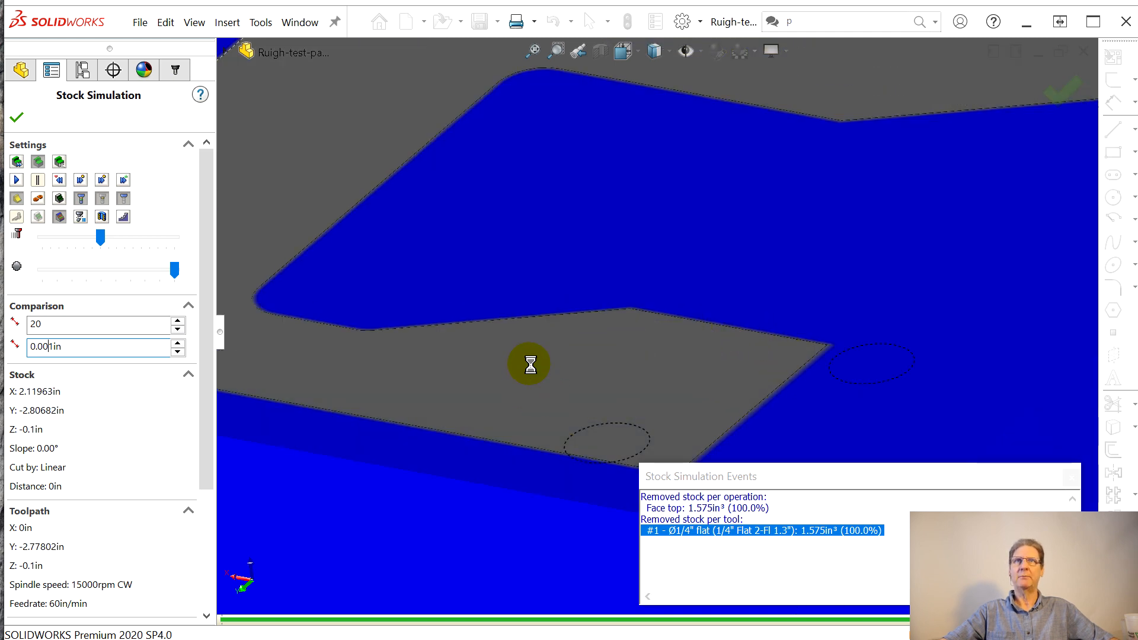
{"action": "scroll", "coordinate": [530, 364], "scroll_direction": "up", "scroll_amount": 4}
{"action": "mouse_move", "coordinate": [606, 380]}
{"action": "middle_mouse_down"}
{"action": "mouse_move", "coordinate": [605, 414]}
{"action": "mouse_move", "coordinate": [620, 376]}
{"action": "middle_mouse_up"}
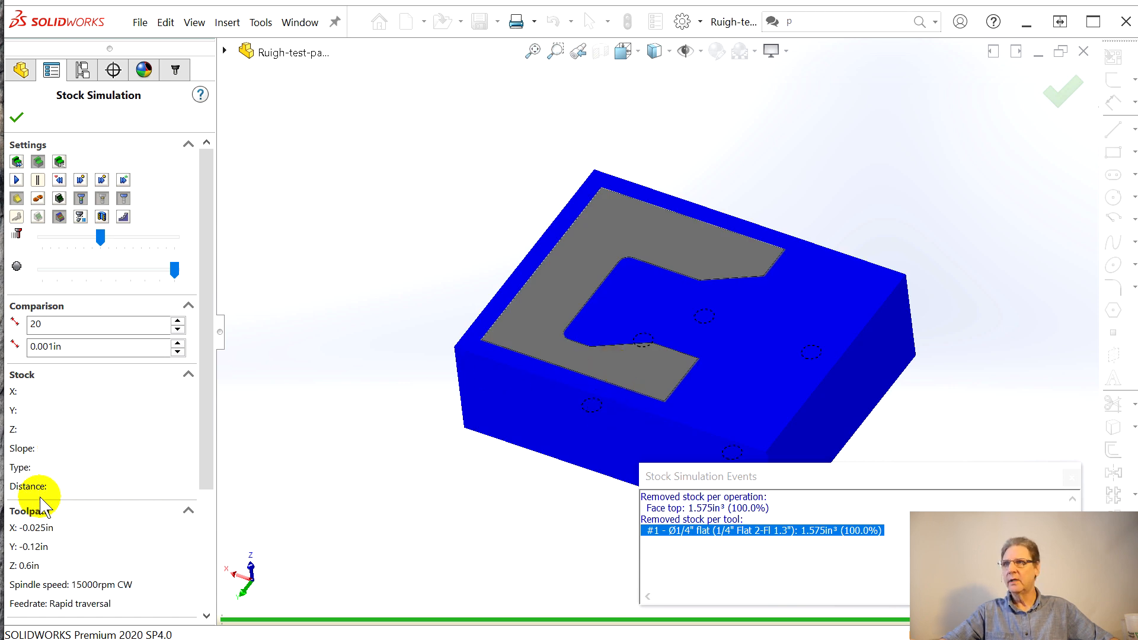
{"action": "mouse_move", "coordinate": [743, 385]}
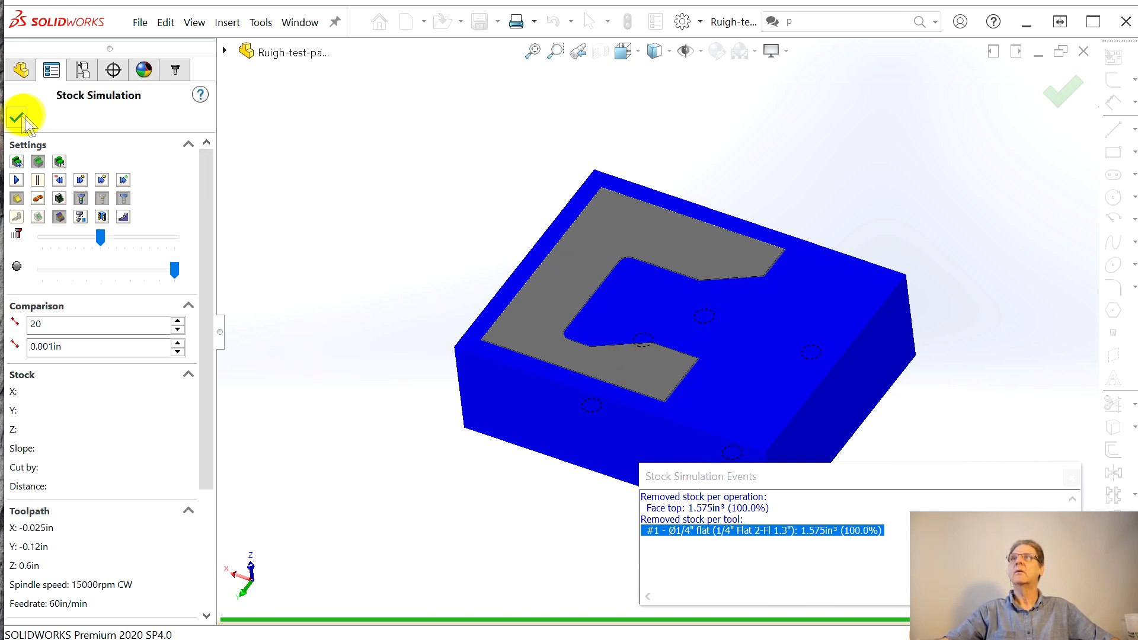
{"action": "left_click", "coordinate": [17, 118]}
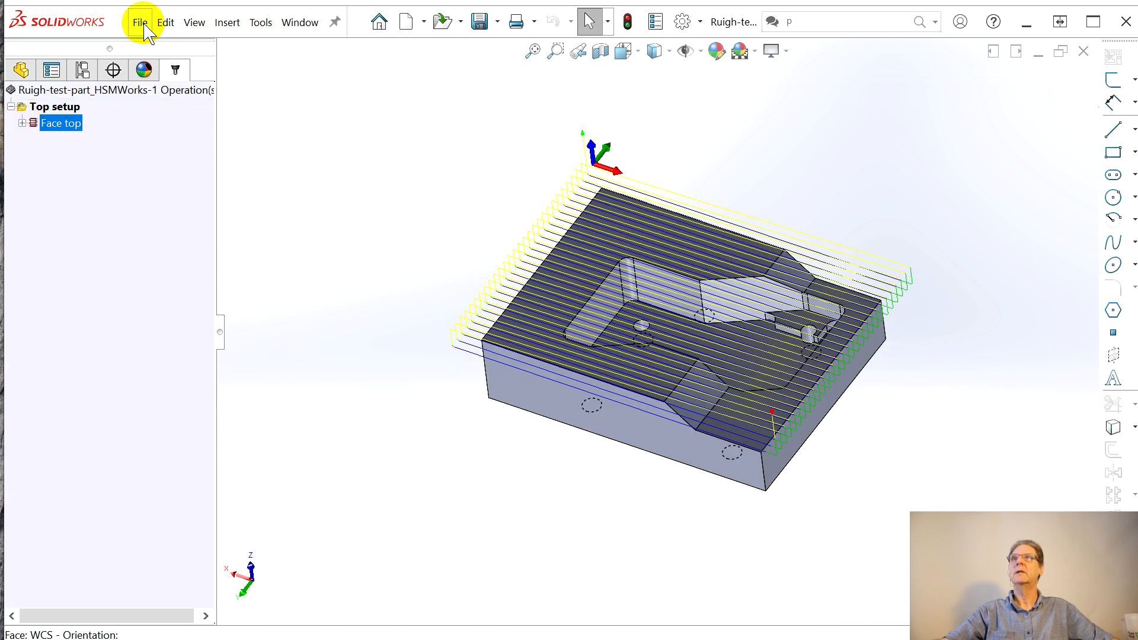
Set the document's basic length units to four decimal places (.1234) in the document properties.
{"action": "left_click", "coordinate": [259, 24]}
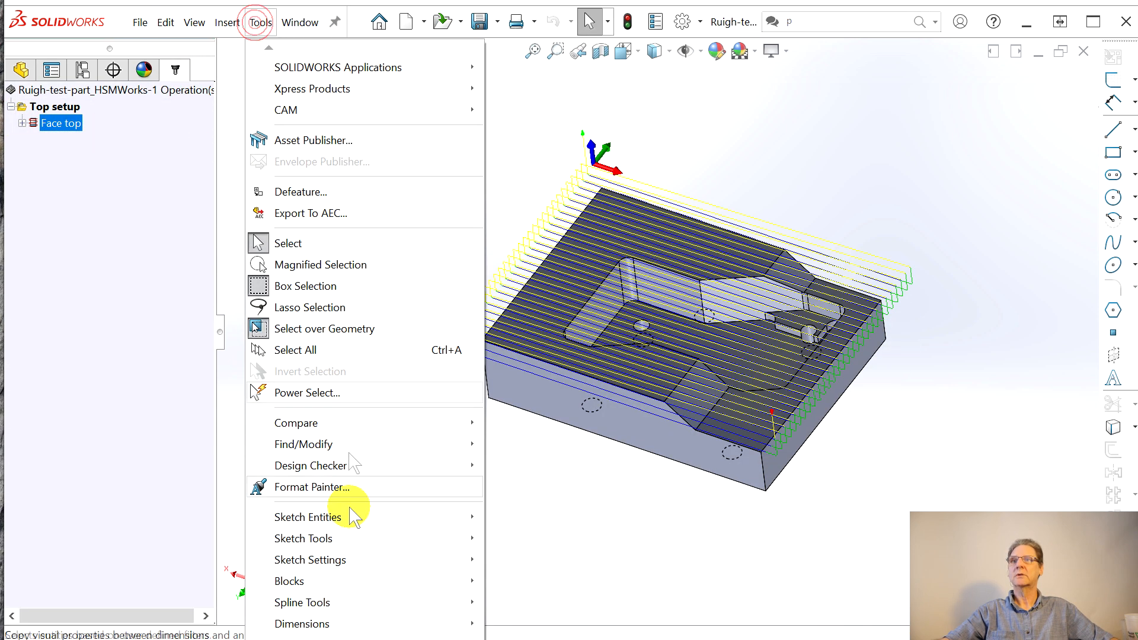
{"action": "mouse_move", "coordinate": [366, 639]}
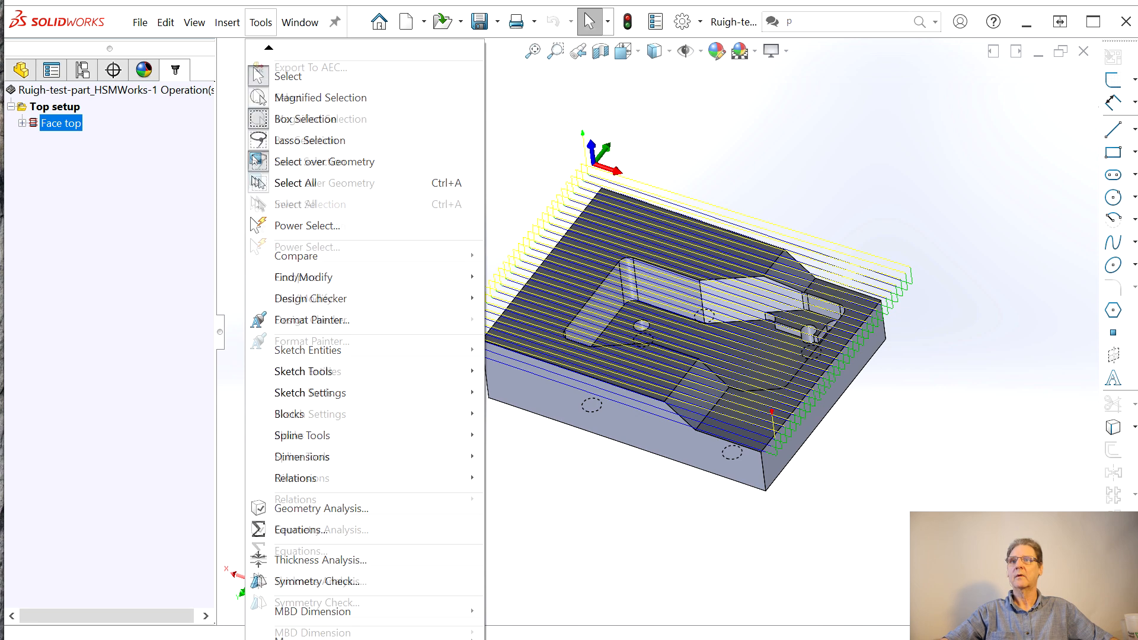
{"action": "left_click", "coordinate": [292, 630]}
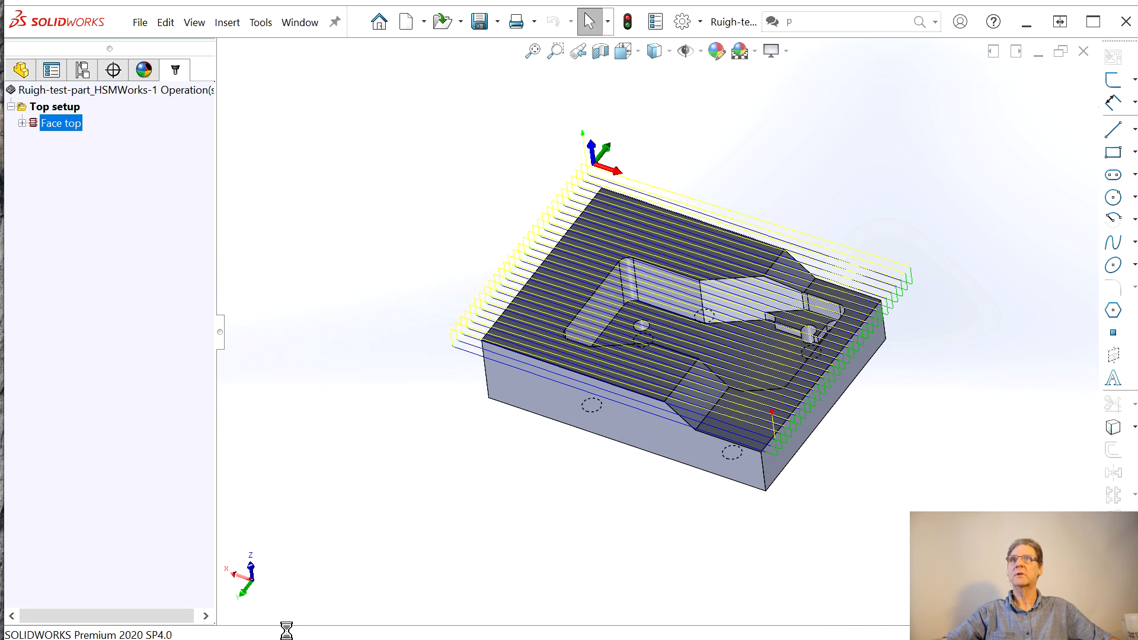
{"action": "left_click", "coordinate": [318, 72]}
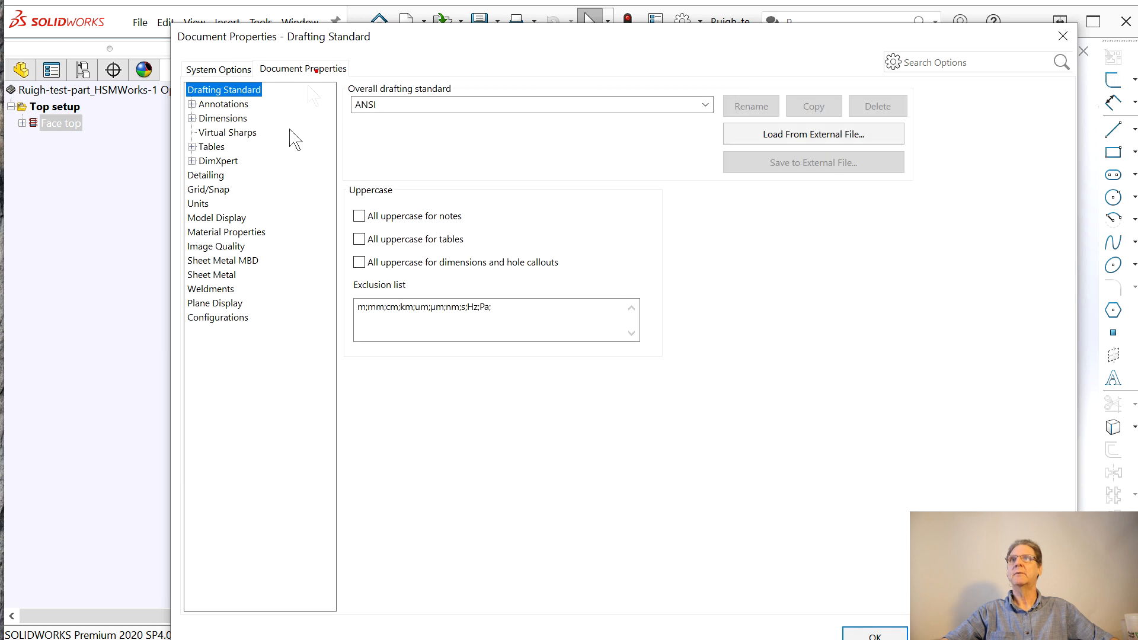
{"action": "left_click", "coordinate": [203, 203]}
{"action": "left_click", "coordinate": [623, 275]}
{"action": "left_click", "coordinate": [652, 268]}
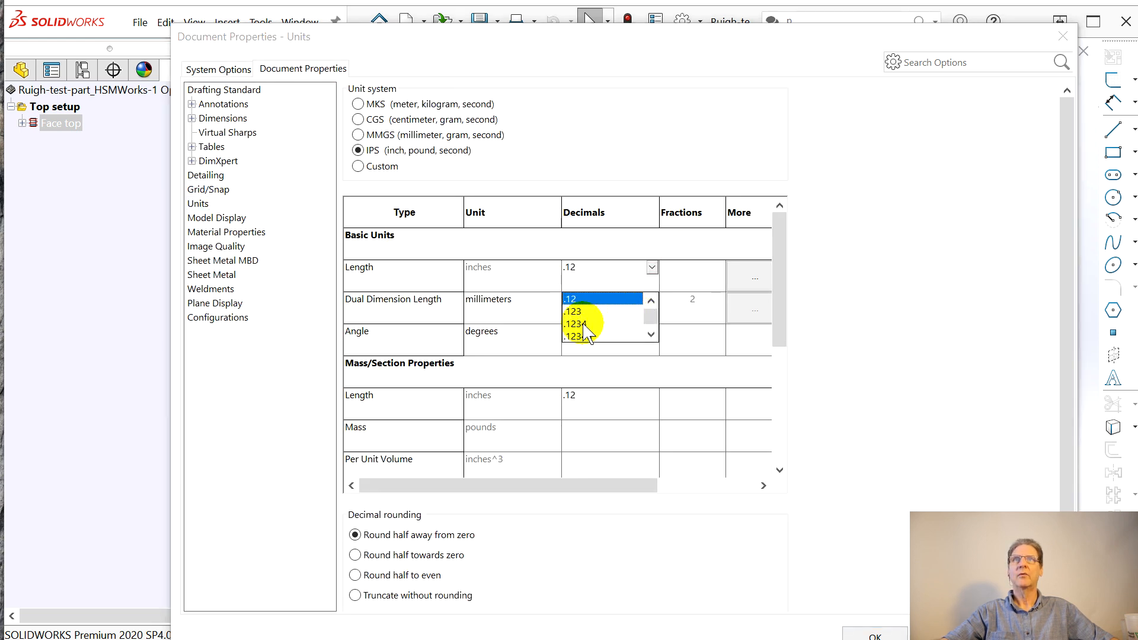
{"action": "left_click", "coordinate": [629, 323]}
{"action": "left_click", "coordinate": [875, 636]}
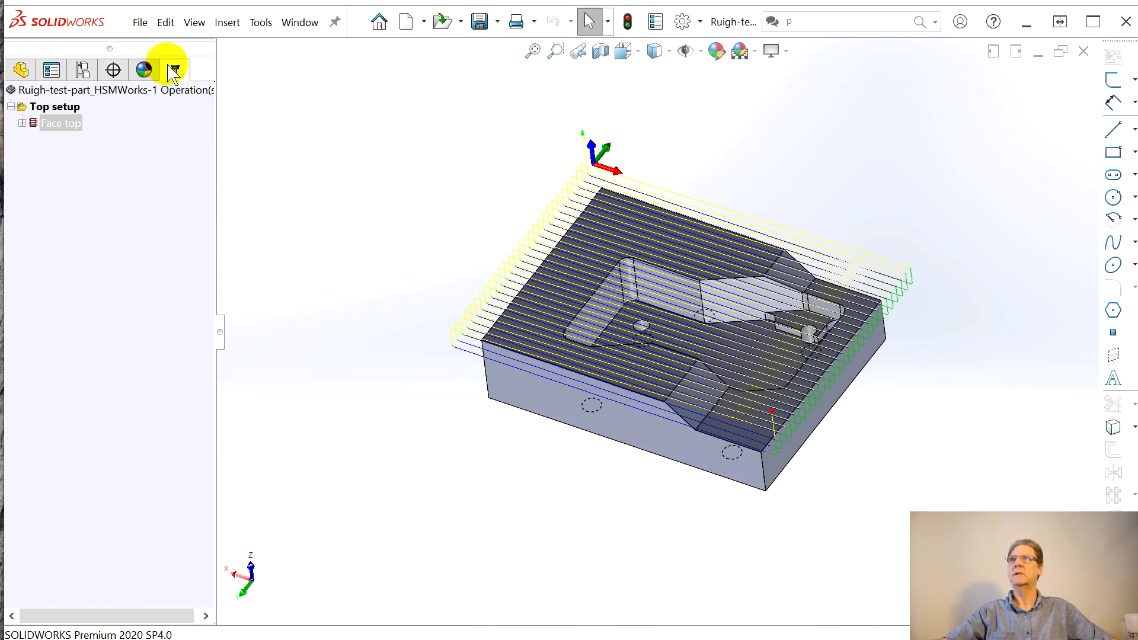
{"action": "left_click", "coordinate": [43, 124]}
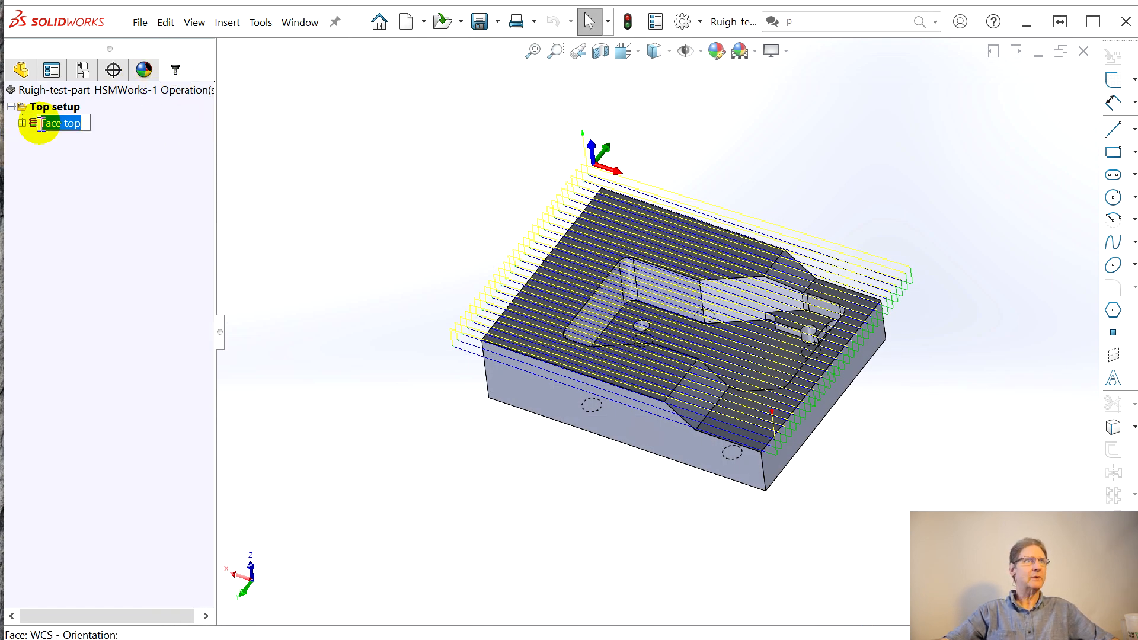
{"action": "right_click", "coordinate": [40, 124]}
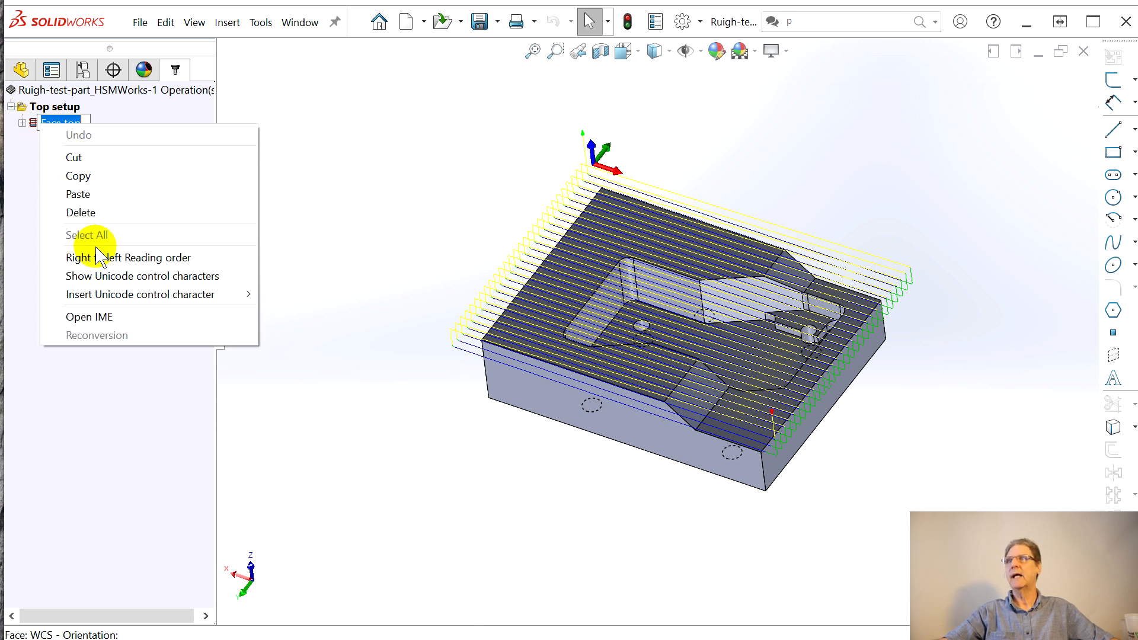
{"action": "left_click", "coordinate": [165, 119]}
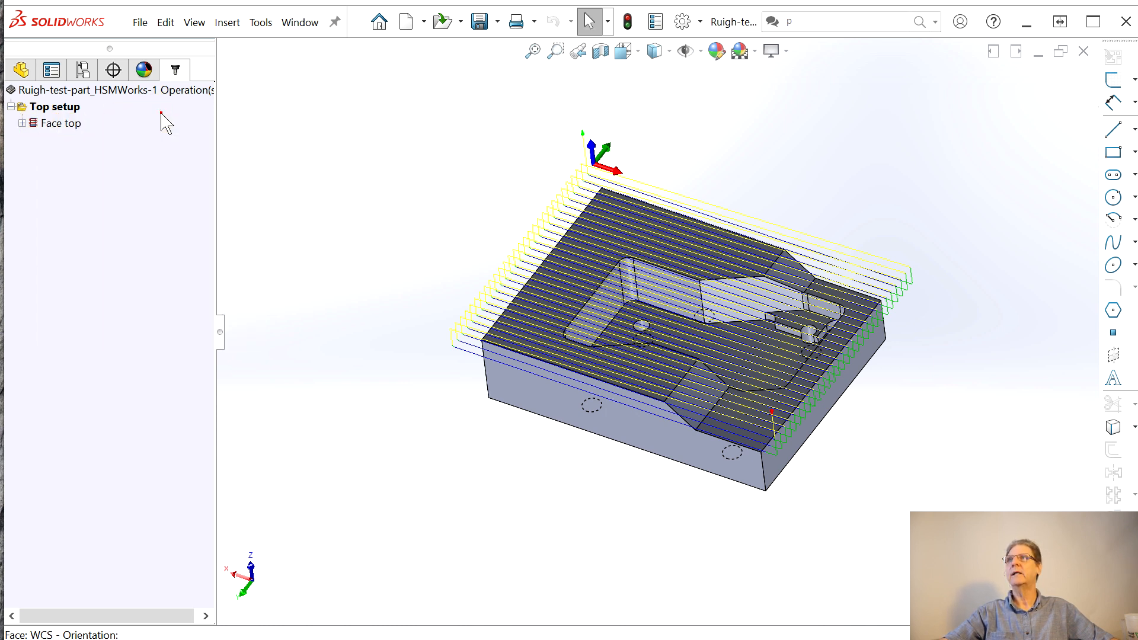
{"action": "right_click", "coordinate": [70, 93]}
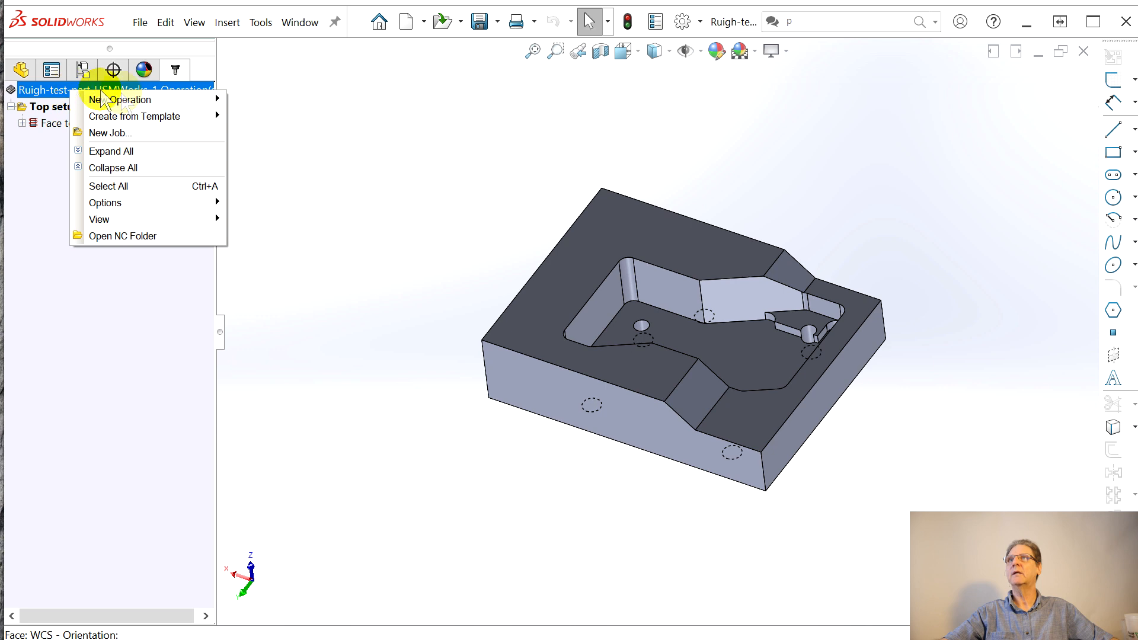
{"action": "mouse_move", "coordinate": [220, 105]}
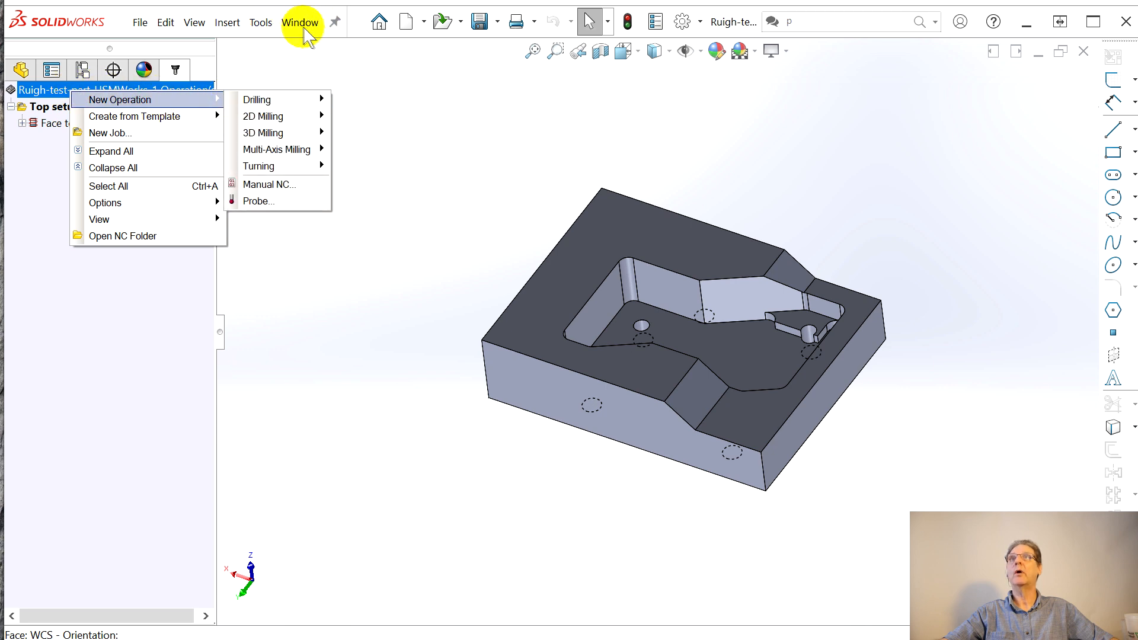
{"action": "left_click", "coordinate": [294, 47]}
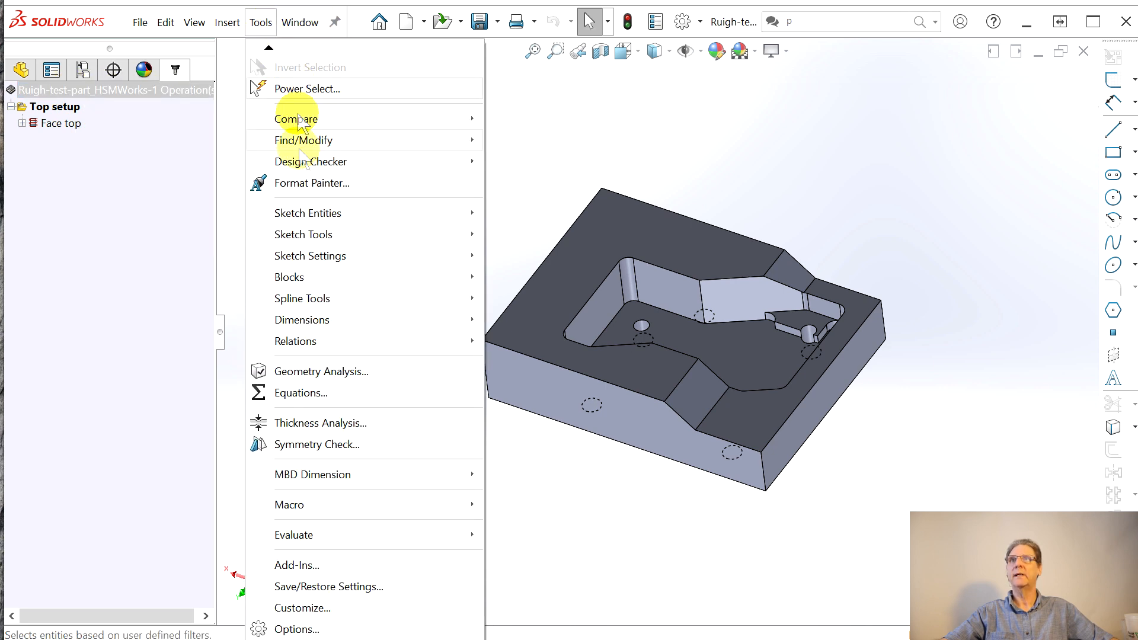
{"action": "mouse_move", "coordinate": [268, 46]}
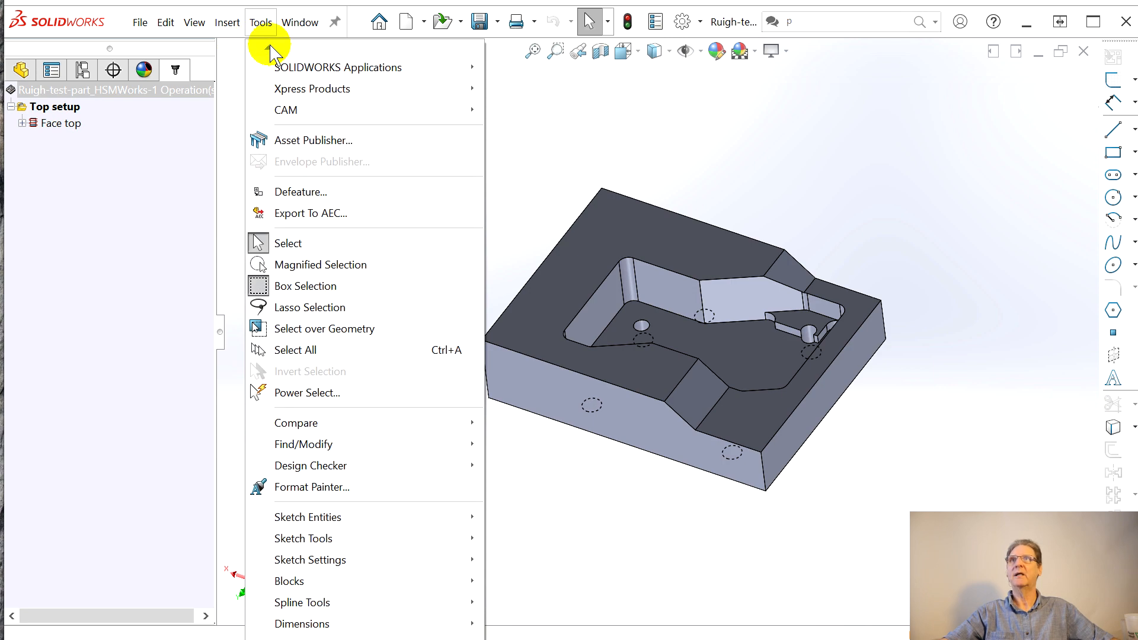
{"action": "mouse_move", "coordinate": [287, 112]}
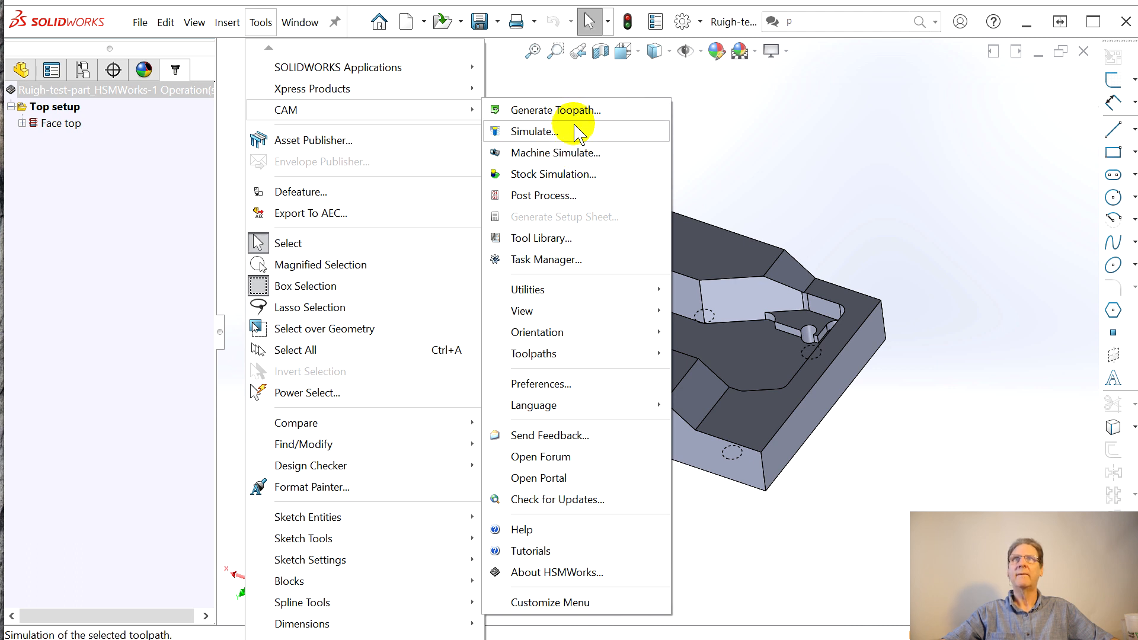
{"action": "mouse_move", "coordinate": [553, 297]}
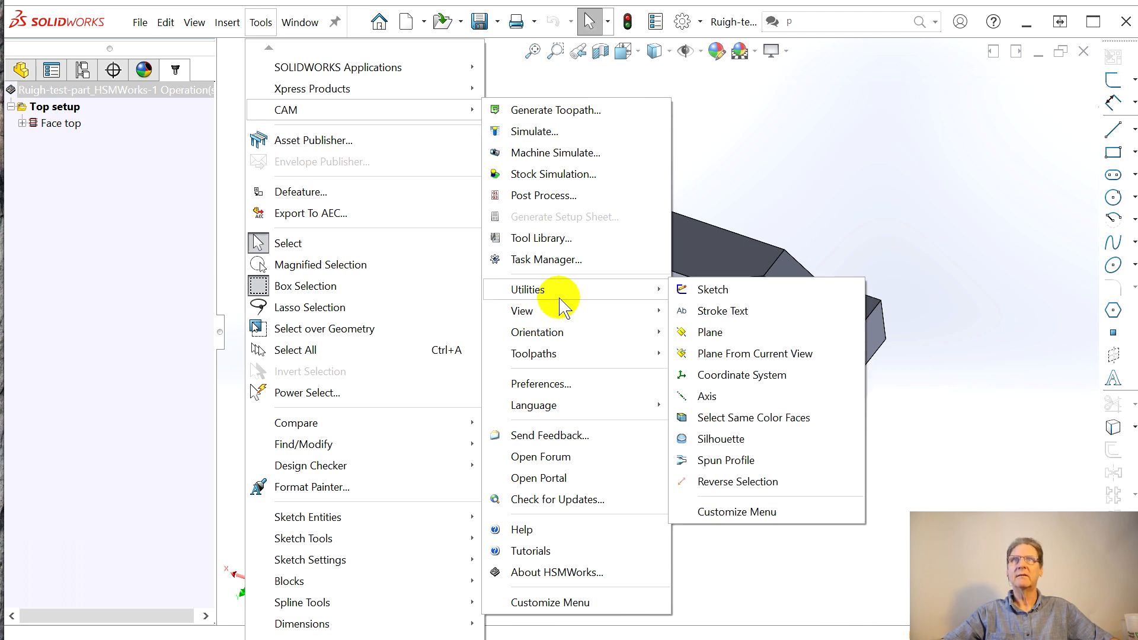
{"action": "mouse_move", "coordinate": [575, 351]}
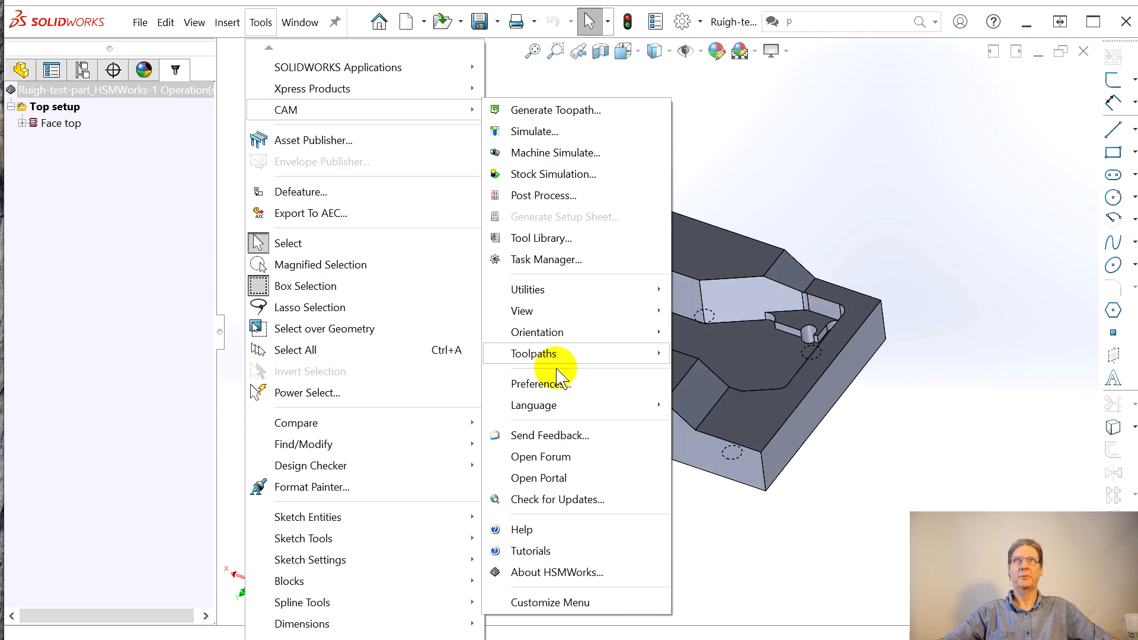
{"action": "mouse_move", "coordinate": [637, 354]}
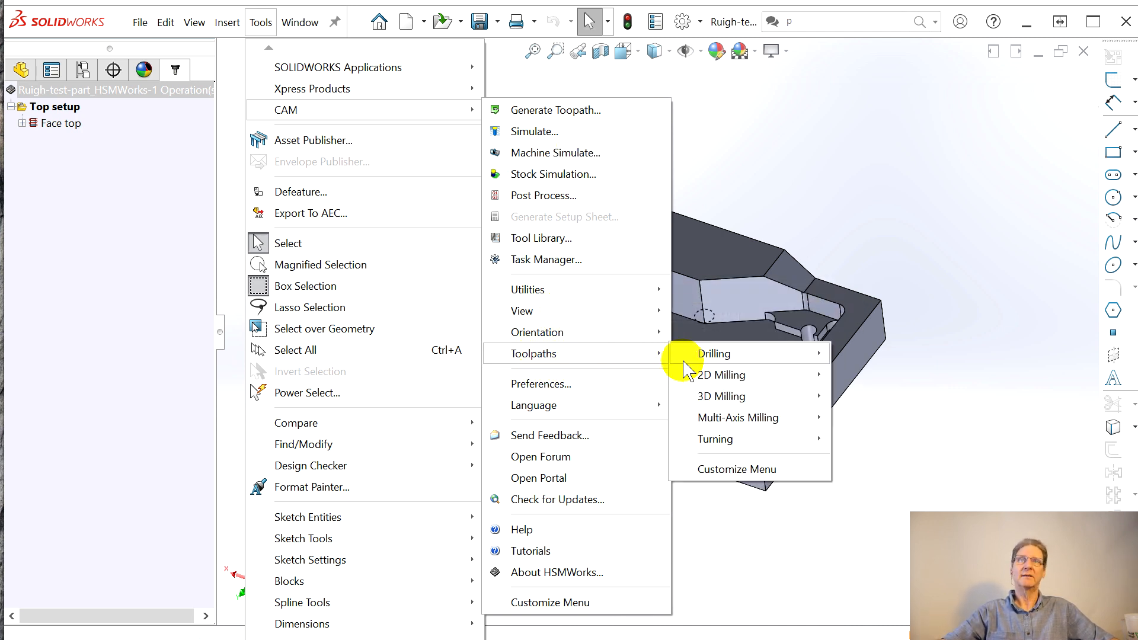
{"action": "mouse_move", "coordinate": [686, 360]}
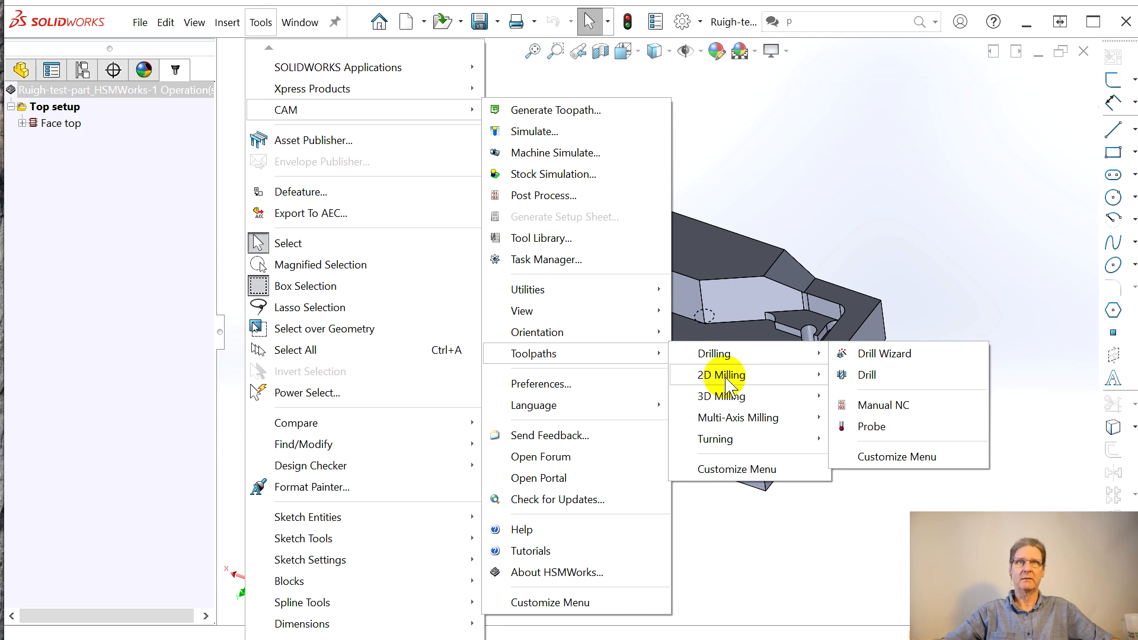
{"action": "mouse_move", "coordinate": [728, 381]}
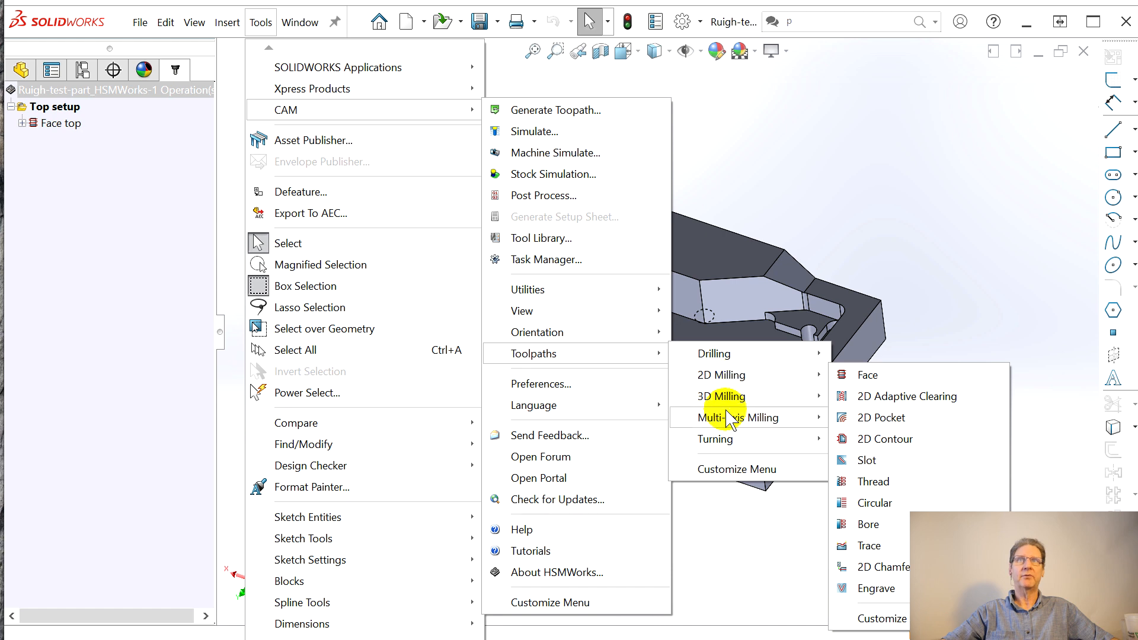
{"action": "left_click", "coordinate": [780, 144]}
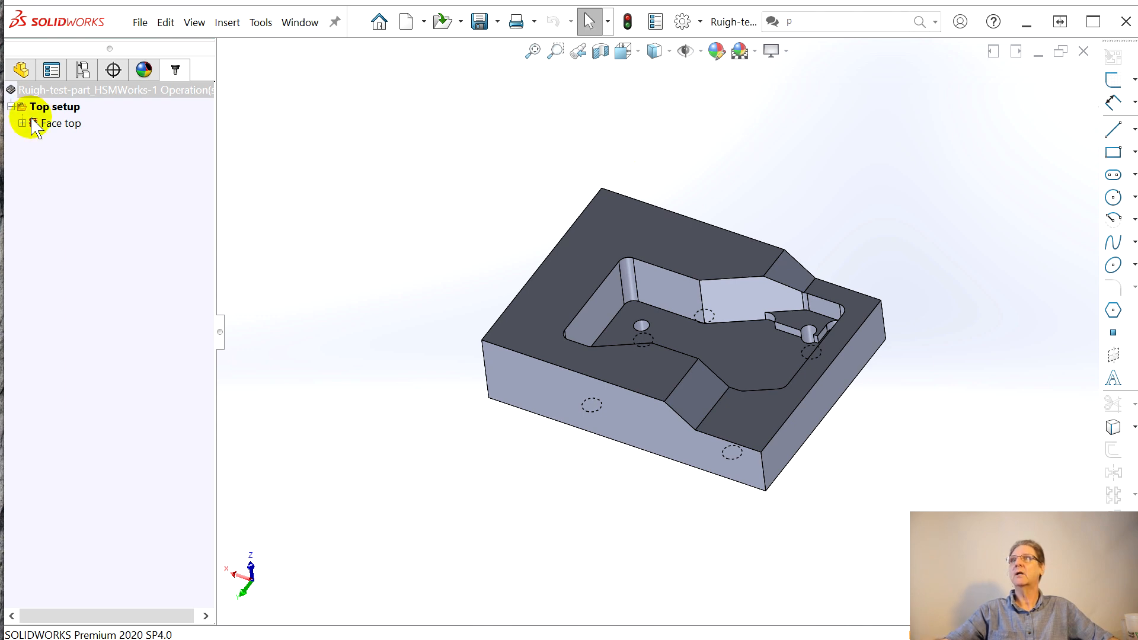
{"action": "right_click", "coordinate": [42, 107]}
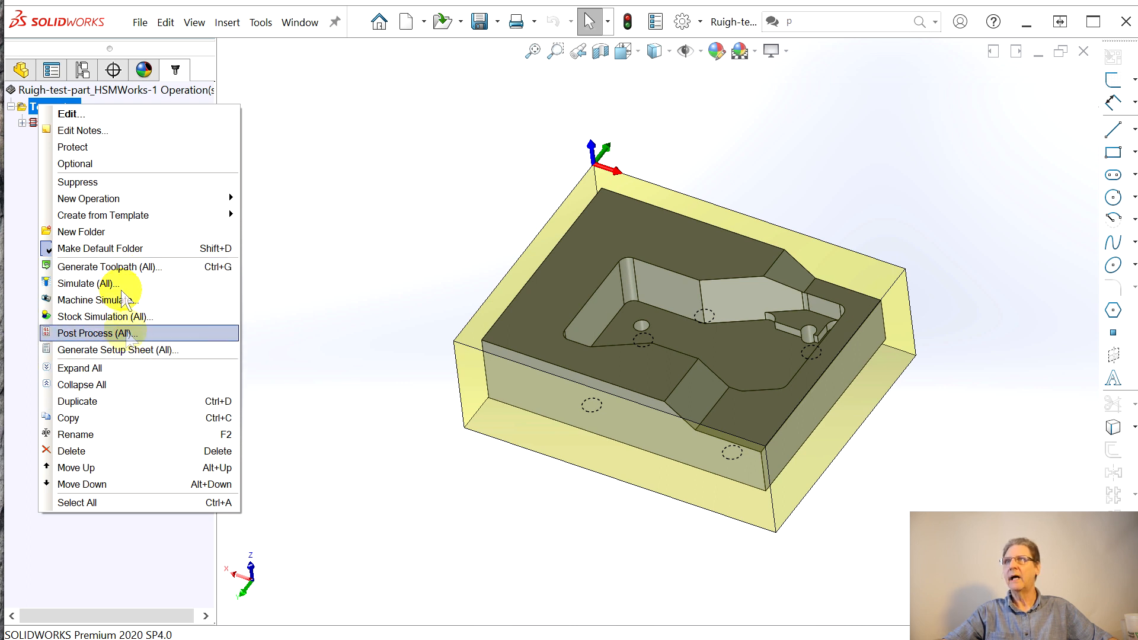
Add a new 2D Pocket milling operation and go to its geometry selection.
{"action": "right_click", "coordinate": [80, 90]}
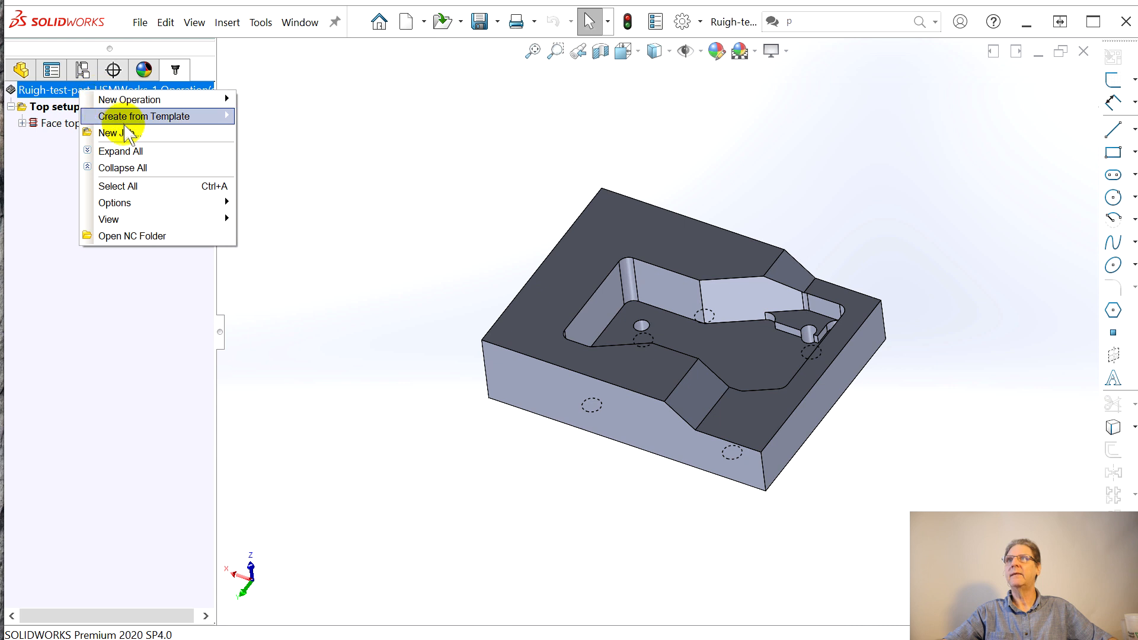
{"action": "mouse_move", "coordinate": [220, 101]}
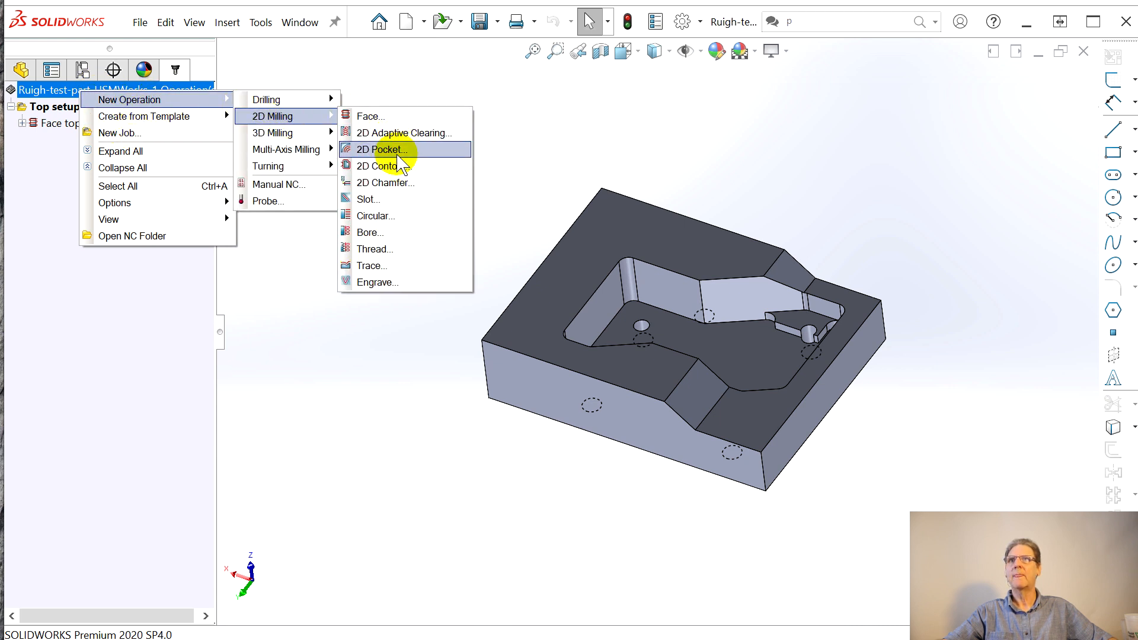
{"action": "left_click", "coordinate": [391, 153]}
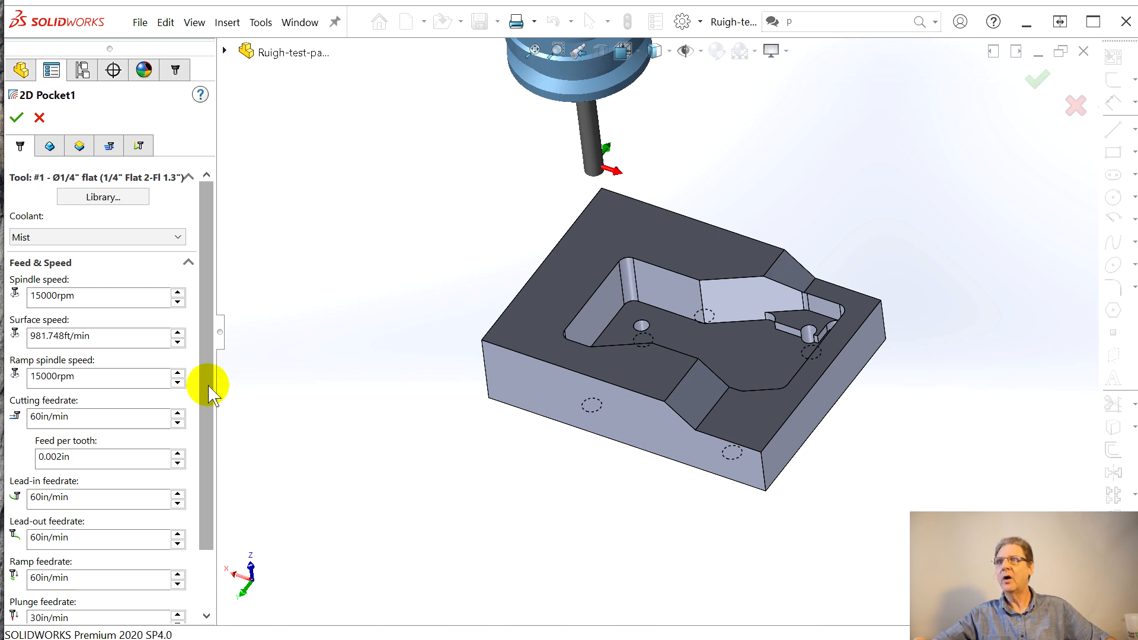
{"action": "scroll", "coordinate": [208, 385], "scroll_direction": "down", "scroll_amount": 2}
{"action": "scroll", "coordinate": [216, 419], "scroll_direction": "up", "scroll_amount": 2}
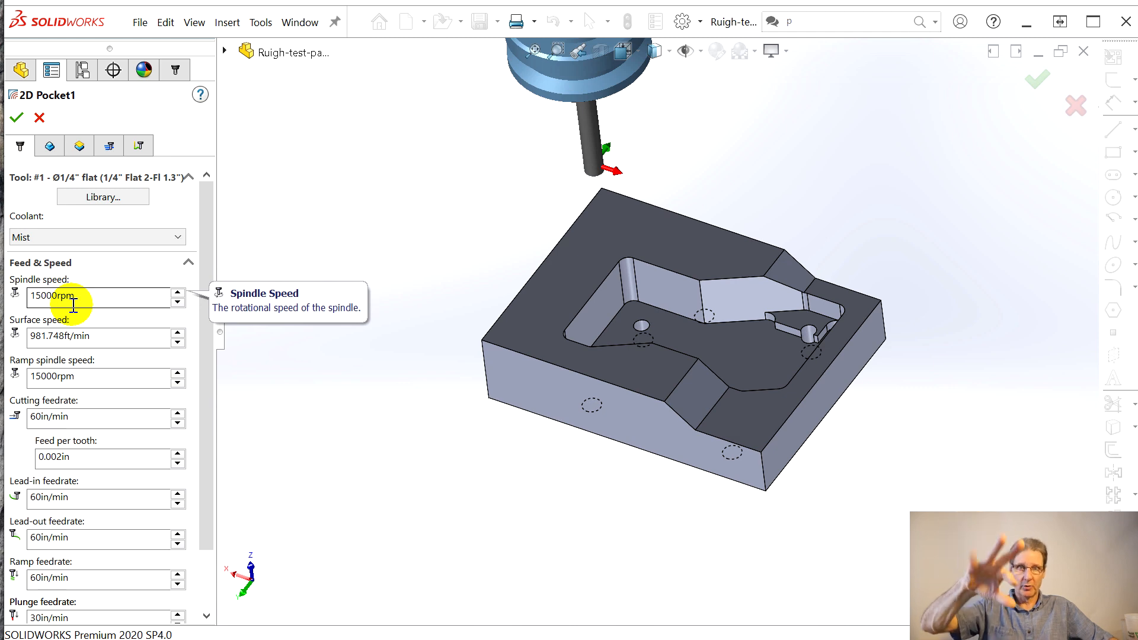
{"action": "left_click", "coordinate": [50, 146]}
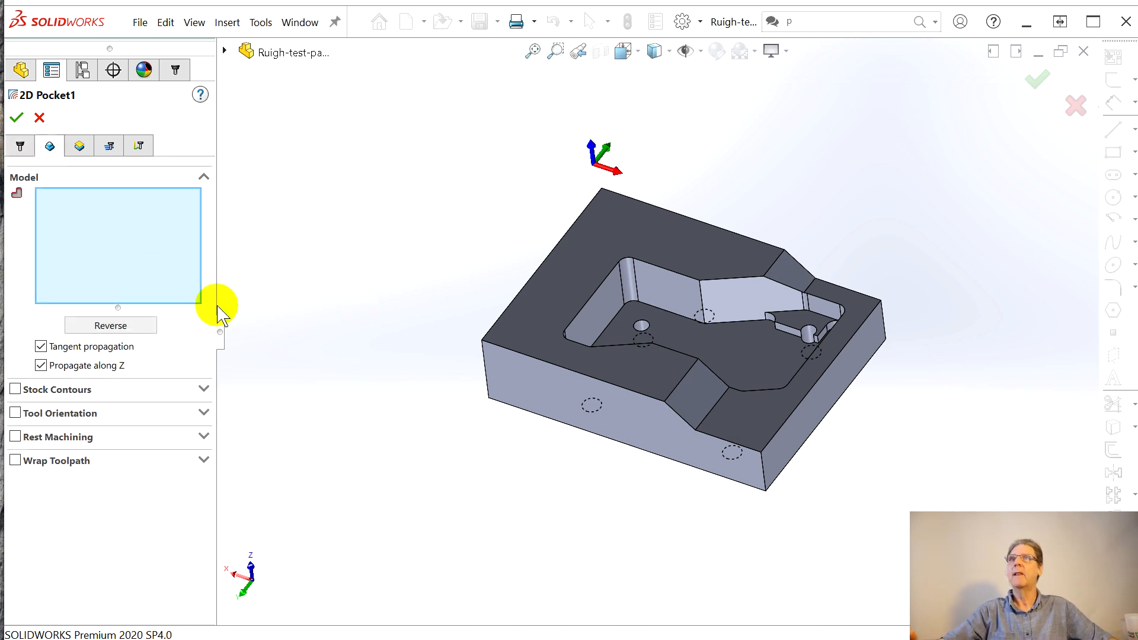
Try selecting the pocket's upper outline from tangent edge chains at both ends plus the side edges between them, then clear the selection.
{"action": "middle_click_drag", "start_coordinate": [706, 457], "coordinate": [694, 501]}
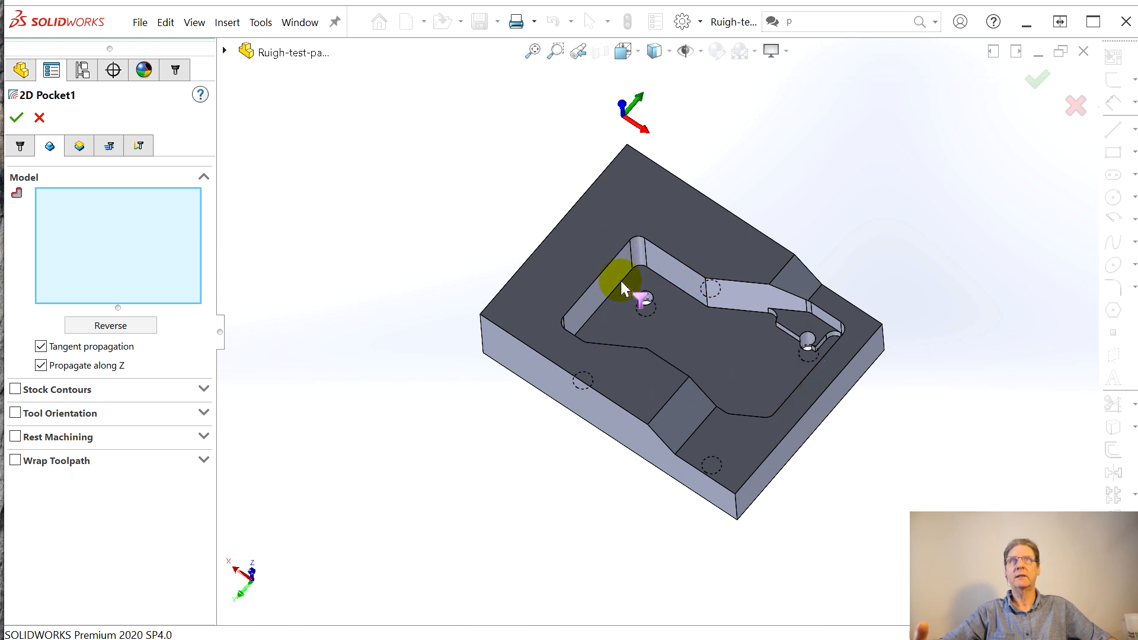
{"action": "mouse_move", "coordinate": [626, 328]}
{"action": "middle_mouse_down"}
{"action": "mouse_move", "coordinate": [617, 300]}
{"action": "mouse_move", "coordinate": [557, 363]}
{"action": "mouse_move", "coordinate": [628, 363]}
{"action": "mouse_move", "coordinate": [620, 327]}
{"action": "middle_mouse_up"}
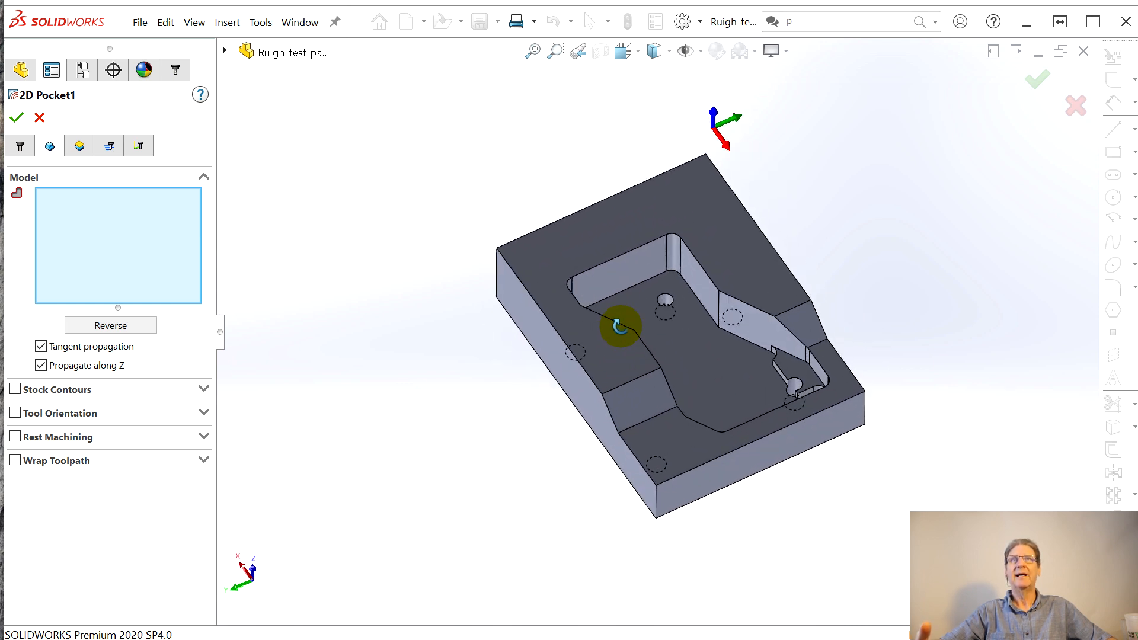
{"action": "right_click", "coordinate": [620, 262]}
{"action": "left_click", "coordinate": [702, 444]}
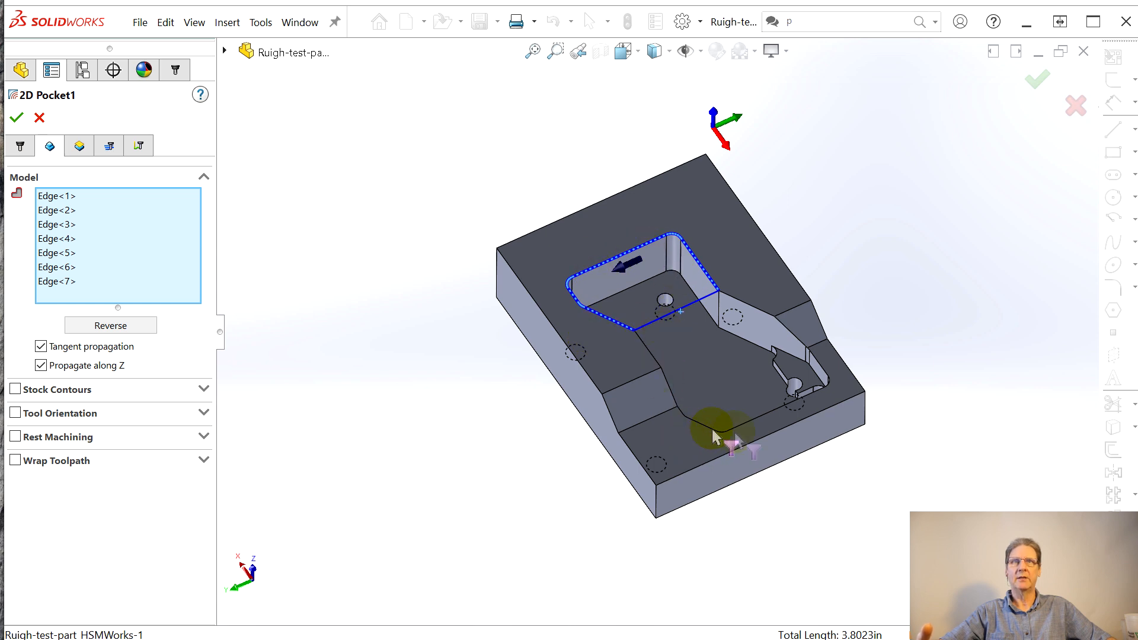
{"action": "scroll", "coordinate": [847, 450], "scroll_direction": "down", "scroll_amount": 2}
{"action": "mouse_move", "coordinate": [846, 450]}
{"action": "middle_mouse_down"}
{"action": "mouse_move", "coordinate": [819, 424]}
{"action": "mouse_move", "coordinate": [857, 402]}
{"action": "mouse_move", "coordinate": [851, 450]}
{"action": "middle_mouse_up"}
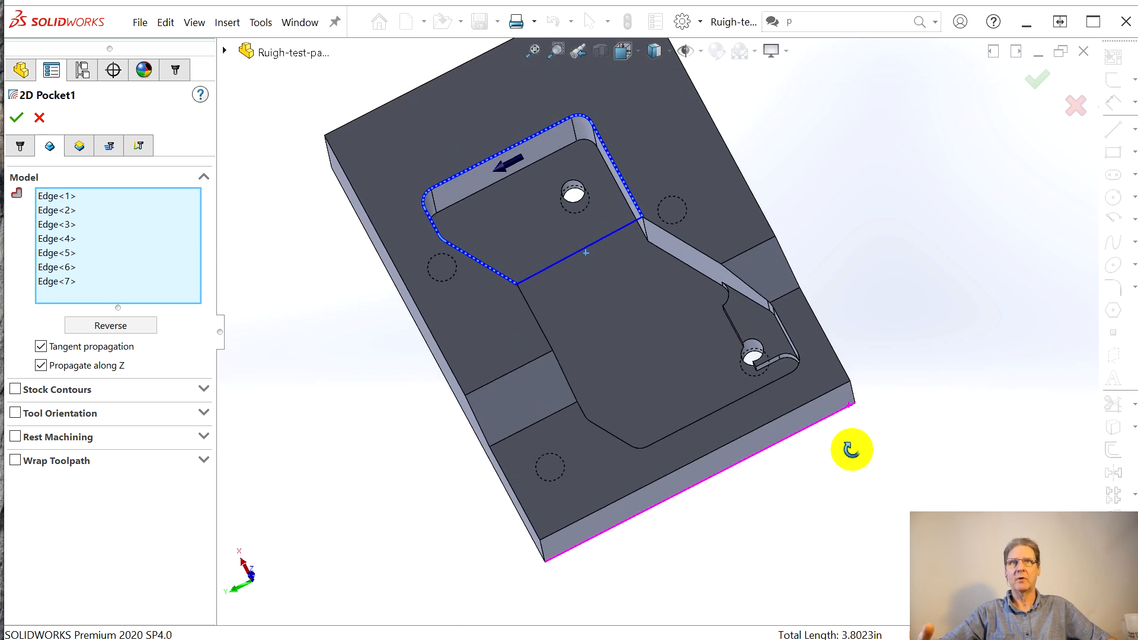
{"action": "right_click", "coordinate": [722, 420]}
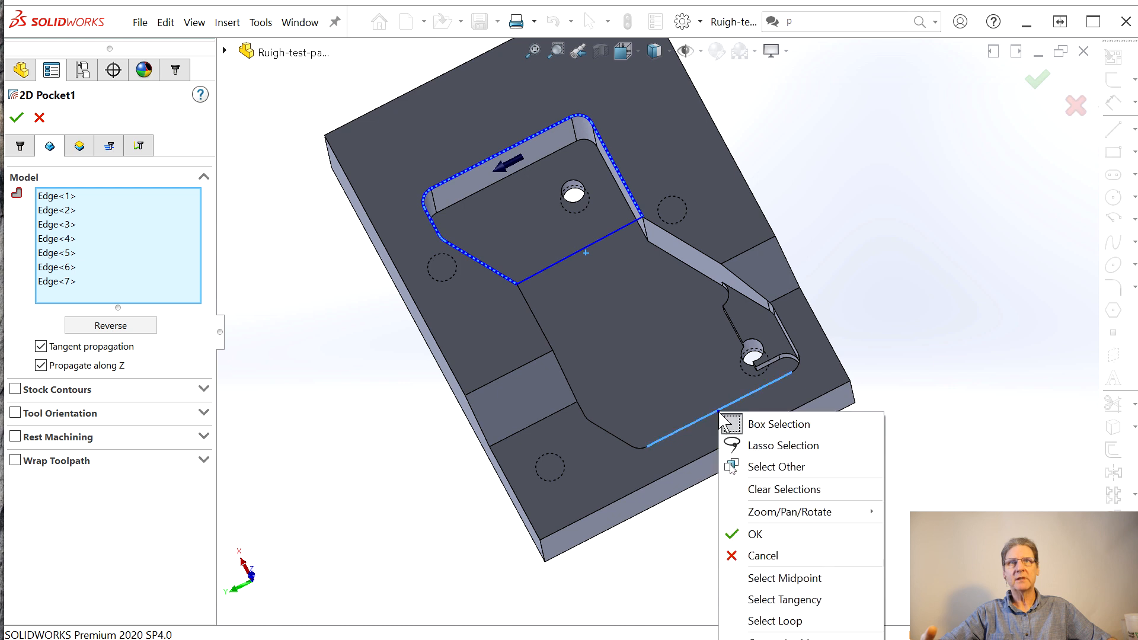
{"action": "left_click", "coordinate": [796, 600]}
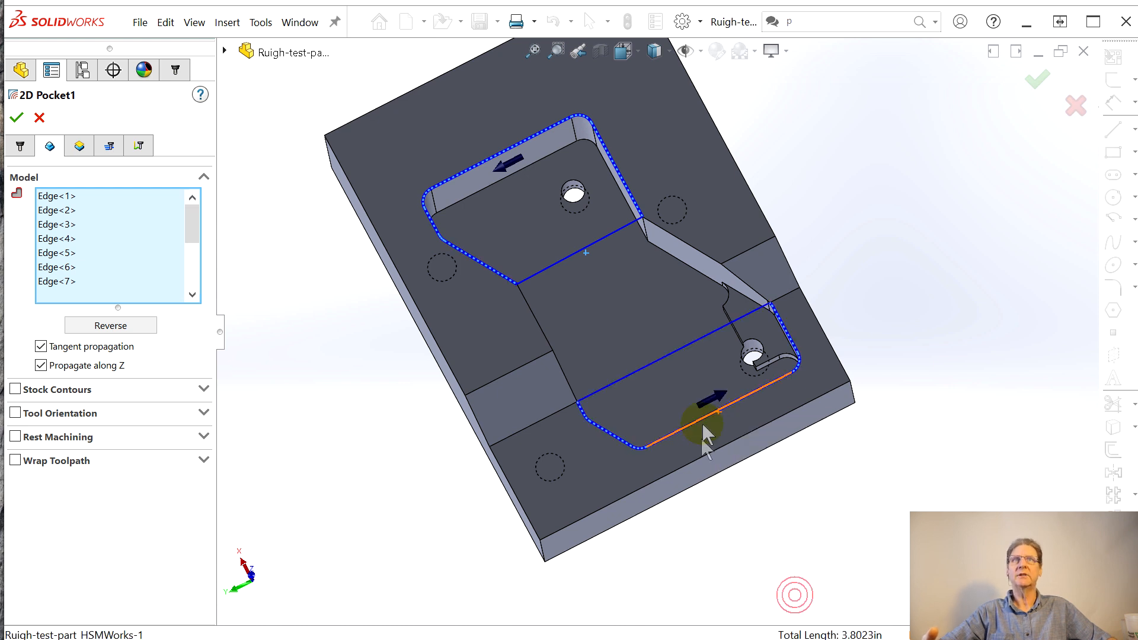
{"action": "left_click", "coordinate": [529, 310]}
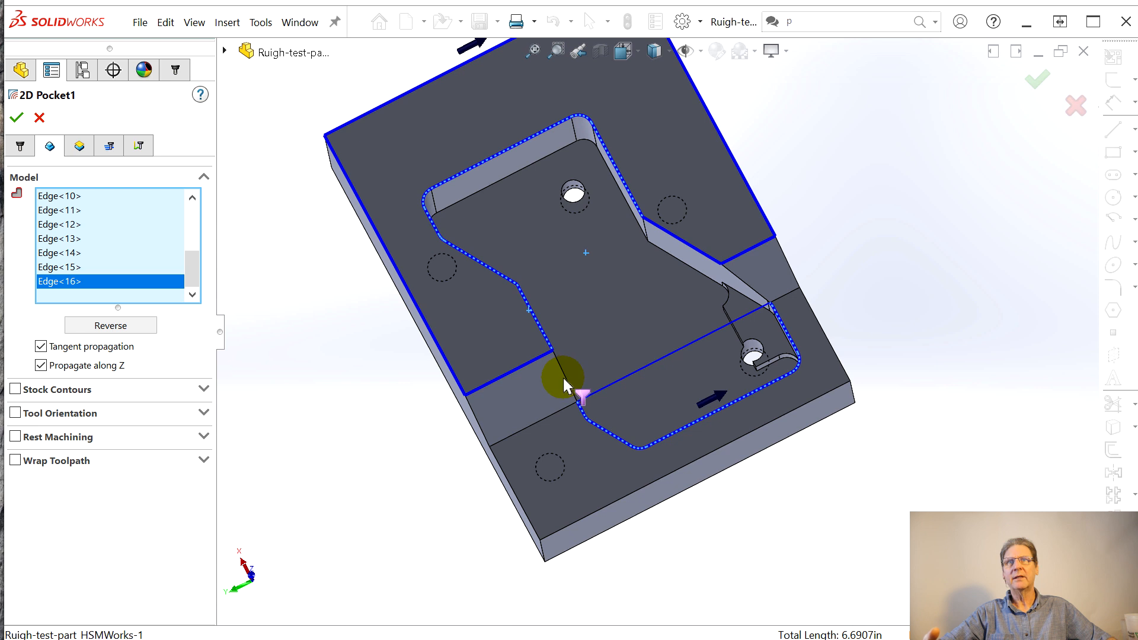
{"action": "left_click", "coordinate": [565, 386]}
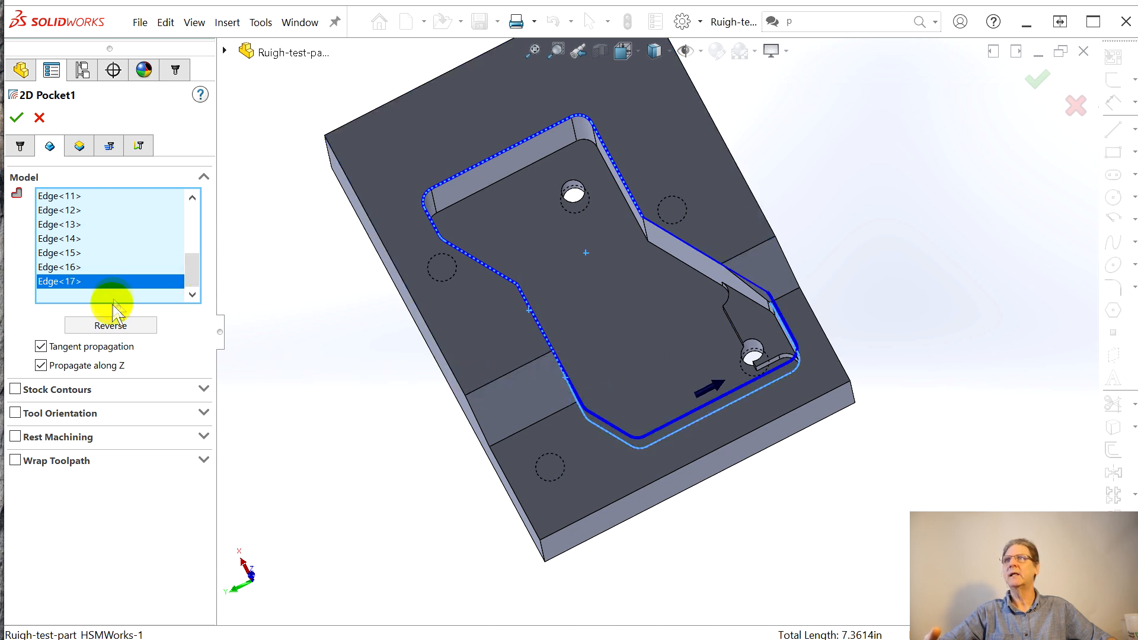
{"action": "right_click", "coordinate": [103, 268]}
{"action": "left_click", "coordinate": [169, 277]}
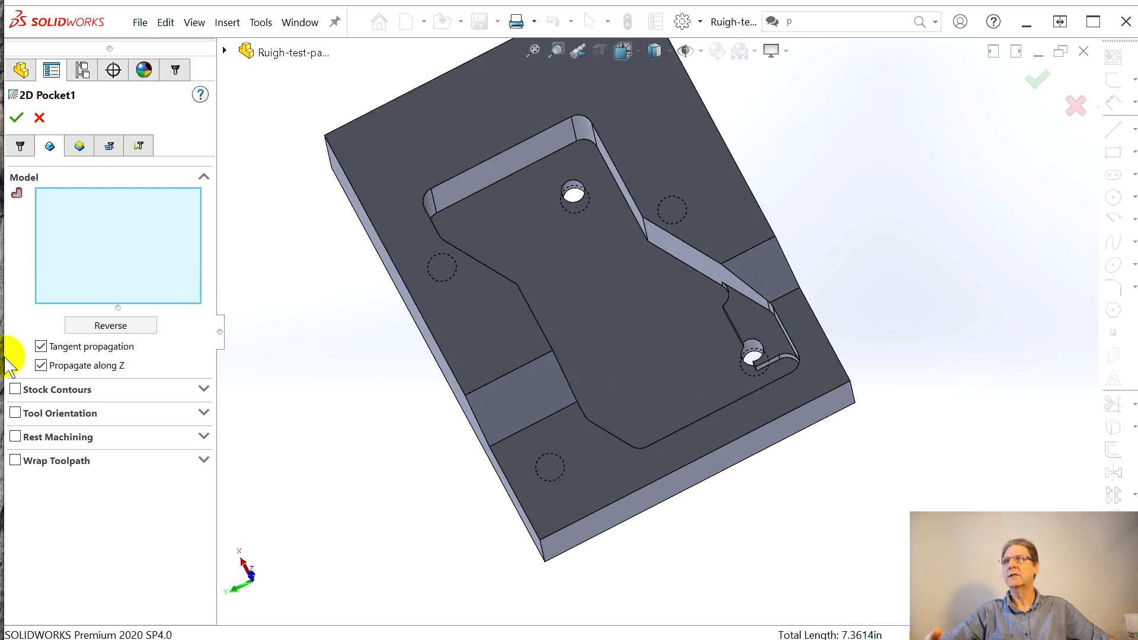
Turn off tangent propagation and propagation along Z, and select the tangent edge chain around the pocket's end in the higher top face.
{"action": "left_click", "coordinate": [40, 347]}
{"action": "left_click", "coordinate": [40, 365]}
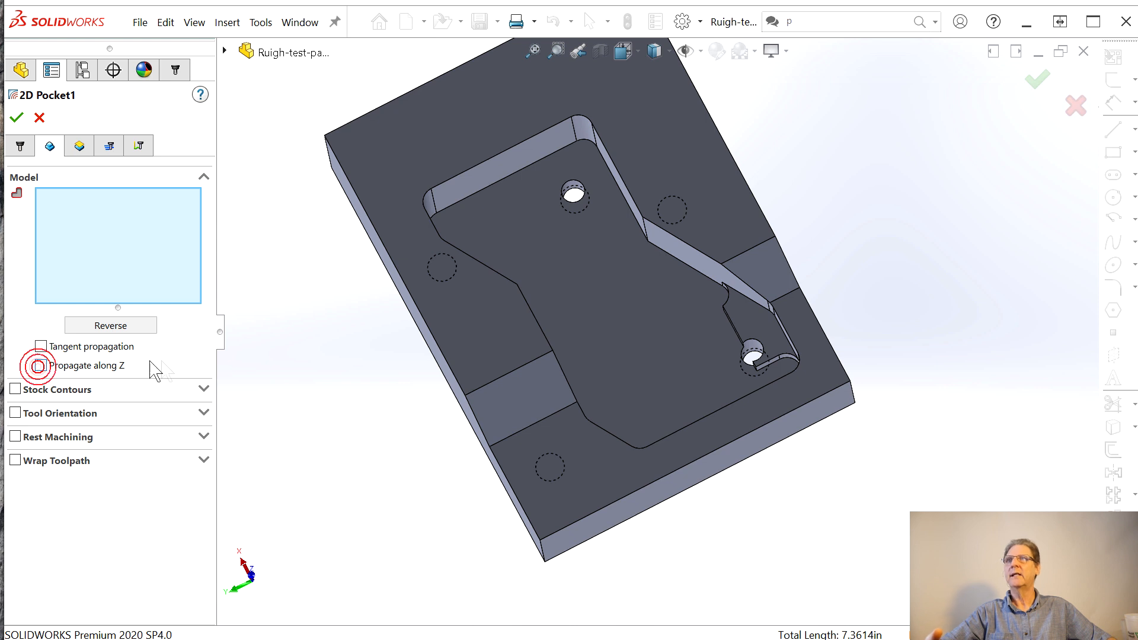
{"action": "right_click", "coordinate": [485, 169]}
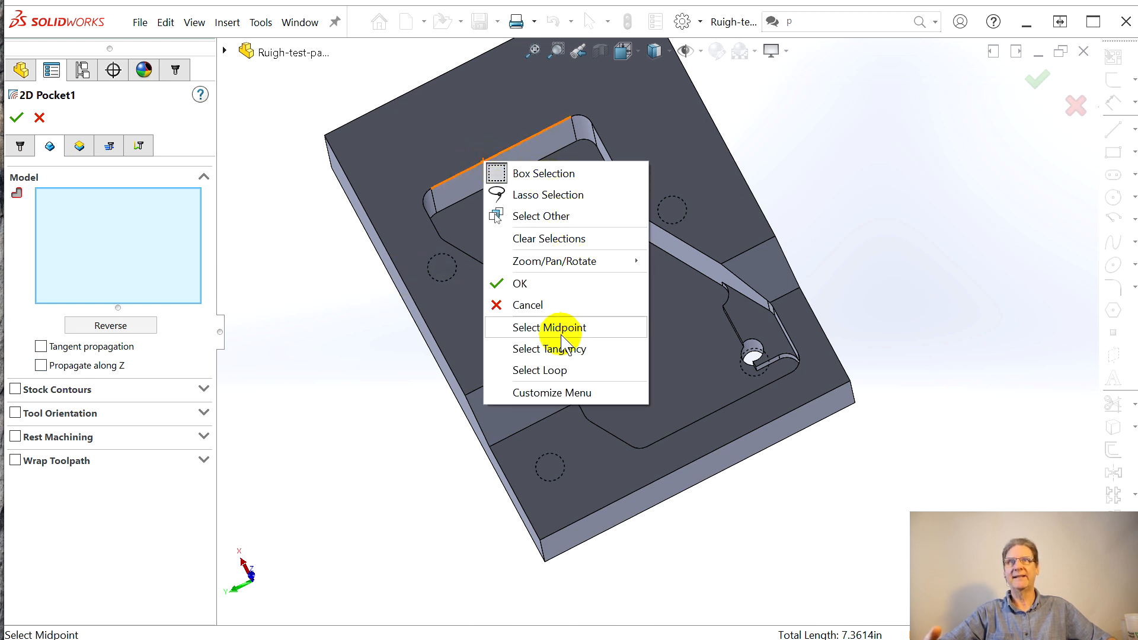
{"action": "left_click", "coordinate": [552, 349]}
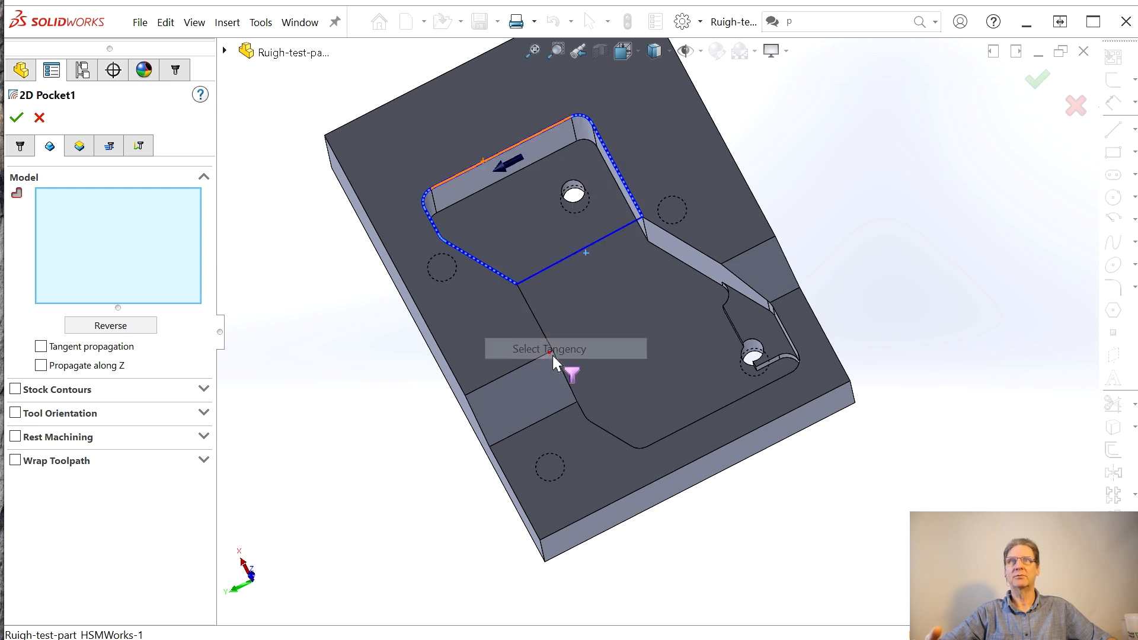
Add the tangent edge chain in the lower top face, plus the straight and sloped edges joining both chains along one side.
{"action": "right_click", "coordinate": [683, 429]}
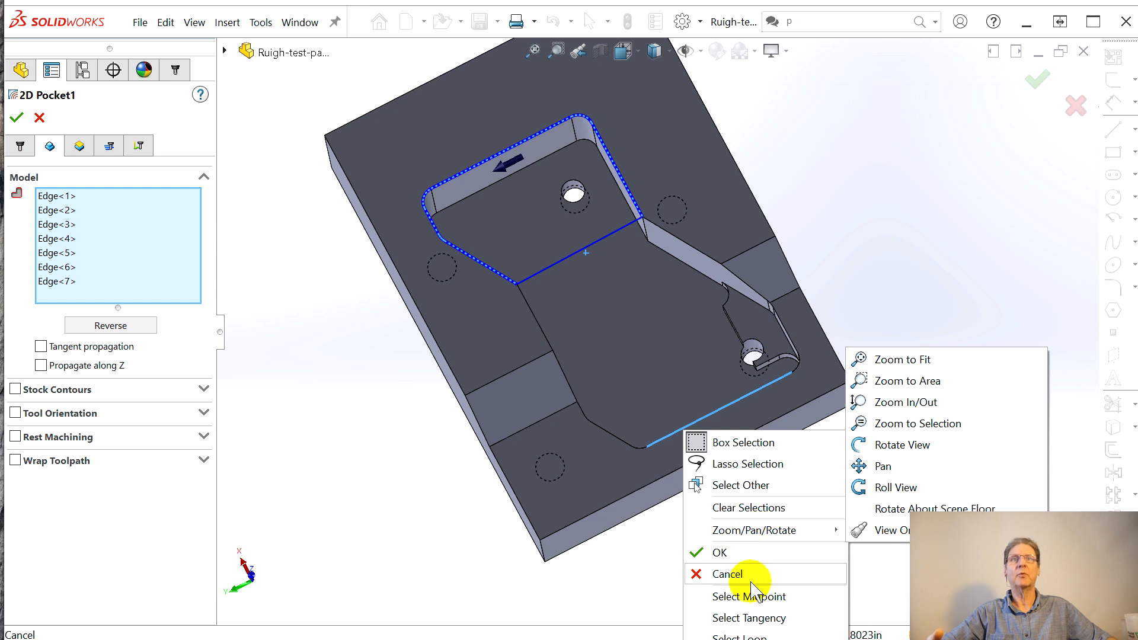
{"action": "left_click", "coordinate": [753, 619]}
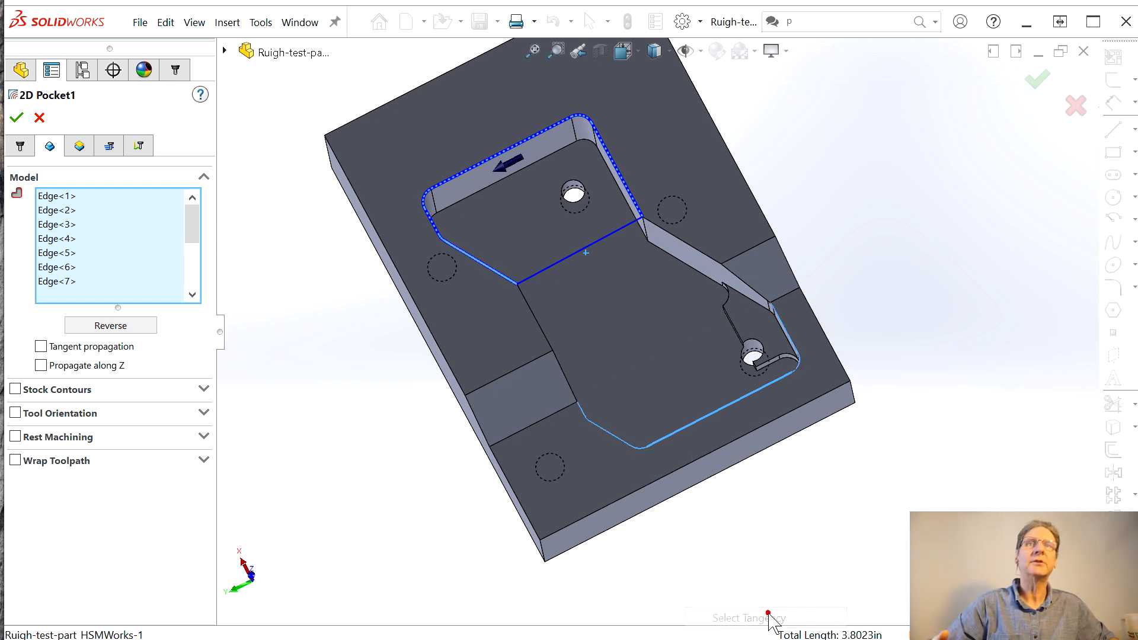
{"action": "left_click", "coordinate": [535, 321]}
{"action": "left_click", "coordinate": [564, 379]}
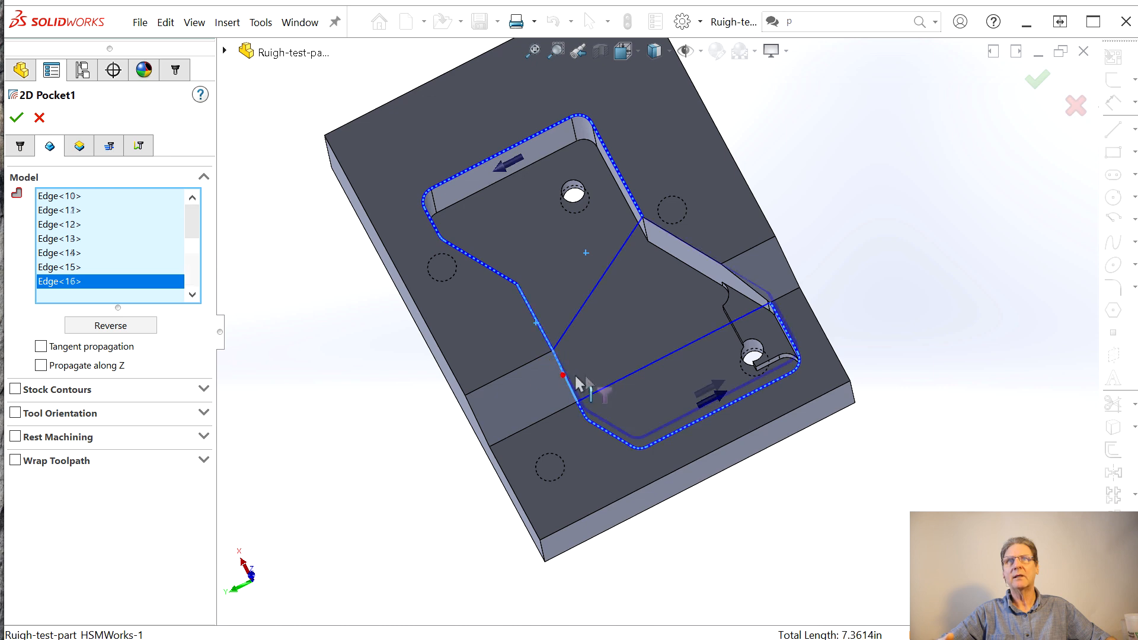
Close the pocket contour by adding the sloped edge and the remaining higher-face edge on the opposite side, and check the outline.
{"action": "middle_click_drag", "start_coordinate": [651, 338], "coordinate": [682, 363]}
{"action": "scroll", "coordinate": [777, 294], "scroll_direction": "down", "scroll_amount": 5}
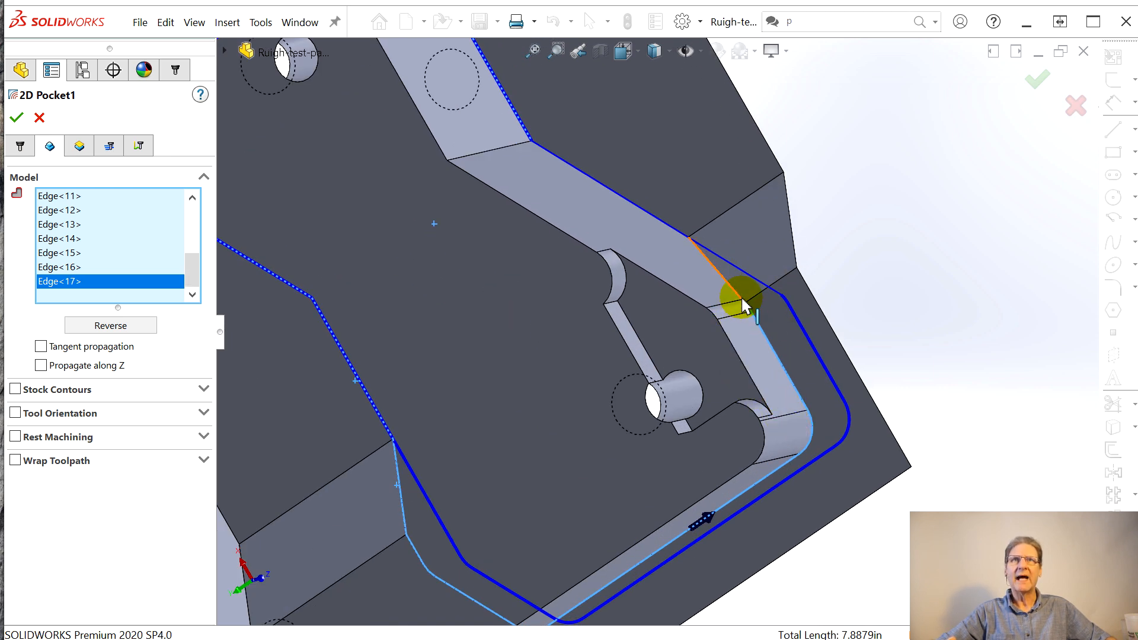
{"action": "left_click", "coordinate": [727, 287]}
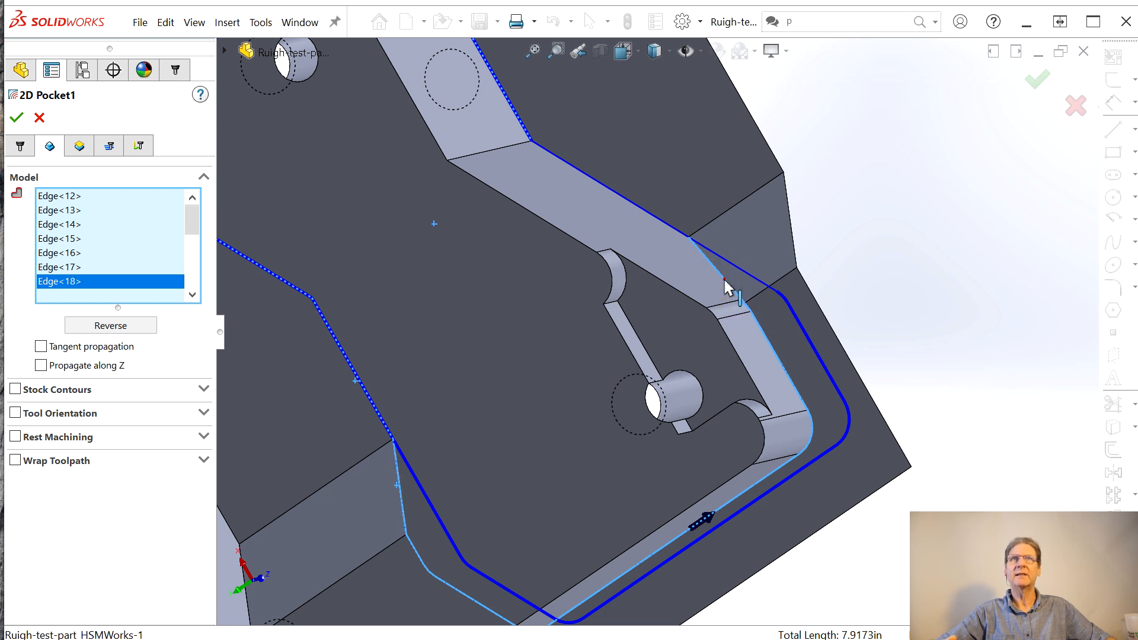
{"action": "left_click", "coordinate": [631, 204]}
{"action": "middle_click_drag", "start_coordinate": [559, 409], "coordinate": [500, 305]}
{"action": "scroll", "coordinate": [503, 305], "scroll_direction": "down", "scroll_amount": 2}
{"action": "scroll", "coordinate": [502, 305], "scroll_direction": "up", "scroll_amount": 3}
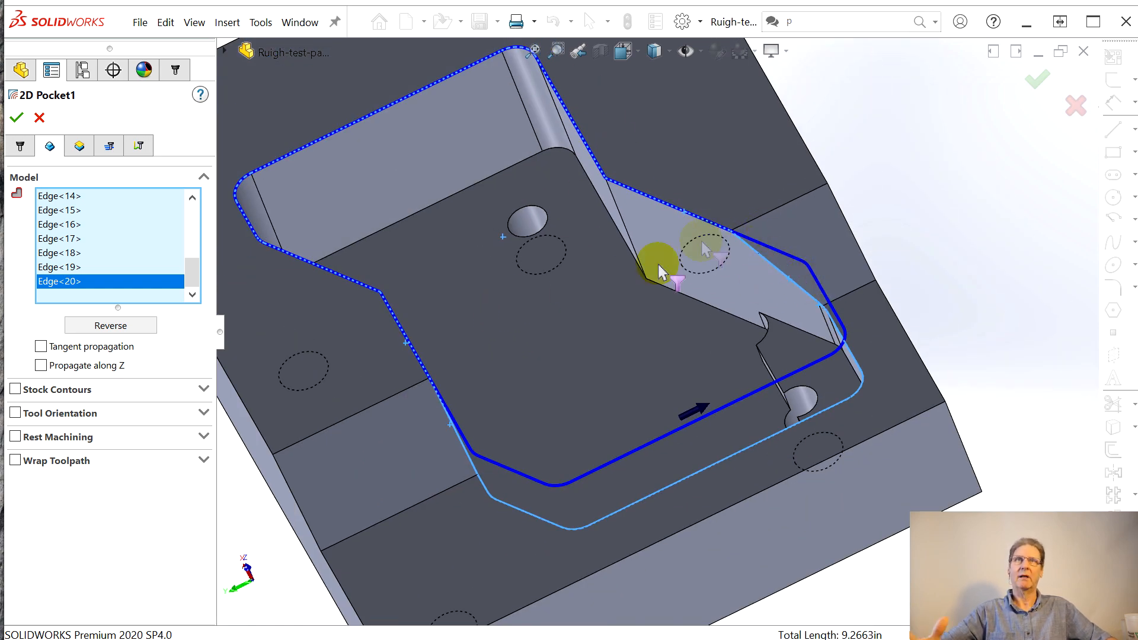
Reference the 2D Pocket operation's top height from the model top instead of the stock top.
{"action": "mouse_move", "coordinate": [552, 354]}
{"action": "middle_mouse_down"}
{"action": "mouse_move", "coordinate": [490, 334]}
{"action": "mouse_move", "coordinate": [582, 376]}
{"action": "mouse_move", "coordinate": [554, 358]}
{"action": "middle_mouse_up"}
{"action": "left_click", "coordinate": [79, 146]}
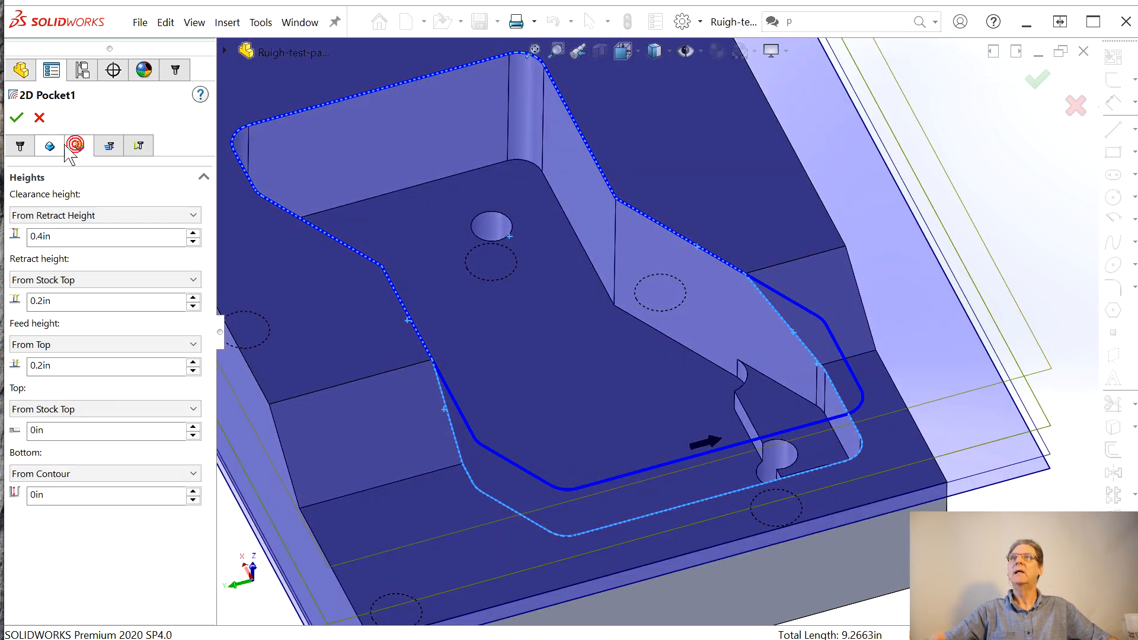
{"action": "scroll", "coordinate": [905, 553], "scroll_direction": "up", "scroll_amount": 2}
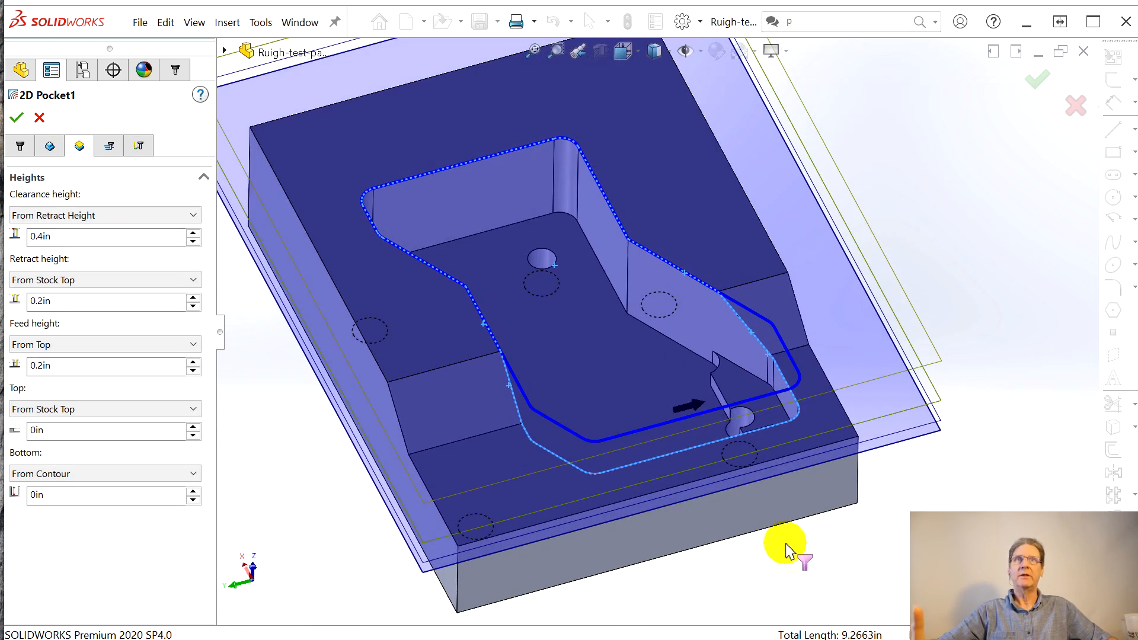
{"action": "middle_click_drag", "start_coordinate": [770, 549], "coordinate": [780, 465]}
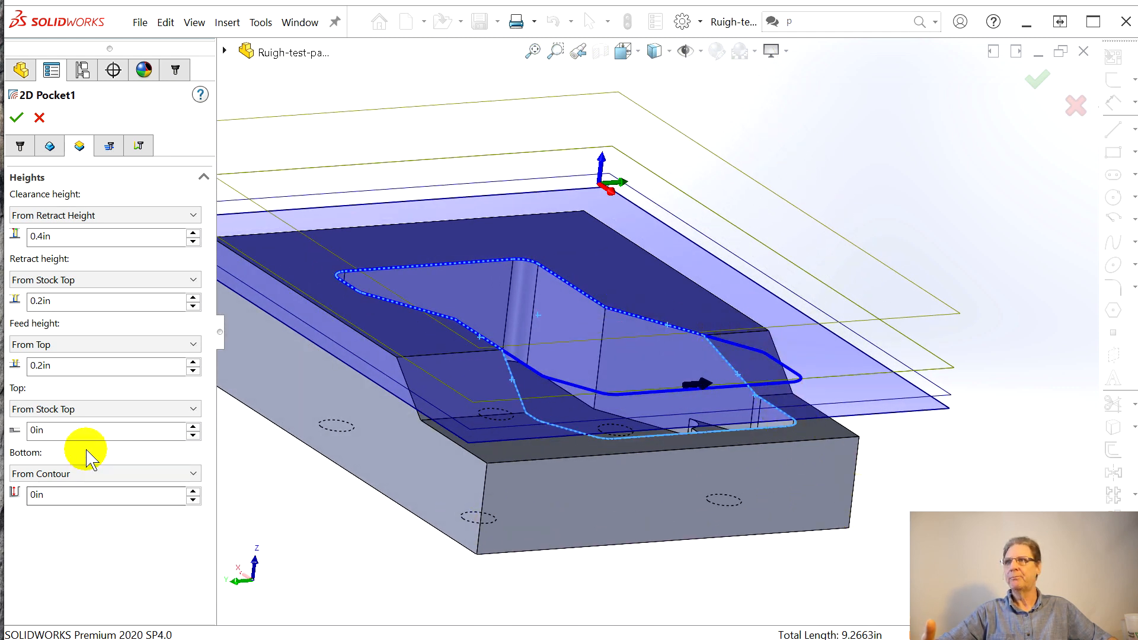
{"action": "left_click", "coordinate": [66, 409]}
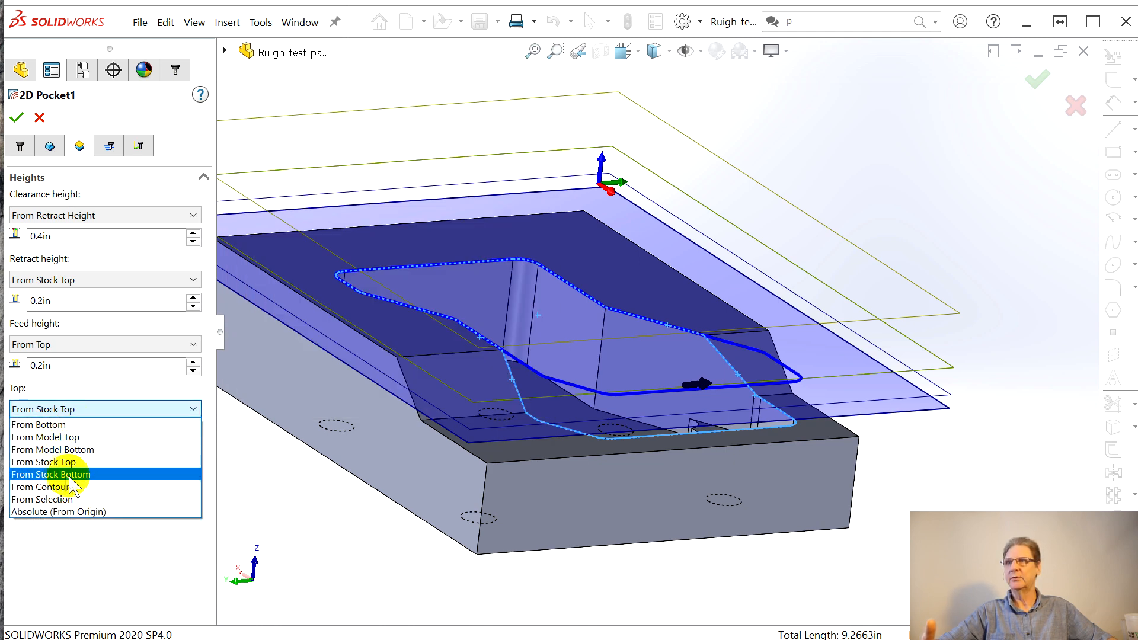
{"action": "left_click", "coordinate": [58, 437]}
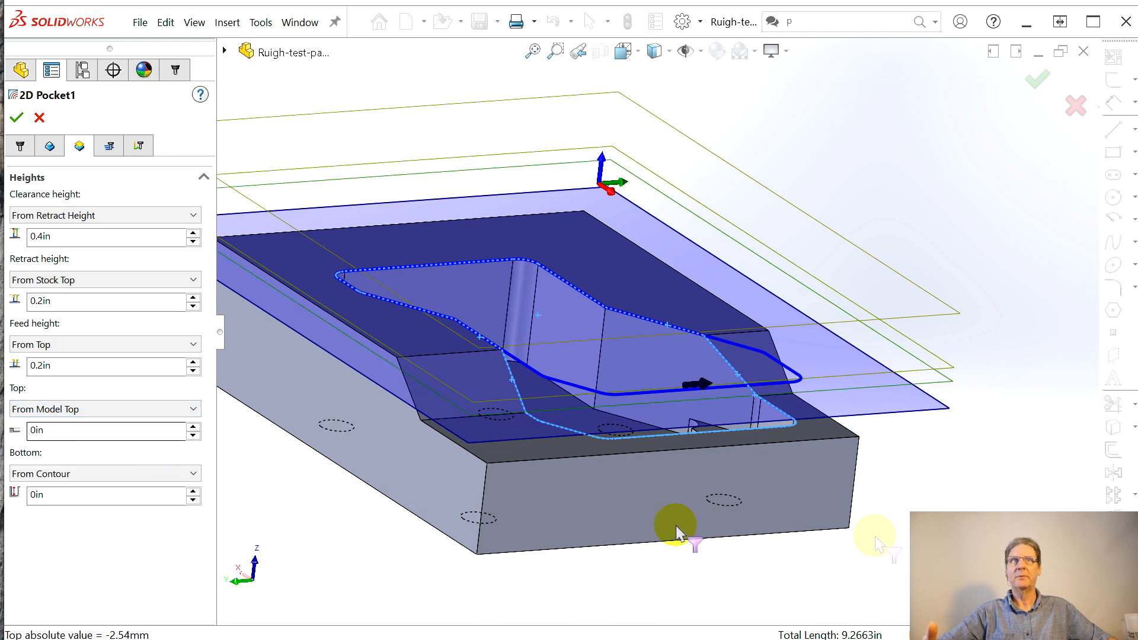
Define the operation's bottom height from a selection, using an edge of the pocket floor beside the notch.
{"action": "left_click", "coordinate": [68, 474]}
{"action": "left_click", "coordinate": [54, 561]}
{"action": "middle_click_drag", "start_coordinate": [908, 507], "coordinate": [967, 539]}
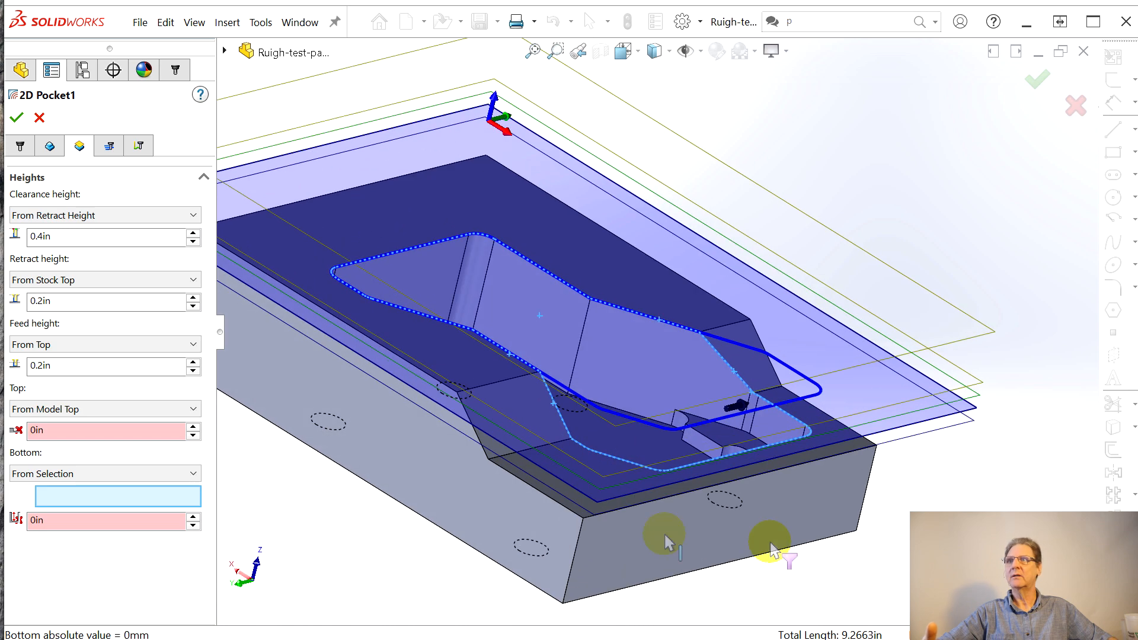
{"action": "left_click", "coordinate": [711, 443]}
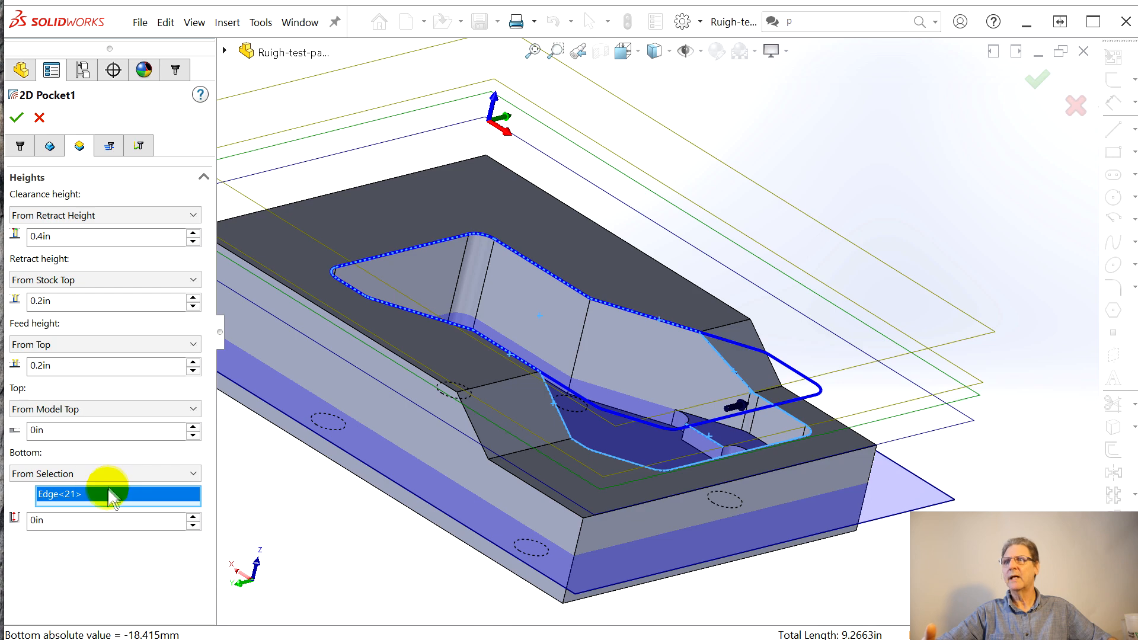
{"action": "middle_click_drag", "start_coordinate": [471, 585], "coordinate": [496, 603]}
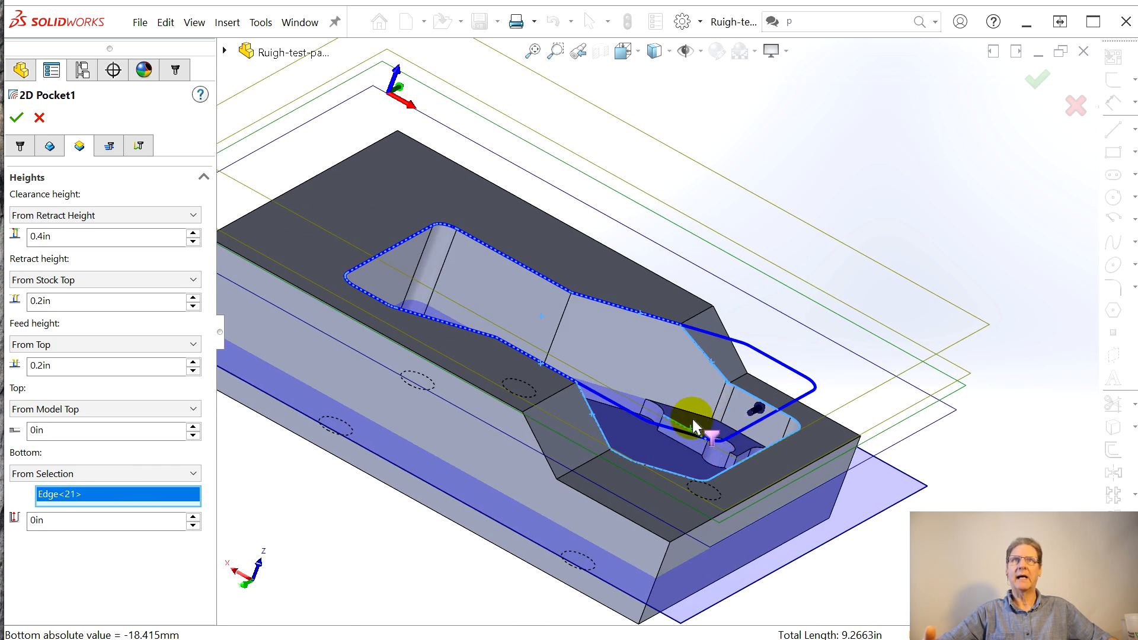
{"action": "mouse_move", "coordinate": [264, 590]}
{"action": "middle_mouse_down"}
{"action": "mouse_move", "coordinate": [329, 584]}
{"action": "mouse_move", "coordinate": [277, 578]}
{"action": "middle_mouse_up"}
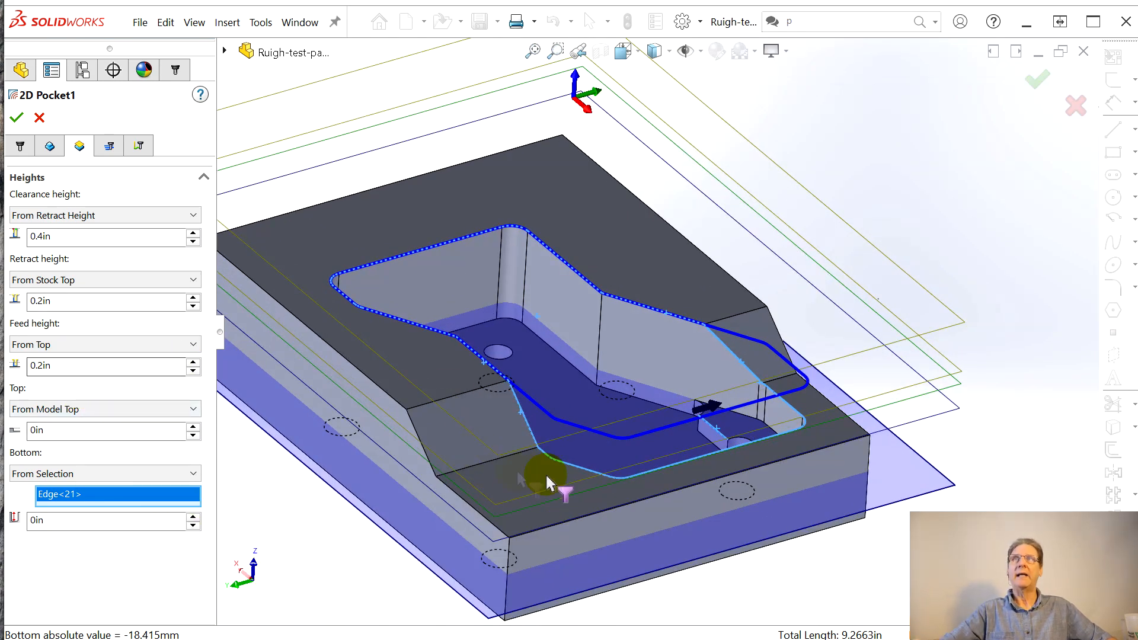
Set the pocket passes' stepover to 0.125 in.
{"action": "left_click", "coordinate": [108, 146]}
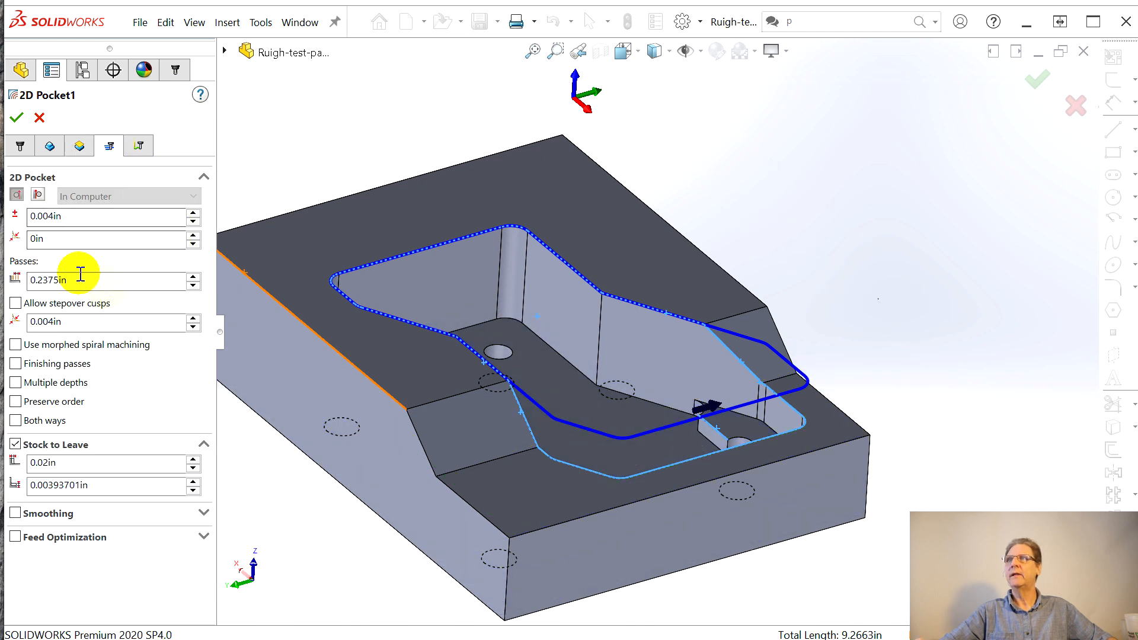
{"action": "left_click", "coordinate": [46, 217]}
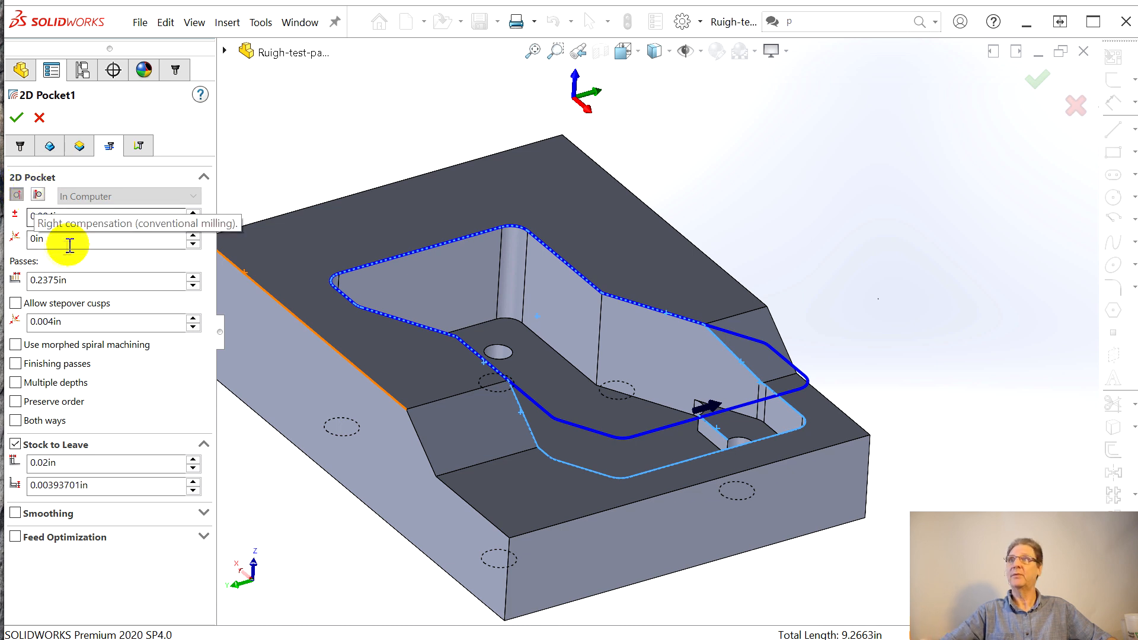
{"action": "mouse_move", "coordinate": [70, 223]}
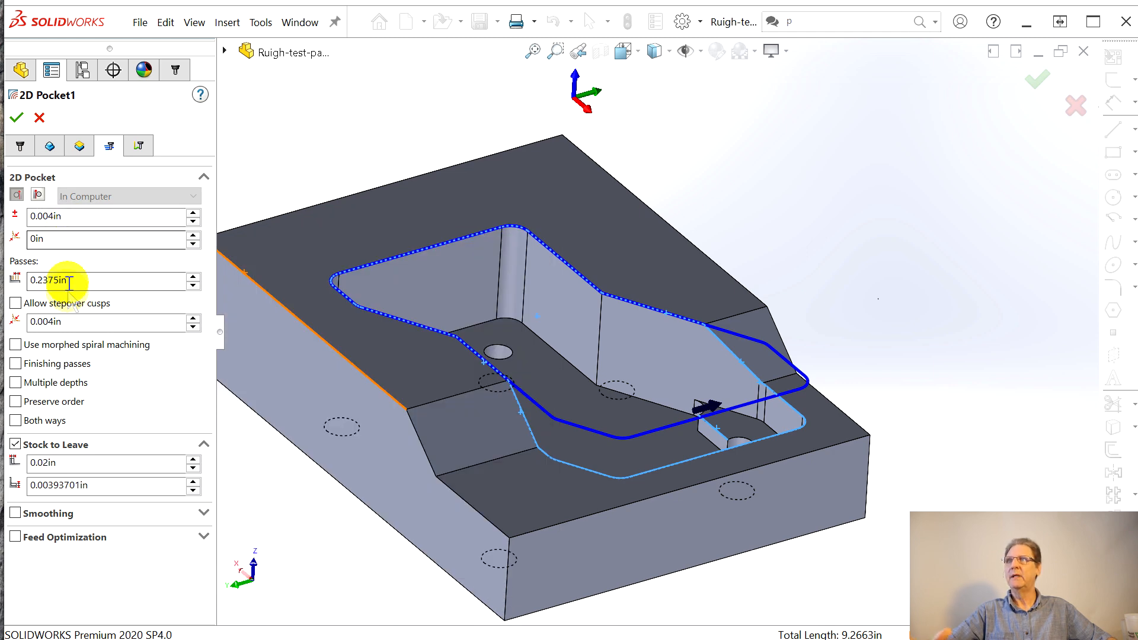
{"action": "left_click_drag", "start_coordinate": [38, 280], "coordinate": [92, 276]}
{"action": "type", "text": "12"}
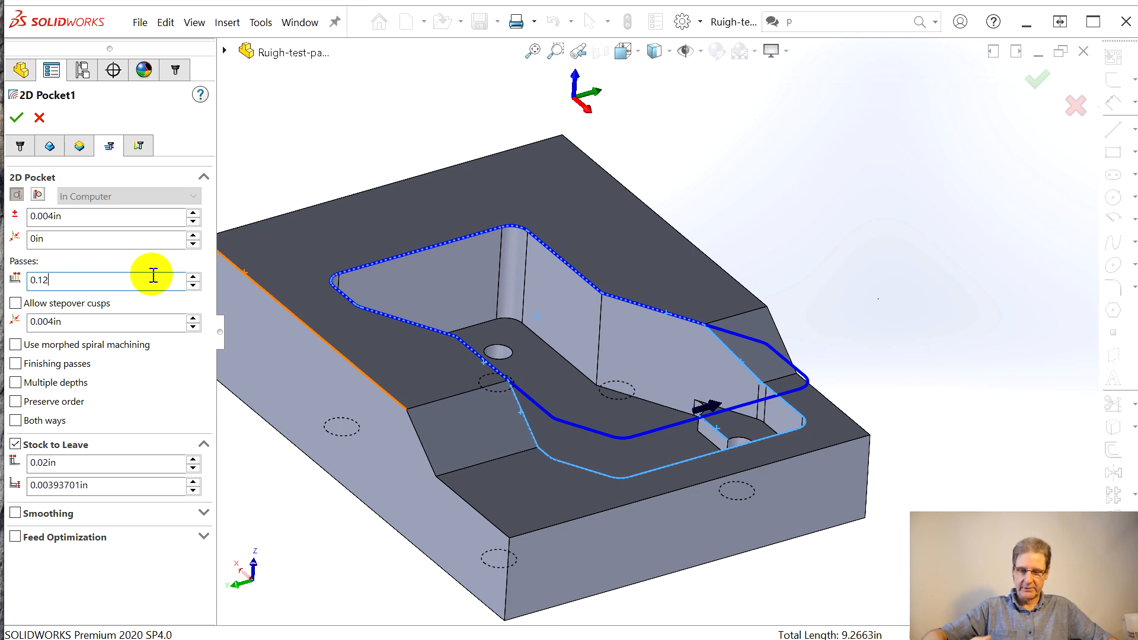
{"action": "type", "text": "5"}
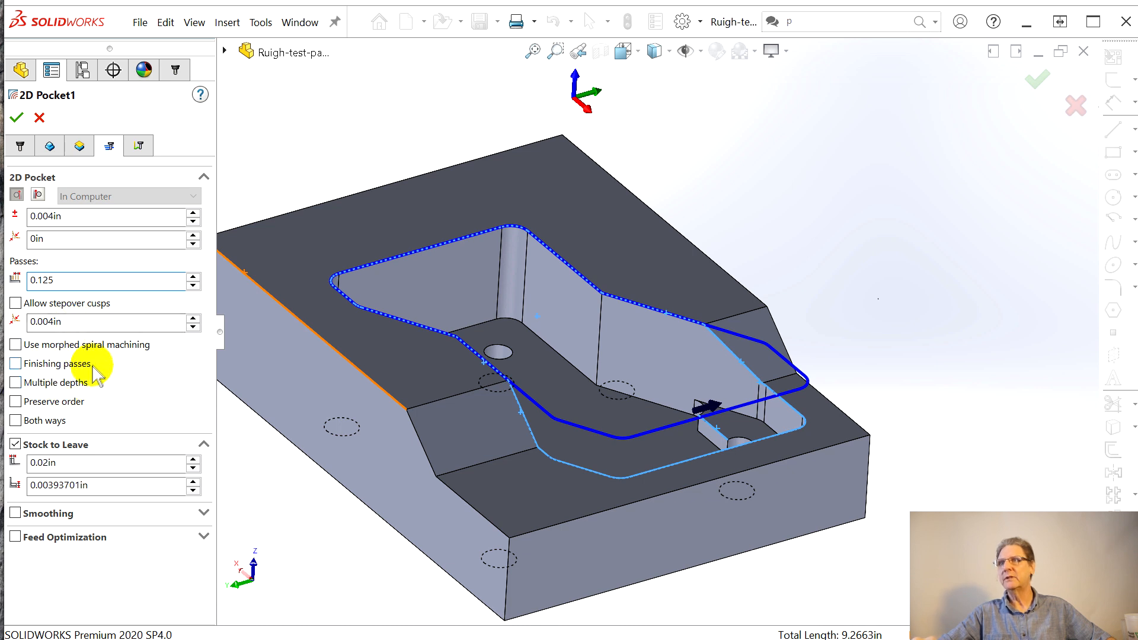
Enable multiple depths with a maximum roughing stepdown of 0.125 in.
{"action": "left_click", "coordinate": [15, 382]}
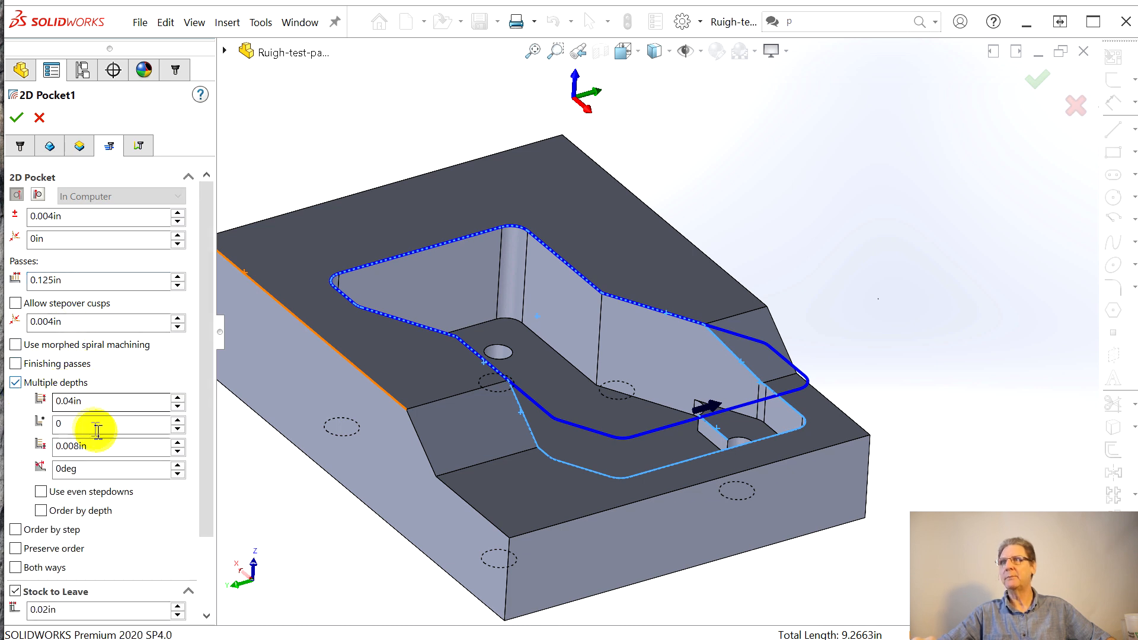
{"action": "left_click", "coordinate": [71, 402]}
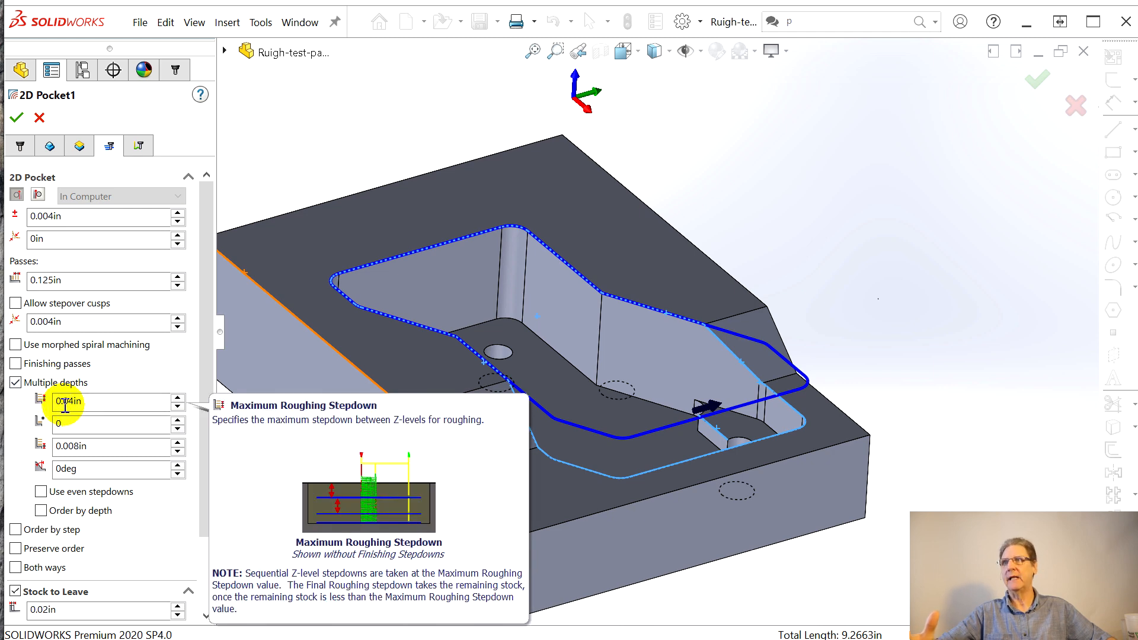
{"action": "double_click", "coordinate": [66, 403]}
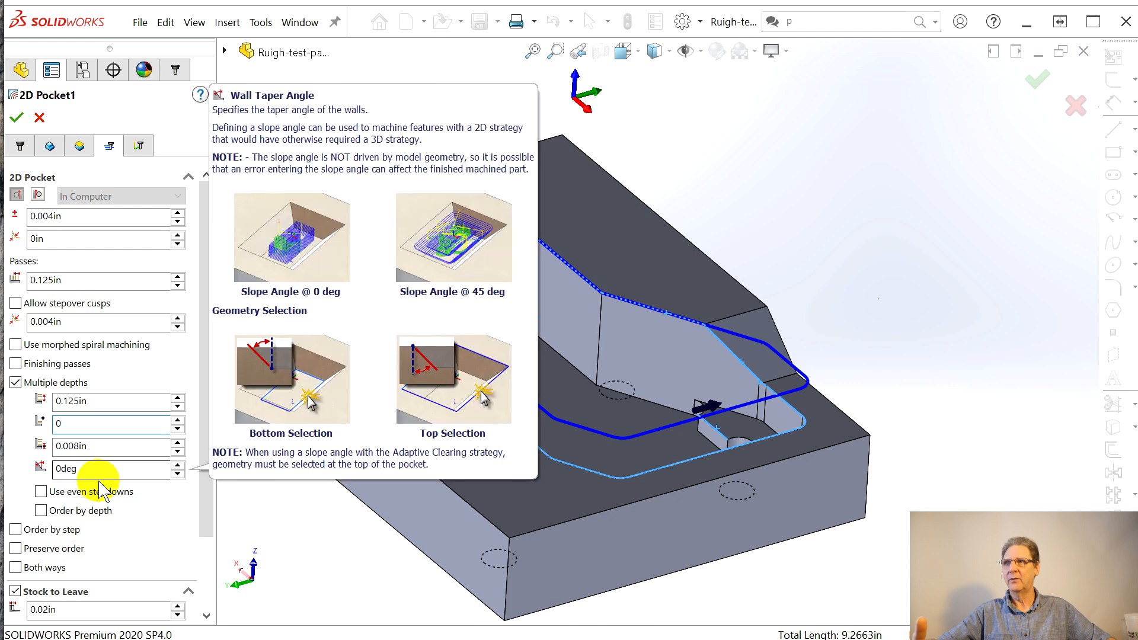
Disable stock to leave and accept the 2D Pocket operation to generate its toolpath.
{"action": "scroll", "coordinate": [204, 563], "scroll_direction": "down", "scroll_amount": 3}
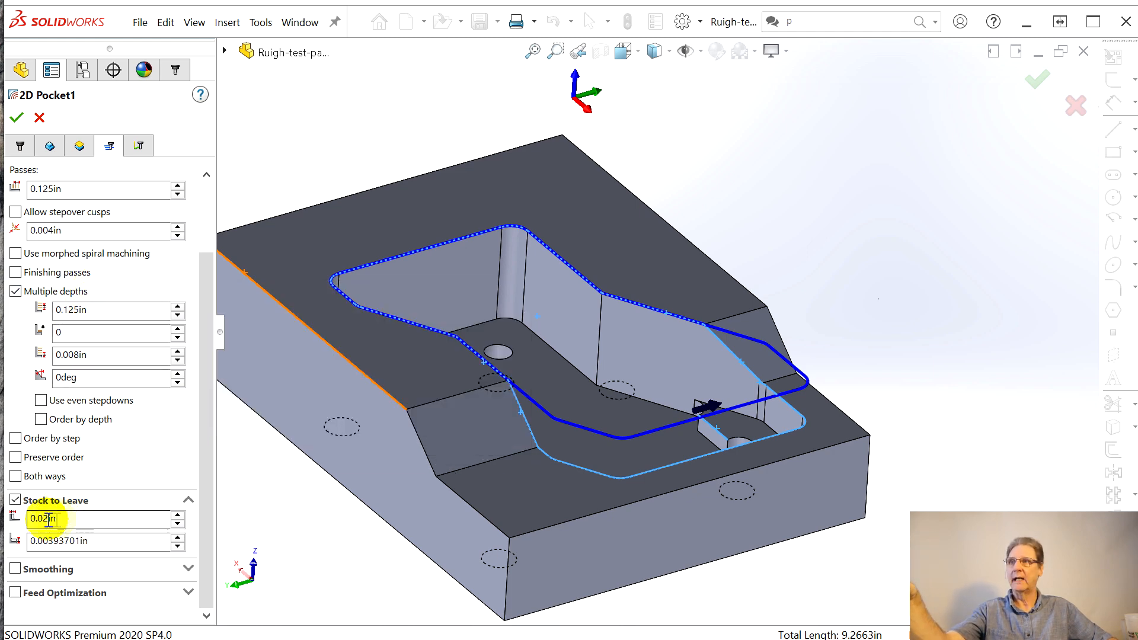
{"action": "left_click", "coordinate": [15, 500]}
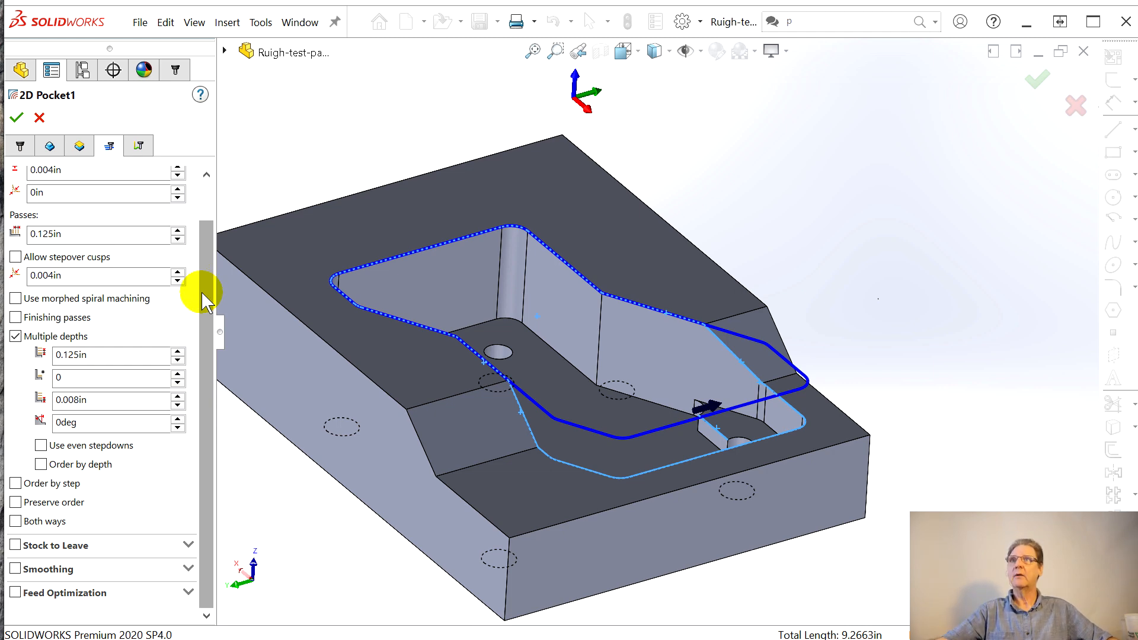
{"action": "scroll", "coordinate": [204, 292], "scroll_direction": "up", "scroll_amount": 2}
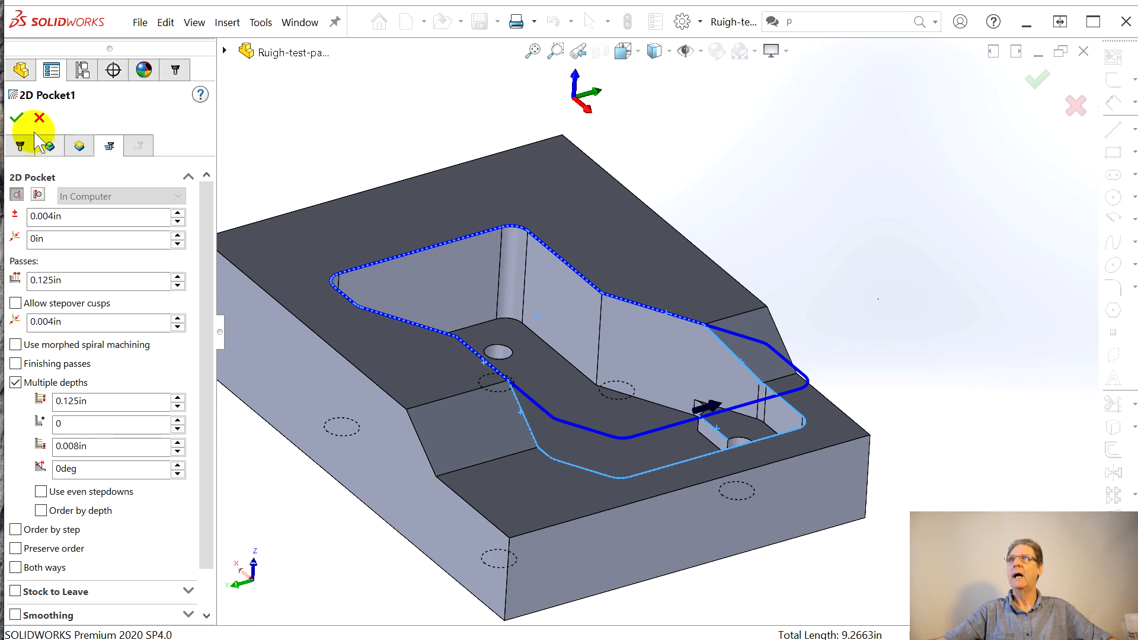
{"action": "left_click", "coordinate": [17, 117]}
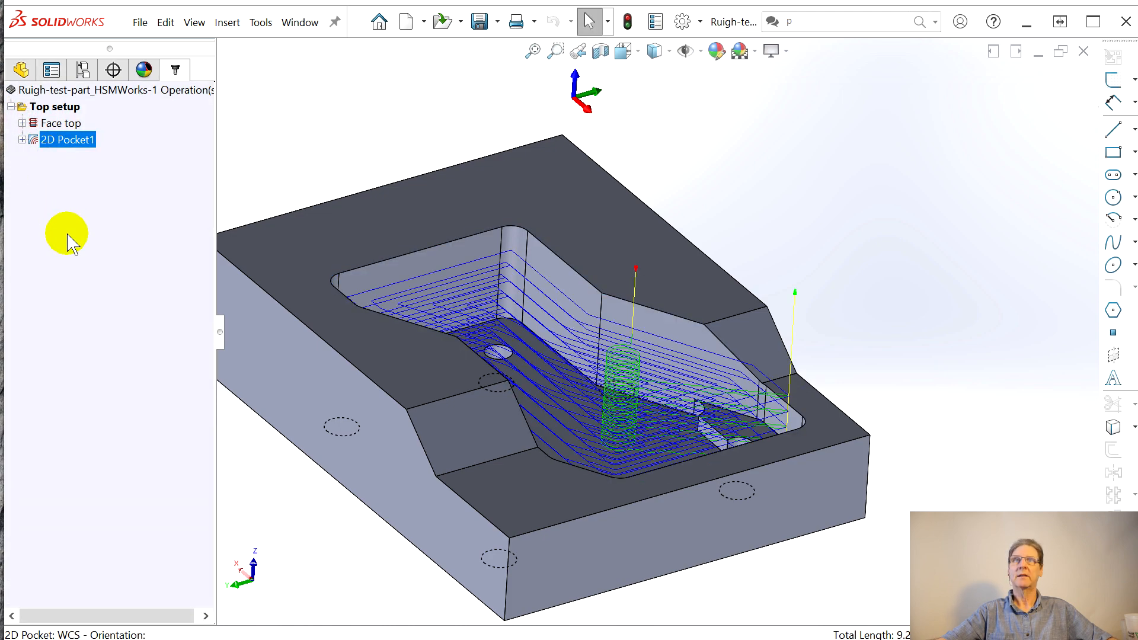
Rename the 2D pocket operation as Deep pocket.
{"action": "middle_click_drag", "start_coordinate": [710, 505], "coordinate": [667, 538]}
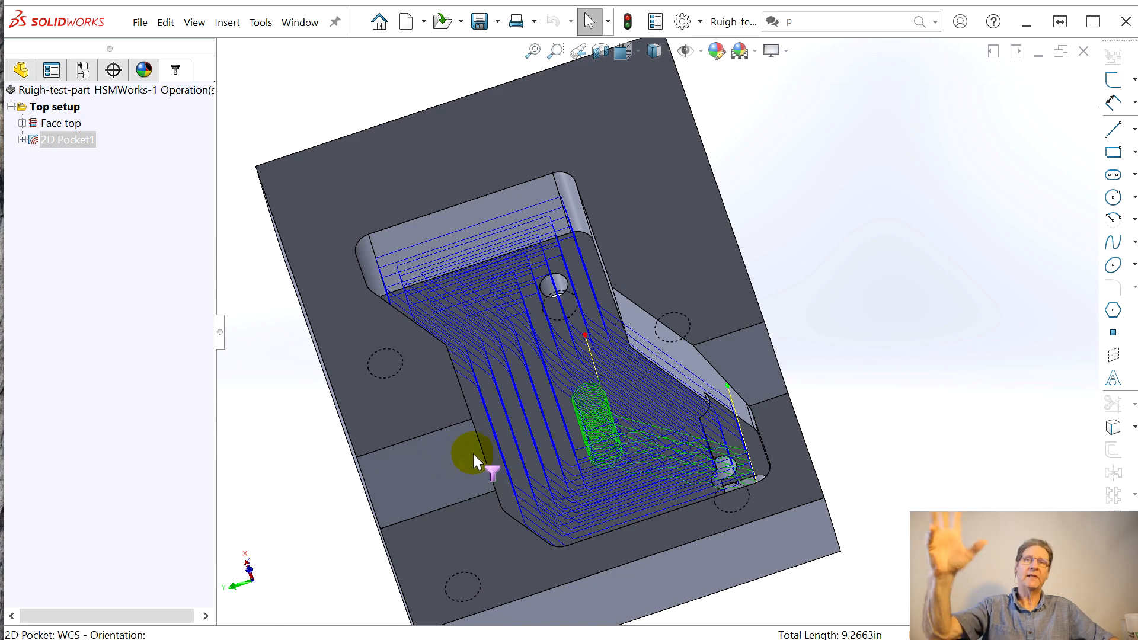
{"action": "middle_click_drag", "start_coordinate": [581, 500], "coordinate": [539, 442]}
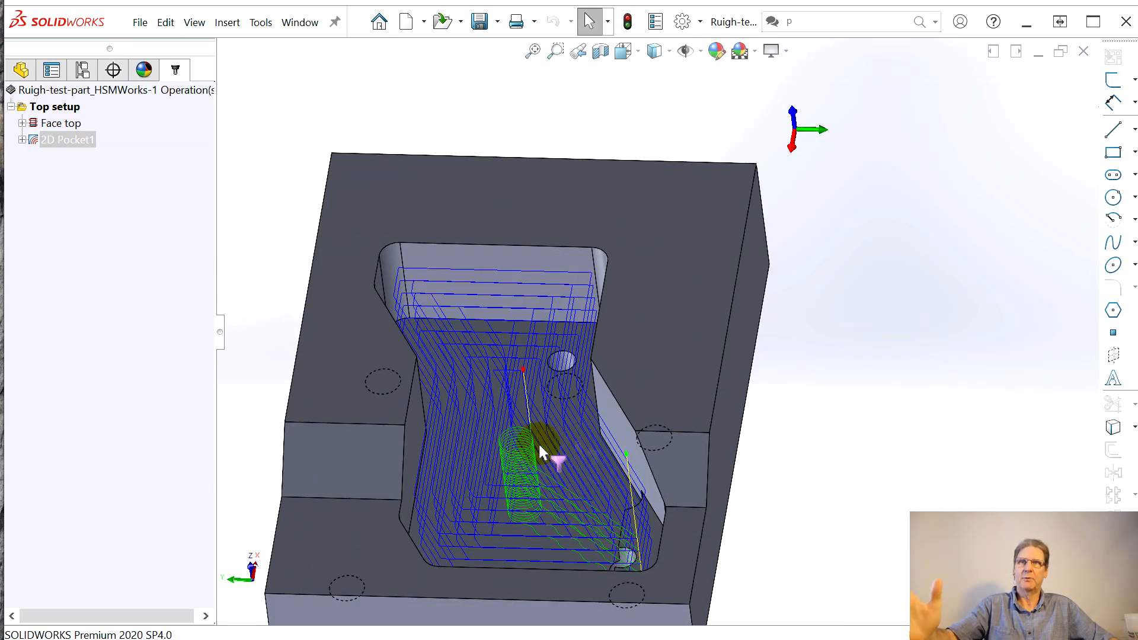
{"action": "middle_click_drag", "start_coordinate": [750, 529], "coordinate": [755, 539]}
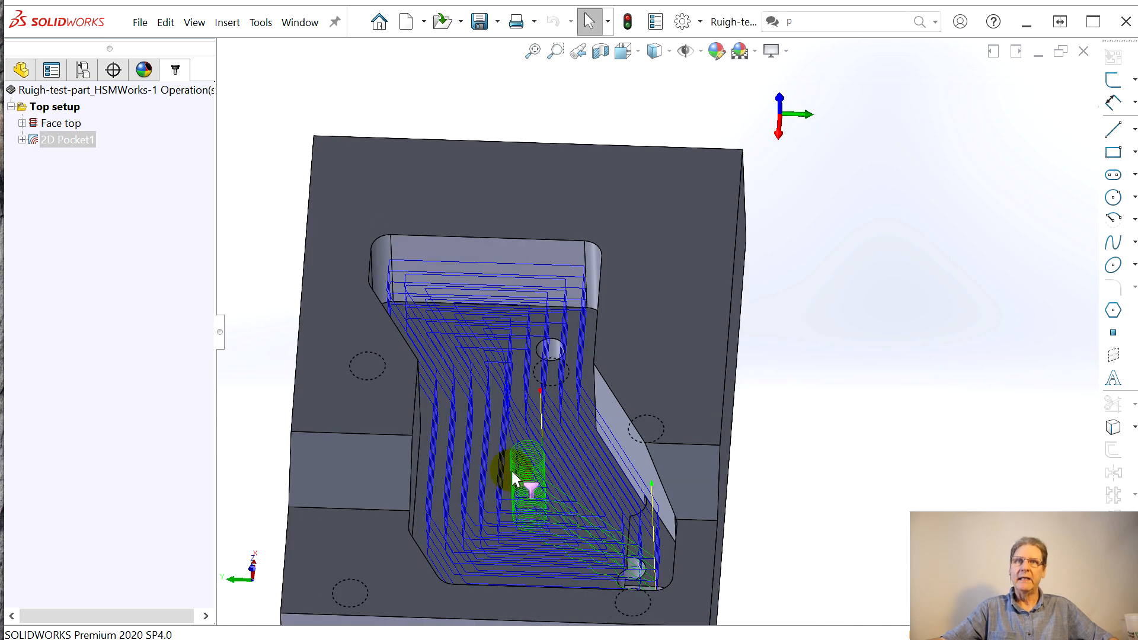
{"action": "middle_click_drag", "start_coordinate": [579, 529], "coordinate": [551, 501]}
{"action": "middle_click_drag", "start_coordinate": [734, 633], "coordinate": [735, 551]}
{"action": "scroll", "coordinate": [731, 521], "scroll_direction": "down", "scroll_amount": 2}
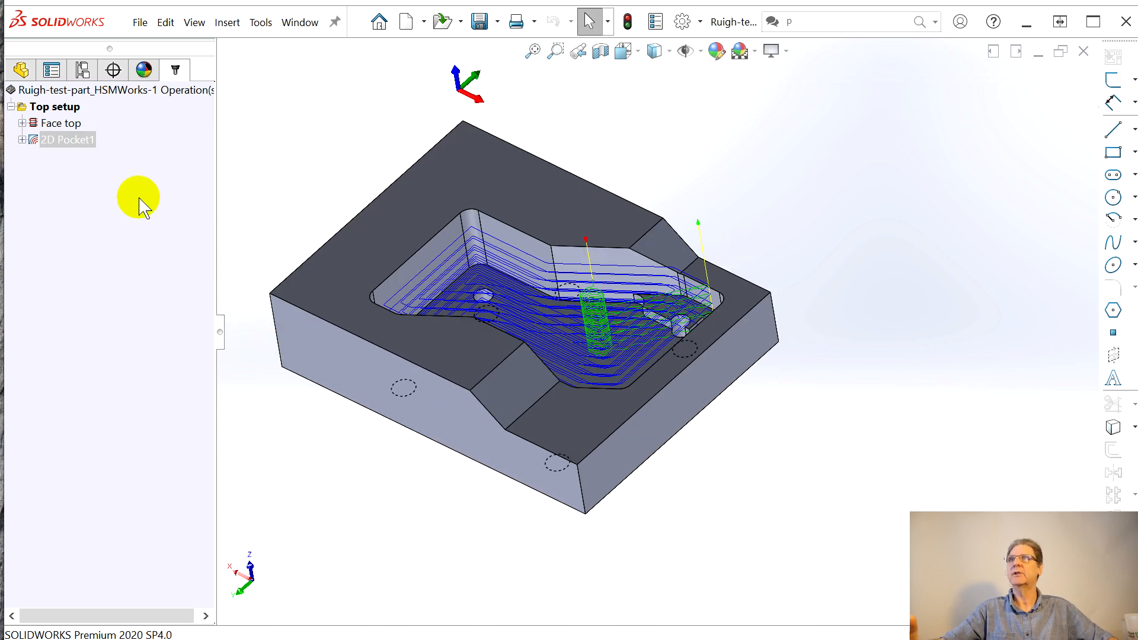
{"action": "left_click", "coordinate": [52, 142]}
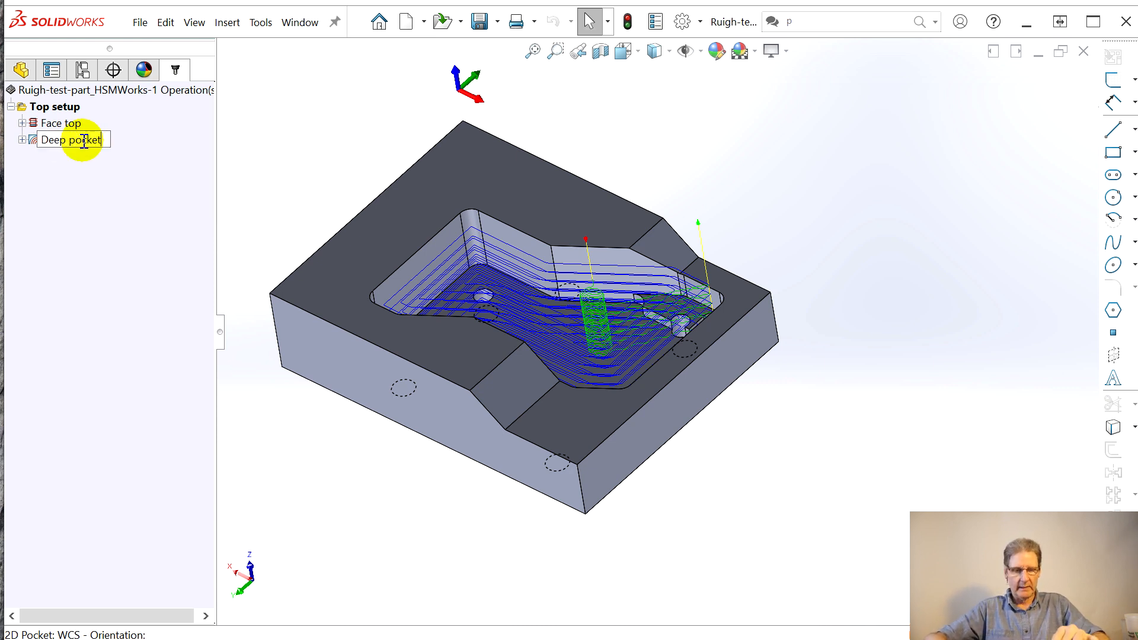
{"action": "key", "text": "Return"}
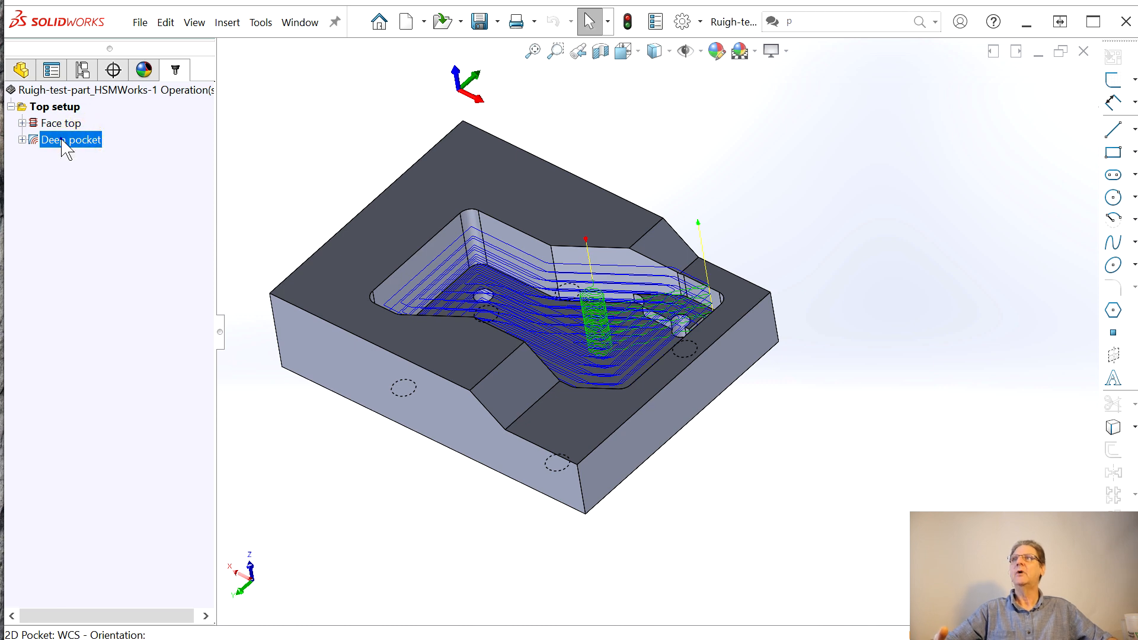
Start a stock simulation of all operations in Top setup and advance it to the end of the facing operation.
{"action": "right_click", "coordinate": [67, 148]}
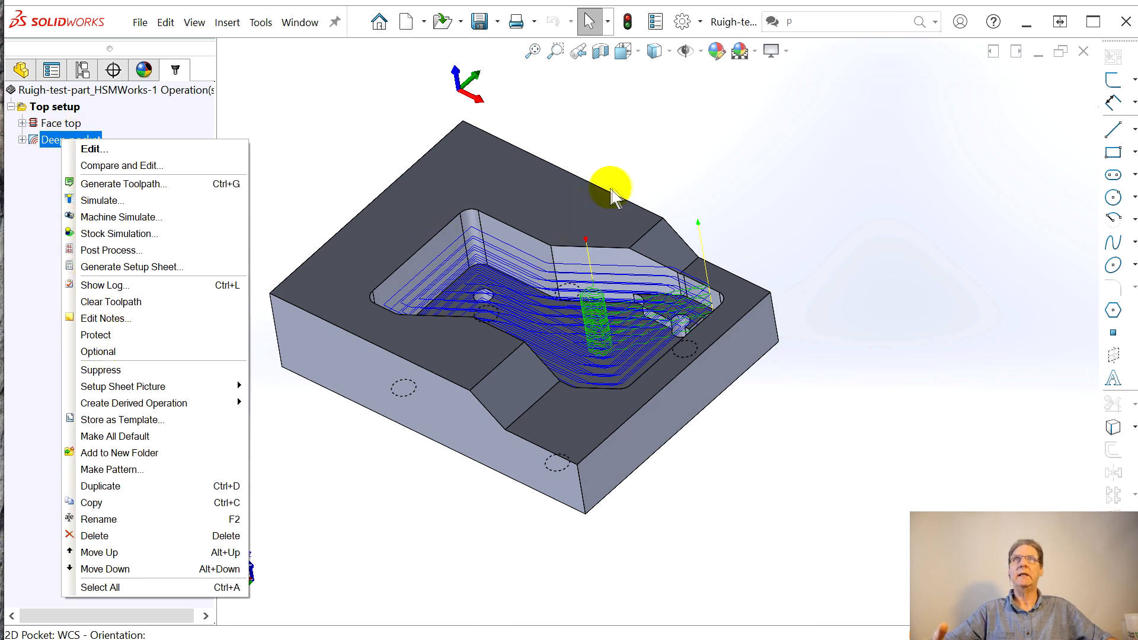
{"action": "left_click", "coordinate": [386, 230]}
{"action": "left_click", "coordinate": [54, 108]}
{"action": "right_click", "coordinate": [55, 114]}
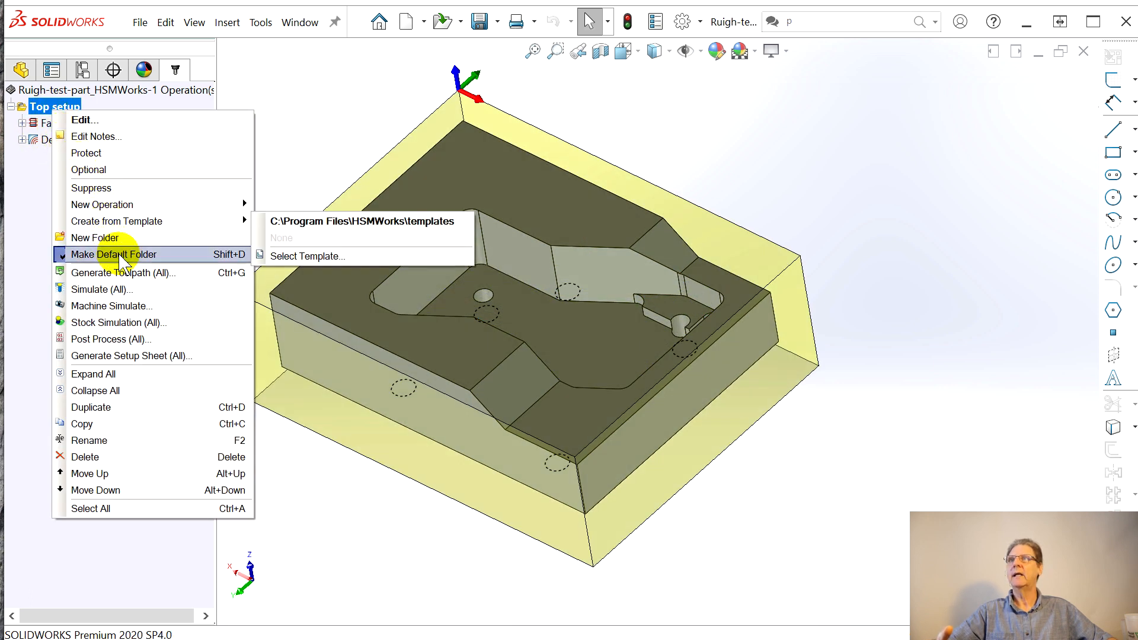
{"action": "left_click", "coordinate": [127, 322]}
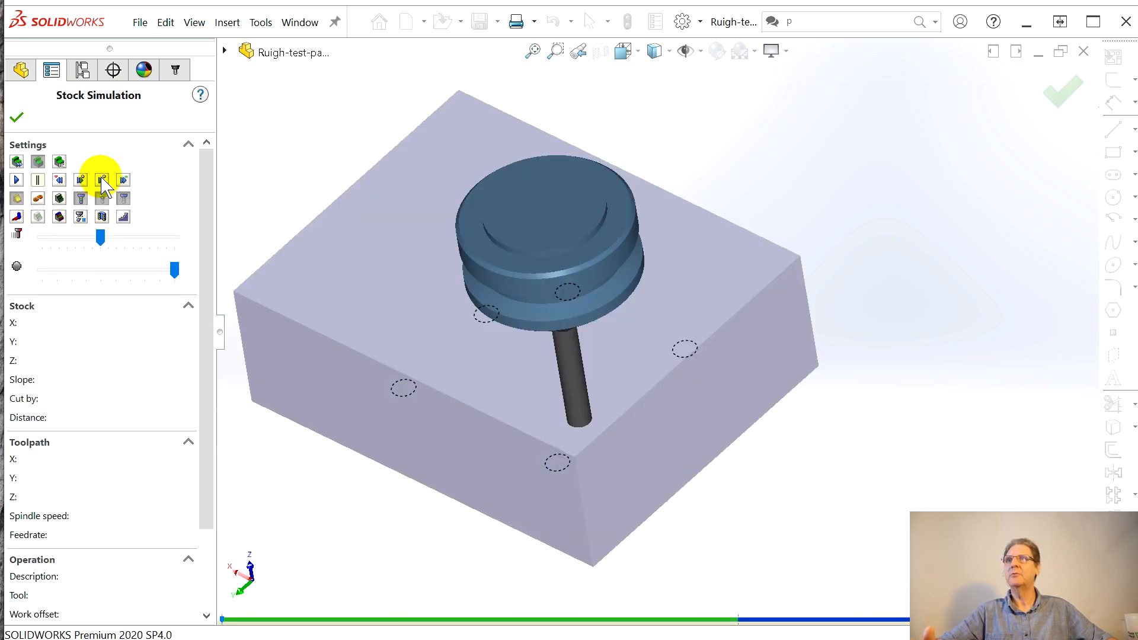
{"action": "left_click", "coordinate": [102, 180]}
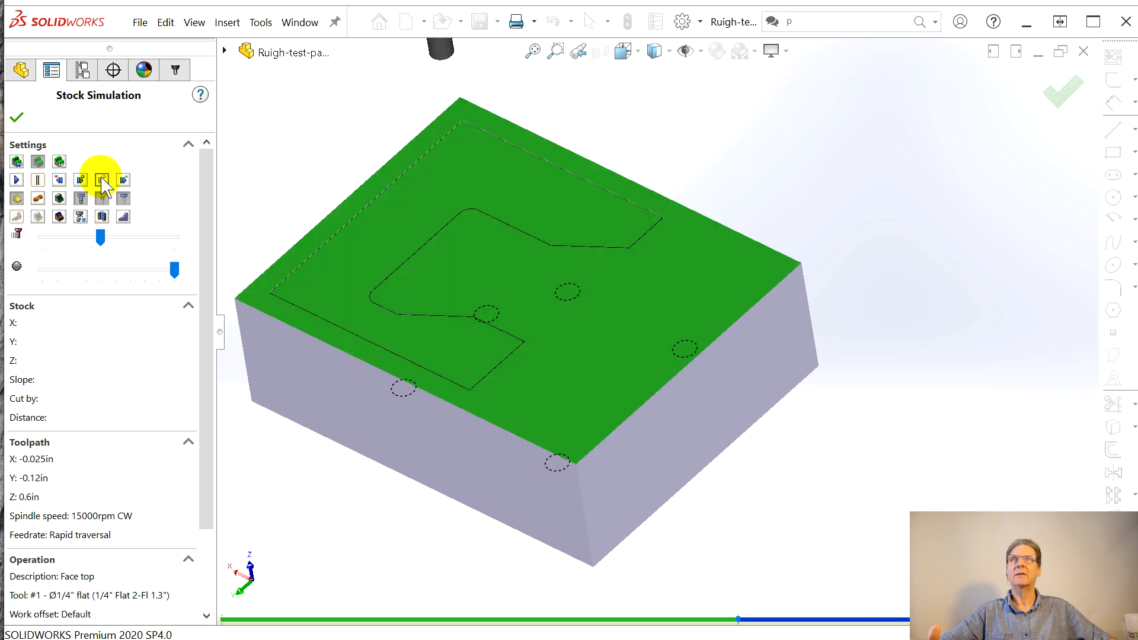
Play the Deep pocket cut in the stock simulation at a reduced speed, and dismiss the events report.
{"action": "left_click", "coordinate": [18, 180]}
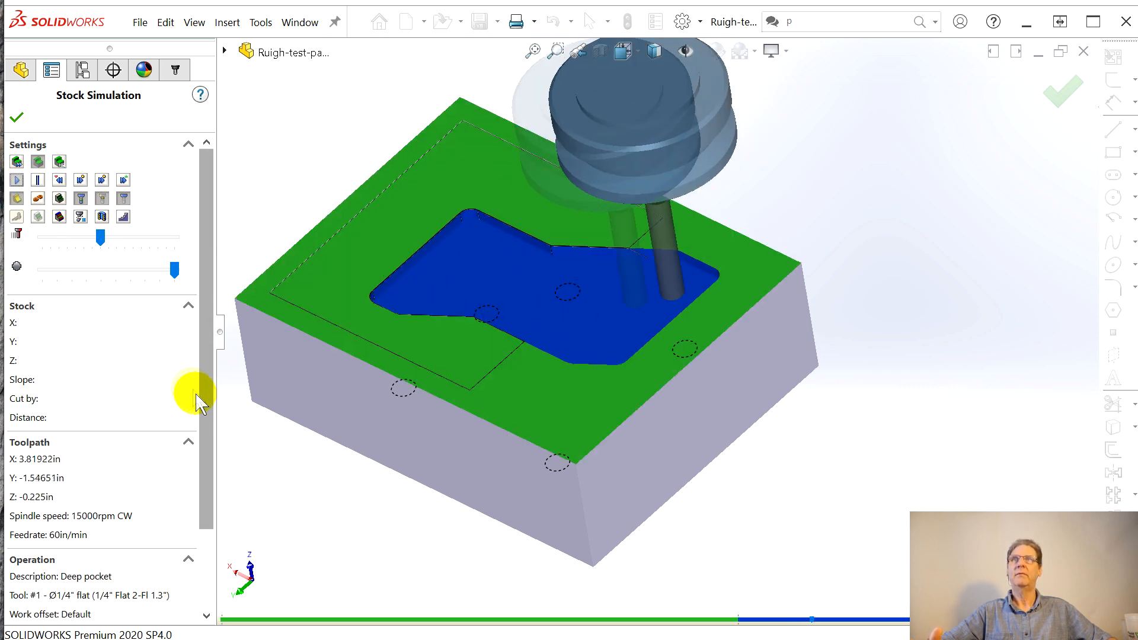
{"action": "mouse_move", "coordinate": [102, 237]}
{"action": "left_mouse_down"}
{"action": "mouse_move", "coordinate": [117, 240]}
{"action": "mouse_move", "coordinate": [92, 238]}
{"action": "left_mouse_up"}
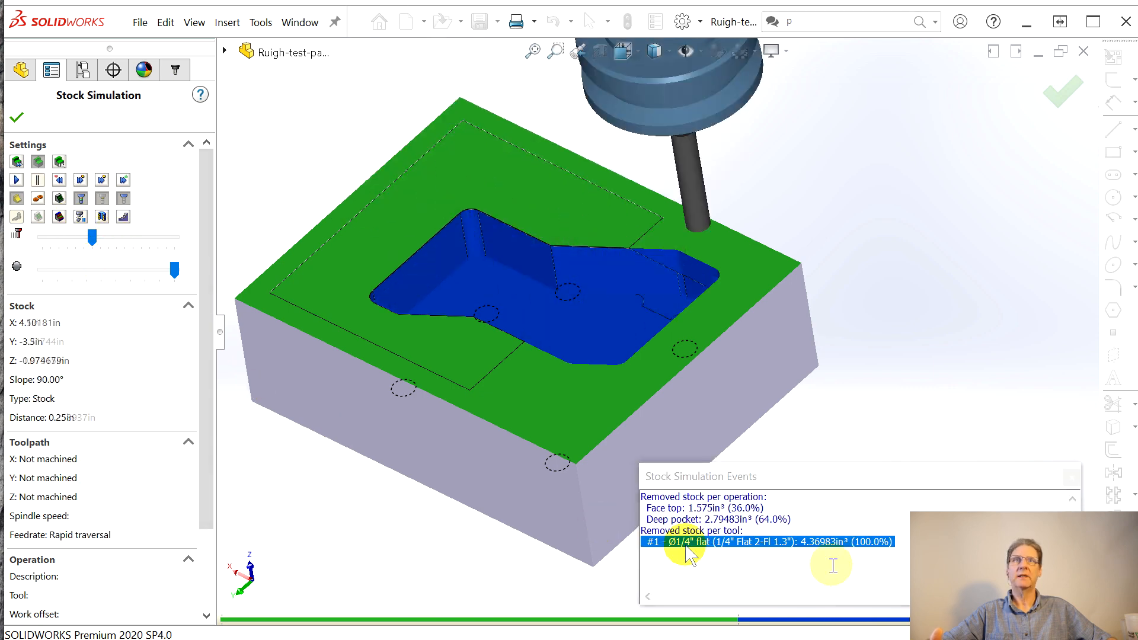
{"action": "left_click", "coordinate": [1072, 478]}
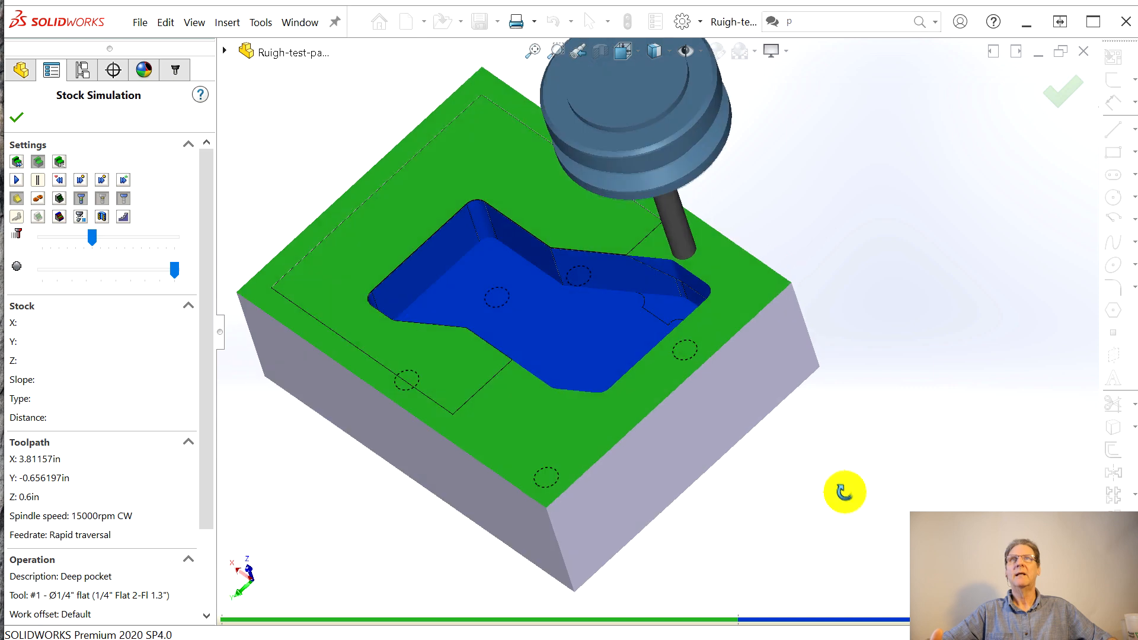
Turn on the comparison of the simulated stock with the model and set its tolerance to 0.001 in.
{"action": "left_click", "coordinate": [60, 217]}
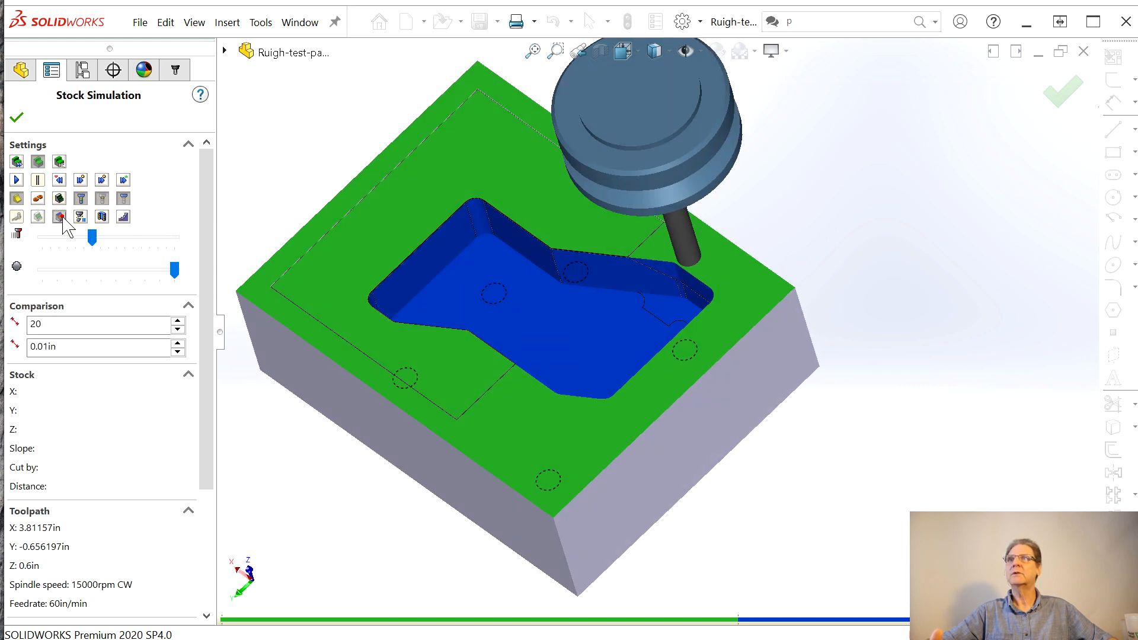
{"action": "middle_click_drag", "start_coordinate": [344, 308], "coordinate": [347, 312]}
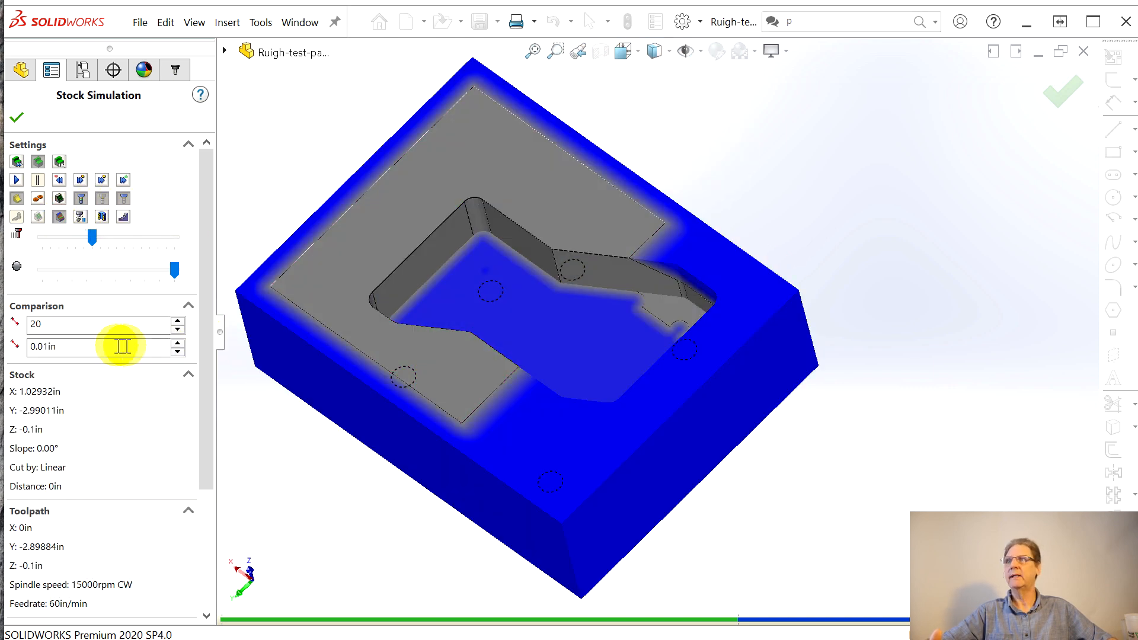
{"action": "left_click", "coordinate": [39, 350]}
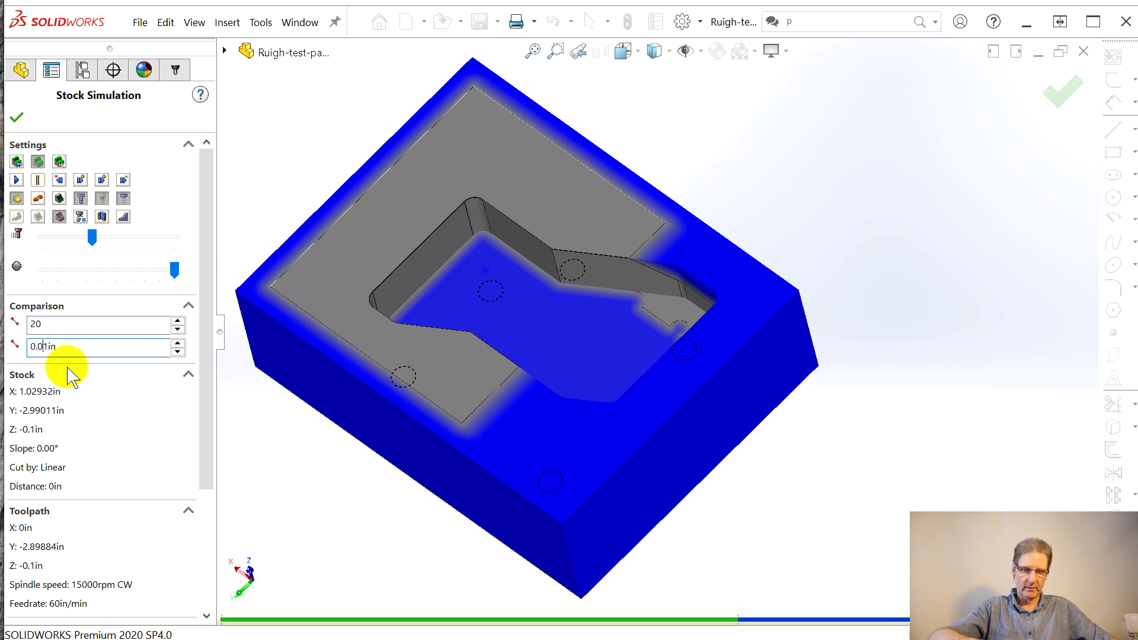
{"action": "type", "text": "0"}
{"action": "left_click", "coordinate": [81, 326]}
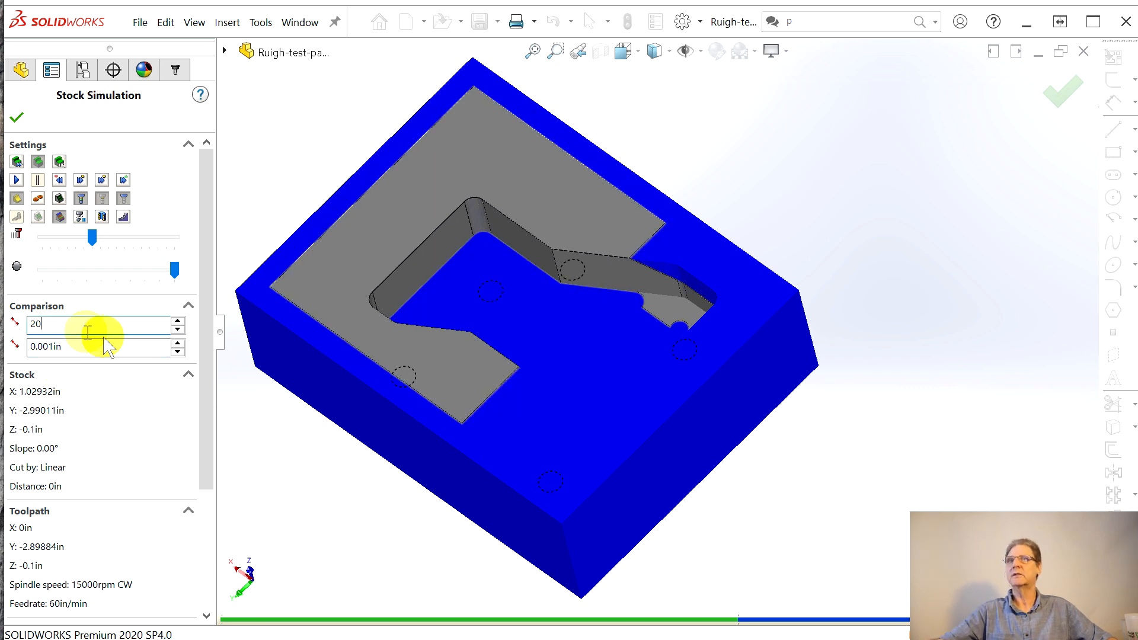
Inspect the material remaining around the pocket in the comparison view and close the stock simulation.
{"action": "middle_click_drag", "start_coordinate": [515, 357], "coordinate": [460, 363]}
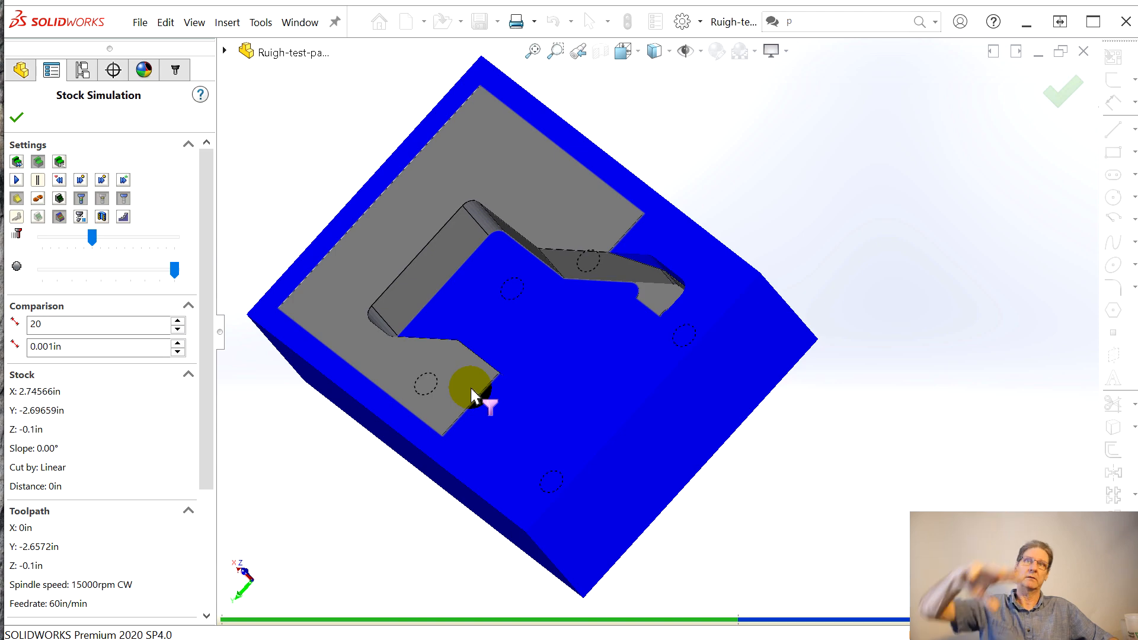
{"action": "middle_click_drag", "start_coordinate": [471, 388], "coordinate": [500, 381]}
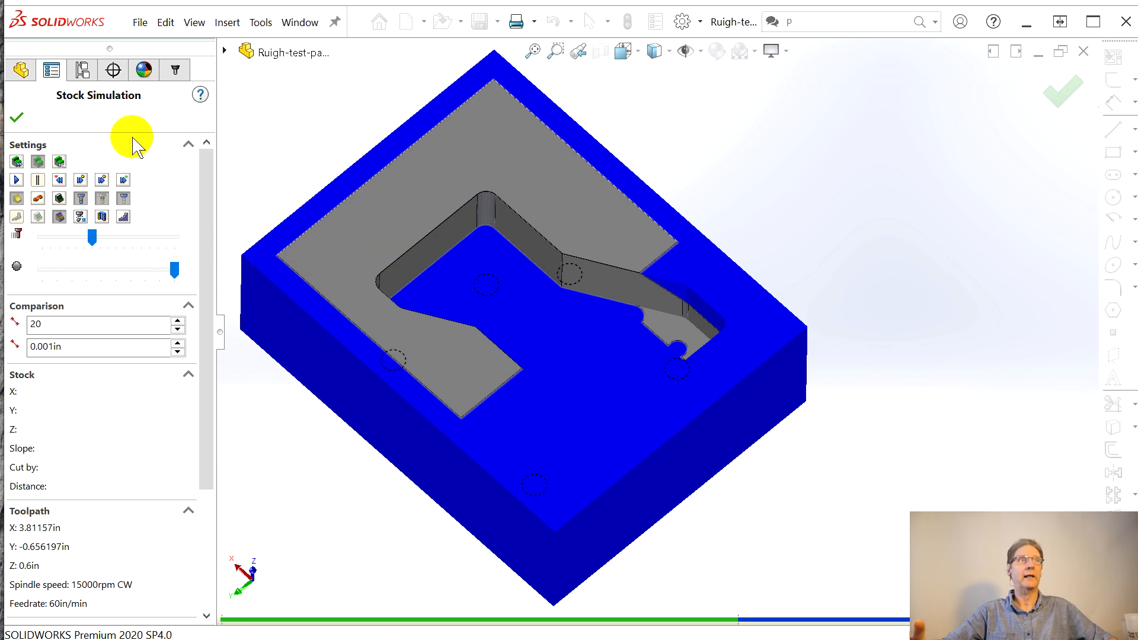
{"action": "left_click", "coordinate": [18, 118]}
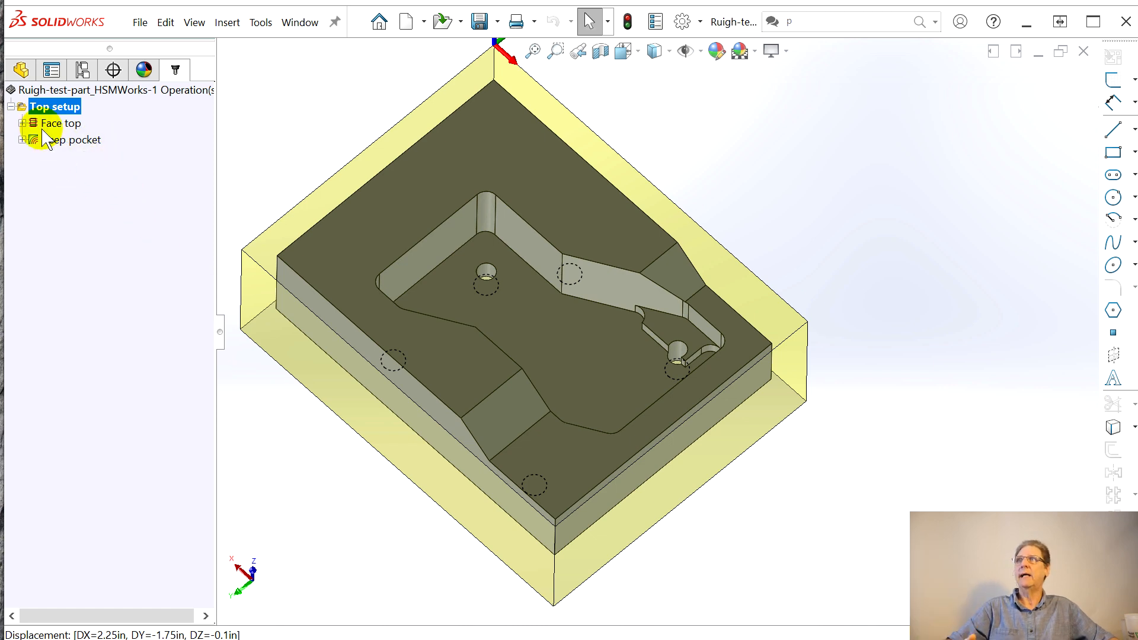
Duplicate the Deep pocket operation within Top setup.
{"action": "left_click", "coordinate": [53, 140]}
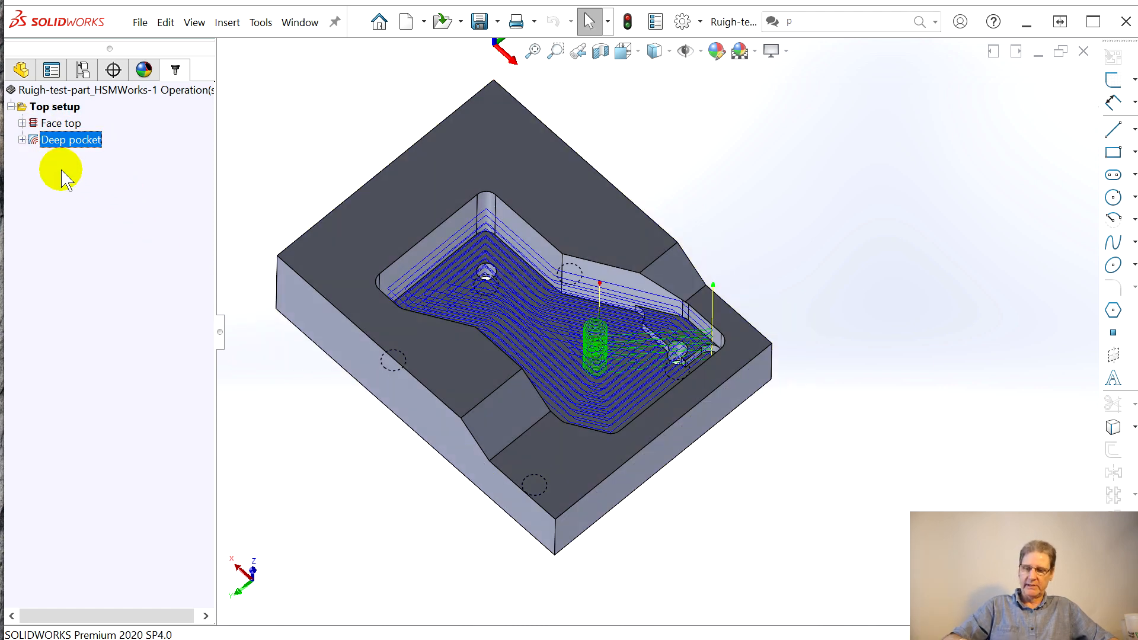
{"action": "left_click_drag", "start_coordinate": [61, 170], "coordinate": [62, 171], "text": "ctrl"}
{"action": "left_click", "coordinate": [22, 140]}
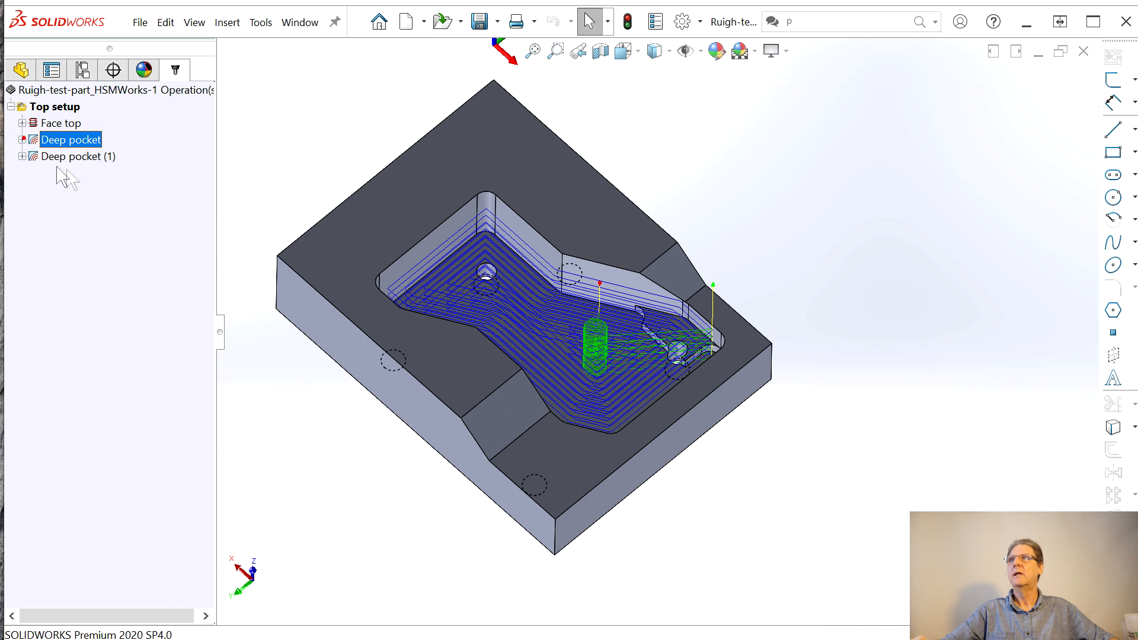
Rename the copied pocket operation as Shallow pocket.
{"action": "left_click", "coordinate": [57, 157]}
{"action": "left_click", "coordinate": [59, 157]}
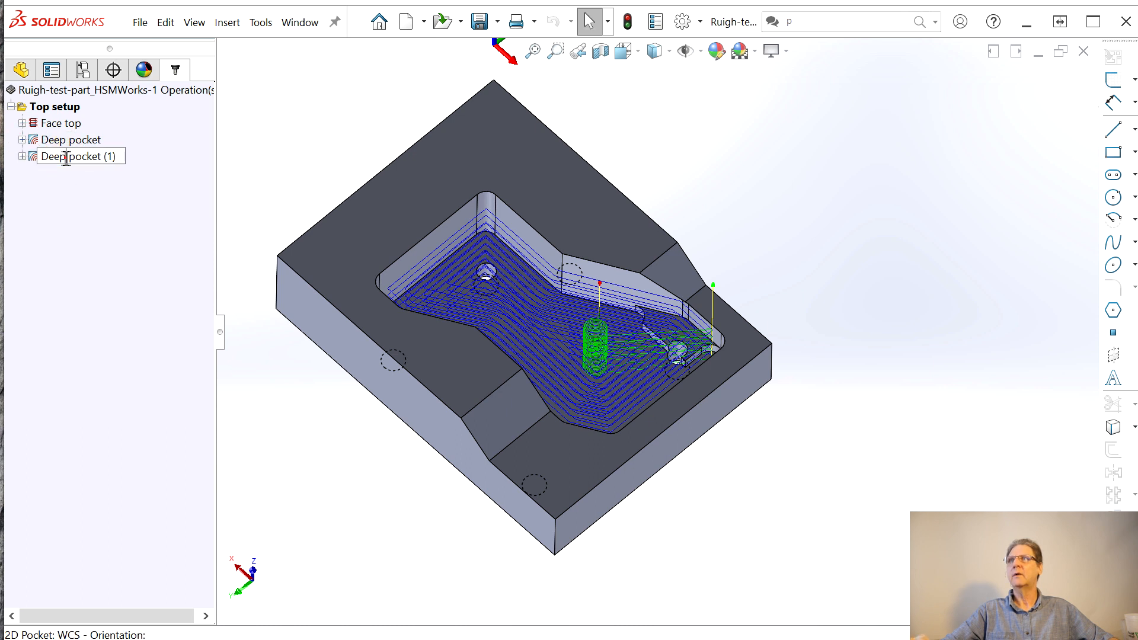
{"action": "left_click_drag", "start_coordinate": [64, 156], "coordinate": [22, 161]}
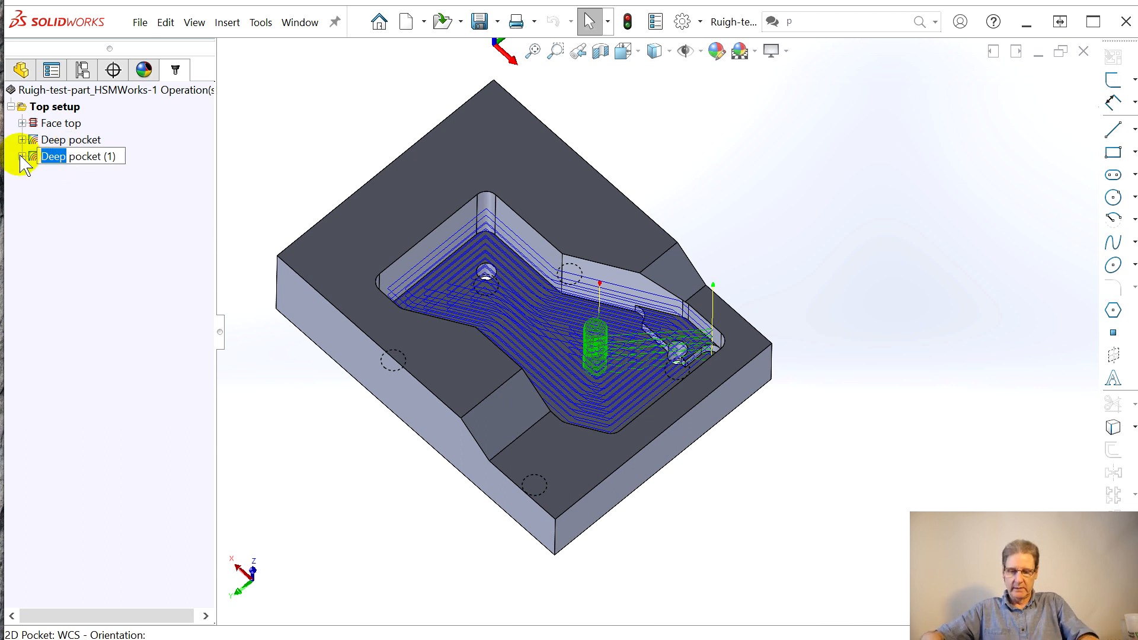
{"action": "type", "text": "Shallow"}
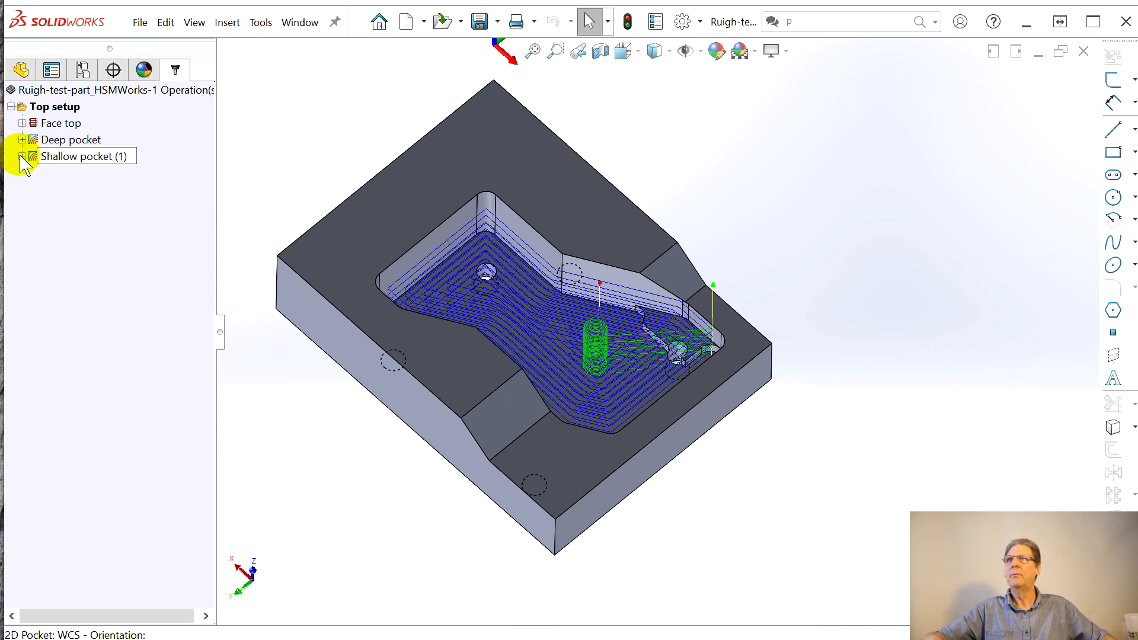
{"action": "left_click", "coordinate": [129, 156]}
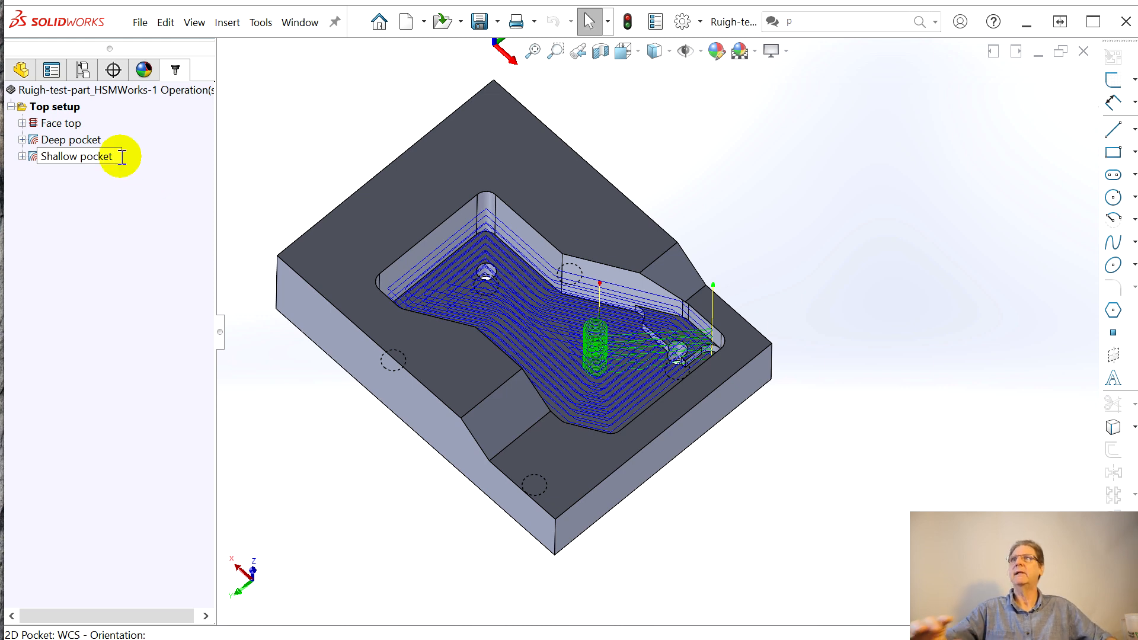
{"action": "left_click", "coordinate": [77, 224]}
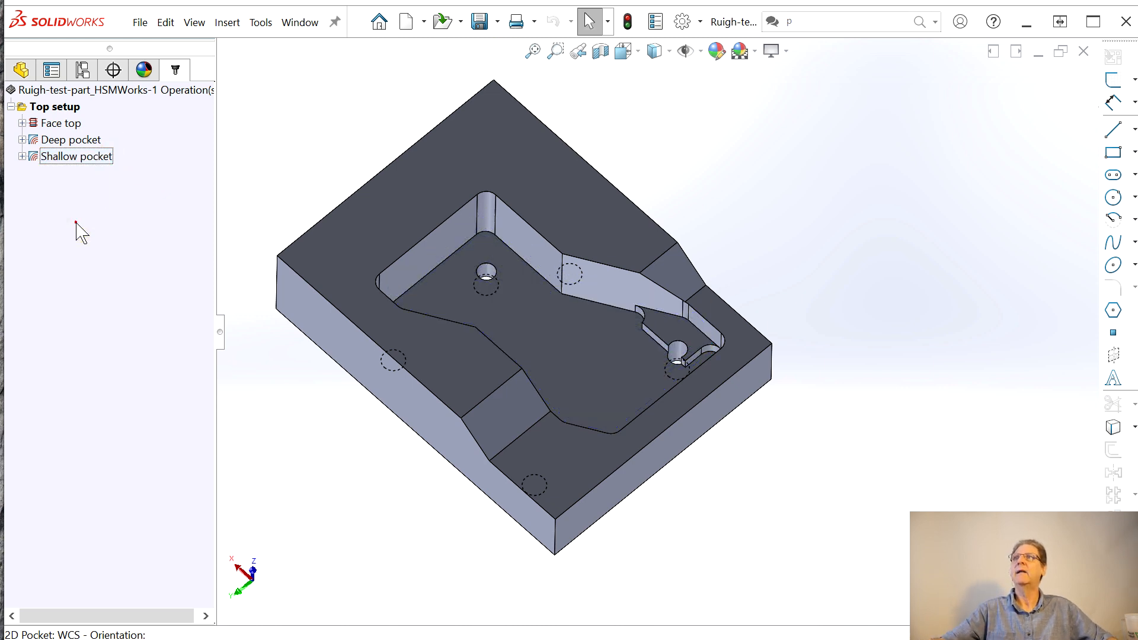
Edit the Shallow pocket operation and clear all the edges selected for its geometry.
{"action": "right_click", "coordinate": [31, 157]}
{"action": "left_click", "coordinate": [58, 161]}
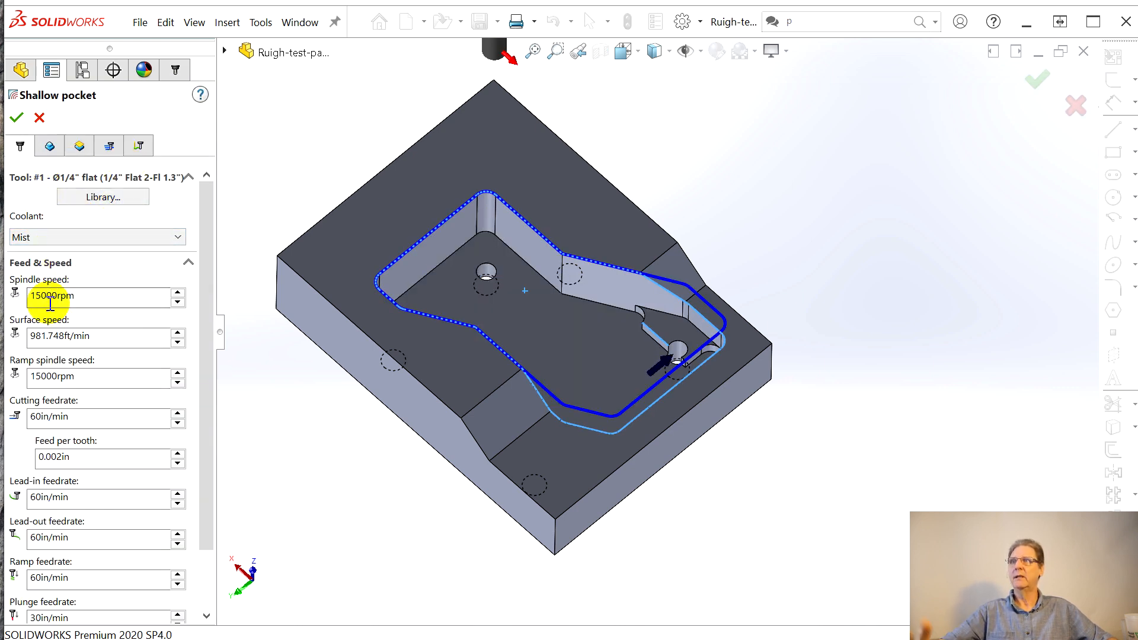
{"action": "left_click", "coordinate": [50, 147]}
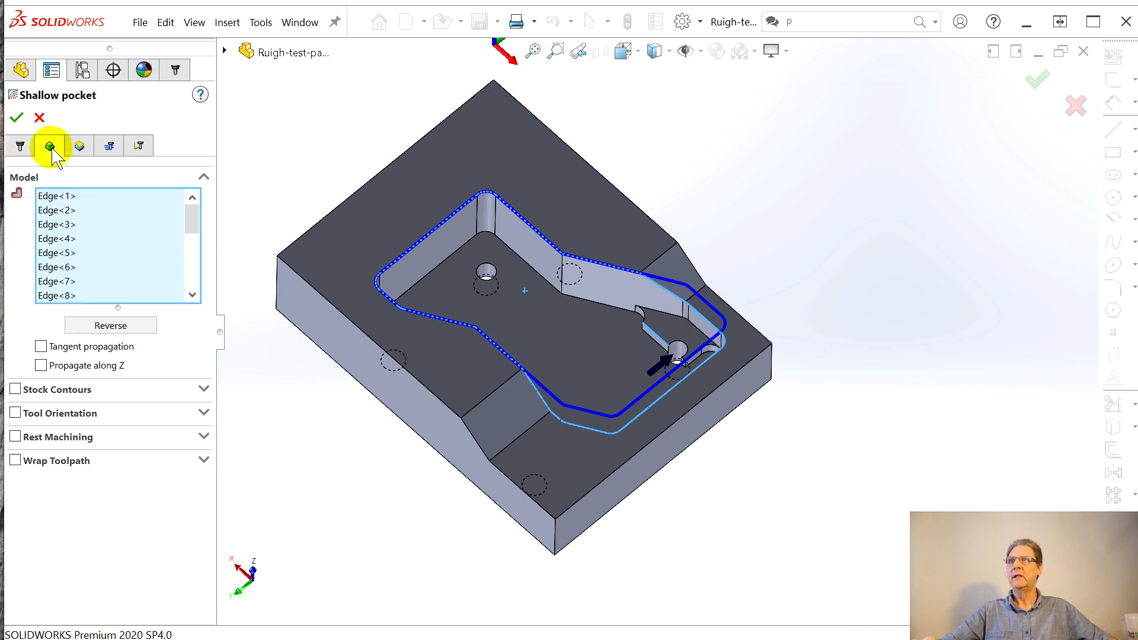
{"action": "left_click", "coordinate": [107, 337]}
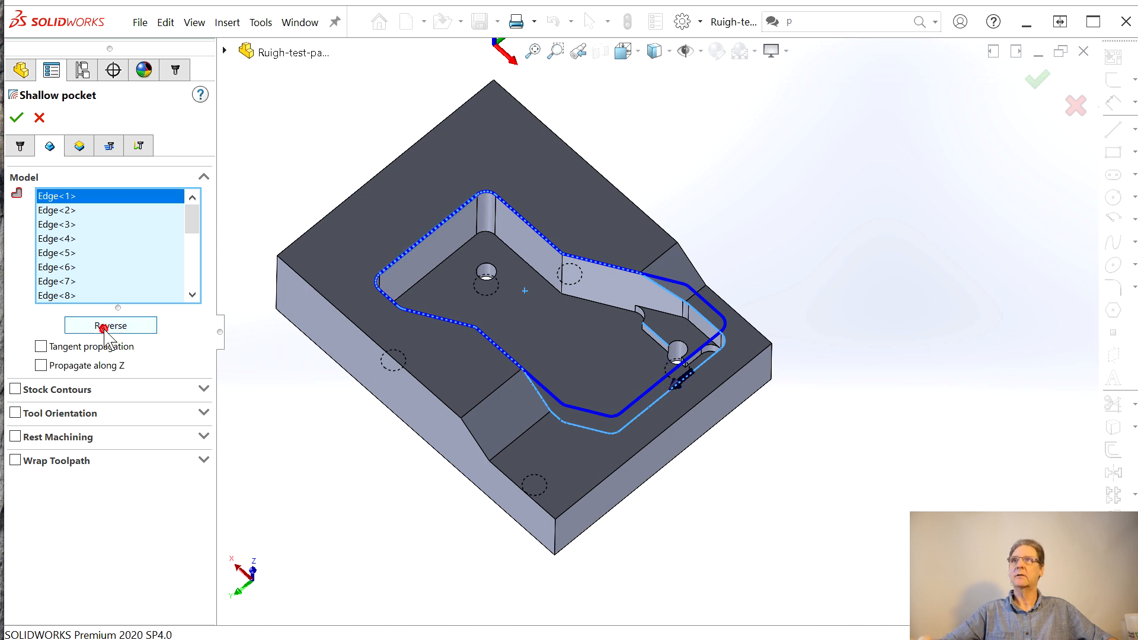
{"action": "right_click", "coordinate": [108, 253]}
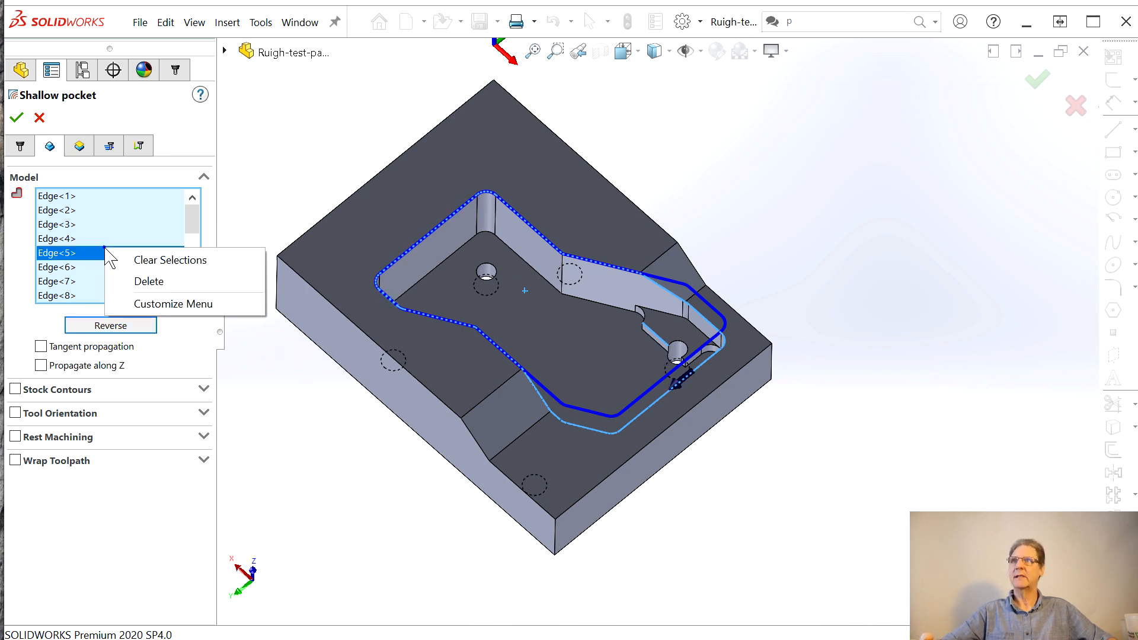
{"action": "left_click", "coordinate": [147, 259]}
Use Select Tangency on the straight edge at the pocket's far end to select its upper rim edges.
{"action": "middle_click_drag", "start_coordinate": [599, 394], "coordinate": [656, 488]}
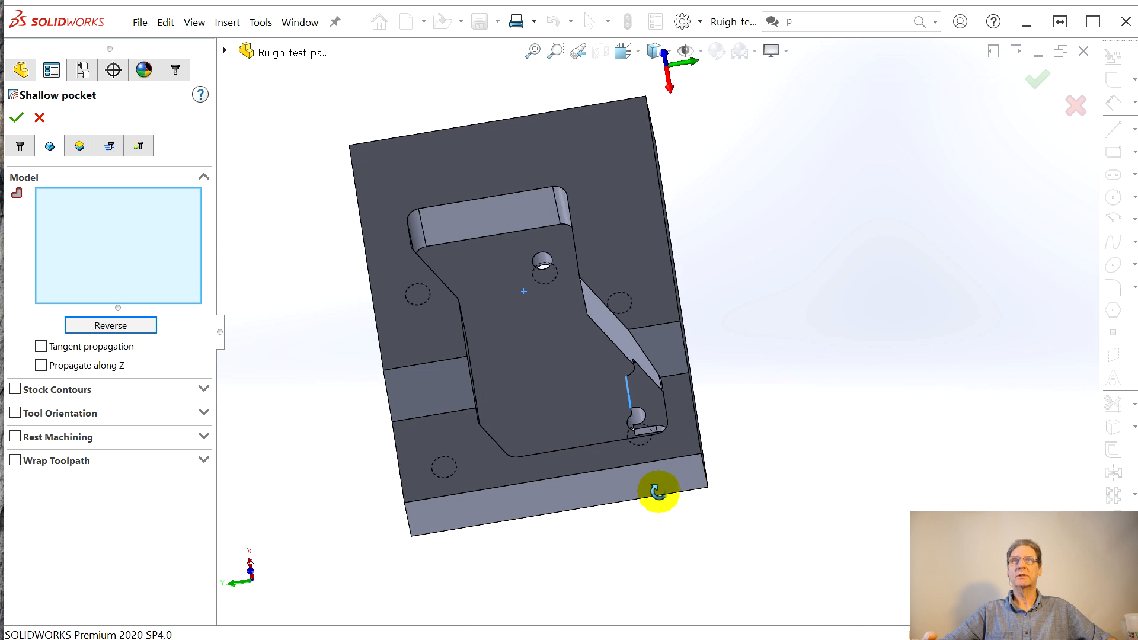
{"action": "right_click", "coordinate": [495, 200]}
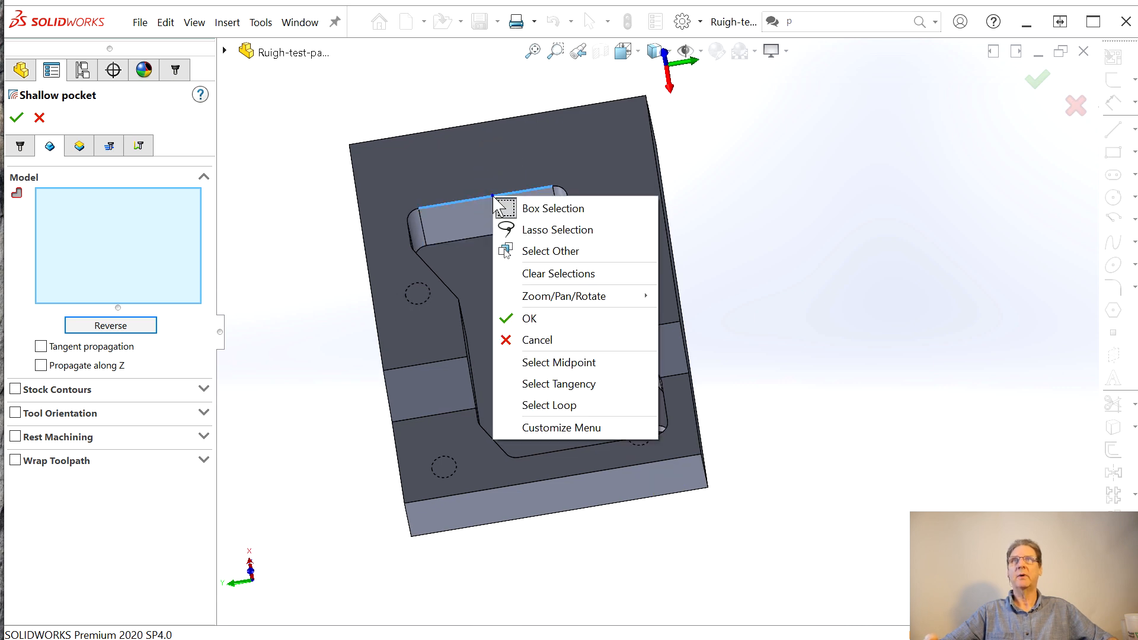
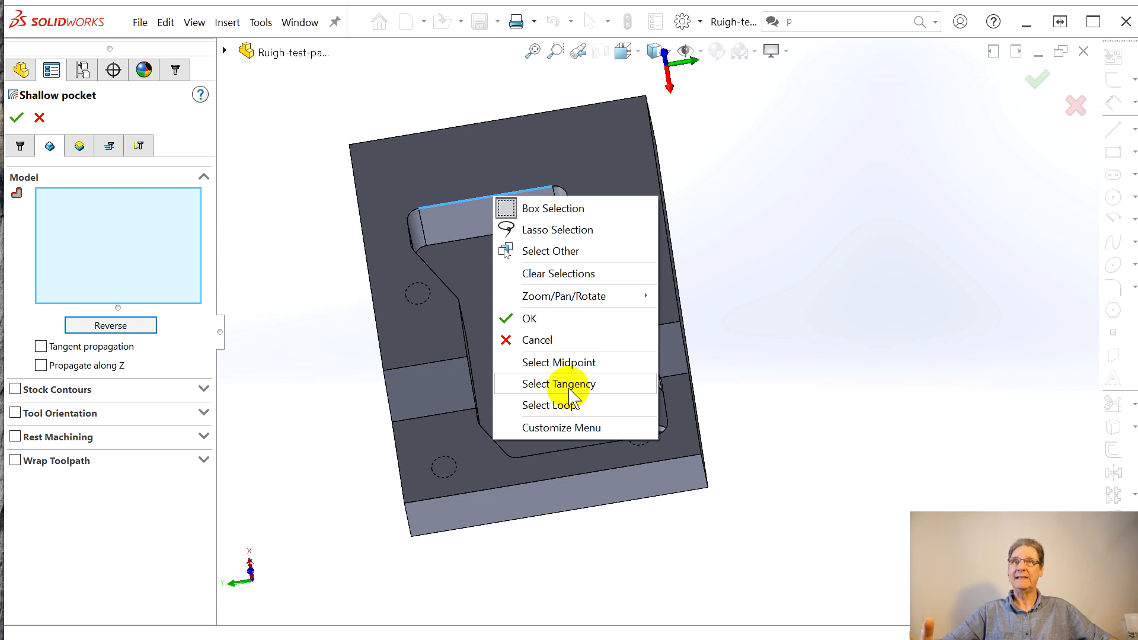
{"action": "left_click", "coordinate": [567, 389]}
Add the straight side edge, the sloped edge and the short edge below it to the Shallow pocket contour.
{"action": "middle_click_drag", "start_coordinate": [574, 382], "coordinate": [596, 356]}
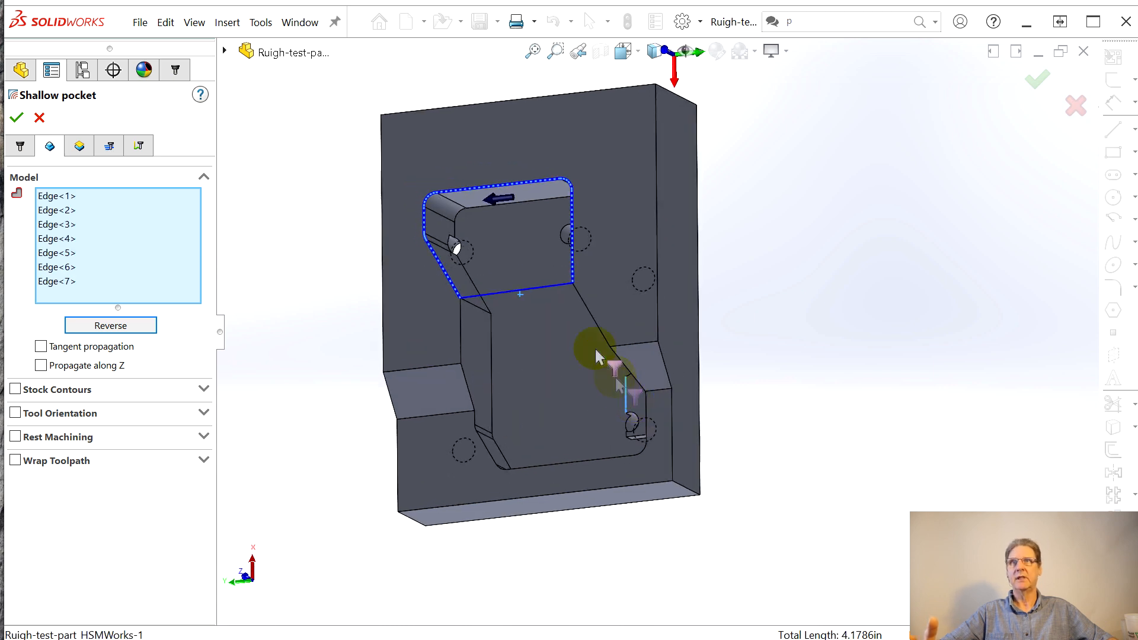
{"action": "left_click", "coordinate": [461, 339]}
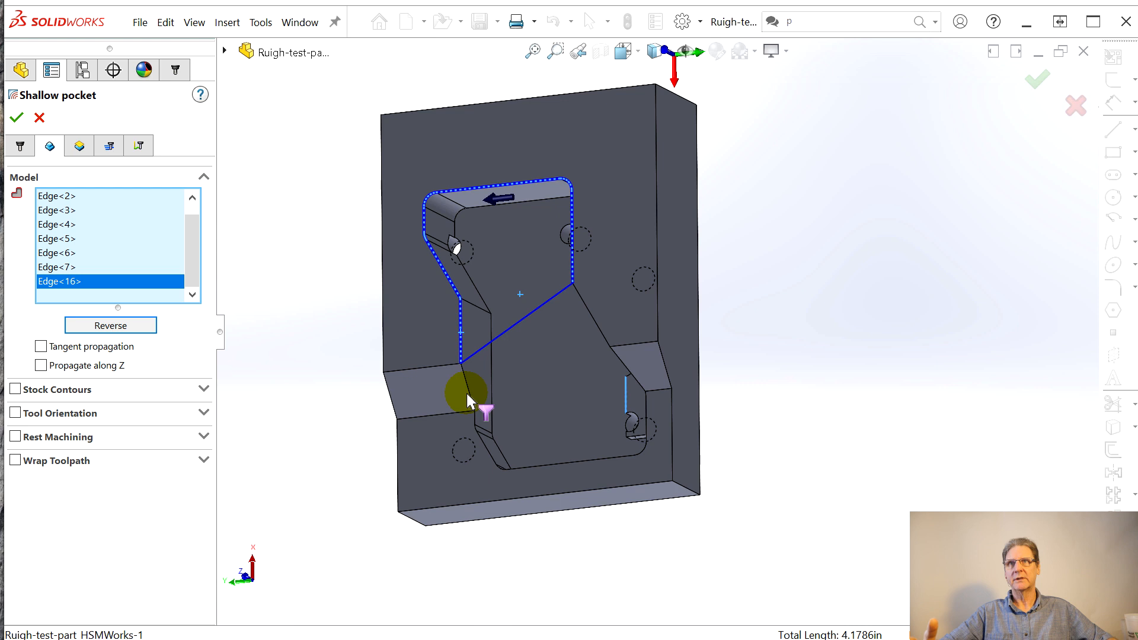
{"action": "left_click", "coordinate": [468, 396]}
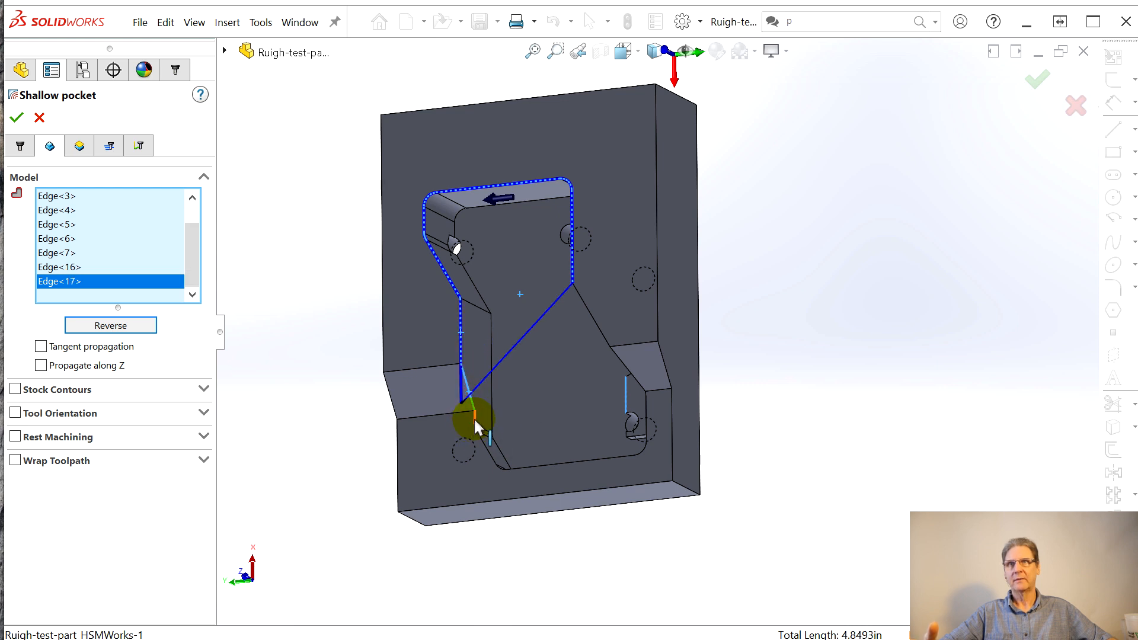
{"action": "left_click", "coordinate": [476, 417]}
Extend the Shallow pocket contour along the small arc, the angled rim edge and the next corner arc.
{"action": "middle_click_drag", "start_coordinate": [502, 422], "coordinate": [505, 437]}
{"action": "scroll", "coordinate": [511, 429], "scroll_direction": "up", "scroll_amount": 5}
{"action": "scroll", "coordinate": [671, 386], "scroll_direction": "down", "scroll_amount": 7}
{"action": "scroll", "coordinate": [301, 329], "scroll_direction": "down", "scroll_amount": 4}
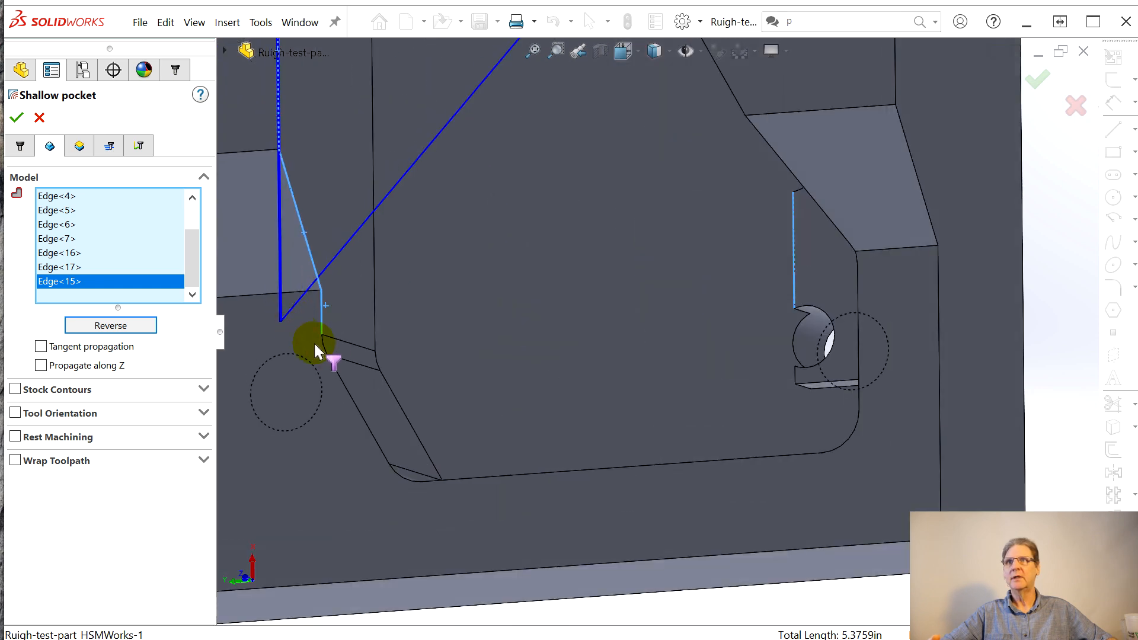
{"action": "left_click", "coordinate": [350, 396]}
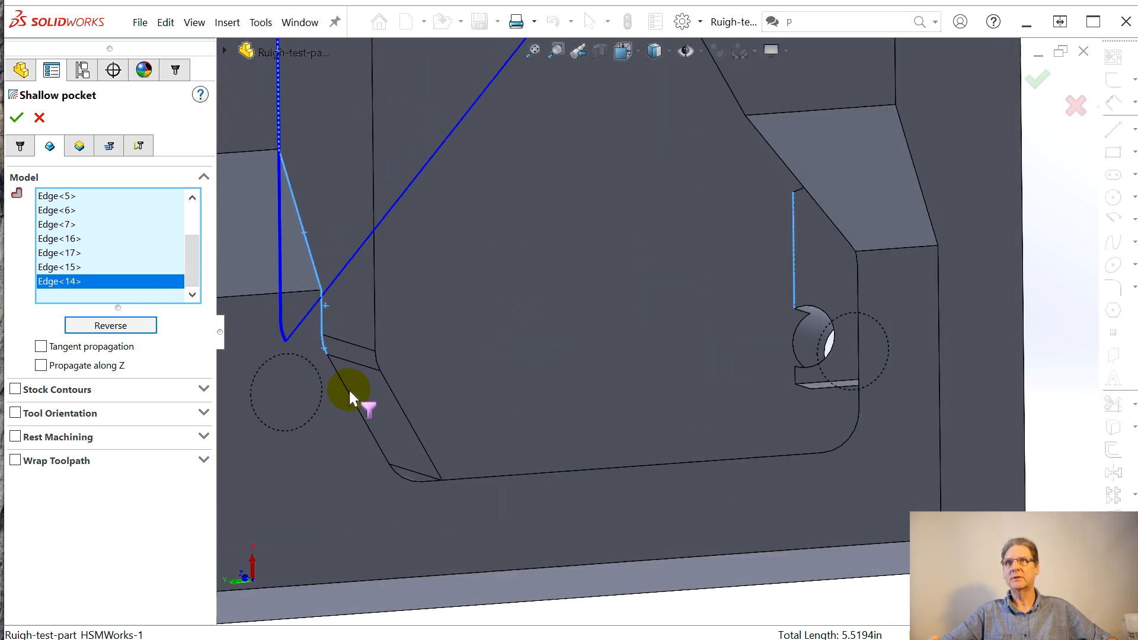
{"action": "left_click", "coordinate": [414, 472]}
{"action": "left_click", "coordinate": [397, 475]}
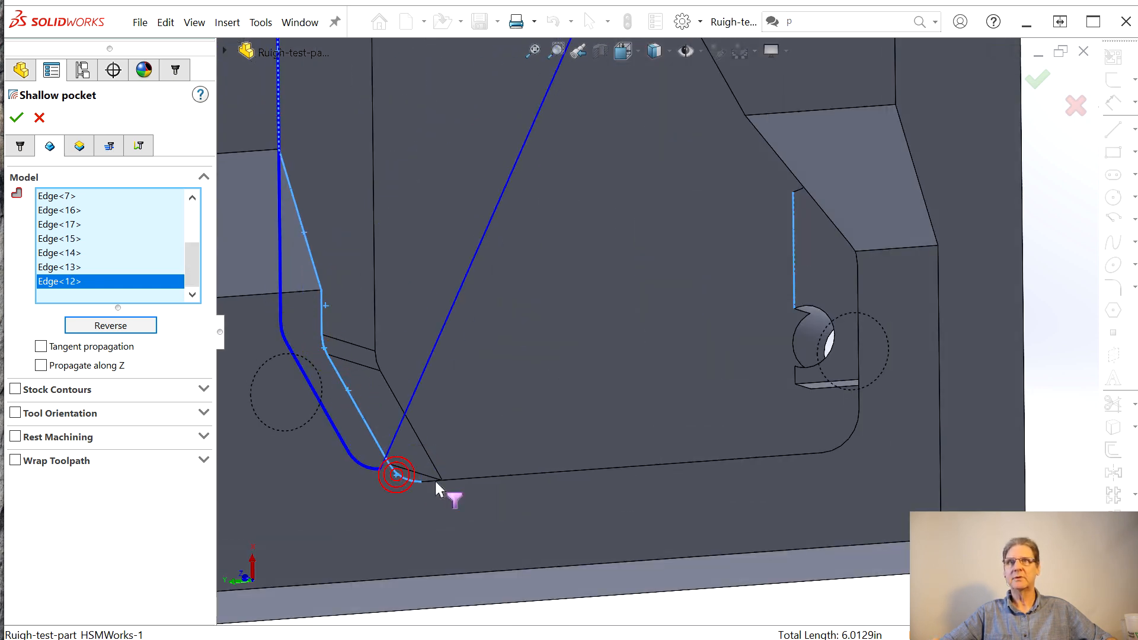
{"action": "left_click_drag", "start_coordinate": [351, 499], "coordinate": [339, 501]}
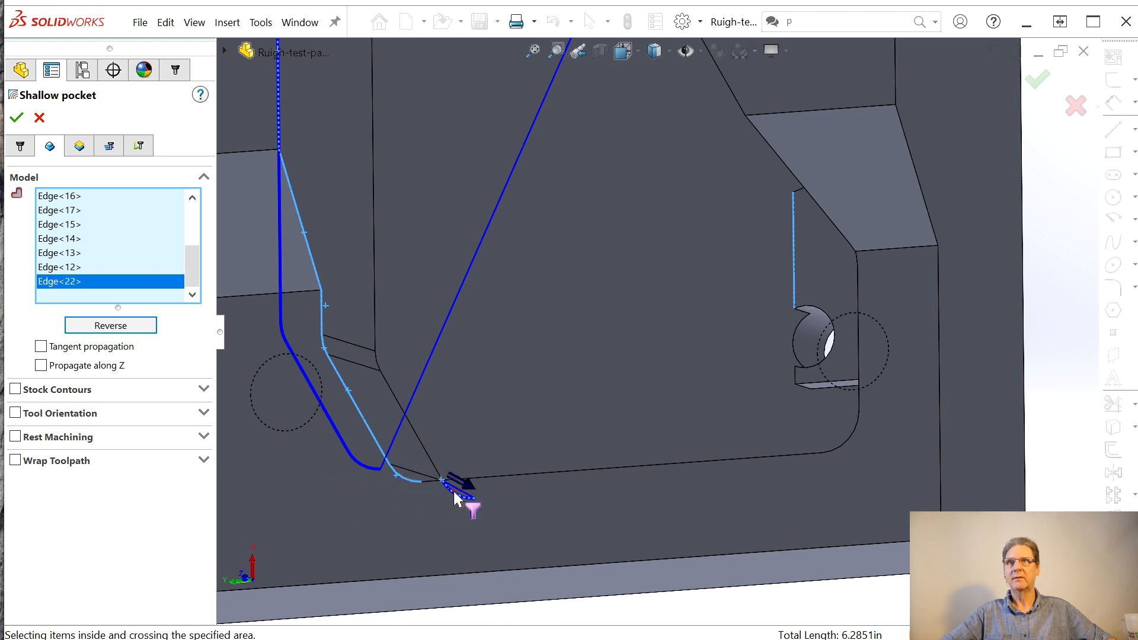
{"action": "middle_click_drag", "start_coordinate": [387, 492], "coordinate": [480, 495]}
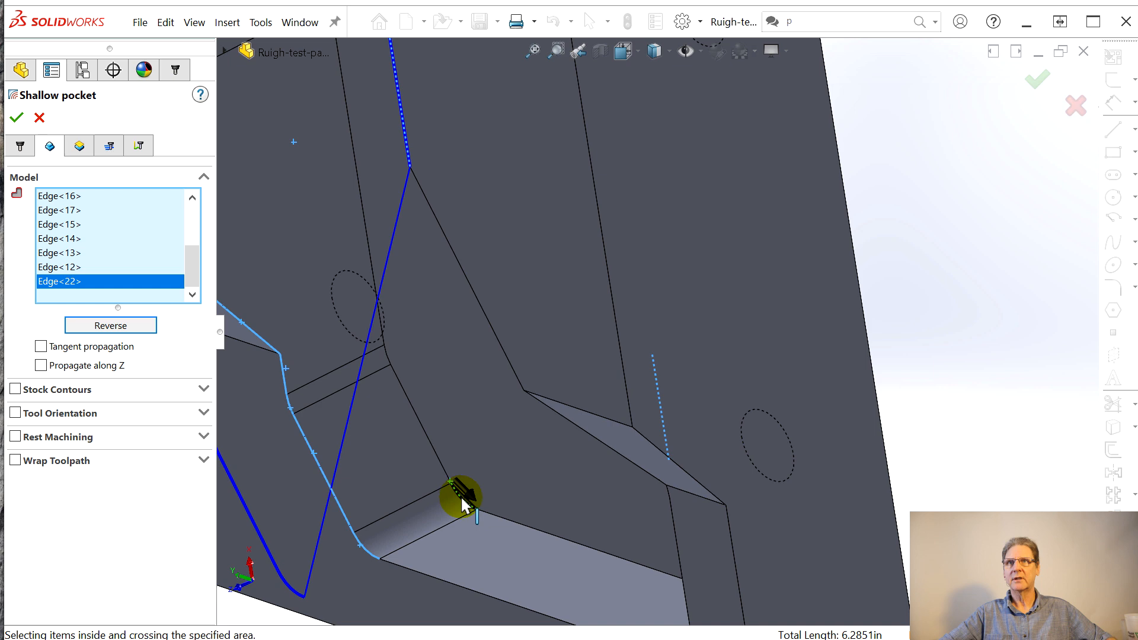
{"action": "left_click", "coordinate": [462, 498]}
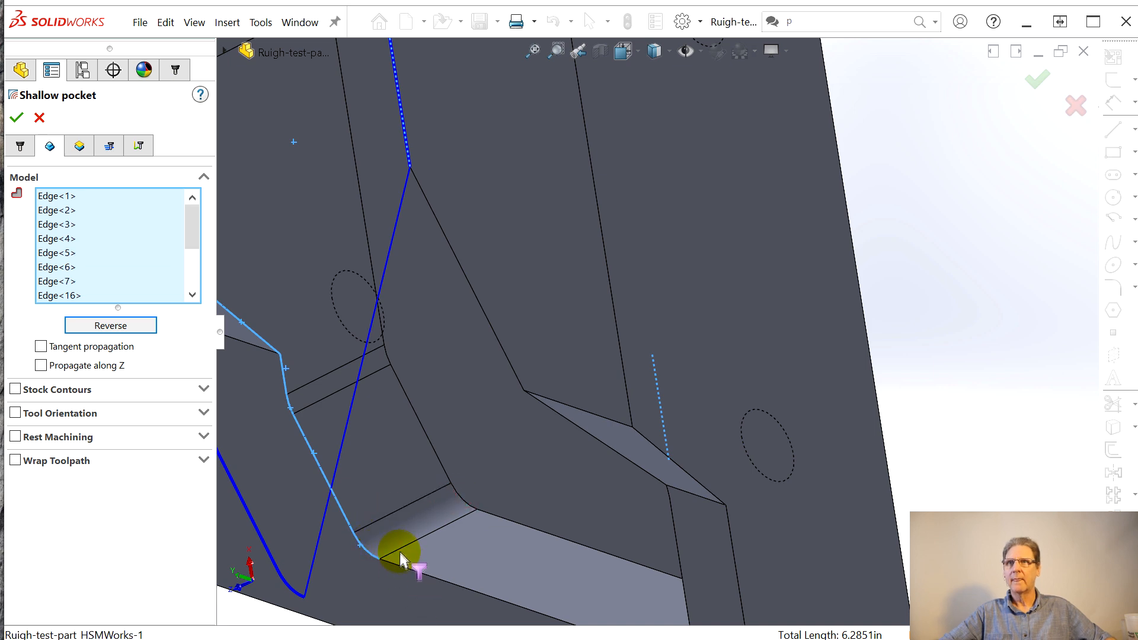
Add the long rim edge at the pocket's near end and its adjoining corner arc to the contour.
{"action": "left_click", "coordinate": [396, 572]}
{"action": "middle_click_drag", "start_coordinate": [458, 571], "coordinate": [623, 526]}
{"action": "middle_click_drag", "start_coordinate": [709, 556], "coordinate": [730, 534]}
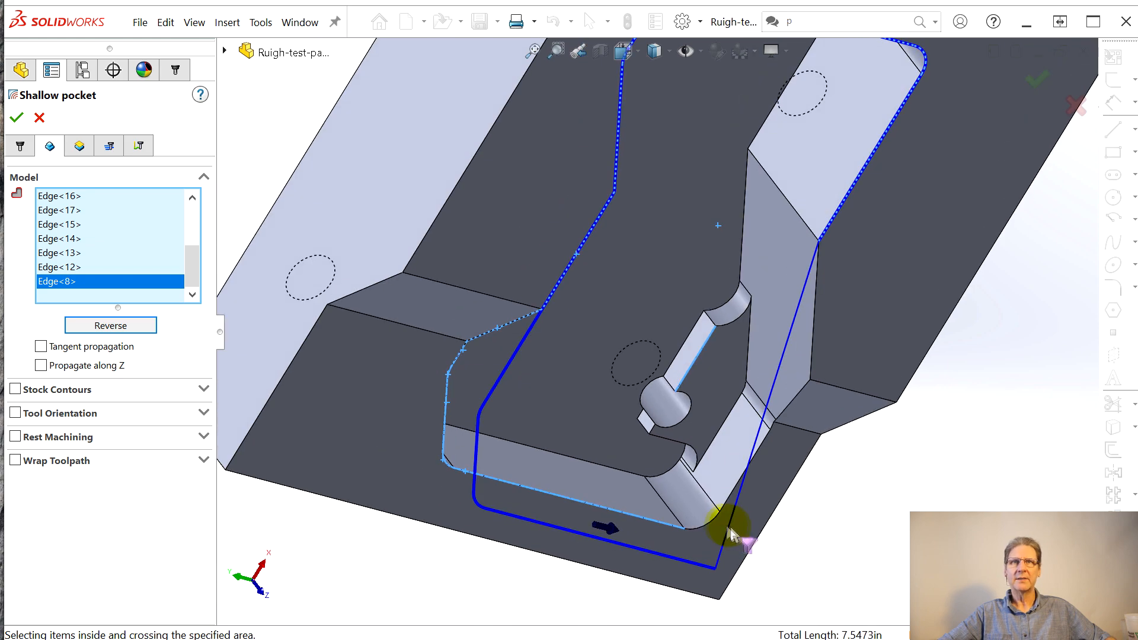
{"action": "left_click", "coordinate": [709, 529]}
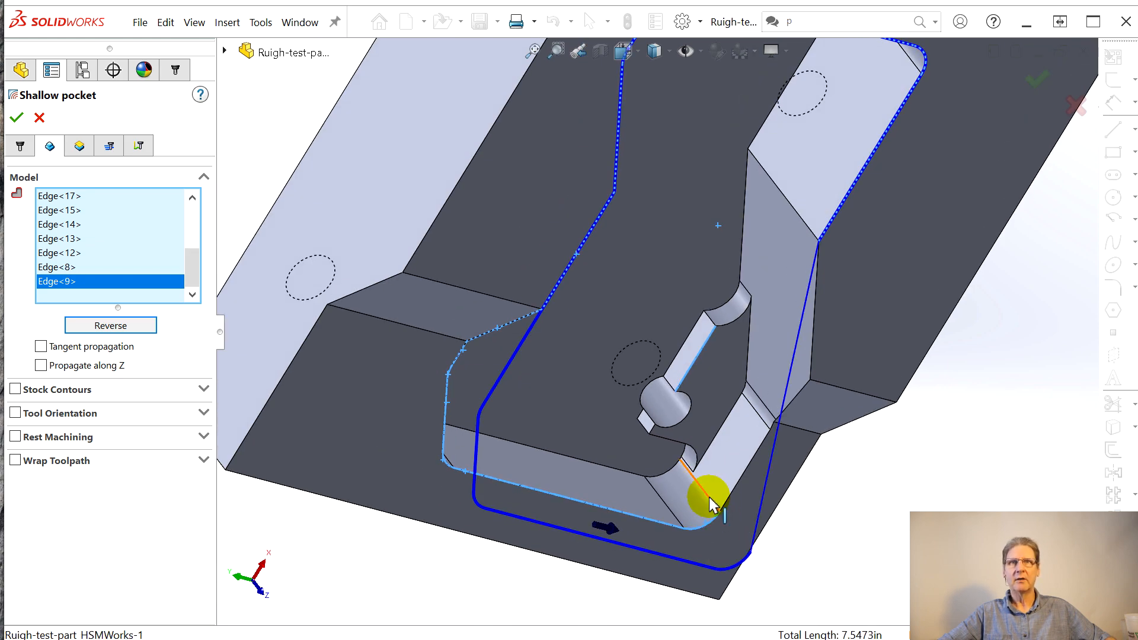
Add the slanted corner edges and the small arc beside them to the Shallow pocket contour.
{"action": "left_click", "coordinate": [711, 503]}
{"action": "scroll", "coordinate": [676, 465], "scroll_direction": "down", "scroll_amount": 5}
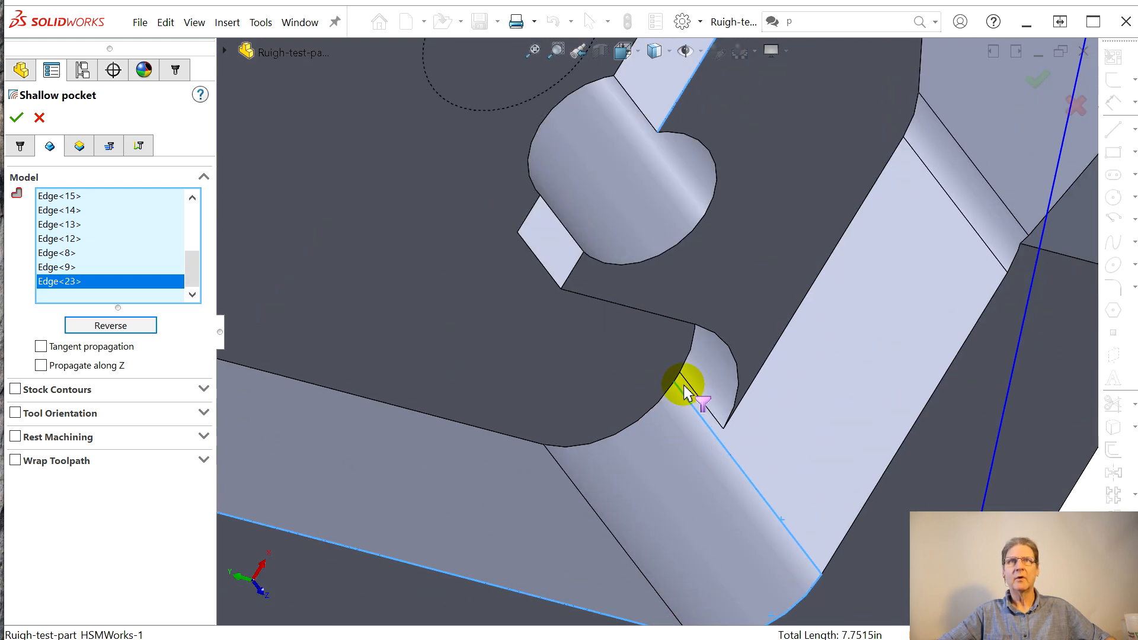
{"action": "left_click", "coordinate": [687, 389]}
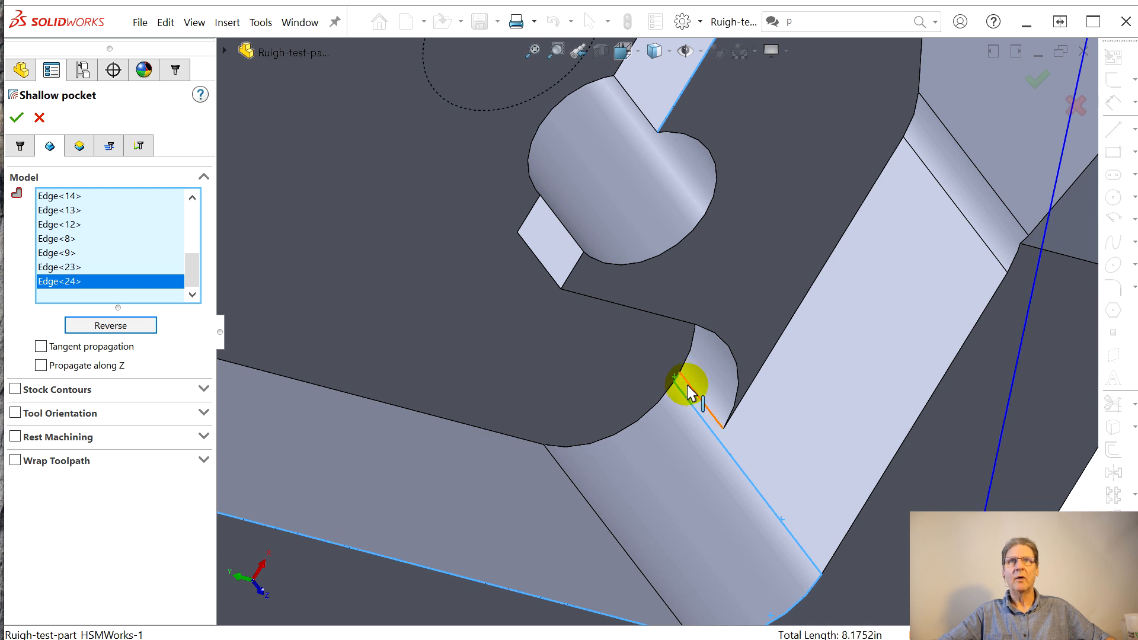
{"action": "left_click", "coordinate": [729, 387]}
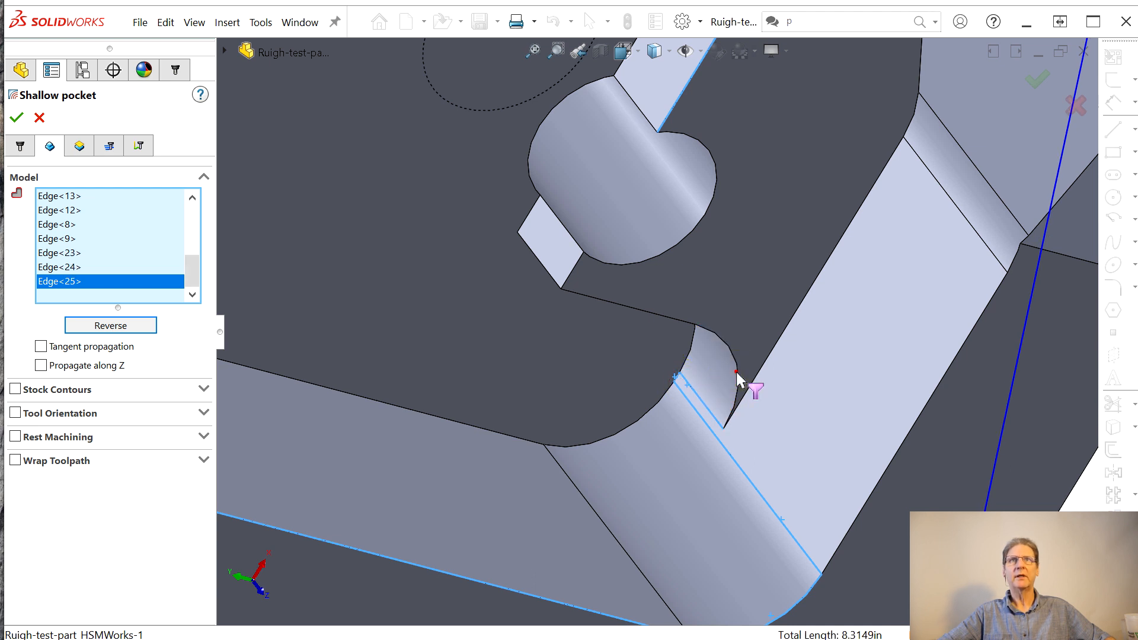
{"action": "left_click", "coordinate": [737, 373]}
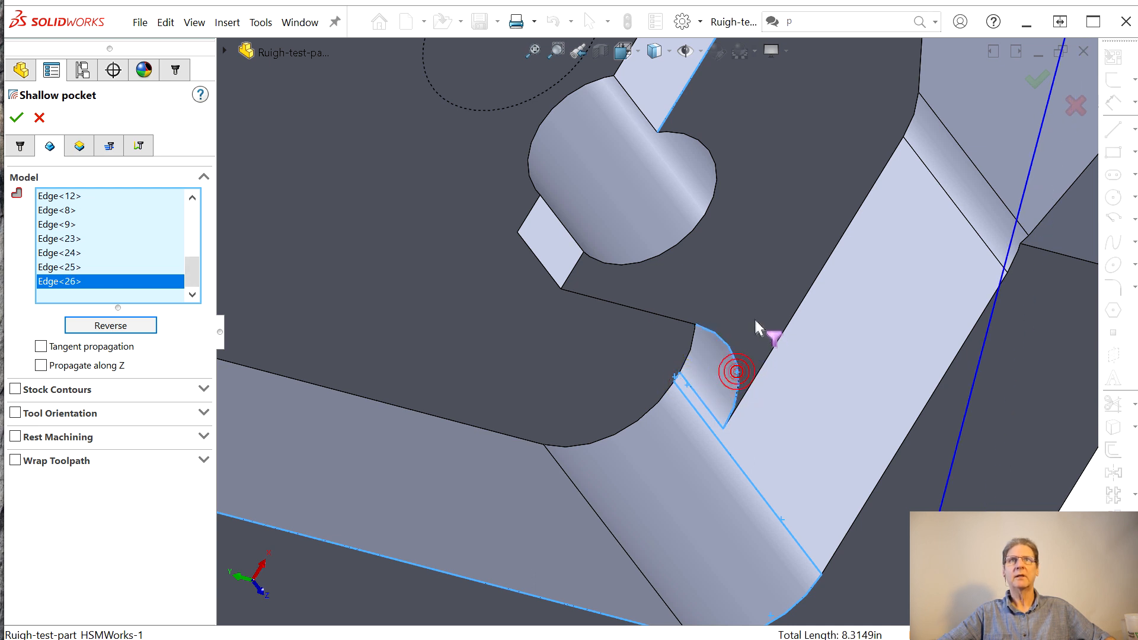
Continue the contour along the ledge's straight edge, the short step edge, the large round cutout arc and the straight edge beyond it.
{"action": "left_click", "coordinate": [632, 314]}
{"action": "left_click", "coordinate": [573, 272]}
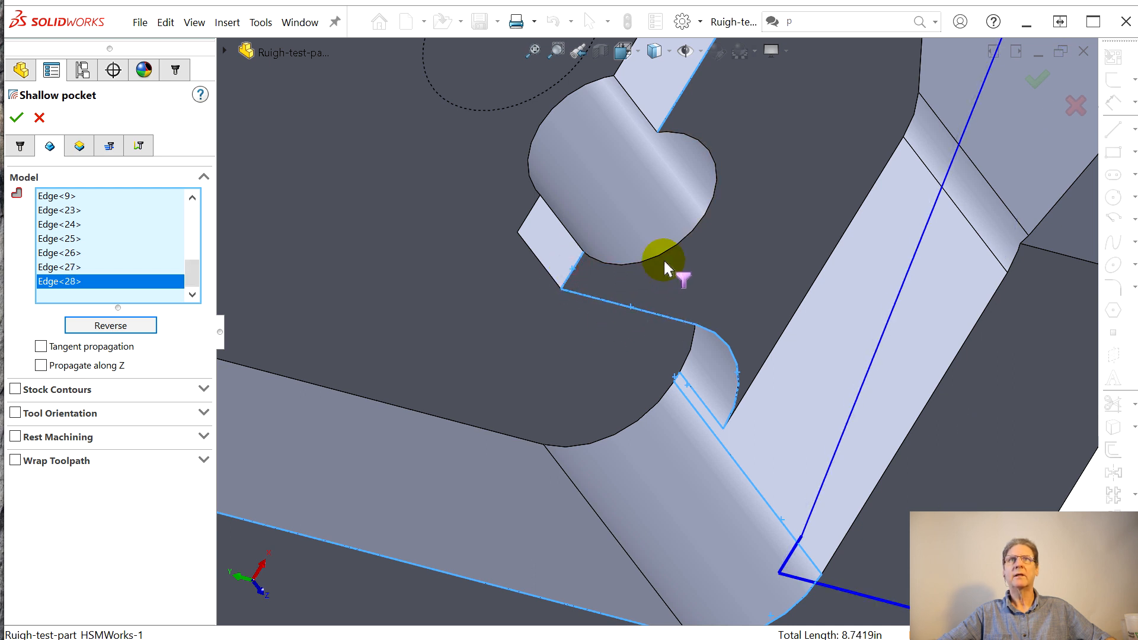
{"action": "left_click", "coordinate": [659, 261]}
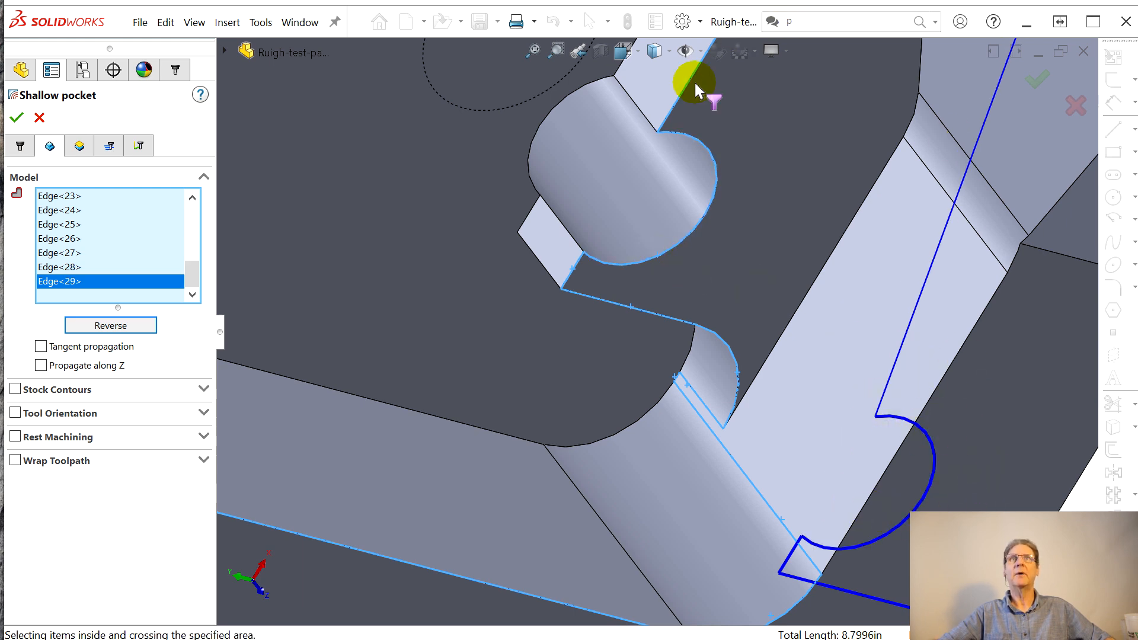
{"action": "scroll", "coordinate": [724, 115], "scroll_direction": "up", "scroll_amount": 4}
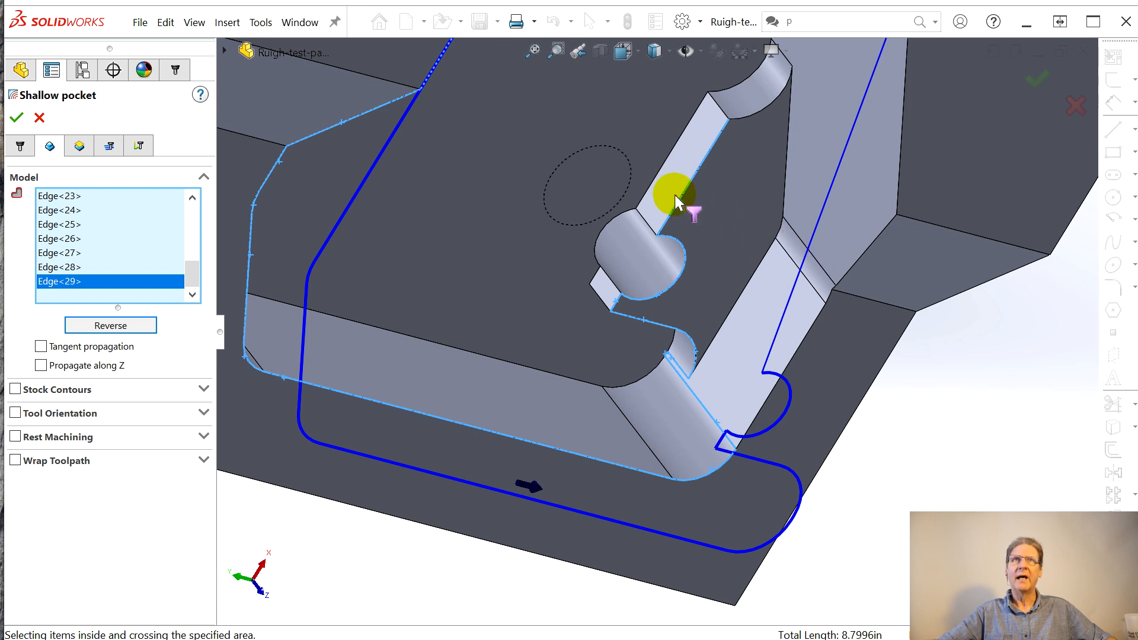
{"action": "left_click", "coordinate": [682, 206]}
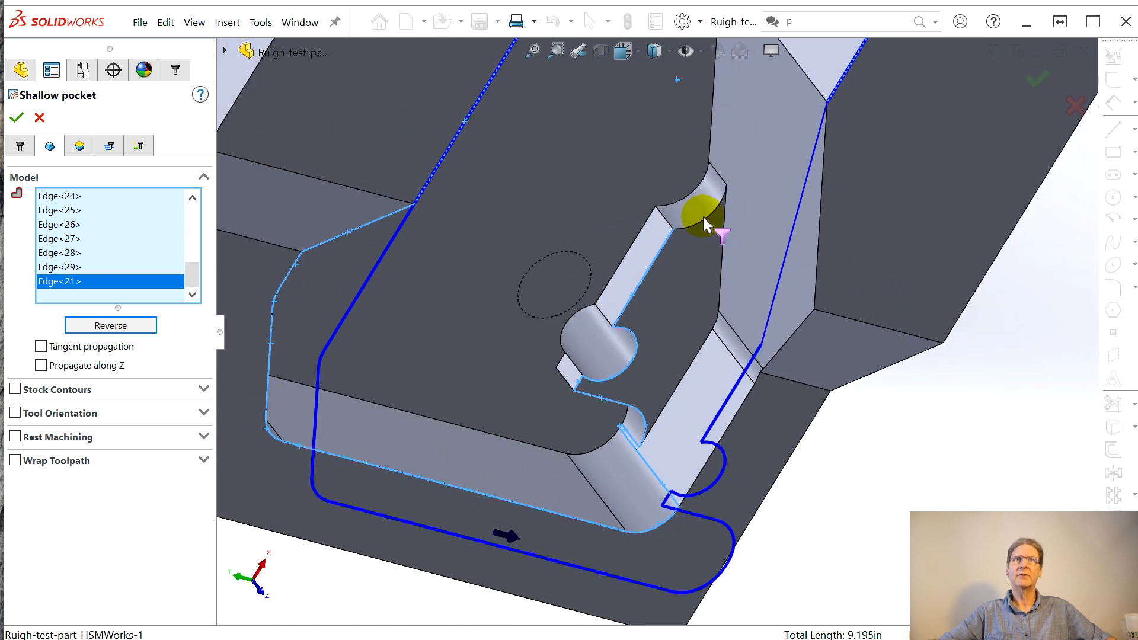
Add the concave arc, its short end edge, the long floor edge and the diagonal wall edge to the contour.
{"action": "left_click", "coordinate": [704, 222]}
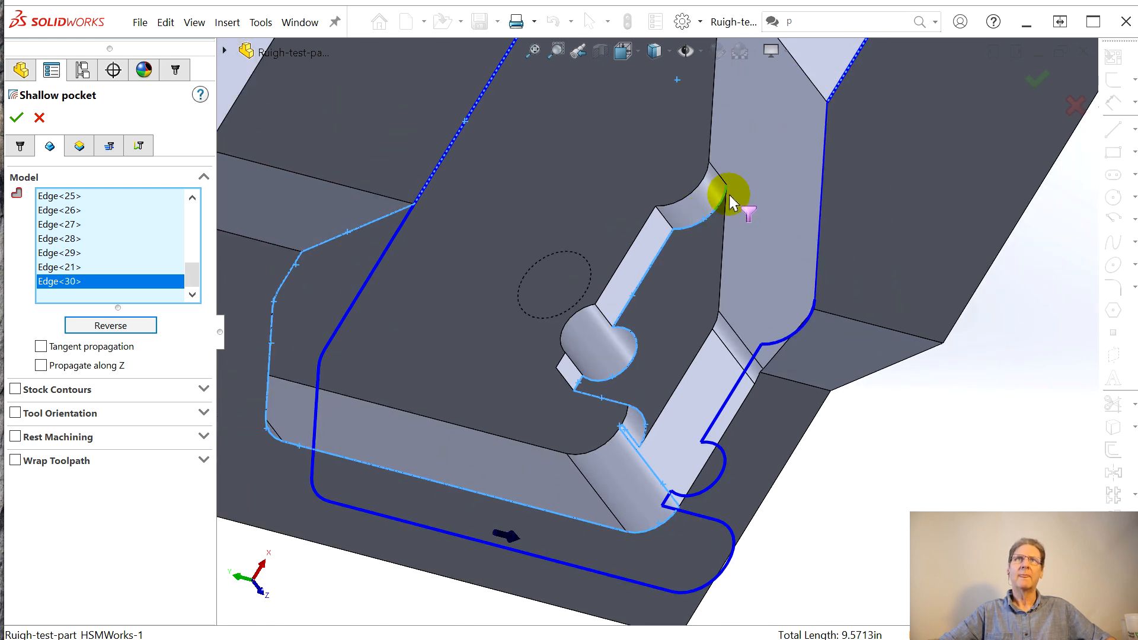
{"action": "left_click", "coordinate": [721, 179]}
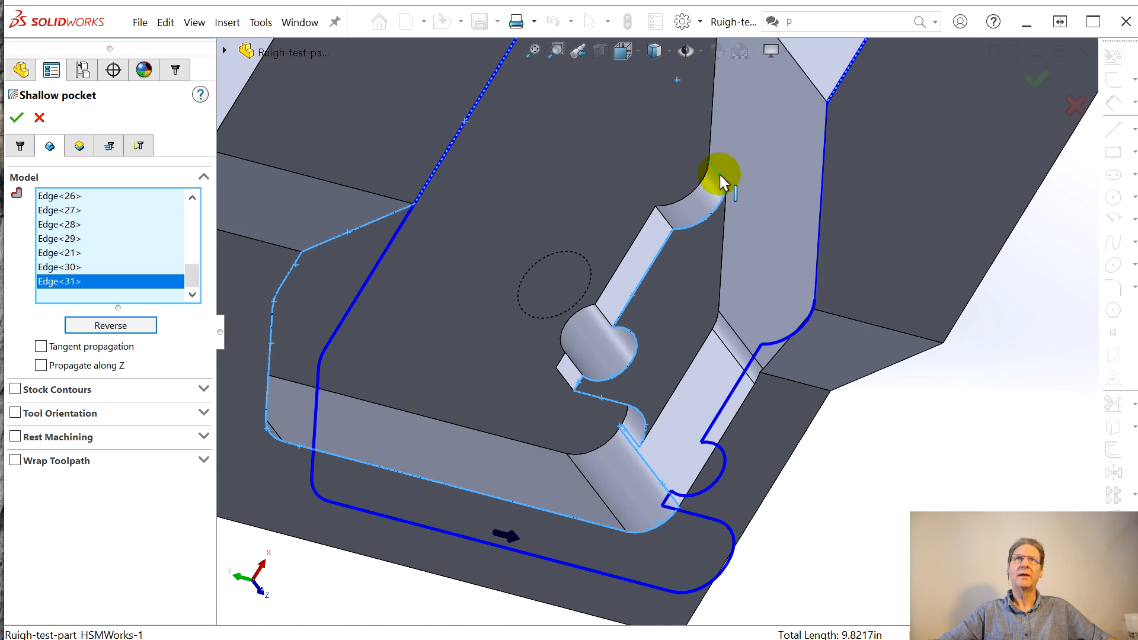
{"action": "left_click", "coordinate": [712, 131]}
{"action": "scroll", "coordinate": [743, 120], "scroll_direction": "up", "scroll_amount": 1}
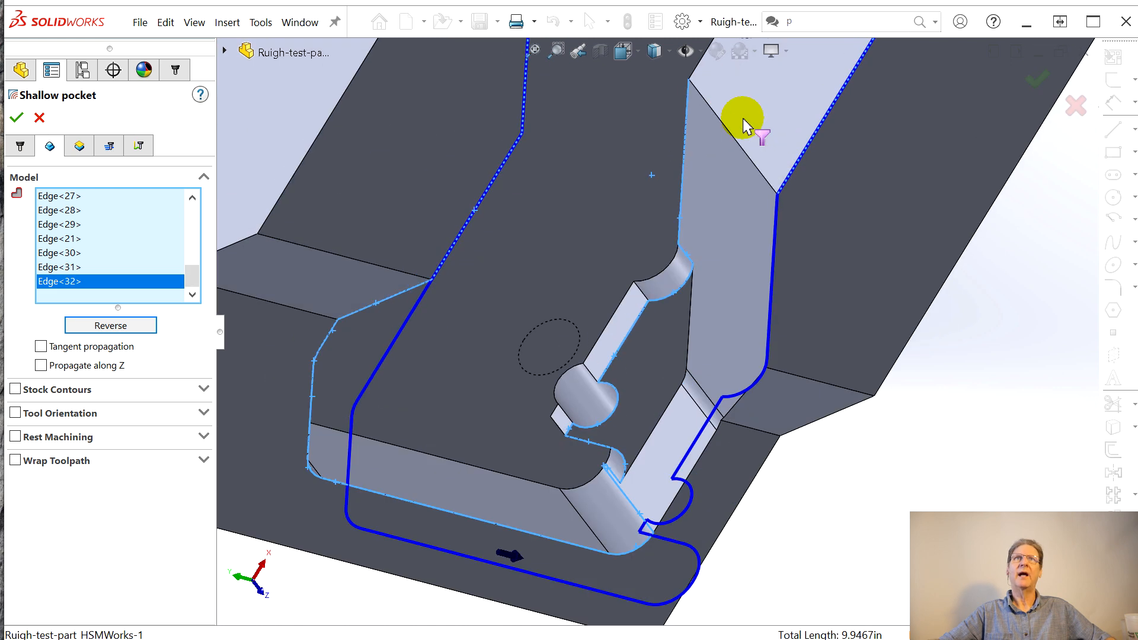
{"action": "left_click", "coordinate": [737, 143]}
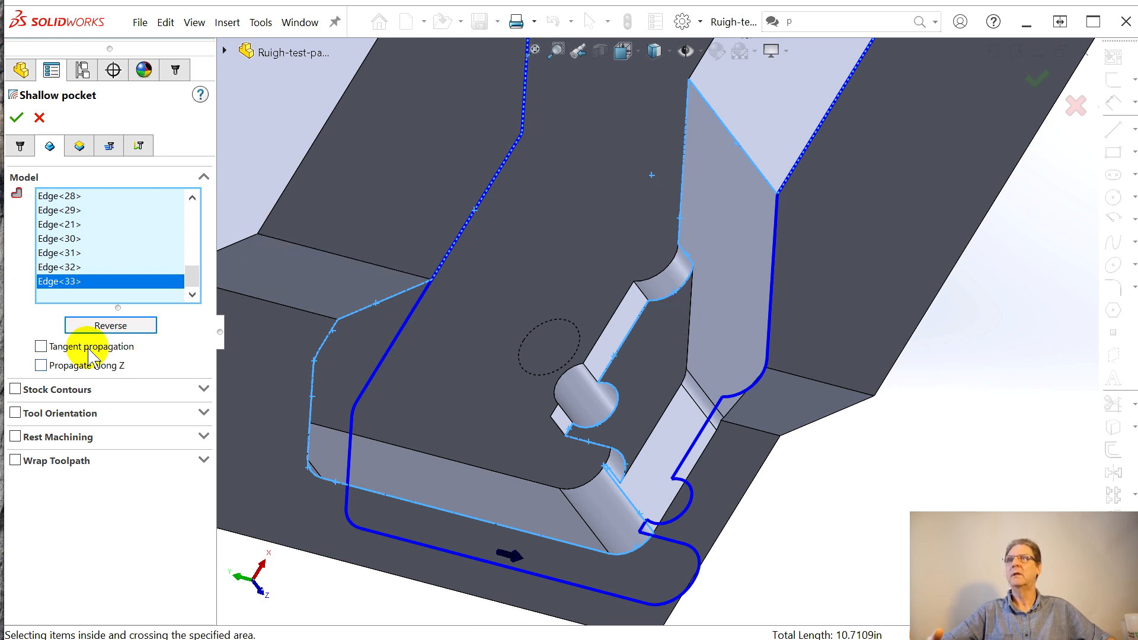
Set the top height From Selection using the raised ledge's edge, and reference the bottom height to the pocket floor edge beside the ledge.
{"action": "left_click", "coordinate": [80, 147]}
{"action": "middle_click_drag", "start_coordinate": [382, 351], "coordinate": [662, 245]}
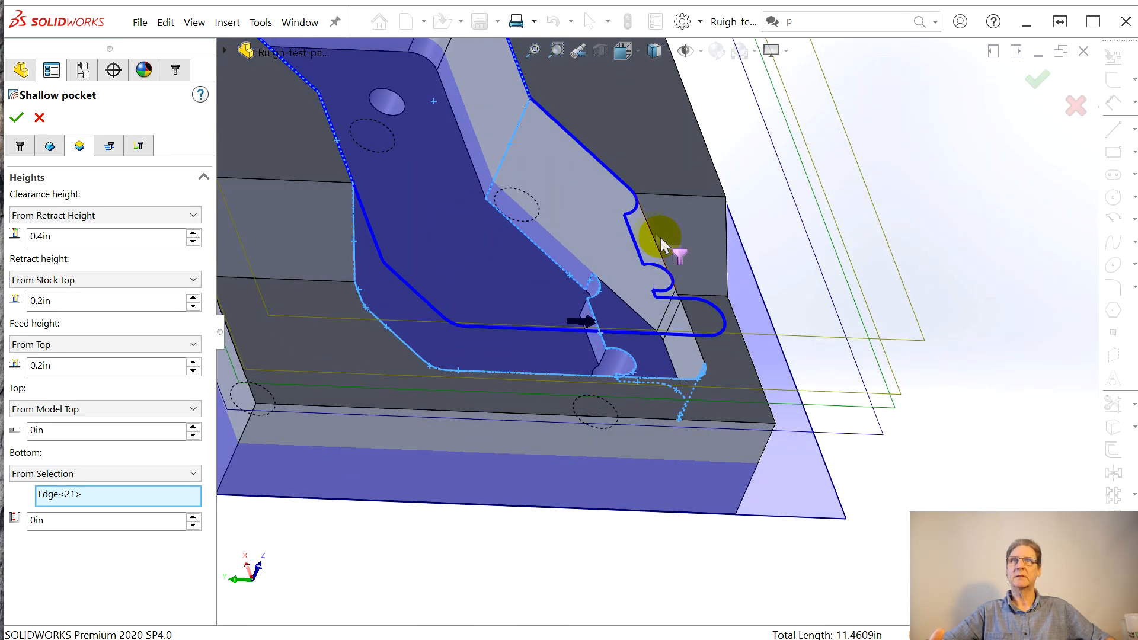
{"action": "left_click", "coordinate": [42, 411]}
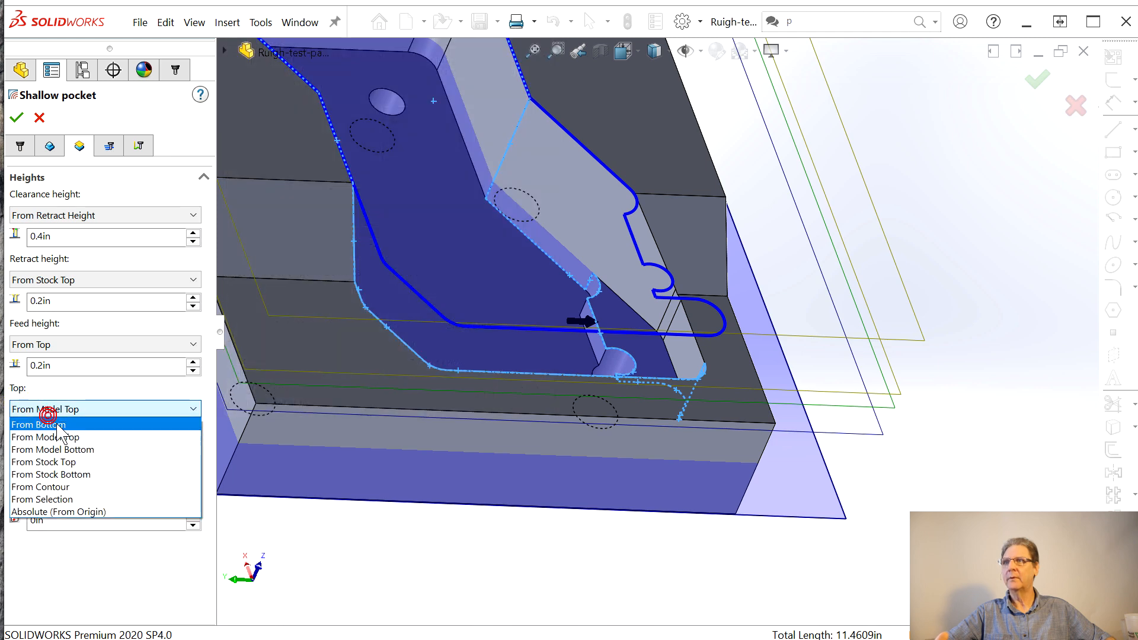
{"action": "left_click", "coordinate": [53, 499]}
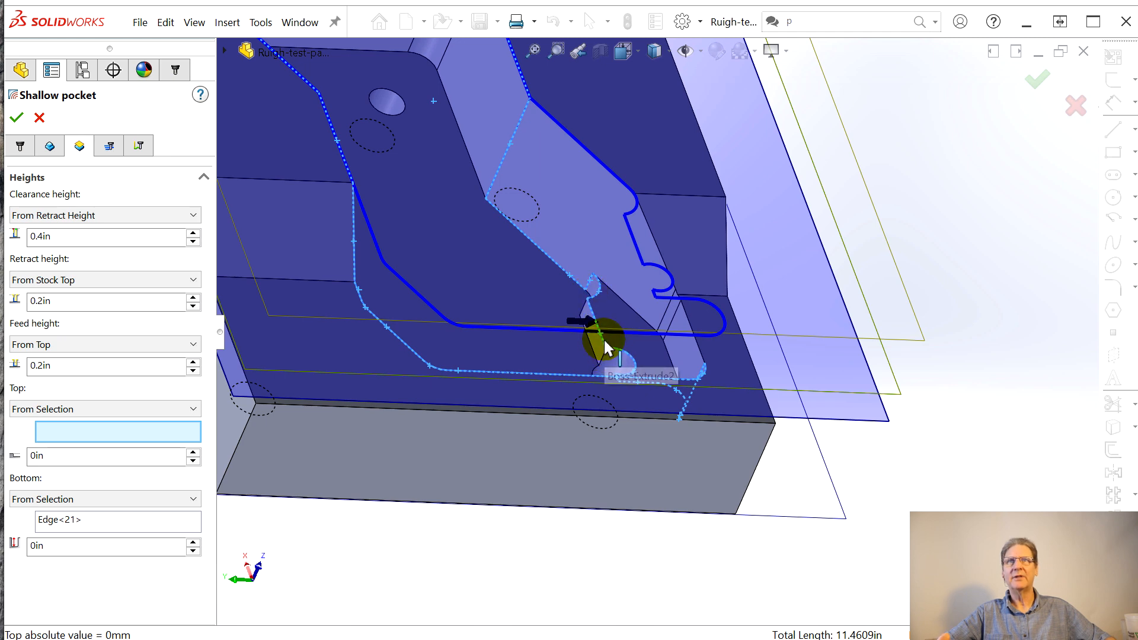
{"action": "middle_click_drag", "start_coordinate": [621, 355], "coordinate": [623, 376]}
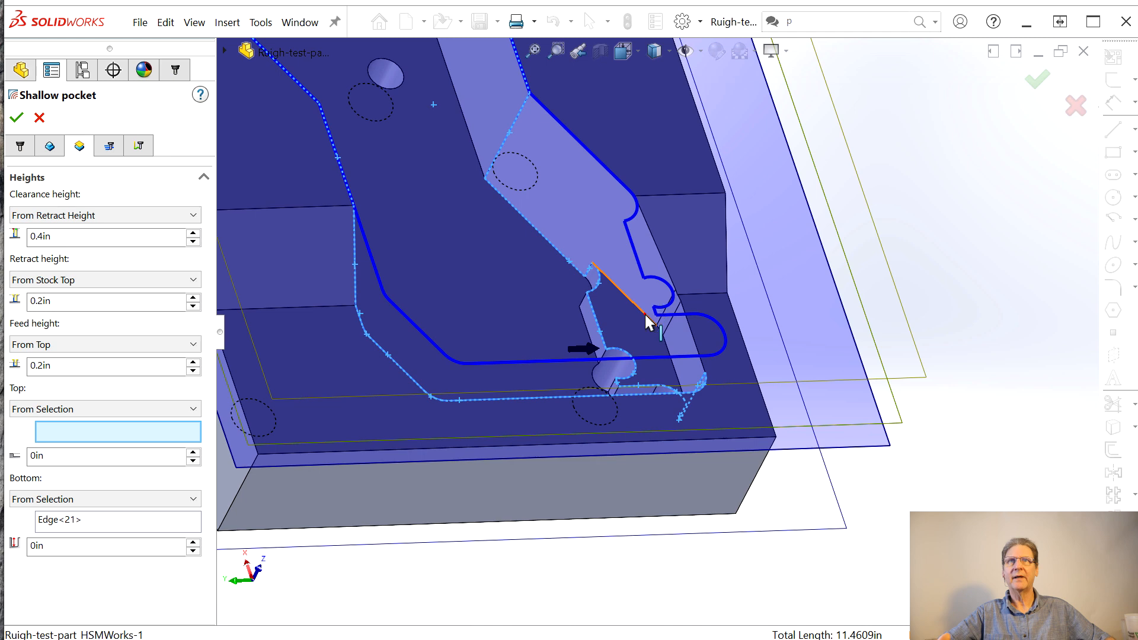
{"action": "left_click", "coordinate": [645, 317]}
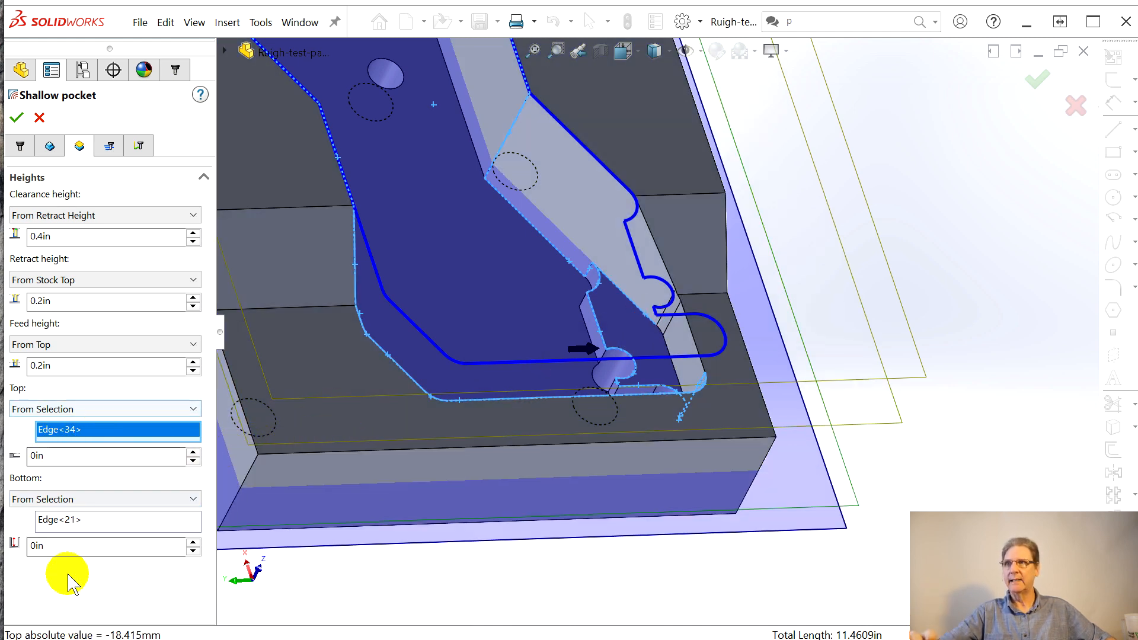
{"action": "left_click", "coordinate": [67, 522]}
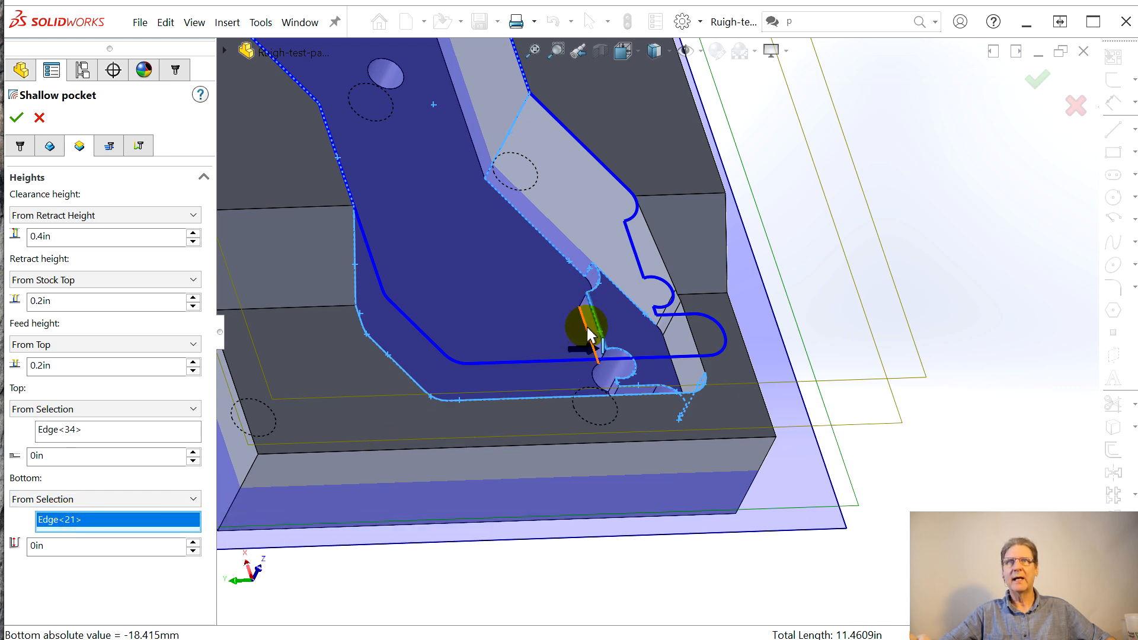
{"action": "left_click", "coordinate": [589, 335]}
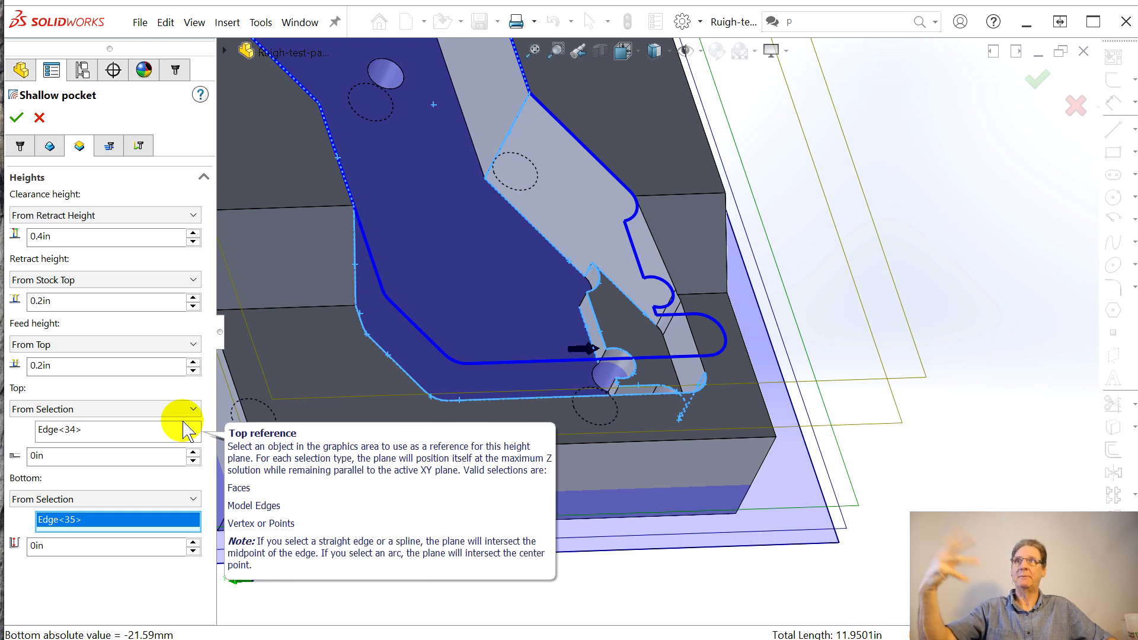
Set the maximum roughing stepdown to 0.1 in, keep finishing passes off, and generate the Shallow pocket toolpath.
{"action": "left_click", "coordinate": [110, 146]}
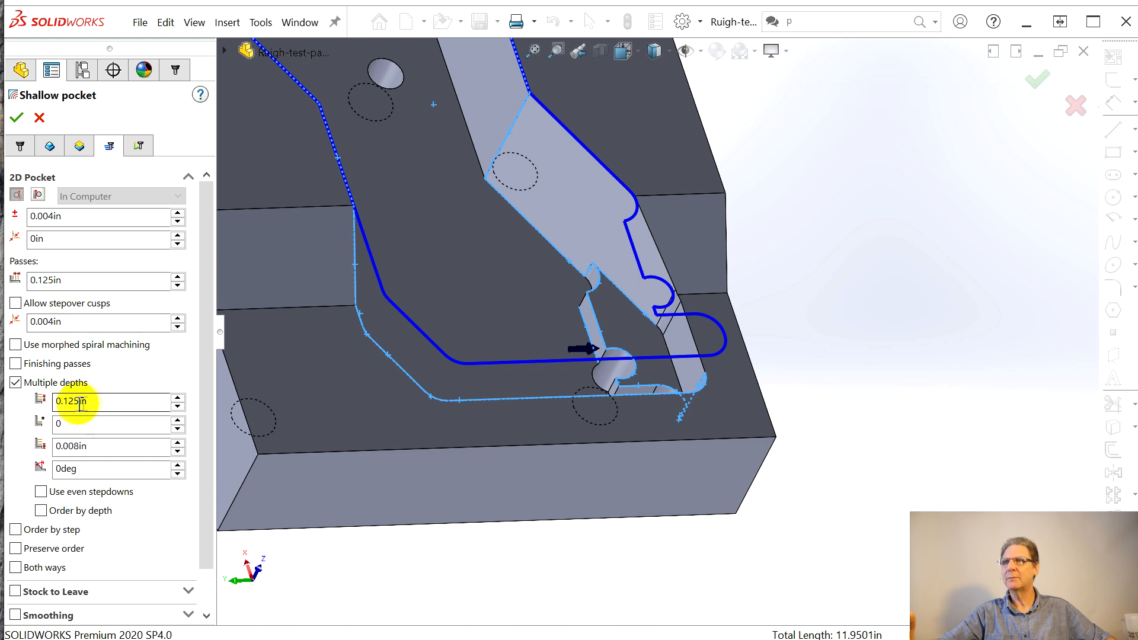
{"action": "left_click_drag", "start_coordinate": [68, 402], "coordinate": [131, 401]}
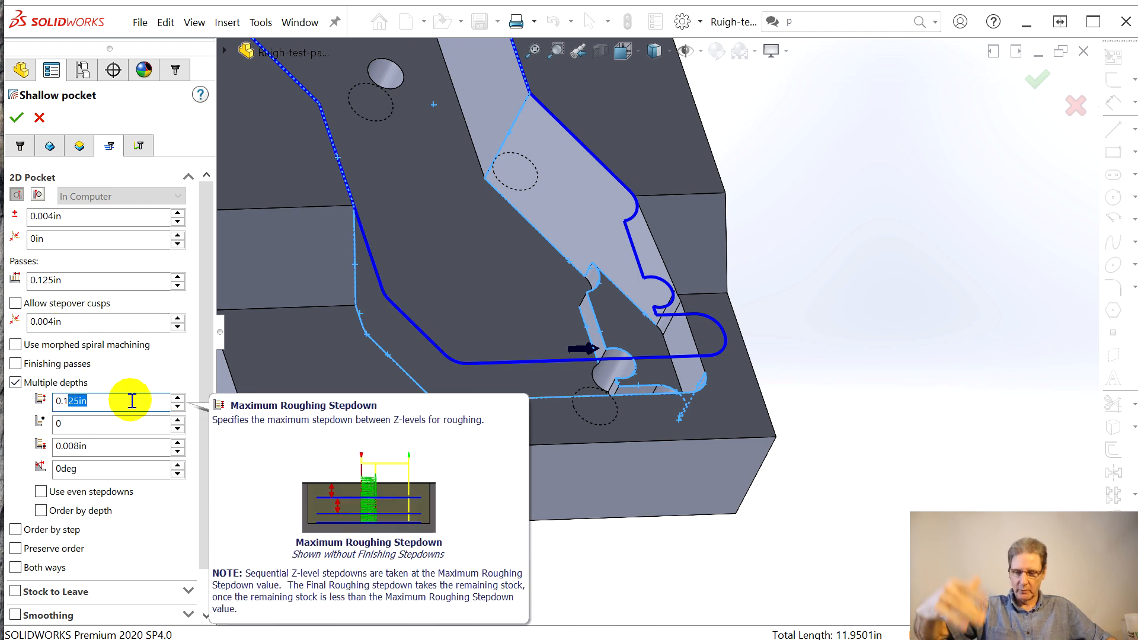
{"action": "key", "text": "BackSpace"}
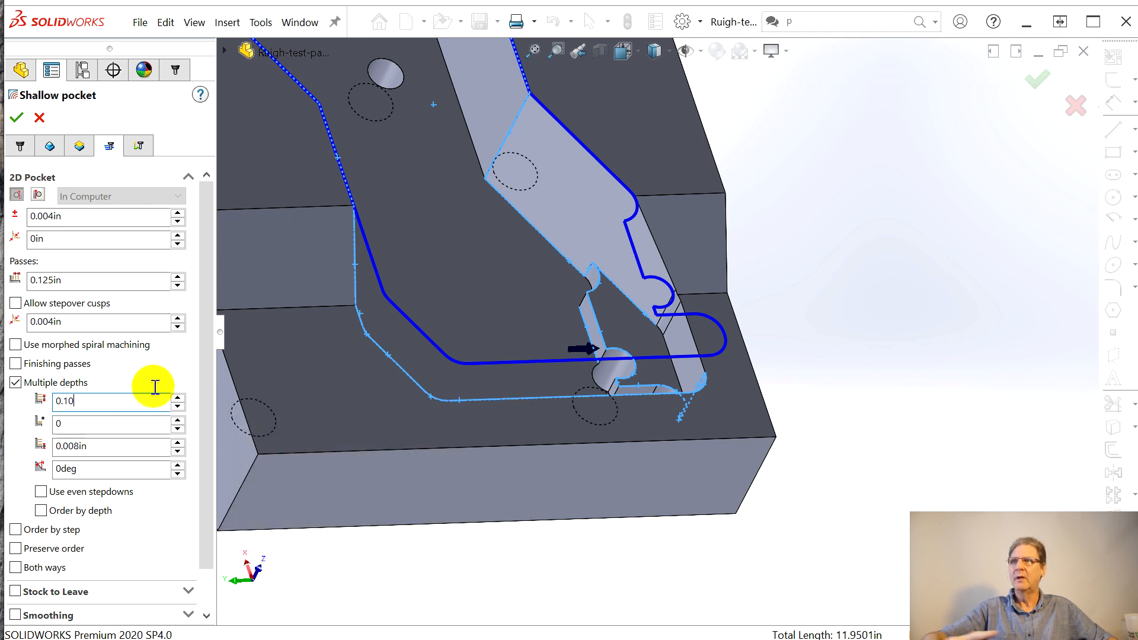
{"action": "left_click", "coordinate": [121, 364]}
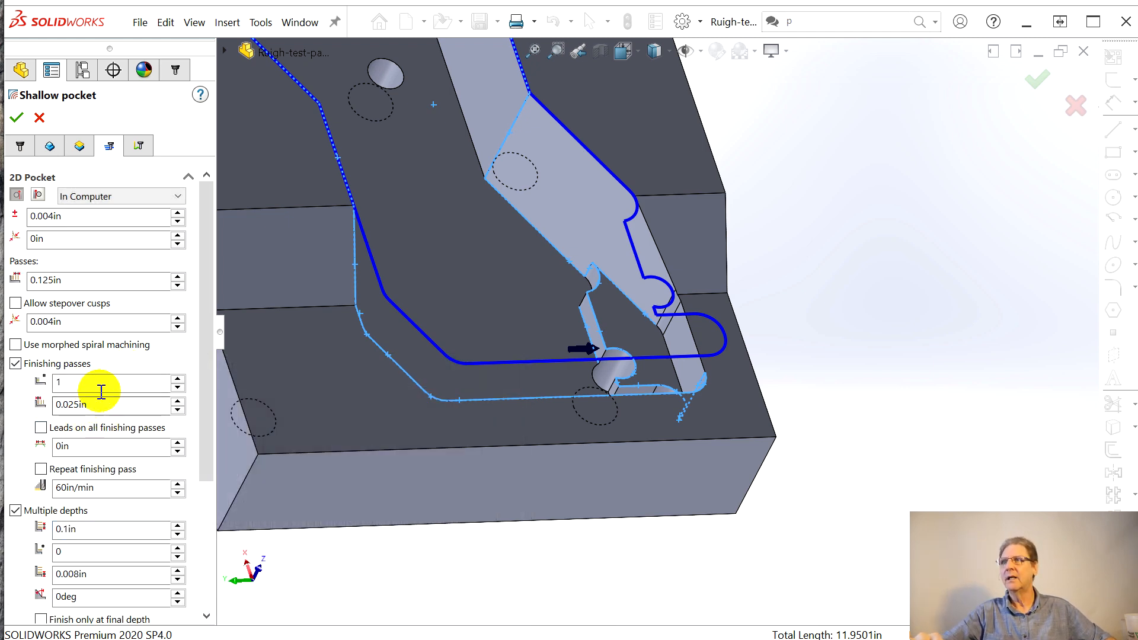
{"action": "left_click", "coordinate": [16, 364]}
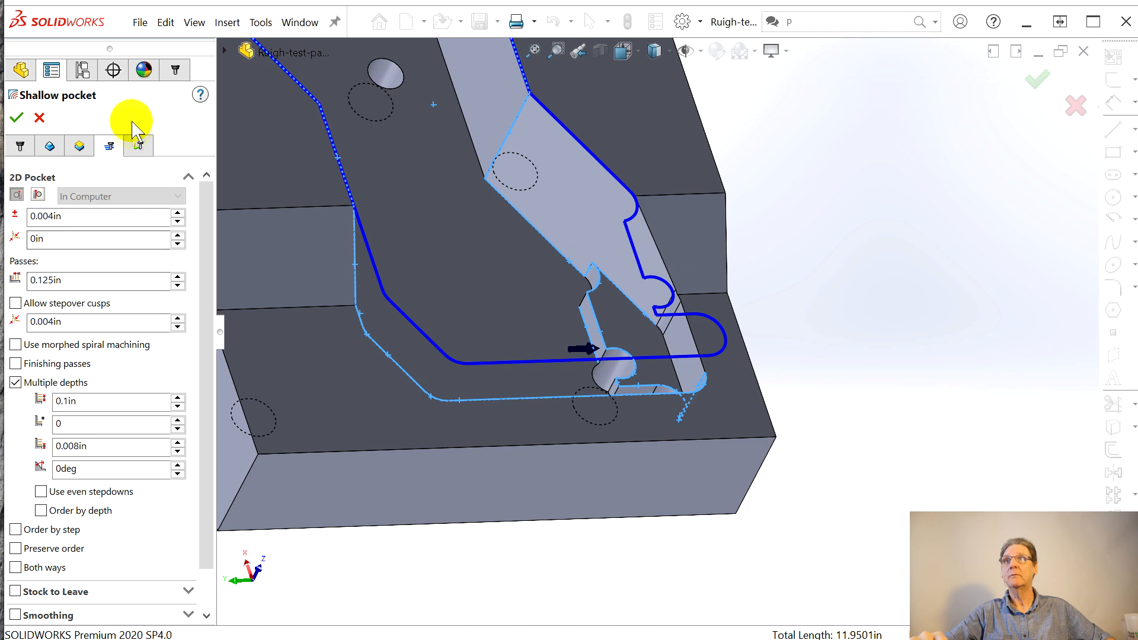
{"action": "left_click", "coordinate": [106, 148]}
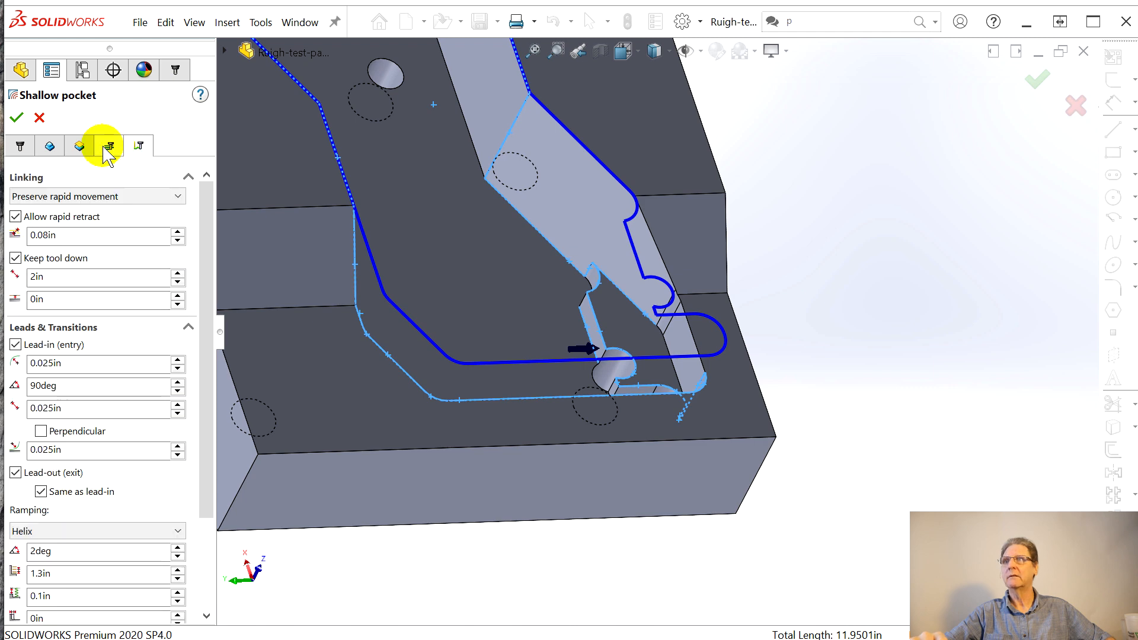
{"action": "left_click", "coordinate": [107, 148]}
{"action": "left_click", "coordinate": [16, 118]}
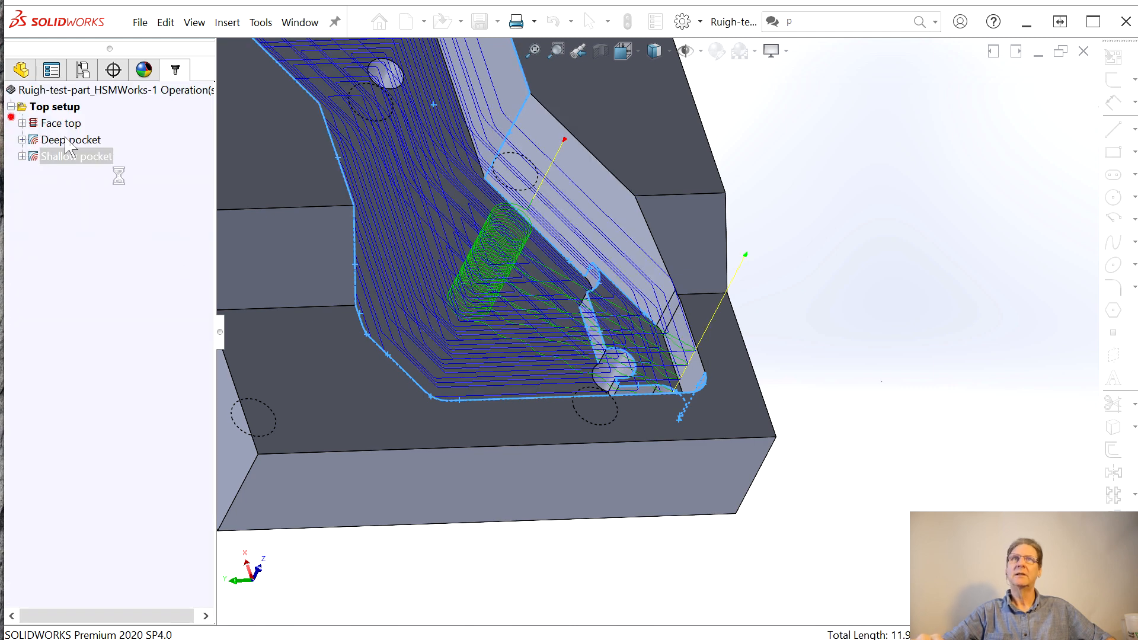
Examine the Shallow pocket toolpath around the narrow end, the far corner and across the whole part.
{"action": "mouse_move", "coordinate": [570, 397]}
{"action": "middle_mouse_down"}
{"action": "mouse_move", "coordinate": [554, 432]}
{"action": "mouse_move", "coordinate": [551, 494]}
{"action": "middle_mouse_up"}
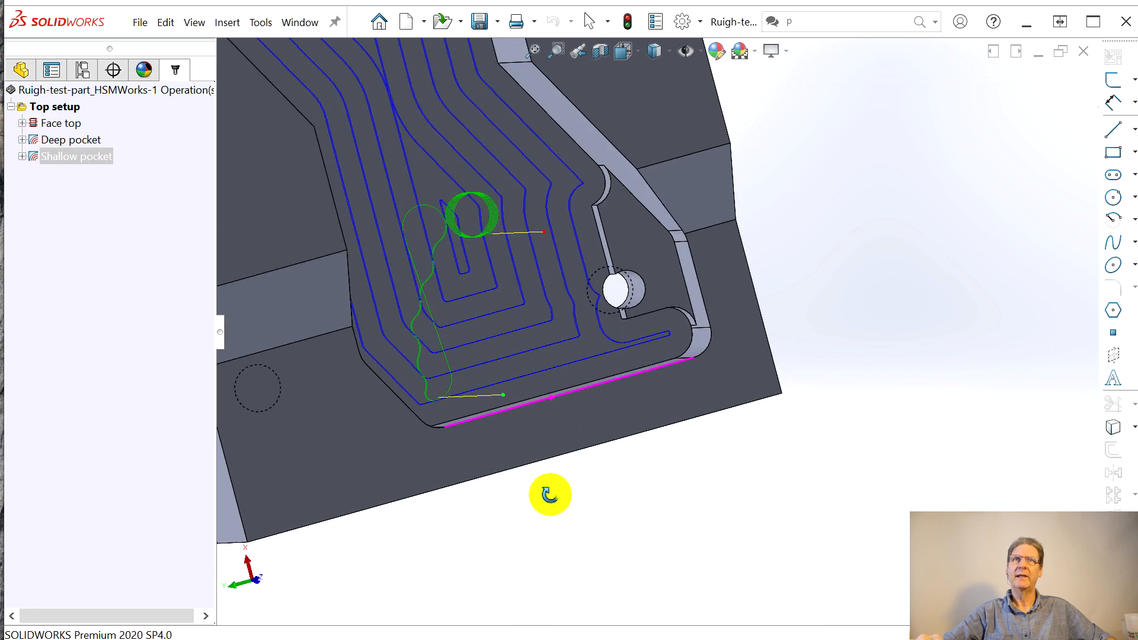
{"action": "scroll", "coordinate": [669, 338], "scroll_direction": "down", "scroll_amount": 8}
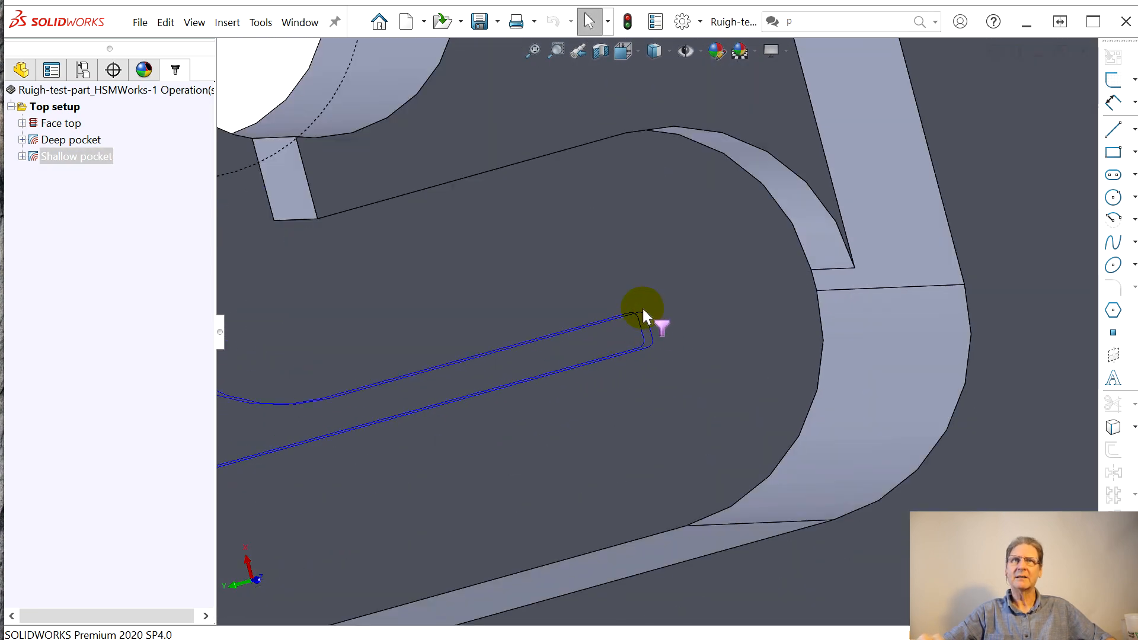
{"action": "scroll", "coordinate": [653, 361], "scroll_direction": "up", "scroll_amount": 10}
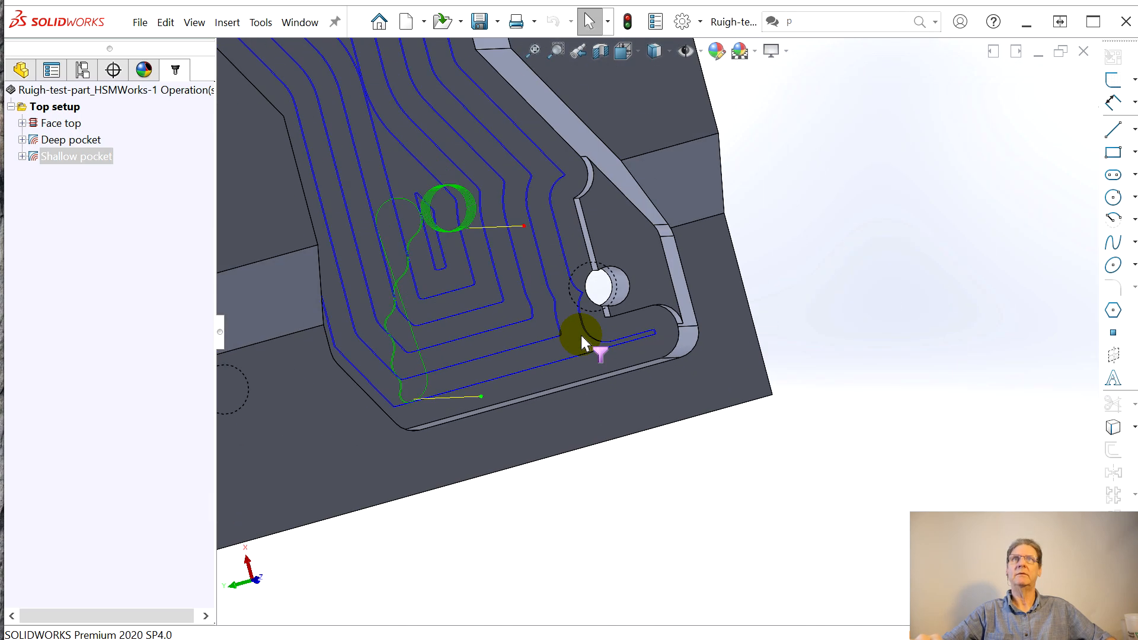
{"action": "middle_click_drag", "start_coordinate": [592, 253], "coordinate": [521, 145]}
{"action": "scroll", "coordinate": [514, 140], "scroll_direction": "down", "scroll_amount": 5}
{"action": "scroll", "coordinate": [513, 141], "scroll_direction": "down", "scroll_amount": 8}
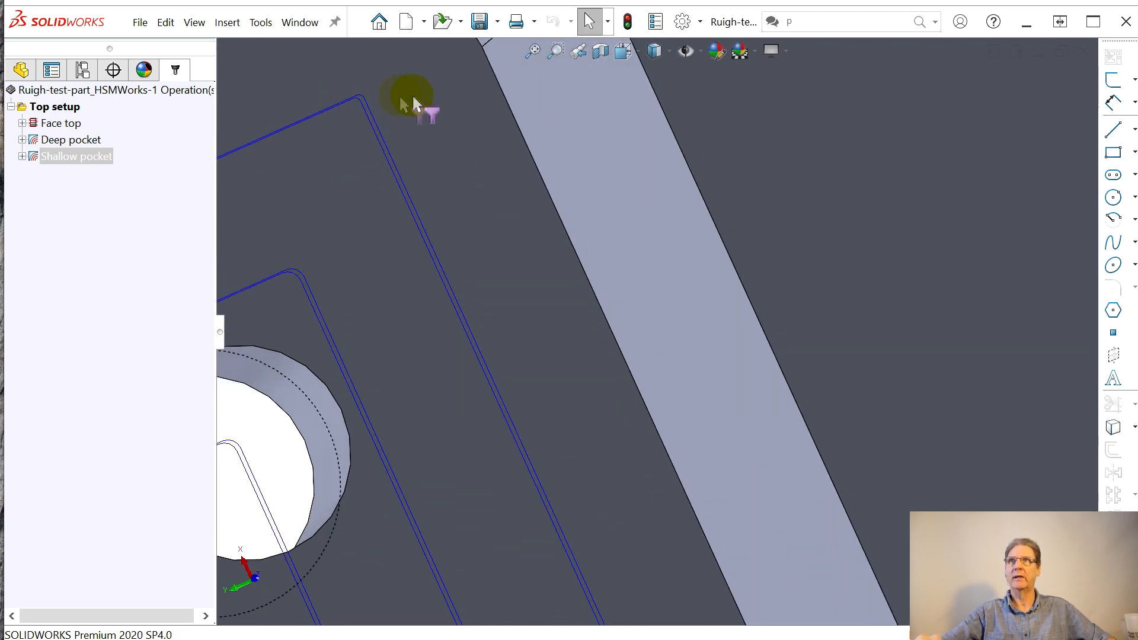
{"action": "scroll", "coordinate": [328, 95], "scroll_direction": "down", "scroll_amount": 5}
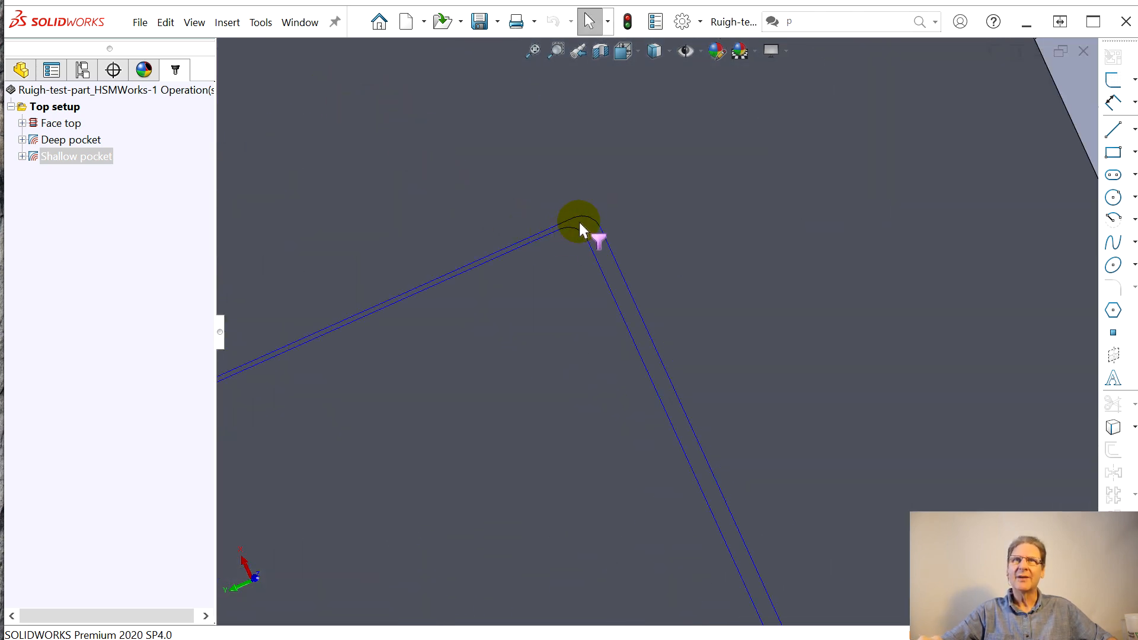
{"action": "scroll", "coordinate": [608, 230], "scroll_direction": "up", "scroll_amount": 12}
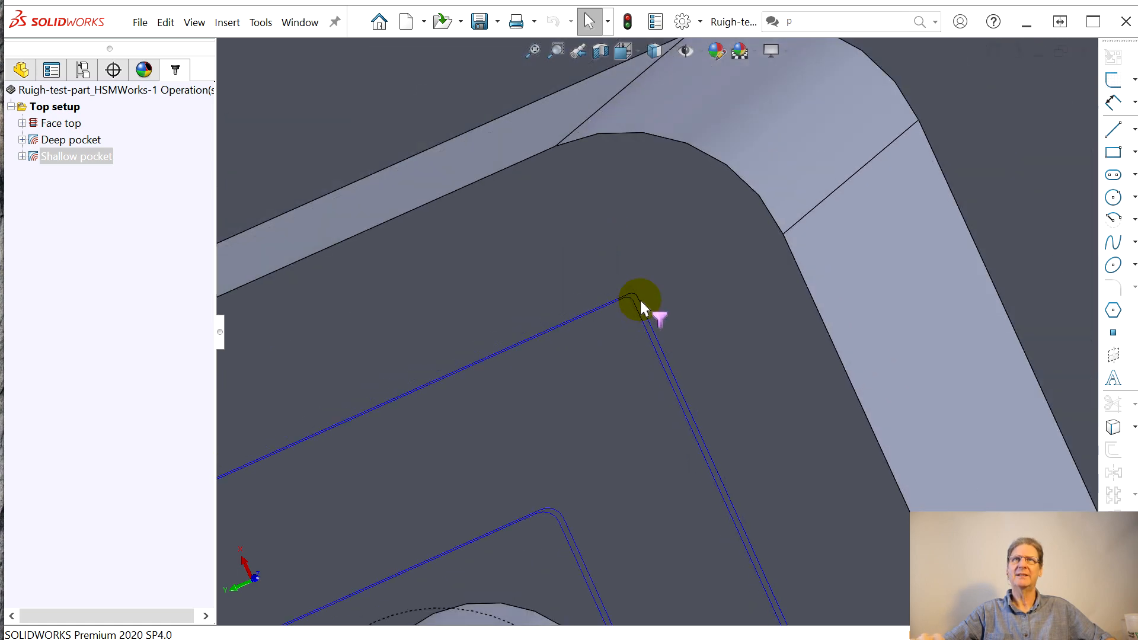
{"action": "scroll", "coordinate": [726, 513], "scroll_direction": "up", "scroll_amount": 3}
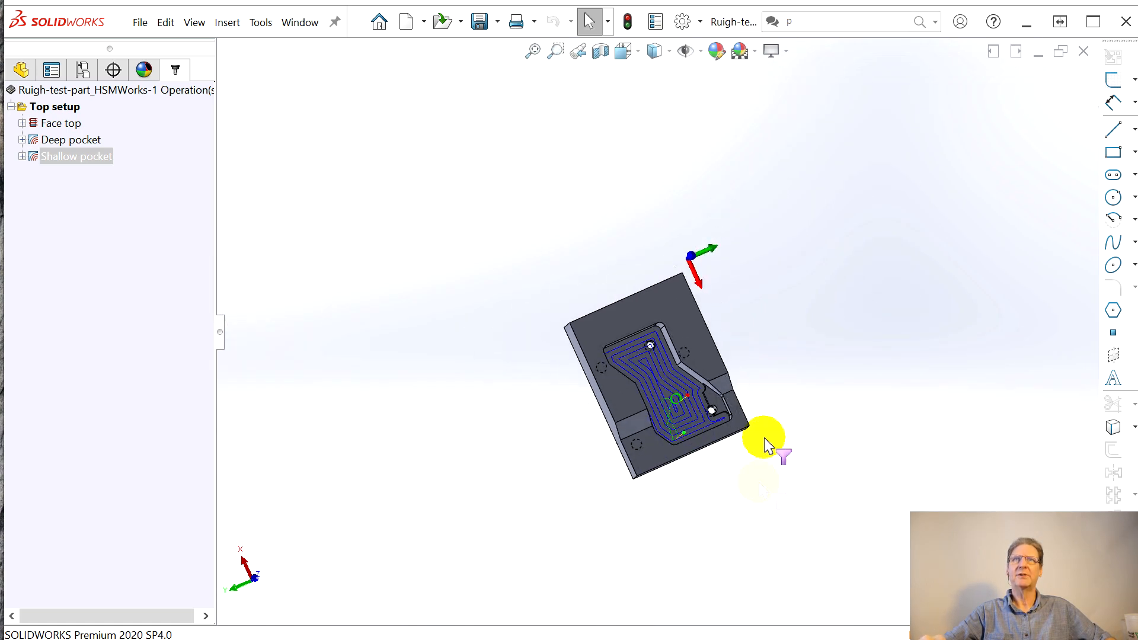
{"action": "scroll", "coordinate": [757, 483], "scroll_direction": "down", "scroll_amount": 6}
{"action": "middle_click_drag", "start_coordinate": [541, 381], "coordinate": [491, 343]}
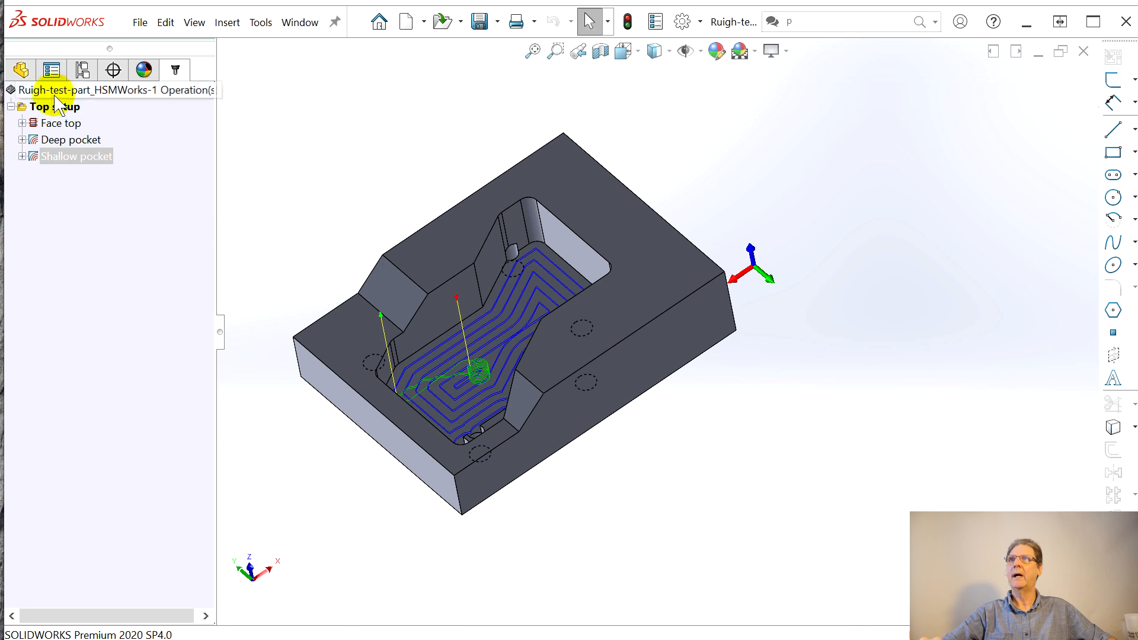
Examine the toolpaths of Face top, Deep pocket and Shallow pocket individually, all three together, and Face top with Shallow pocket only.
{"action": "left_click", "coordinate": [69, 143]}
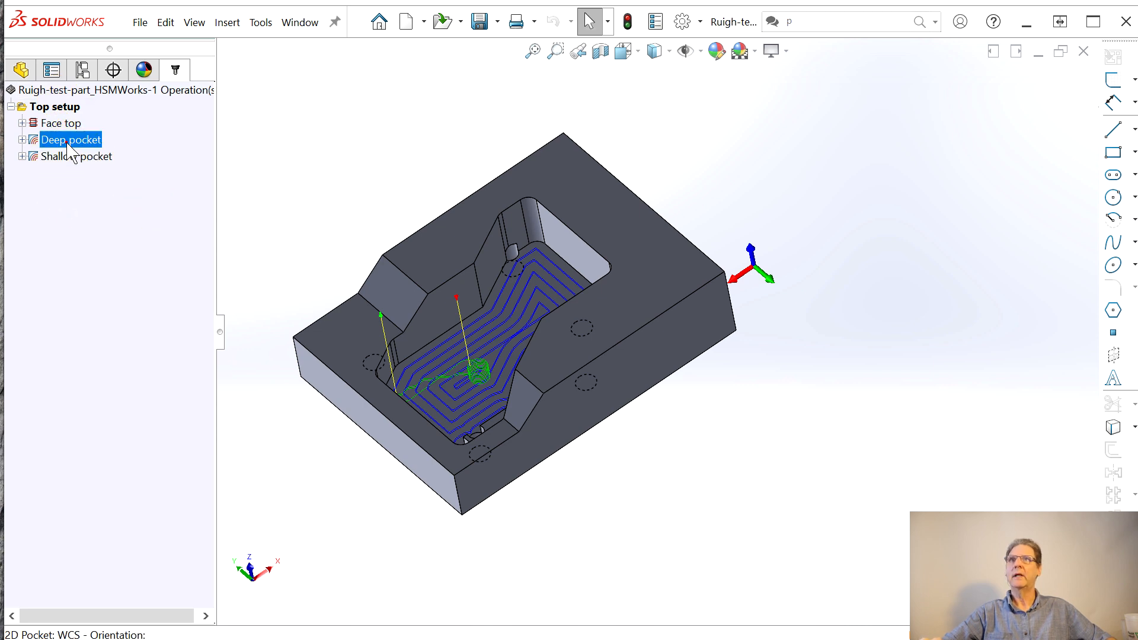
{"action": "left_click", "coordinate": [65, 125]}
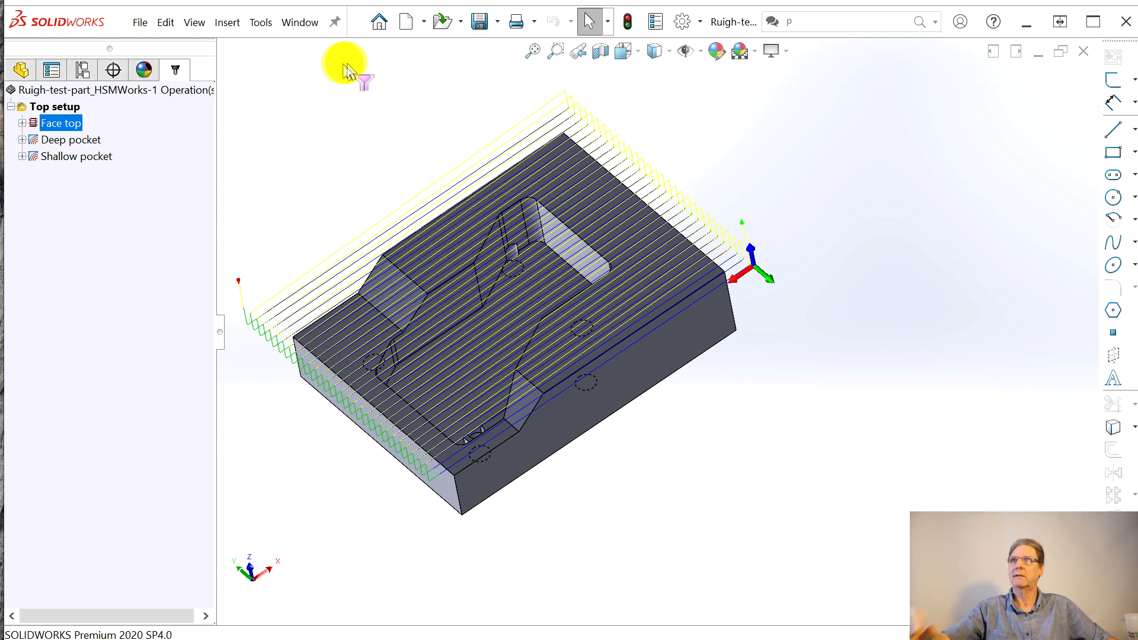
{"action": "left_click", "coordinate": [74, 140]}
{"action": "left_click", "coordinate": [57, 126]}
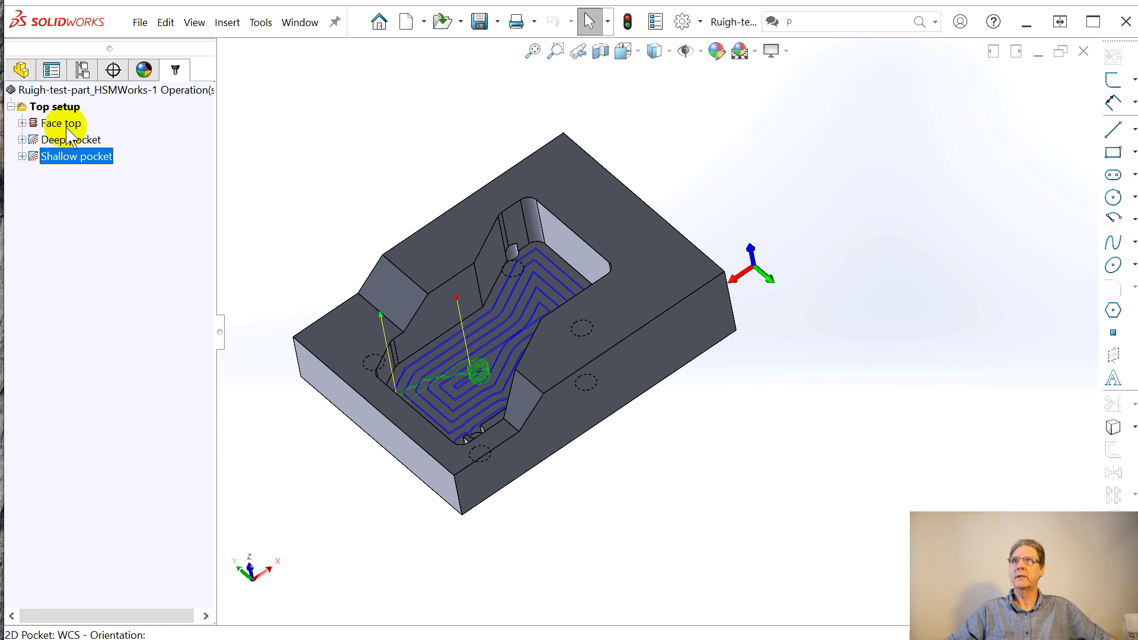
{"action": "left_click", "coordinate": [61, 125], "text": "shift"}
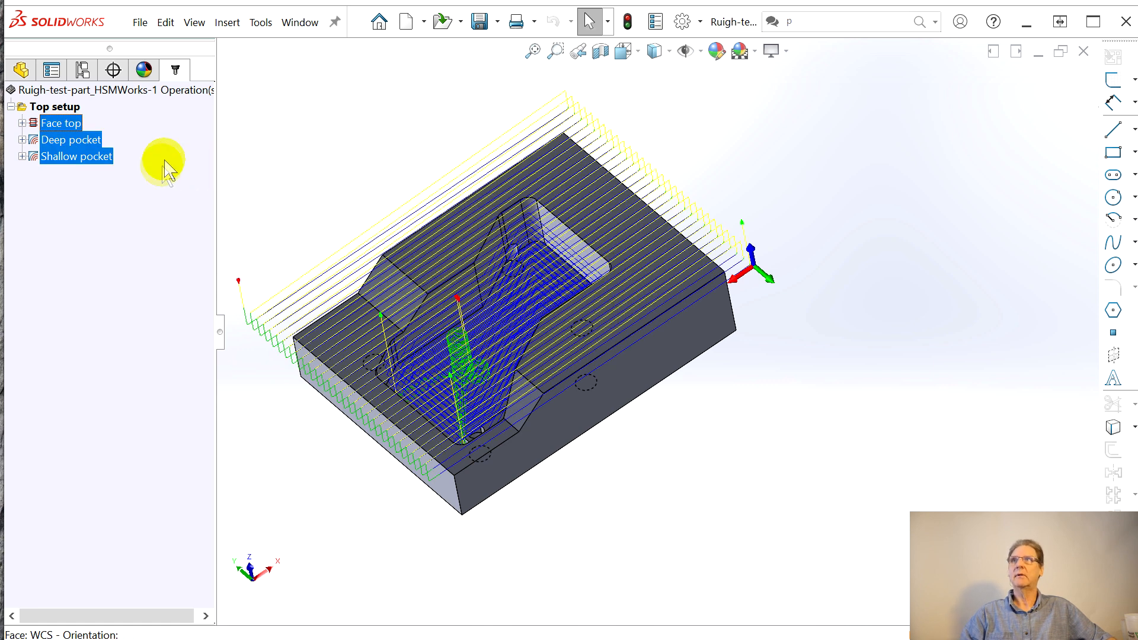
{"action": "left_click", "coordinate": [41, 121]}
{"action": "left_click", "coordinate": [52, 155], "text": "ctrl"}
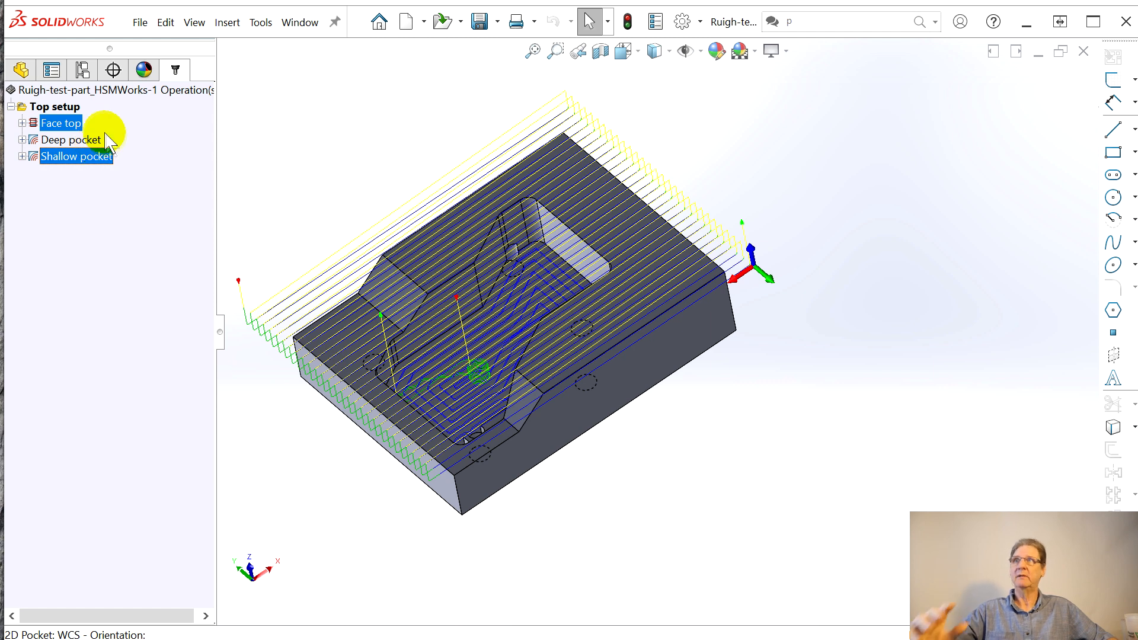
Start a stock simulation of all operations in Top setup, with the whole stock block in view.
{"action": "left_click", "coordinate": [43, 107]}
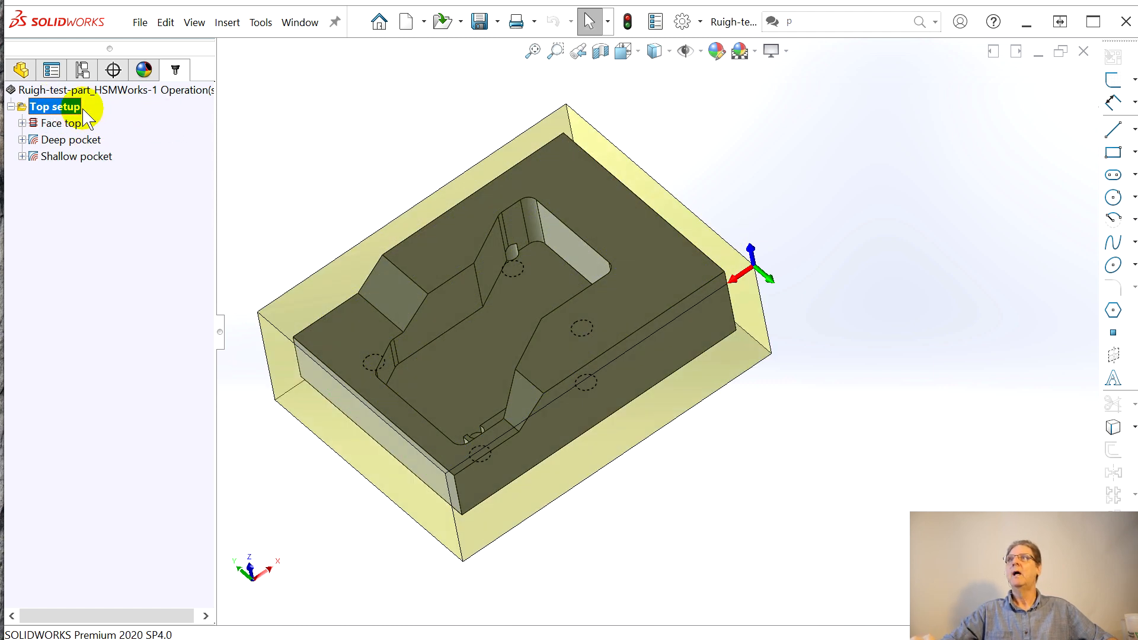
{"action": "right_click", "coordinate": [63, 111]}
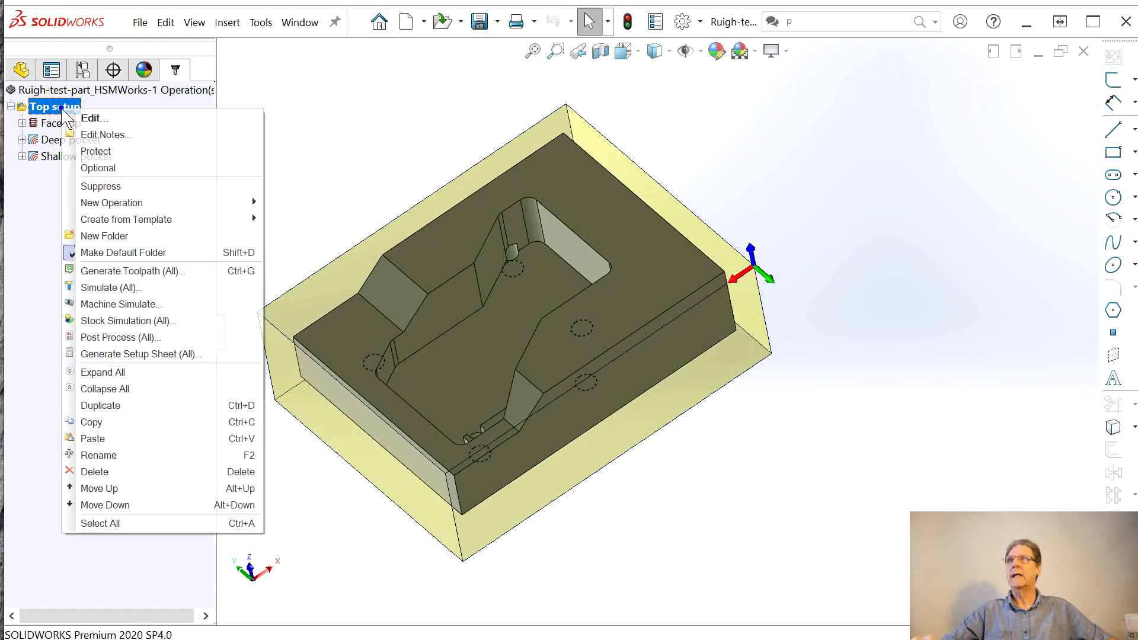
{"action": "left_click", "coordinate": [152, 320]}
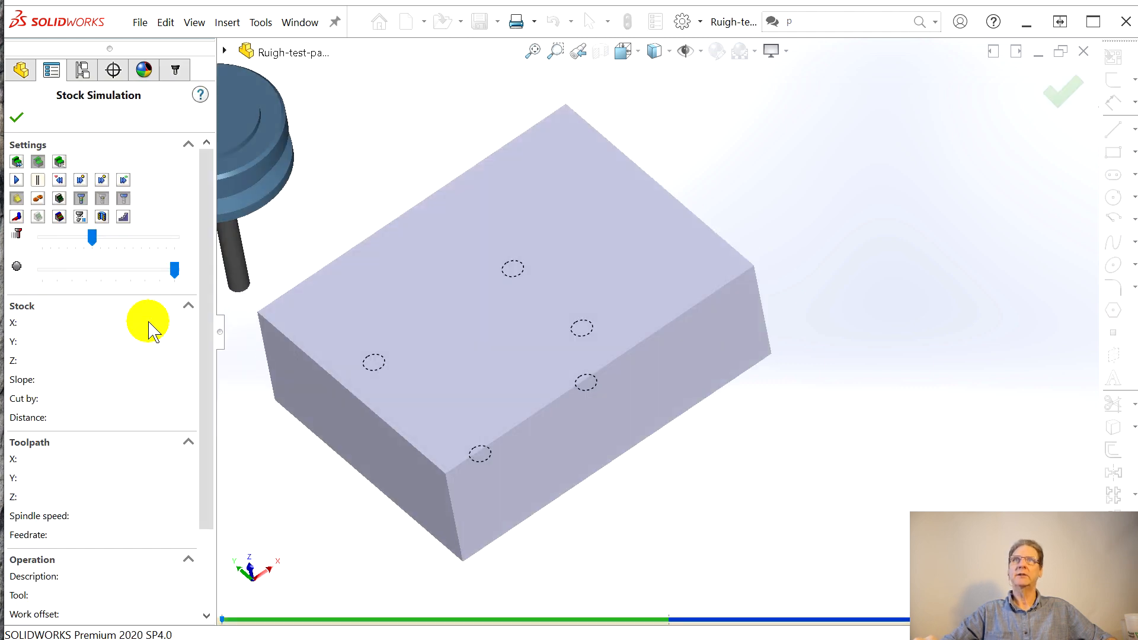
{"action": "middle_click_drag", "start_coordinate": [249, 367], "coordinate": [310, 437]}
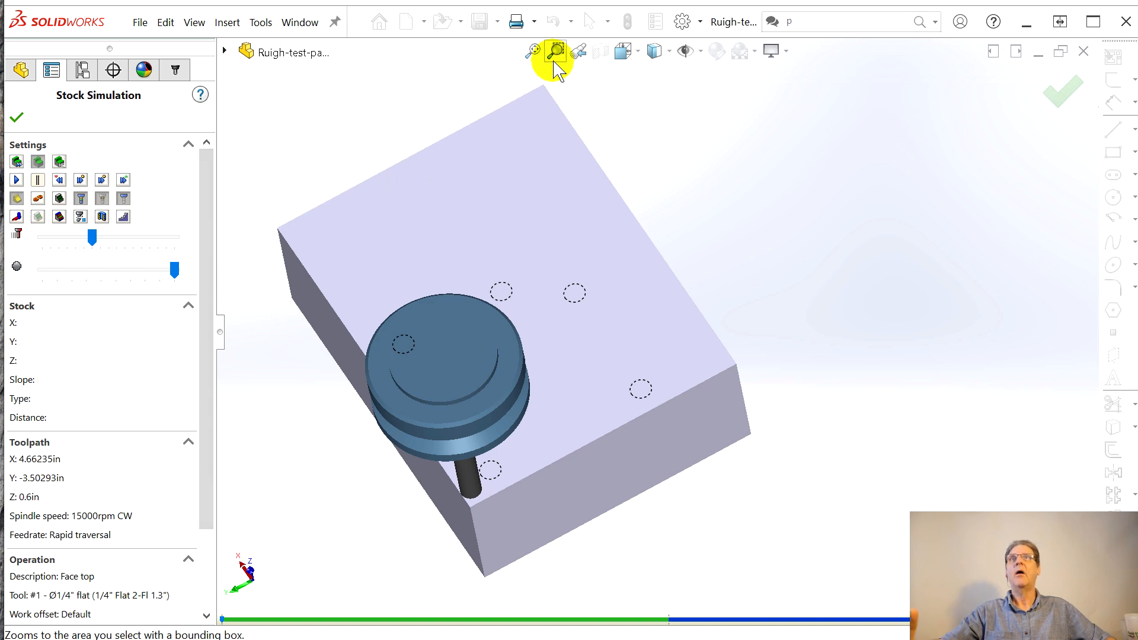
{"action": "left_click", "coordinate": [535, 55]}
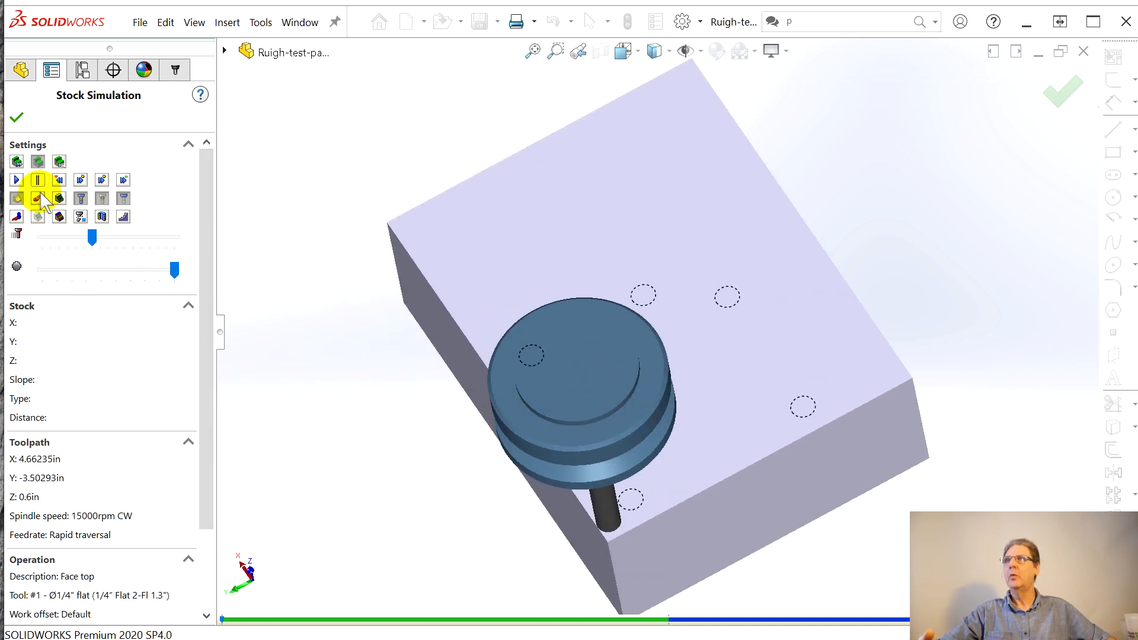
Advance the stock simulation through Face top and Deep pocket, play Shallow pocket to the end, and dismiss the simulation events report.
{"action": "left_click", "coordinate": [103, 181]}
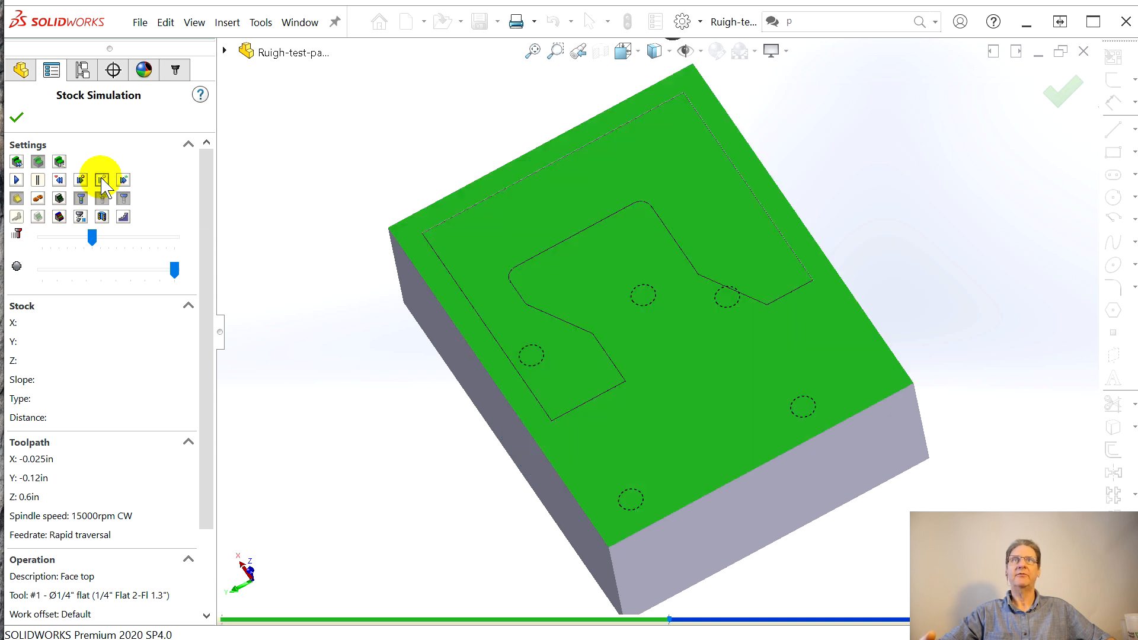
{"action": "left_click", "coordinate": [101, 180]}
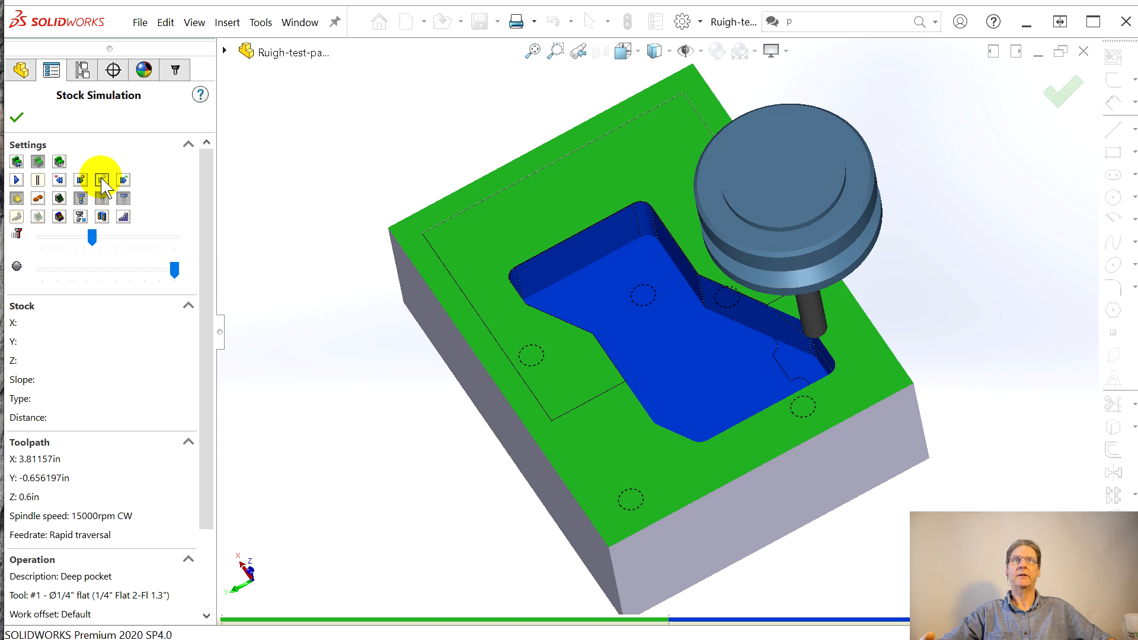
{"action": "left_click", "coordinate": [17, 180]}
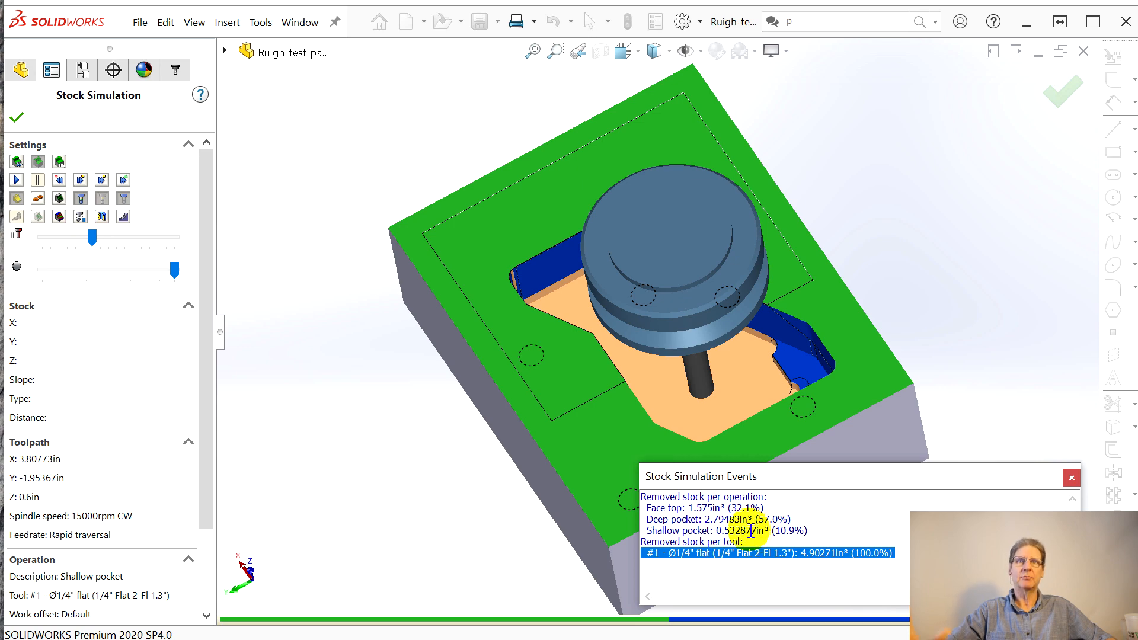
{"action": "left_click", "coordinate": [1072, 478]}
Examine the simulated pocket's walls, floor and raised ledge from several angles.
{"action": "middle_click_drag", "start_coordinate": [986, 482], "coordinate": [894, 634]}
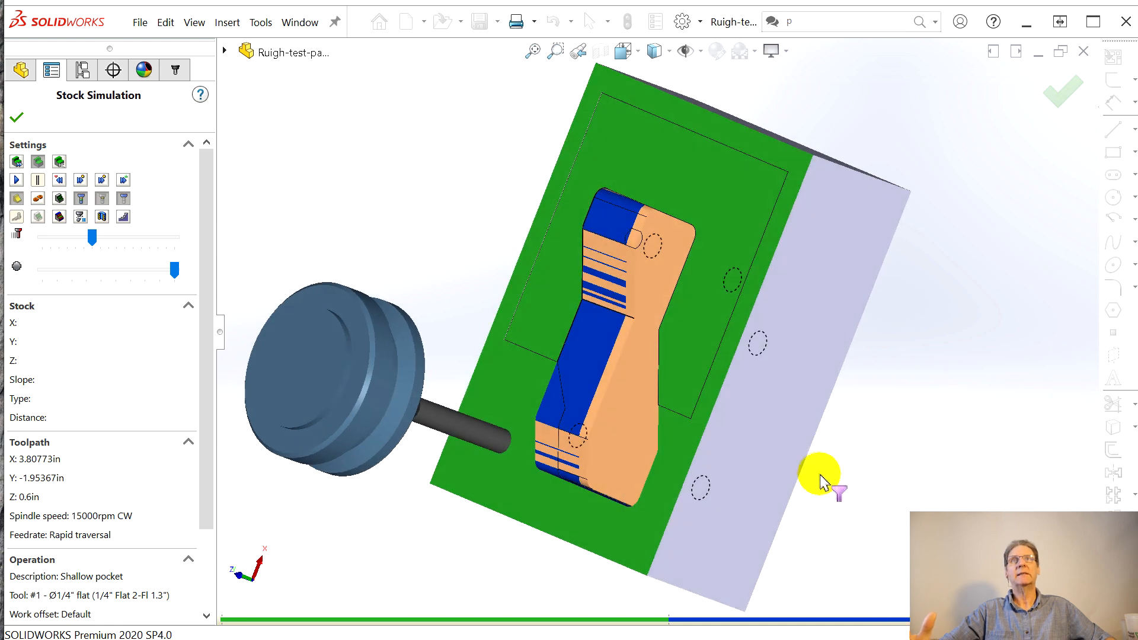
{"action": "scroll", "coordinate": [820, 478], "scroll_direction": "down", "scroll_amount": 2}
{"action": "scroll", "coordinate": [820, 477], "scroll_direction": "up", "scroll_amount": 4}
{"action": "scroll", "coordinate": [552, 247], "scroll_direction": "down", "scroll_amount": 3}
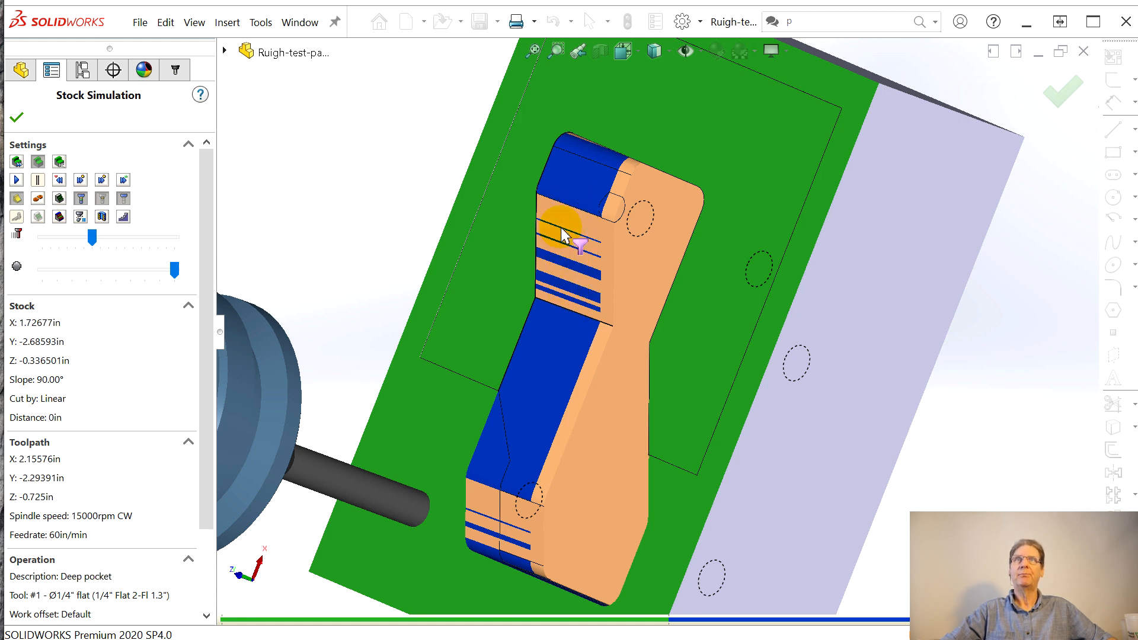
{"action": "middle_click_drag", "start_coordinate": [628, 279], "coordinate": [651, 231]}
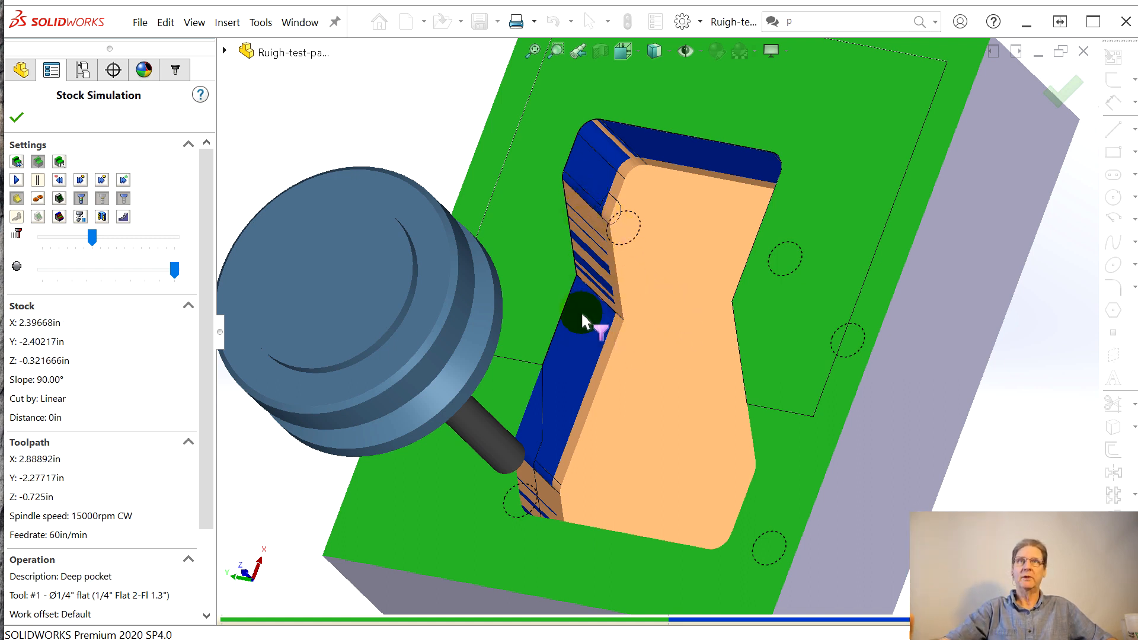
{"action": "middle_click_drag", "start_coordinate": [644, 304], "coordinate": [737, 311]}
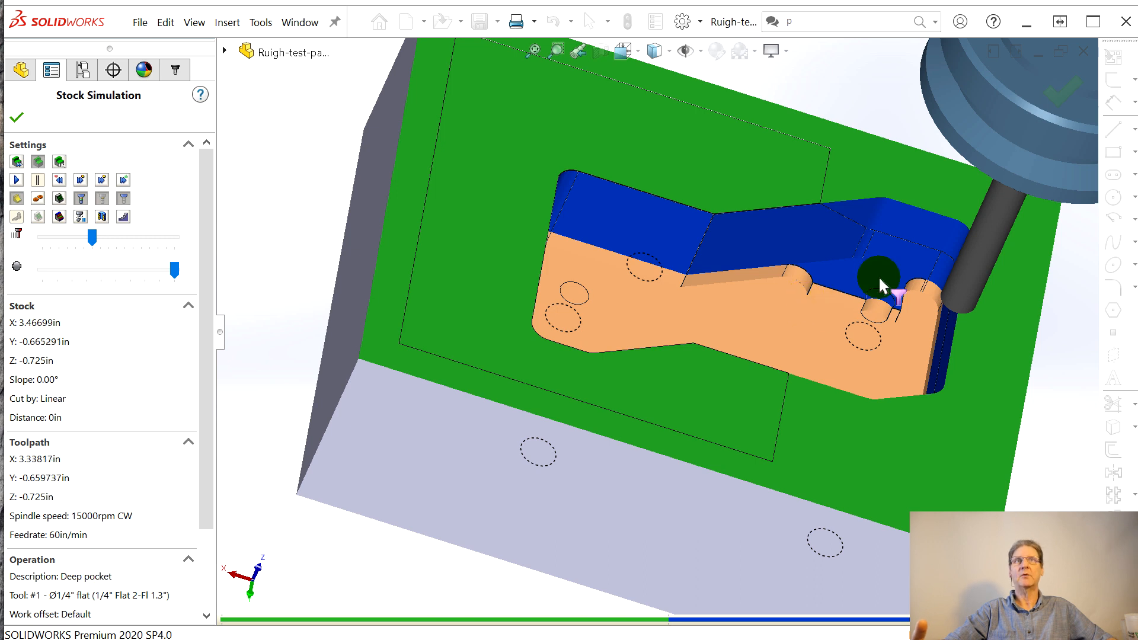
Compare the simulated stock with the part at a 0.001 in tolerance and examine the pocket and outer faces for leftover material.
{"action": "left_click", "coordinate": [59, 217]}
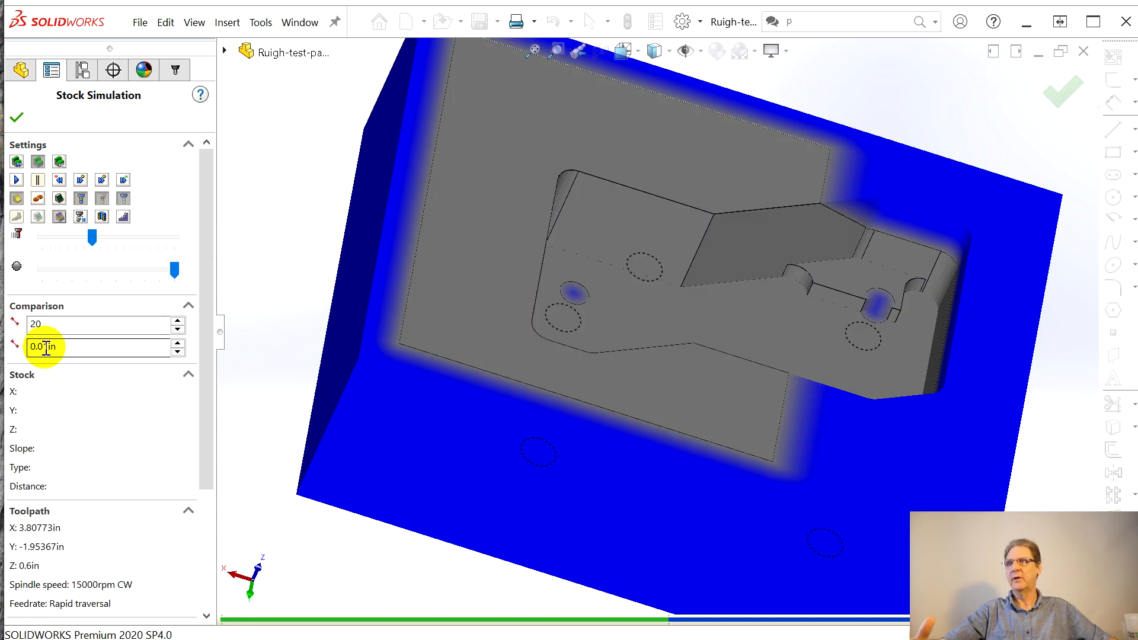
{"action": "left_click", "coordinate": [45, 349]}
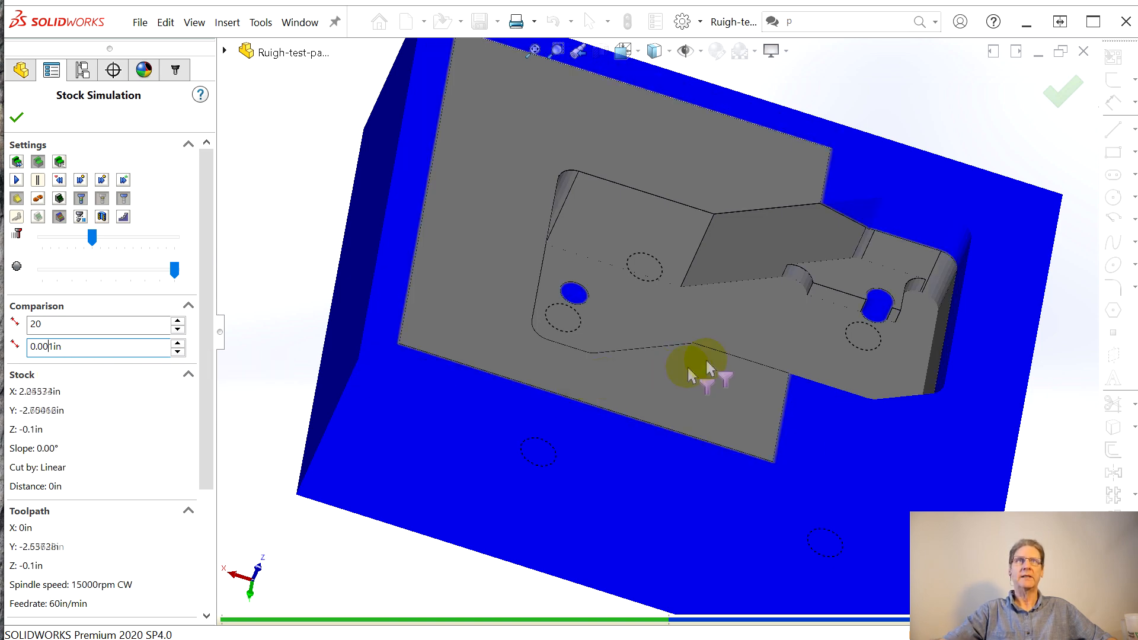
{"action": "scroll", "coordinate": [818, 339], "scroll_direction": "down", "scroll_amount": 2}
{"action": "mouse_move", "coordinate": [798, 332]}
{"action": "middle_mouse_down"}
{"action": "mouse_move", "coordinate": [799, 398]}
{"action": "mouse_move", "coordinate": [673, 407]}
{"action": "mouse_move", "coordinate": [678, 498]}
{"action": "middle_mouse_up"}
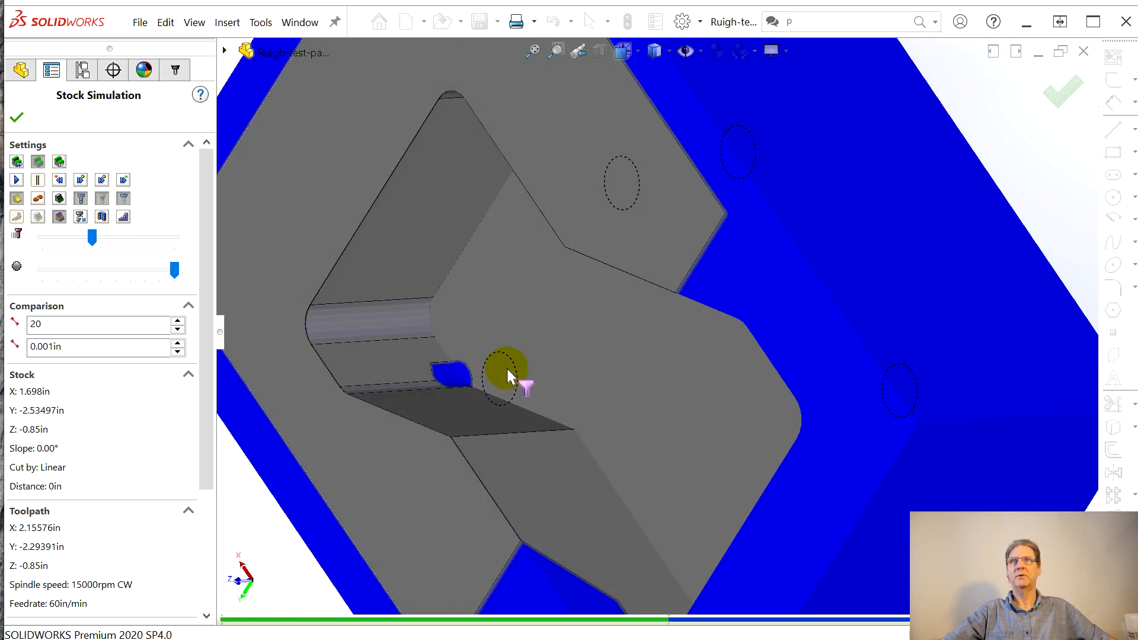
{"action": "mouse_move", "coordinate": [508, 375]}
{"action": "middle_mouse_down"}
{"action": "mouse_move", "coordinate": [504, 409]}
{"action": "mouse_move", "coordinate": [471, 373]}
{"action": "middle_mouse_up"}
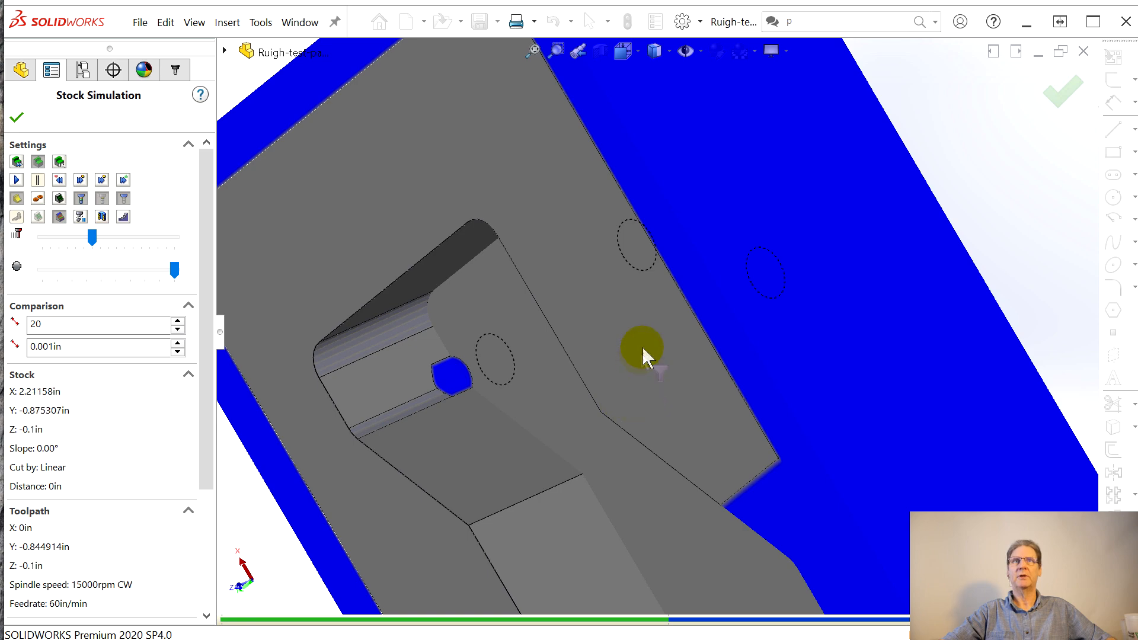
{"action": "middle_click_drag", "start_coordinate": [643, 351], "coordinate": [674, 194]}
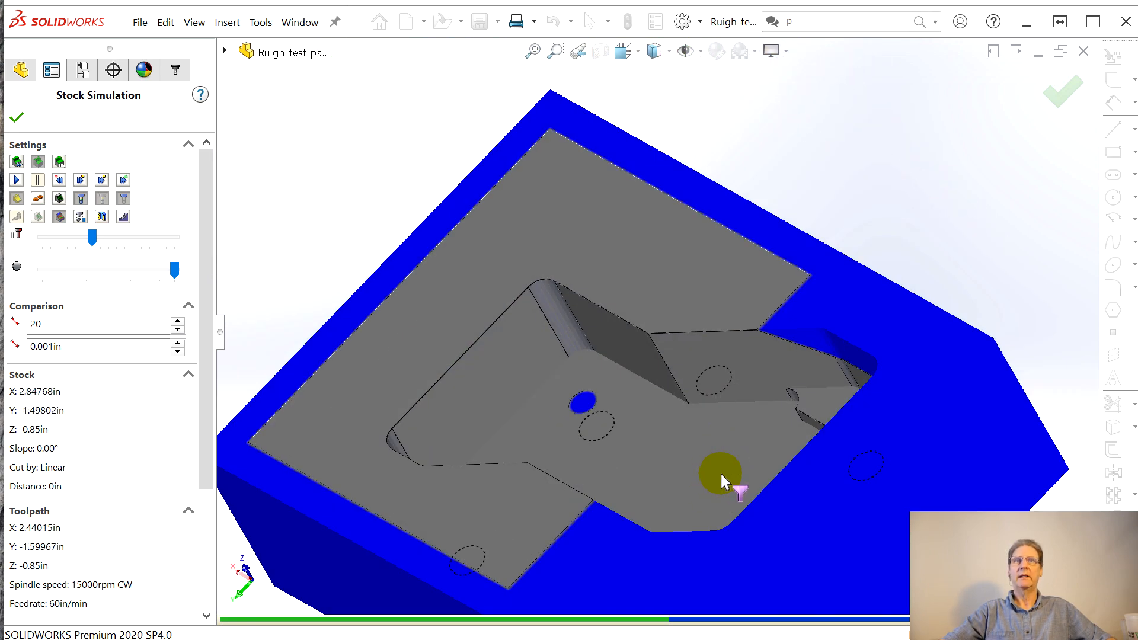
{"action": "middle_click_drag", "start_coordinate": [722, 482], "coordinate": [707, 374]}
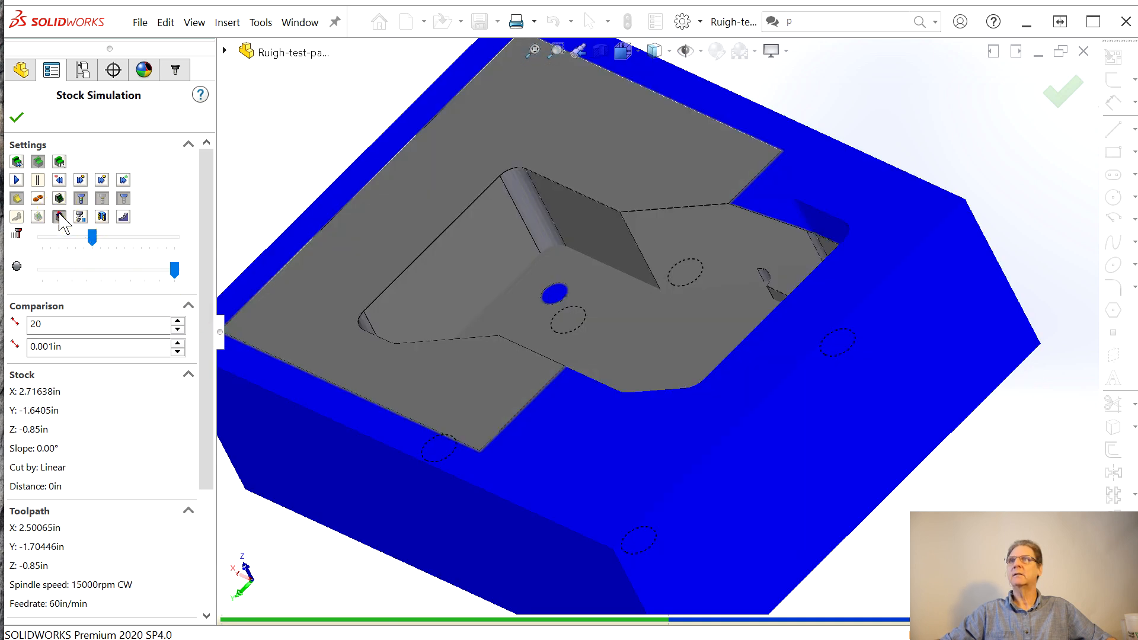
Turn off the stock comparison colouring and view the machined stock again.
{"action": "left_click", "coordinate": [60, 217]}
{"action": "mouse_move", "coordinate": [480, 440]}
{"action": "middle_mouse_down"}
{"action": "mouse_move", "coordinate": [503, 437]}
{"action": "mouse_move", "coordinate": [484, 449]}
{"action": "middle_mouse_up"}
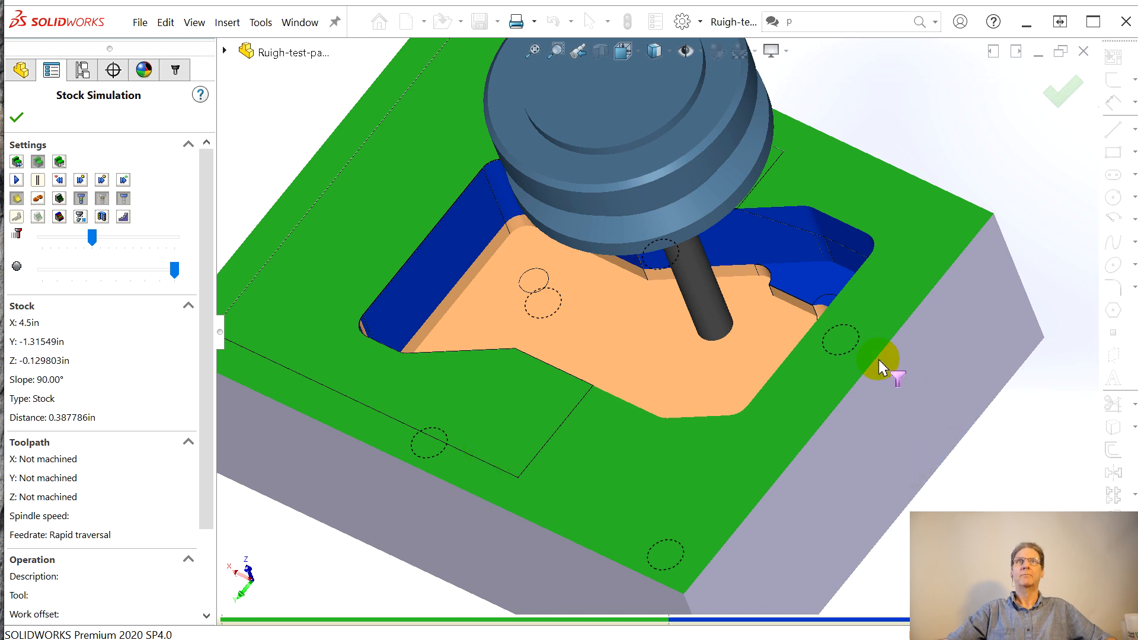